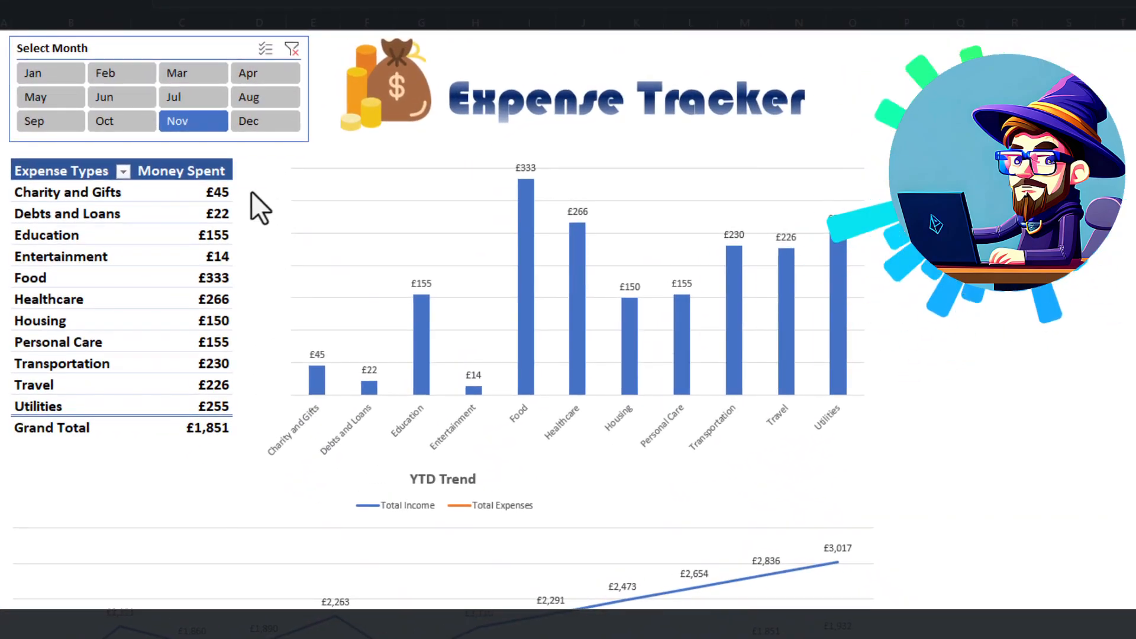
# Filter the finished expense dashboard by Dec and by Nov, and examine its YTD Trend chart.
pyautogui.click(258, 121)
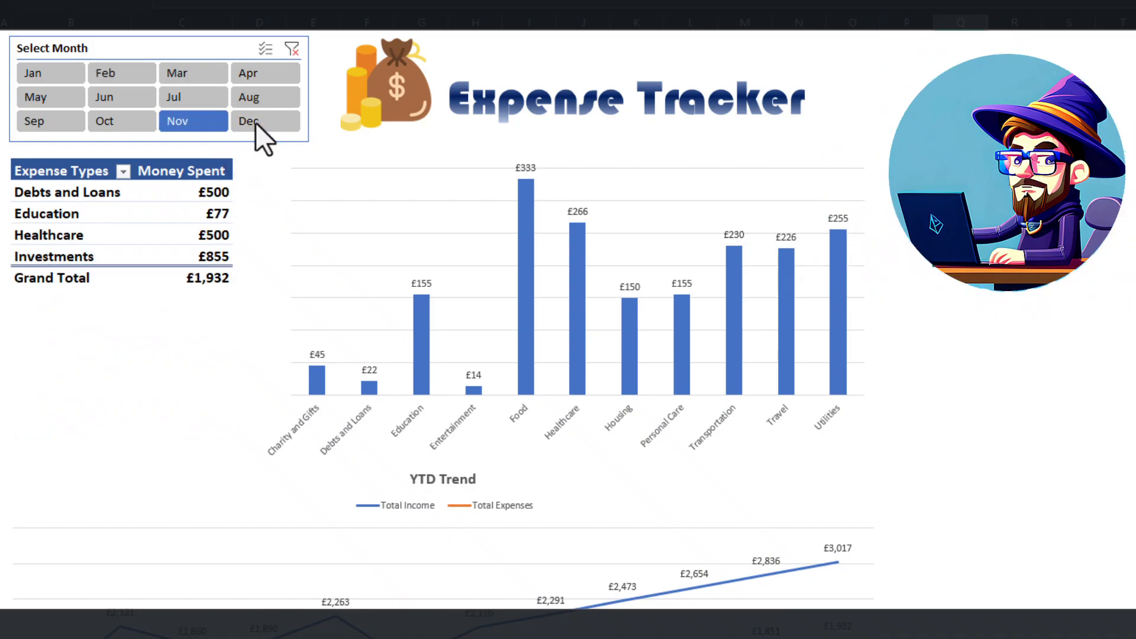
pyautogui.click(205, 126)
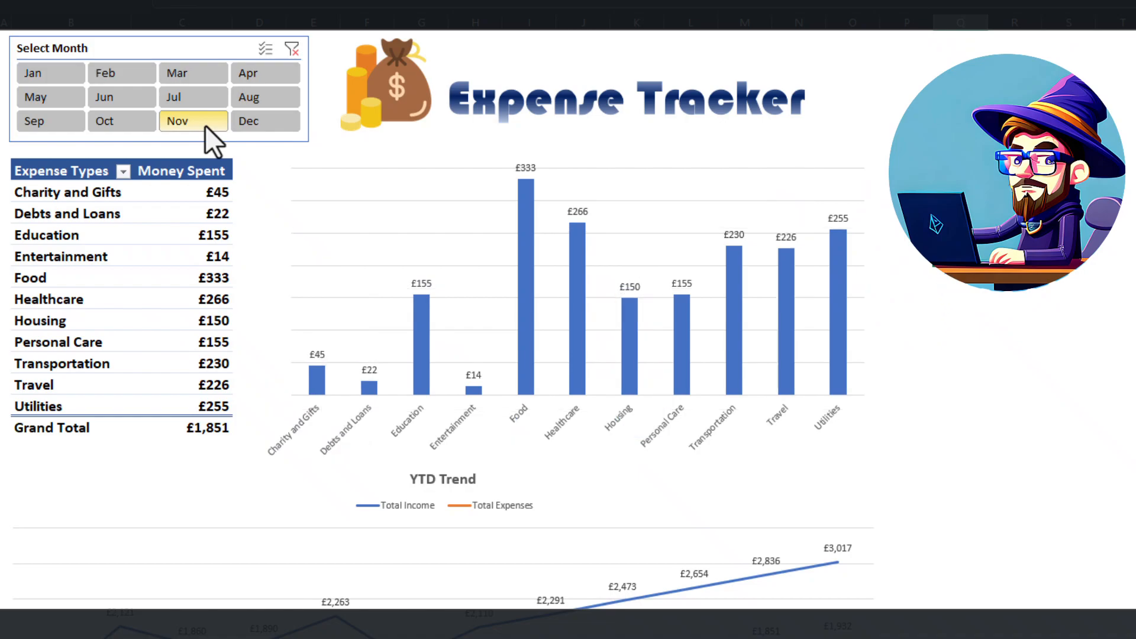
pyautogui.scroll(-3, 204, 125)
pyautogui.scroll(-1, 205, 125)
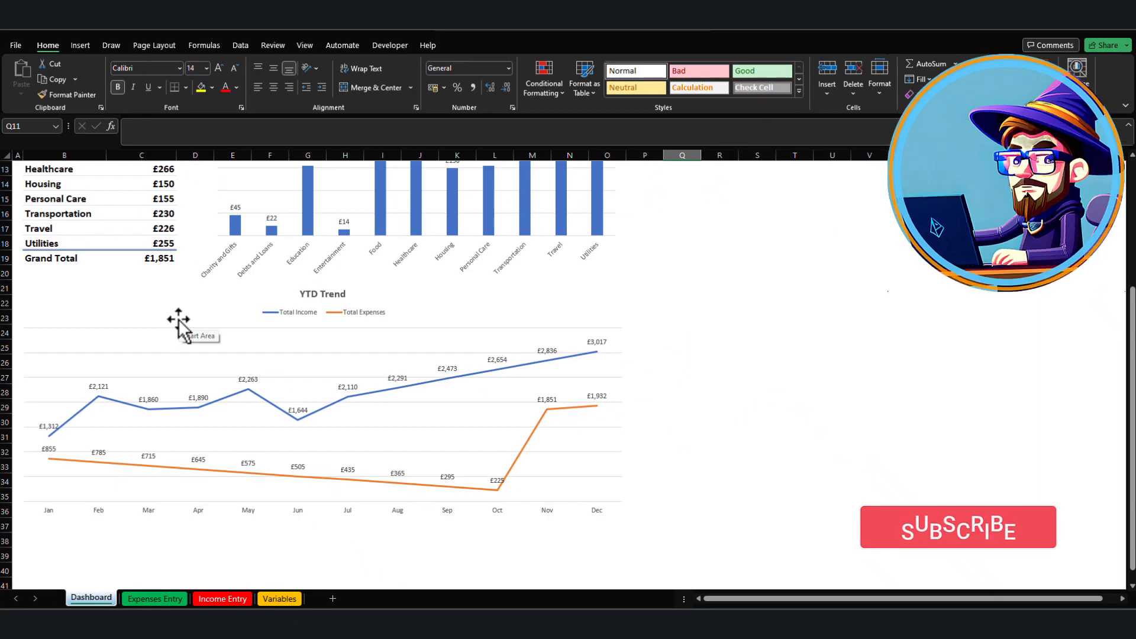
pyautogui.scroll(2, 178, 320)
pyautogui.scroll(2, 180, 316)
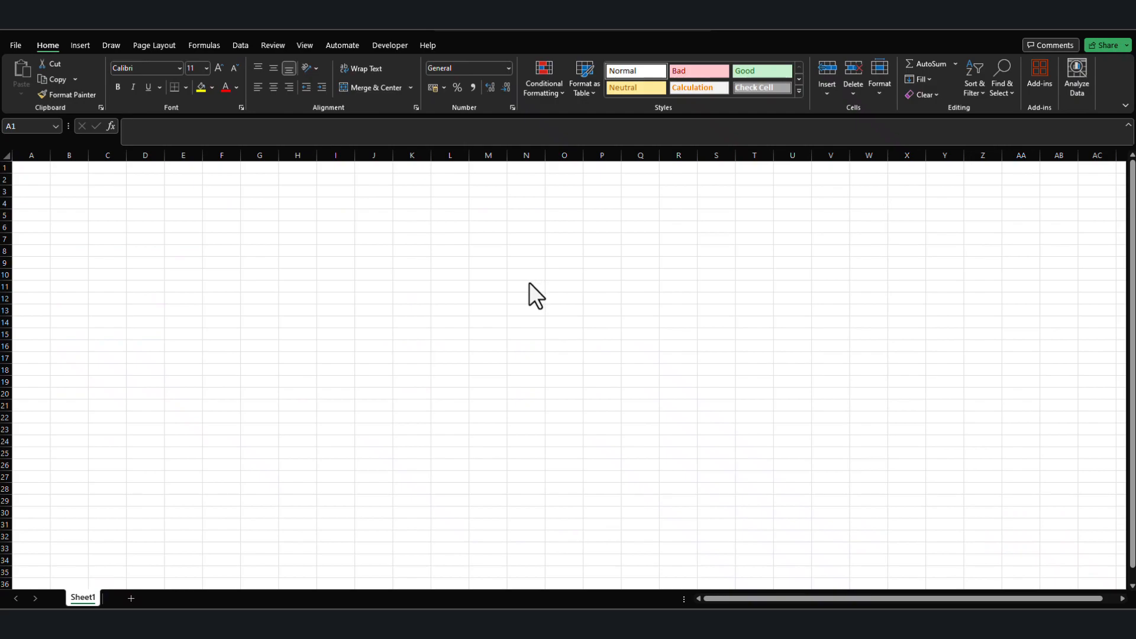
# Rename the blank workbook's Sheet1 as Variables.
pyautogui.click(81, 598)
pyautogui.rightClick(82, 598)
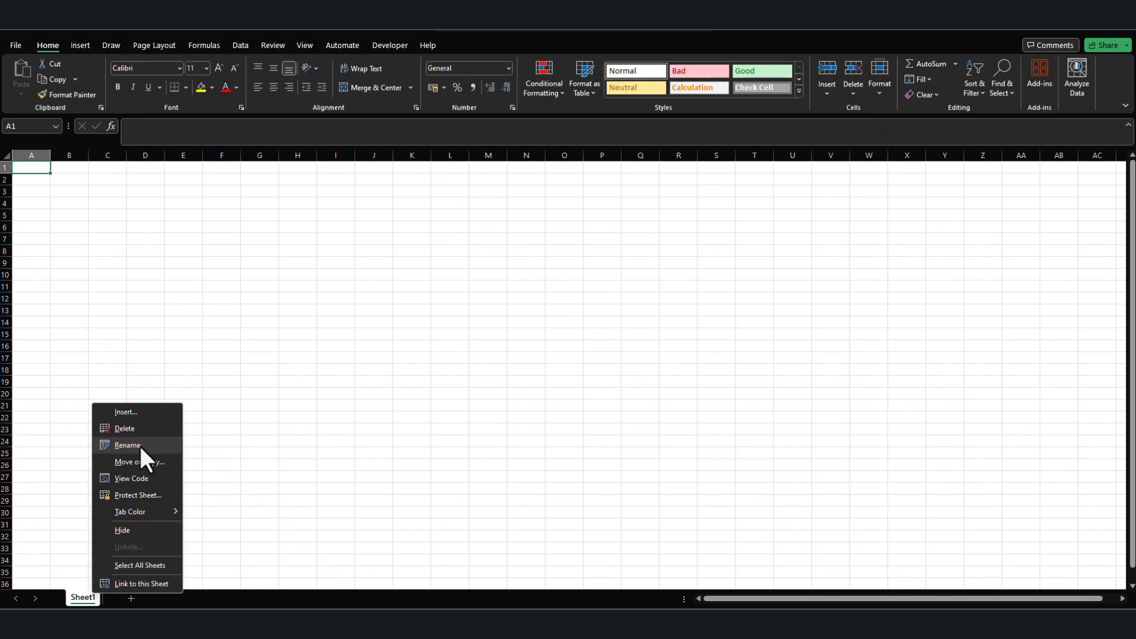
pyautogui.click(145, 445)
pyautogui.write('Variables')
pyautogui.press('Return')
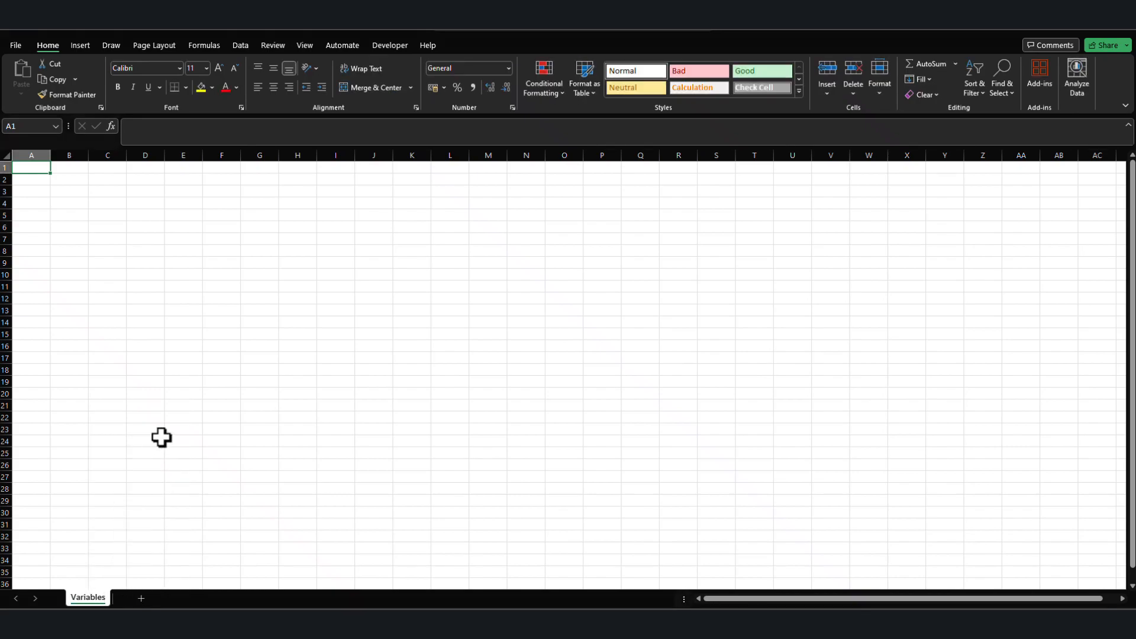
# Widen column A and enter the header "Categories" in cell A1.
pyautogui.moveTo(50, 155); pyautogui.dragTo(74, 155)
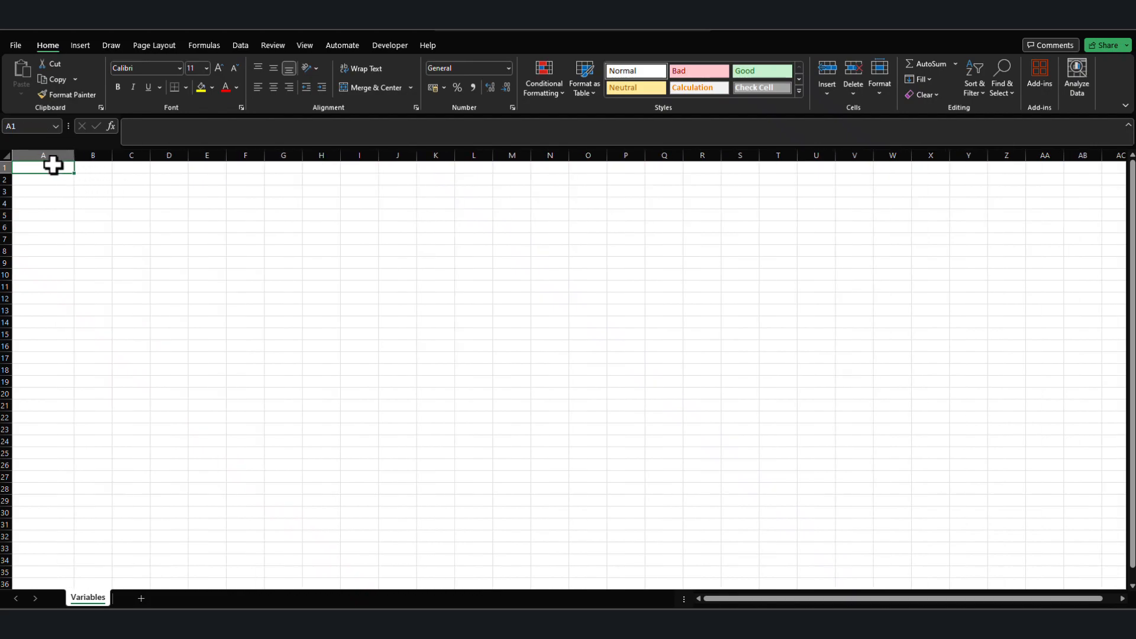
pyautogui.write('Categories')
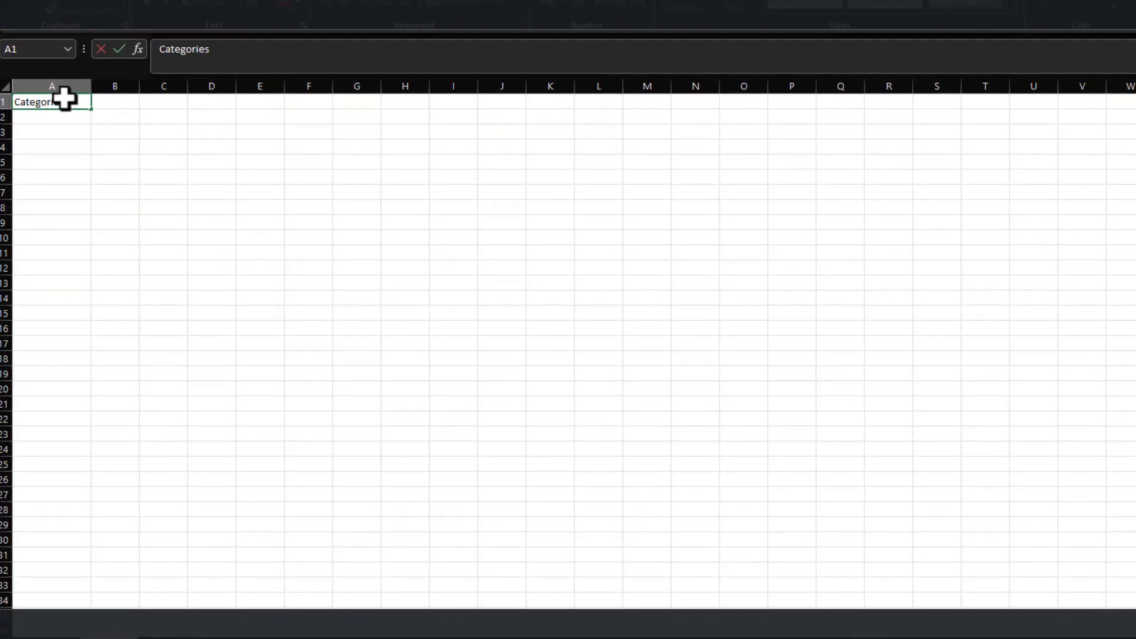
pyautogui.press('Return')
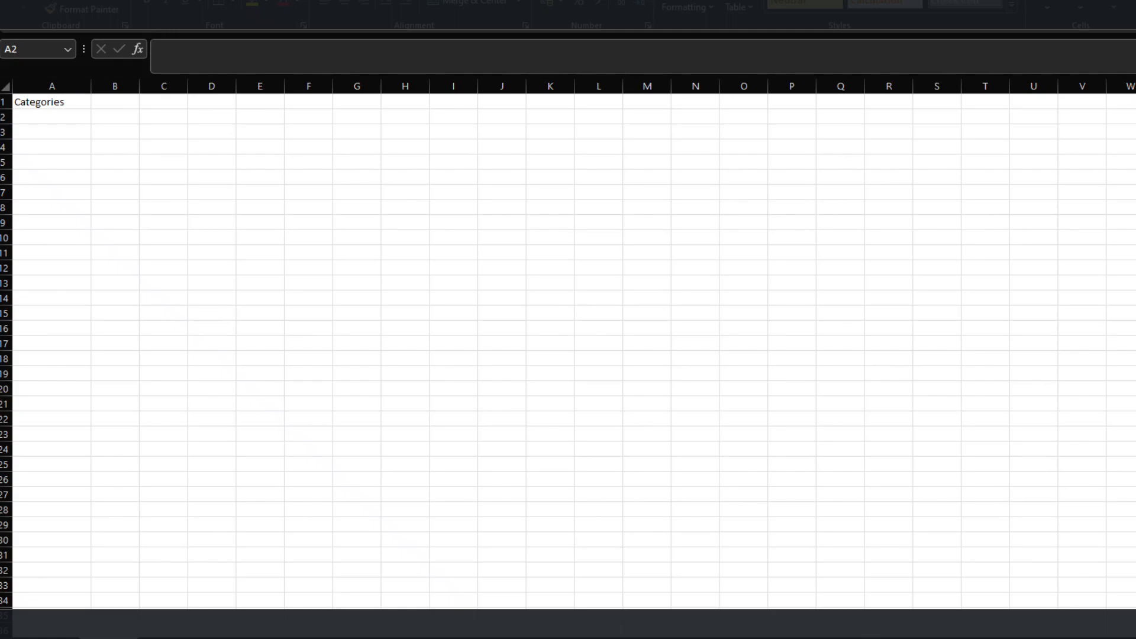
# Paste the copied list of expense categories, from Housing to Taxes, into column A starting at cell A2.
pyautogui.rightClick(47, 116)
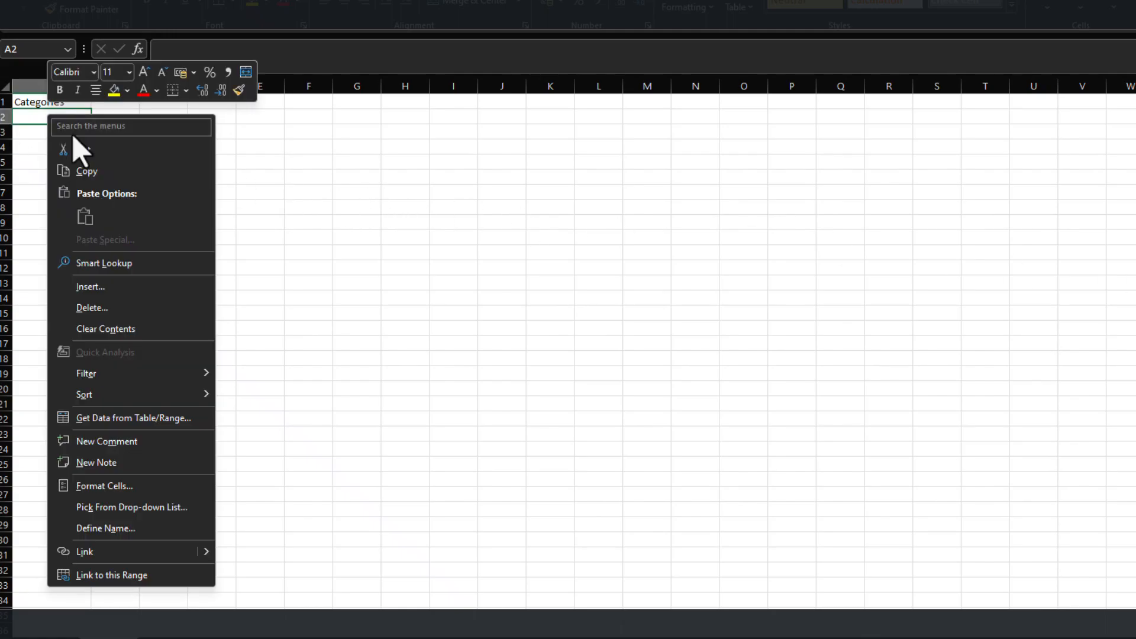
pyautogui.click(37, 115)
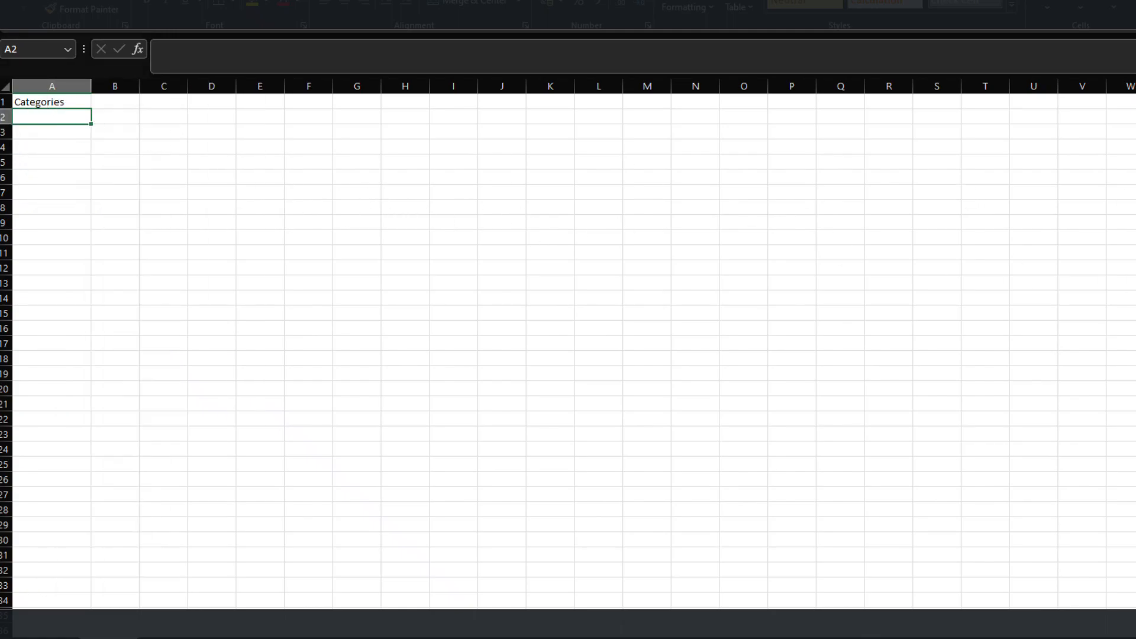
pyautogui.rightClick(53, 118)
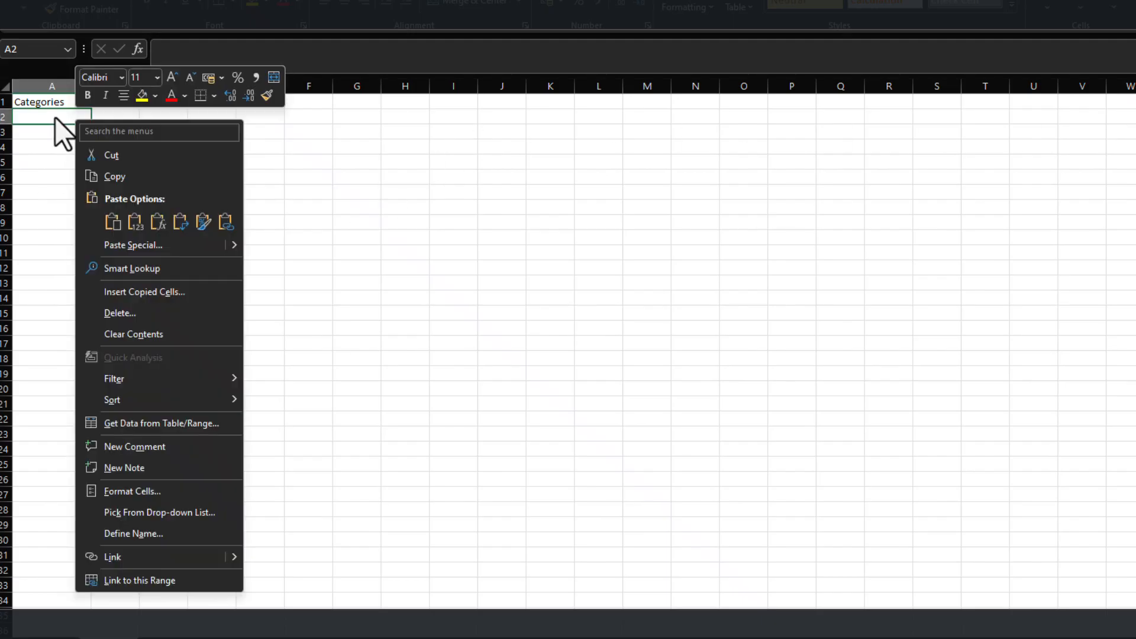
pyautogui.click(148, 222)
# Fill the Categories header with standard orange and apply all borders to the category cells A2:A16.
pyautogui.click(56, 102)
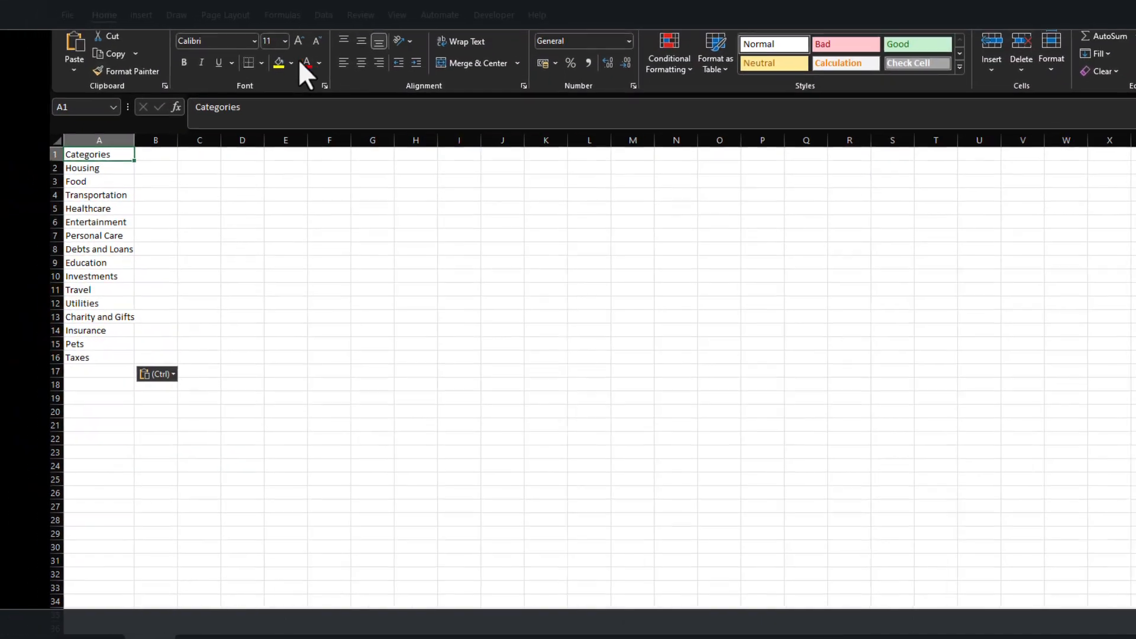
pyautogui.click(292, 63)
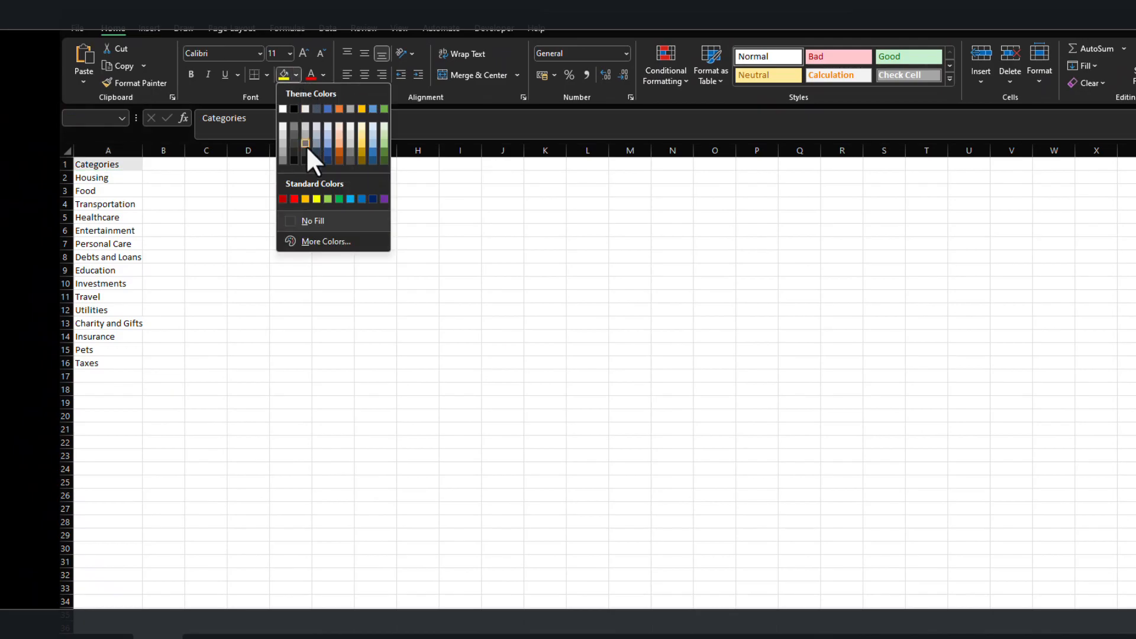
pyautogui.click(302, 188)
pyautogui.moveTo(112, 177); pyautogui.dragTo(112, 362)
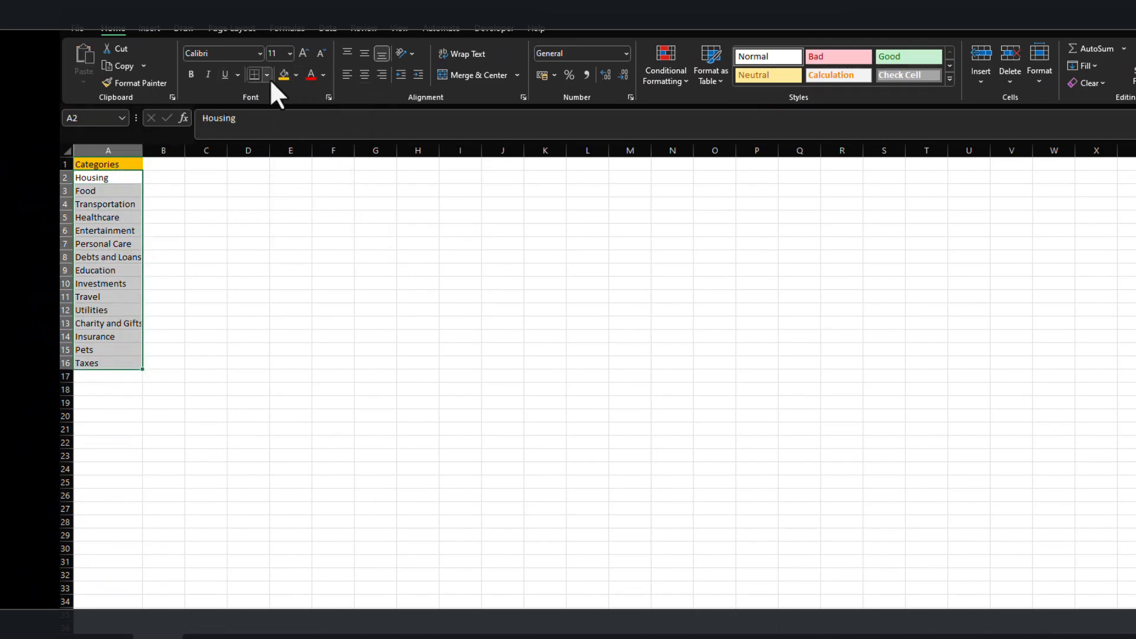
pyautogui.click(267, 75)
pyautogui.click(278, 208)
# Centre all of the sheet's cells horizontally and vertically, enlarge the font to 18, and autofit column A.
pyautogui.click(67, 149)
pyautogui.click(364, 75)
pyautogui.click(364, 54)
pyautogui.click(304, 53)
pyautogui.click(303, 53)
pyautogui.click(304, 53)
pyautogui.click(303, 53)
pyautogui.doubleClick(145, 150)
# Make the Categories header in cell A1 bold.
pyautogui.click(142, 165)
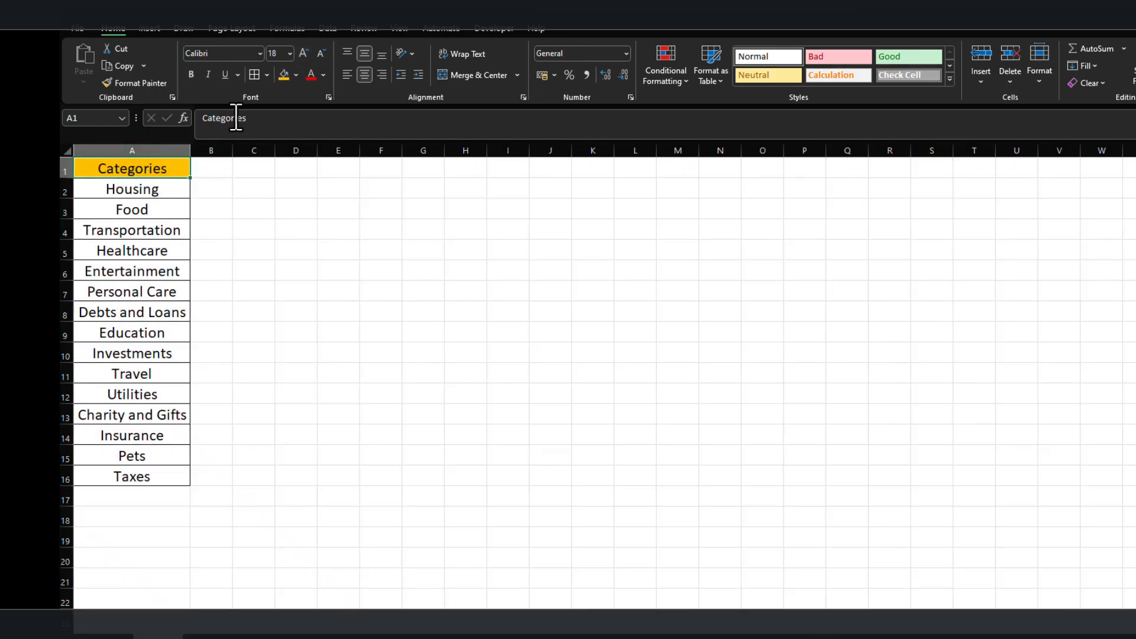
pyautogui.click(191, 74)
pyautogui.click(237, 253)
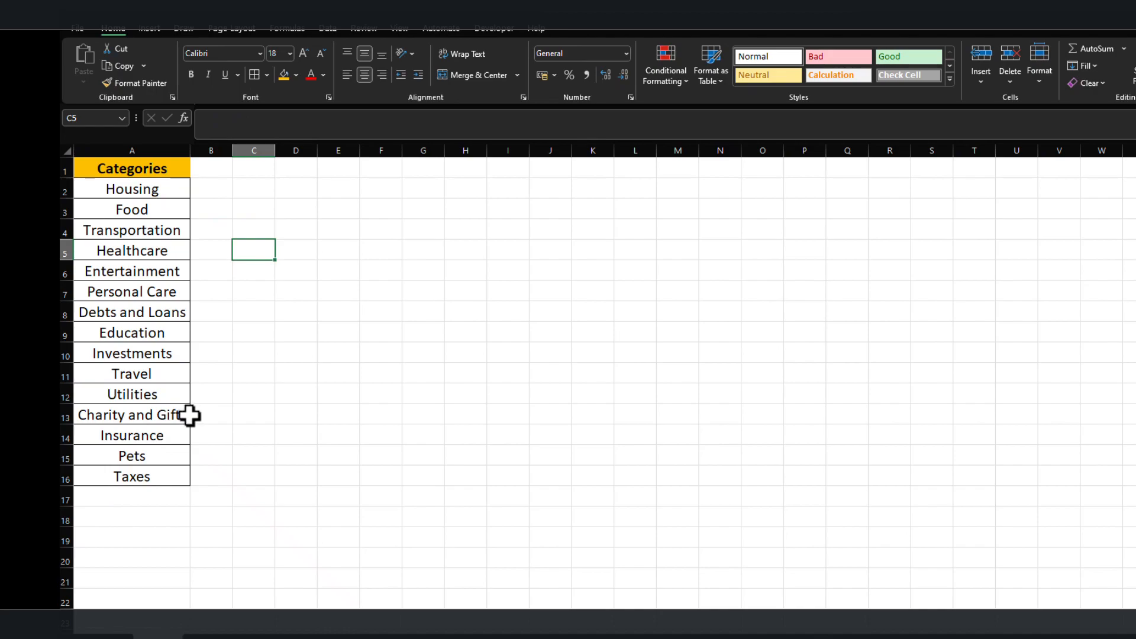
pyautogui.click(157, 501)
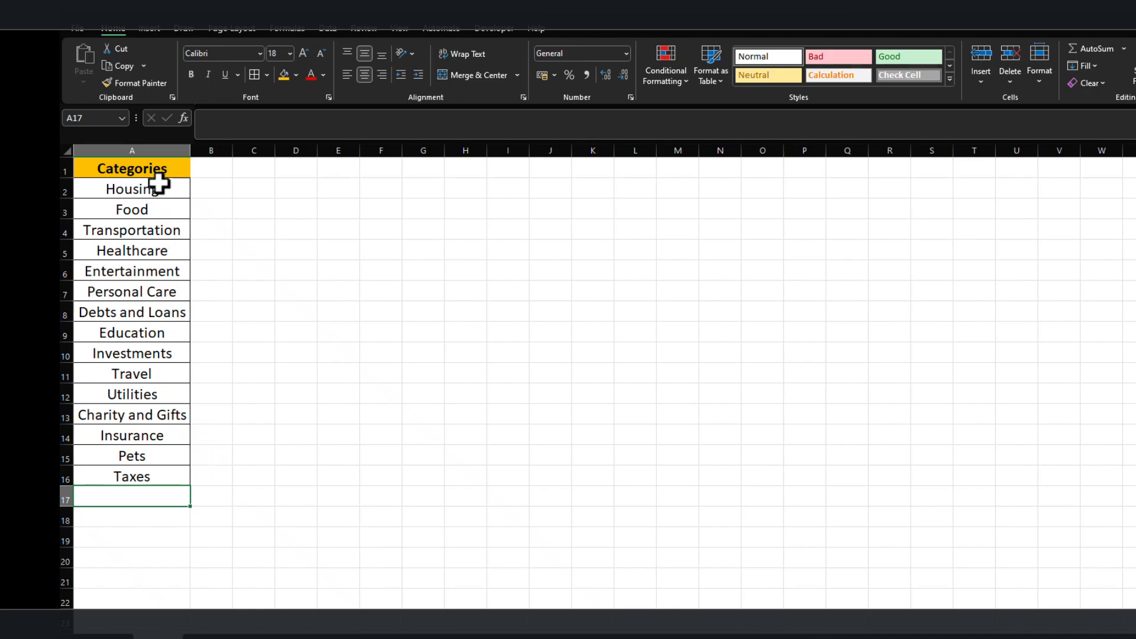
pyautogui.click(152, 208)
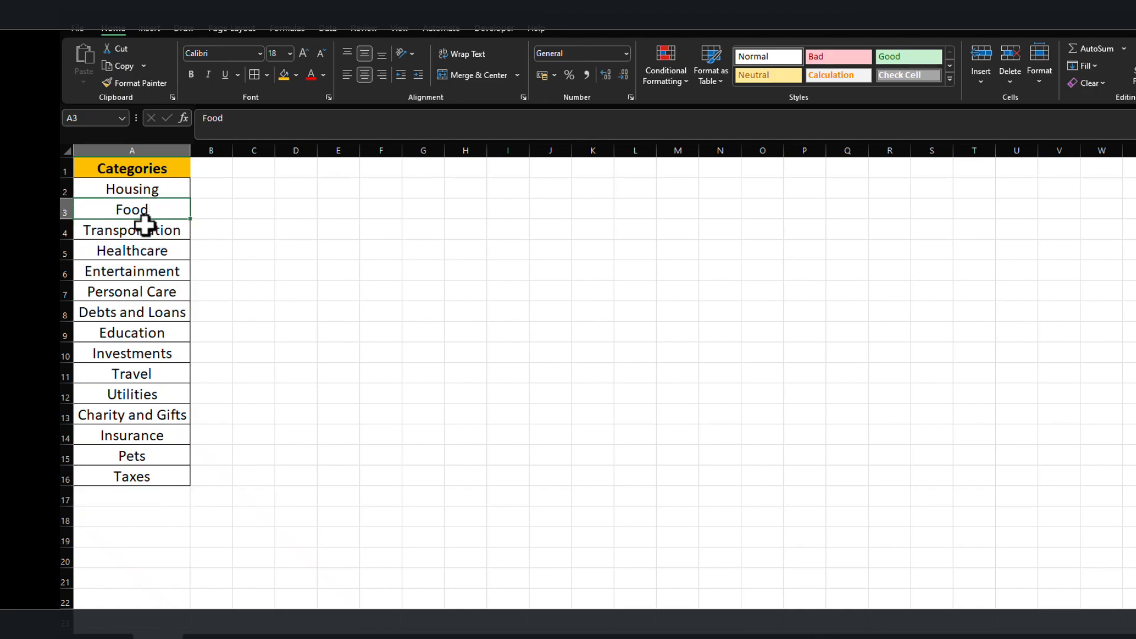
pyautogui.click(148, 231)
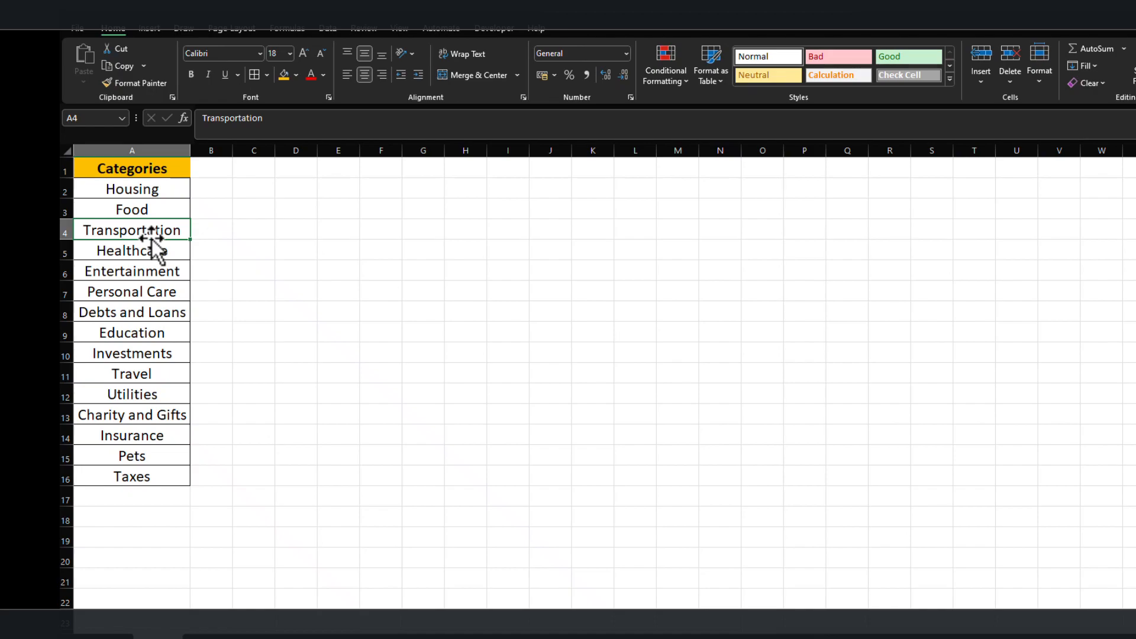
pyautogui.click(152, 189)
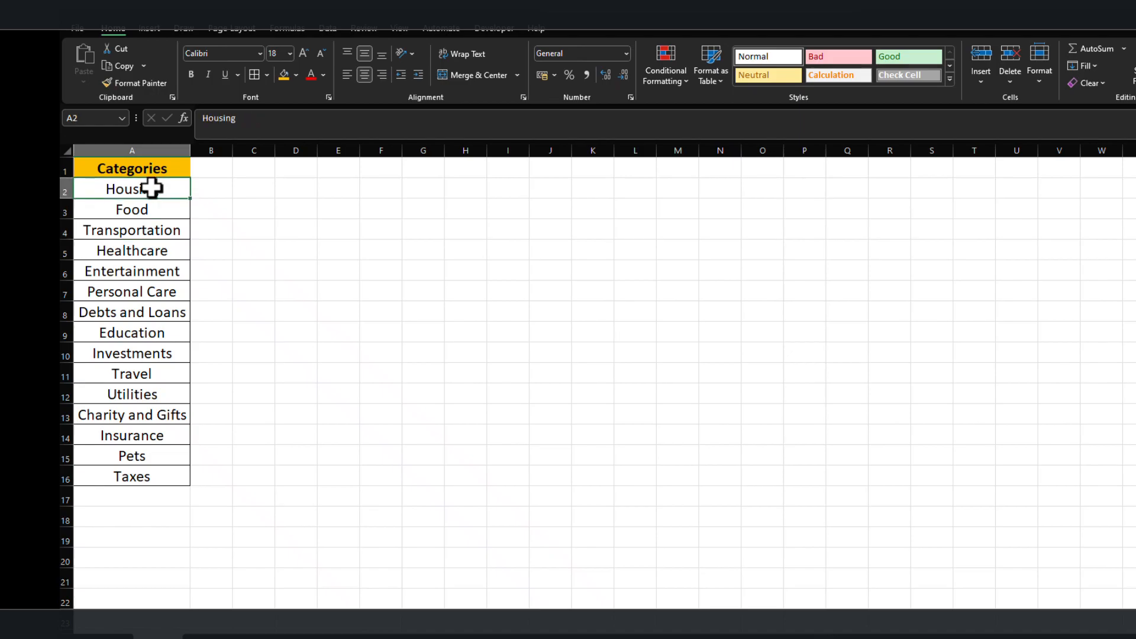
# Select the category range A2:A50 and open its range name for editing.
pyautogui.moveTo(152, 195); pyautogui.dragTo(135, 532)
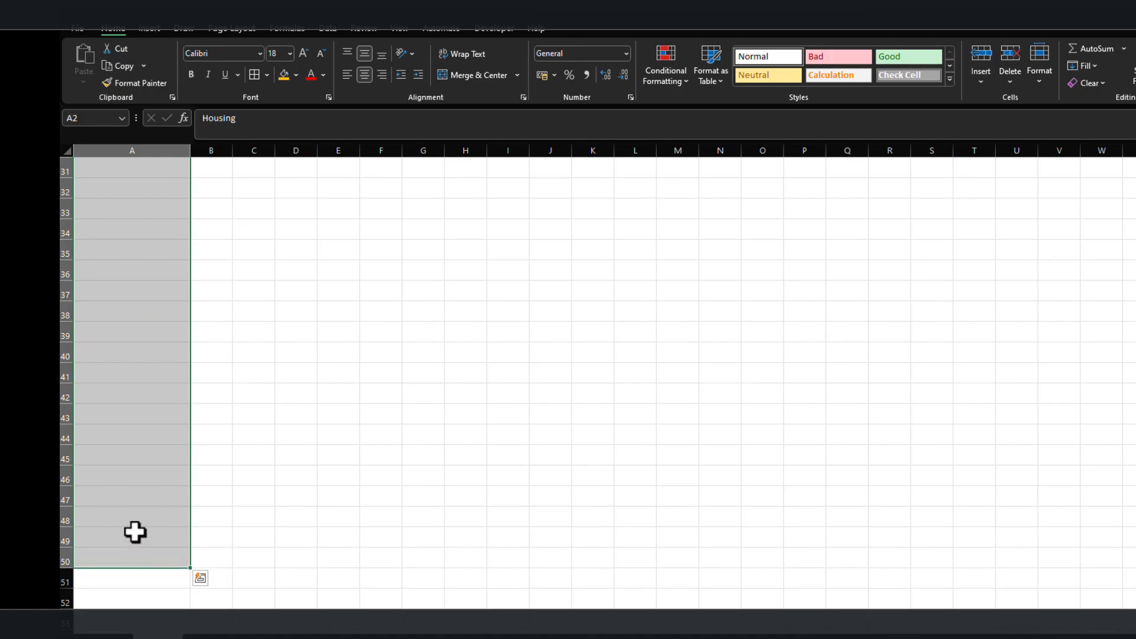
pyautogui.scroll(10, 135, 533)
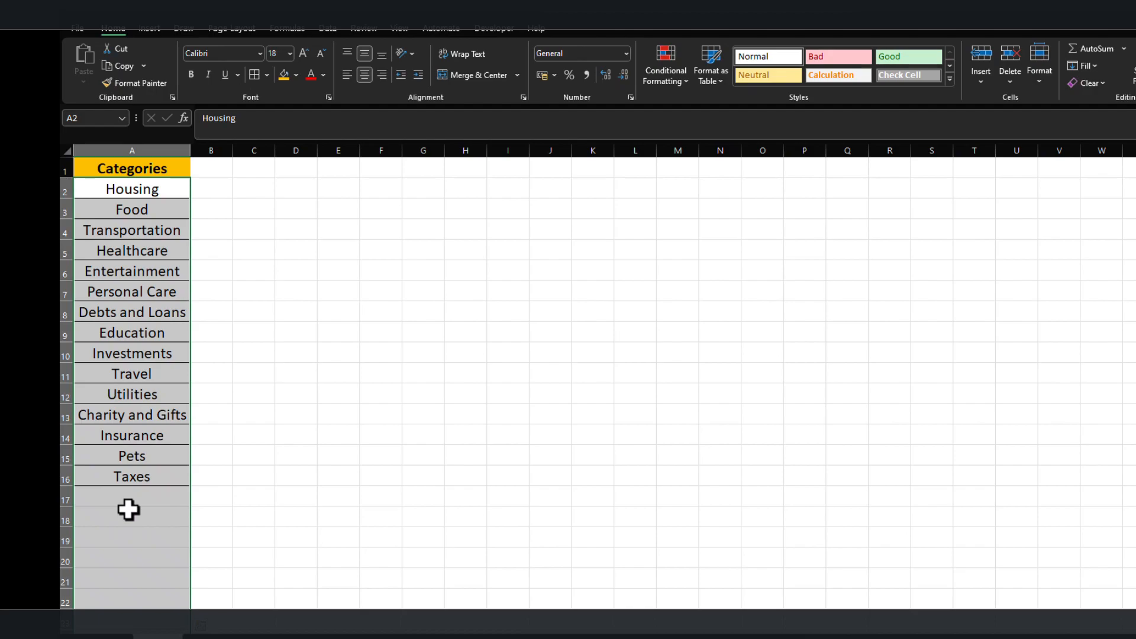
pyautogui.click(94, 118)
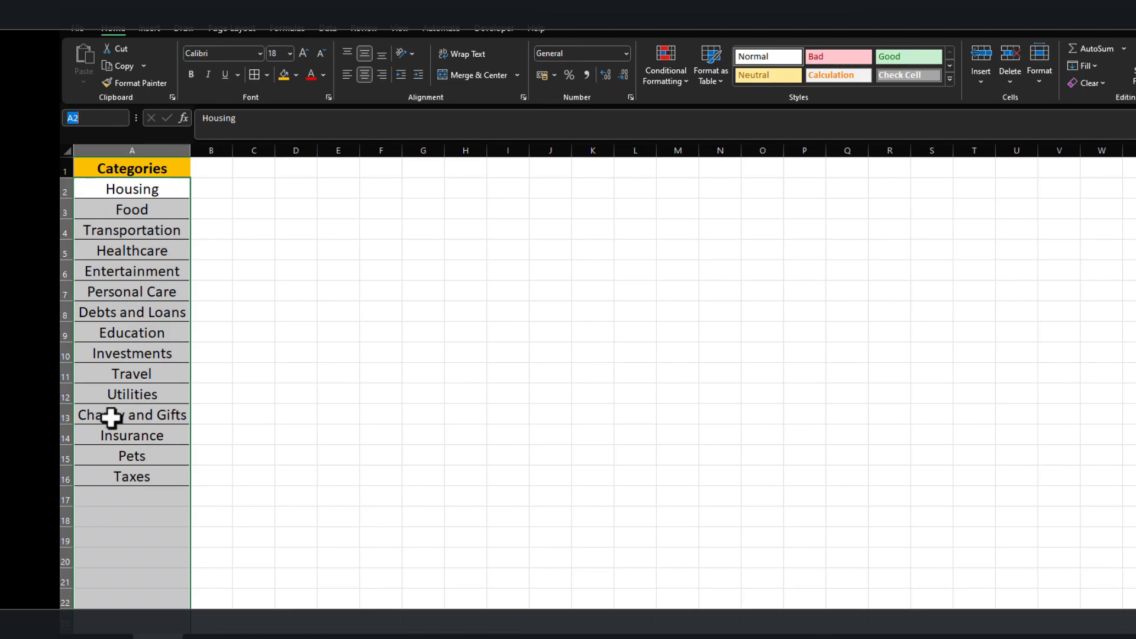
pyautogui.scroll(-14, 110, 426)
pyautogui.scroll(14, 112, 430)
pyautogui.click(296, 264)
pyautogui.click(148, 191)
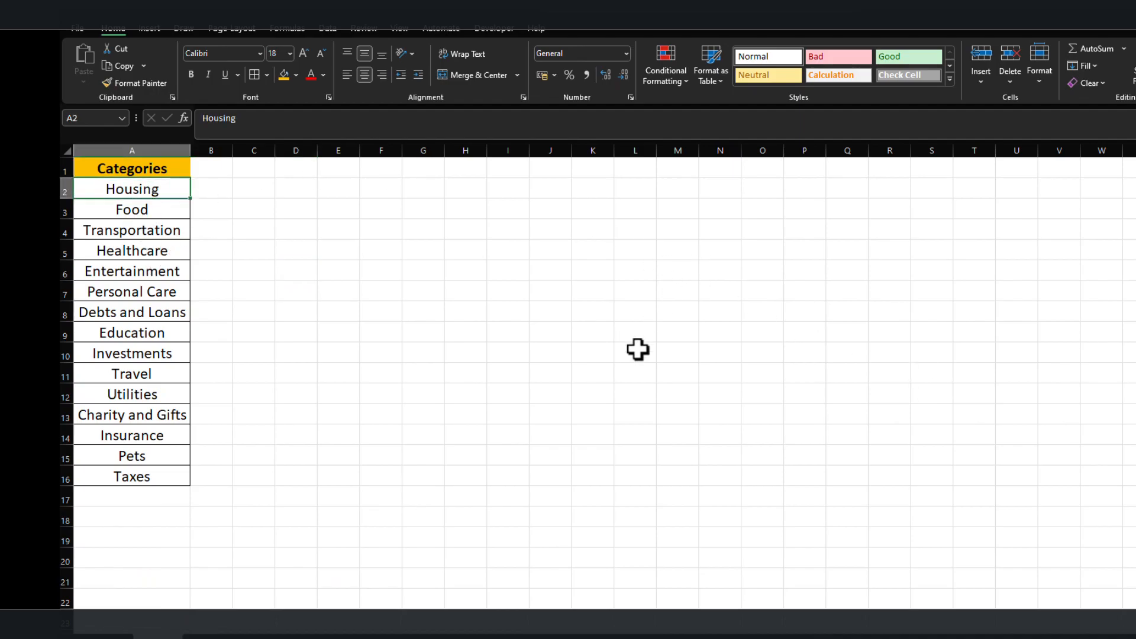
# Add a new worksheet after Variables and rename it as Expenses Entry.
pyautogui.click(230, 618)
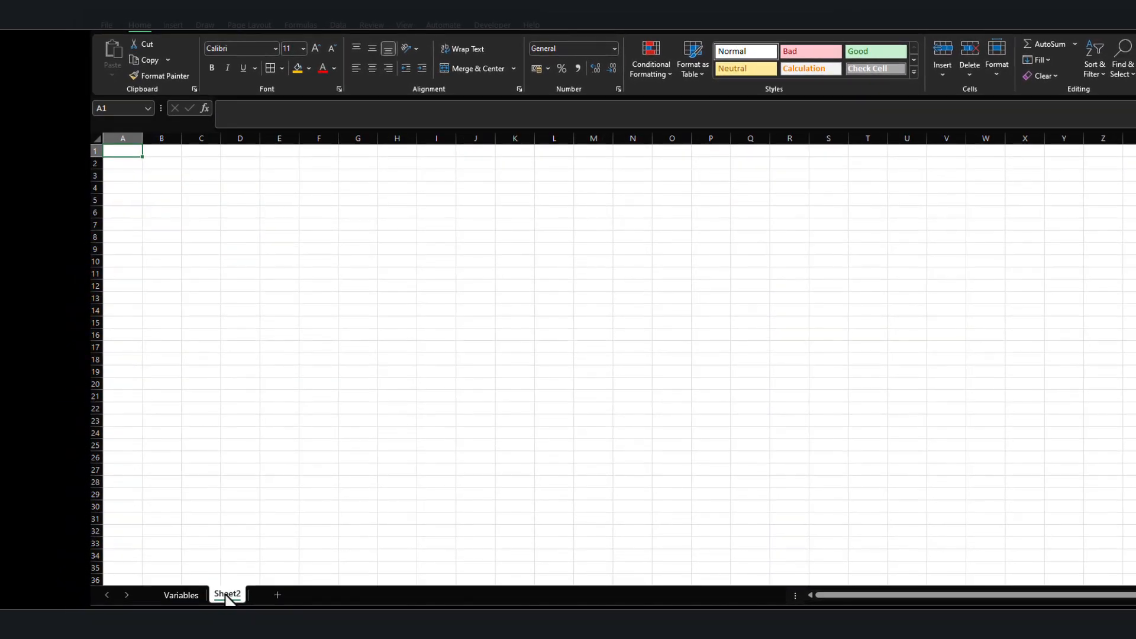
pyautogui.rightClick(218, 617)
pyautogui.click(269, 454)
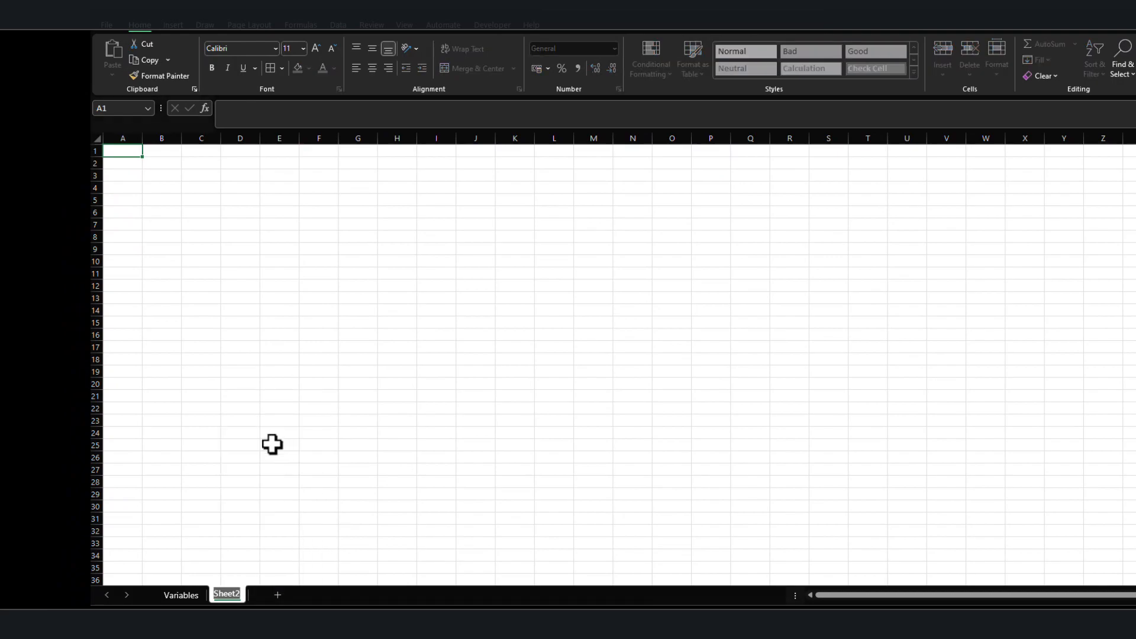
pyautogui.write('Expenses Entry')
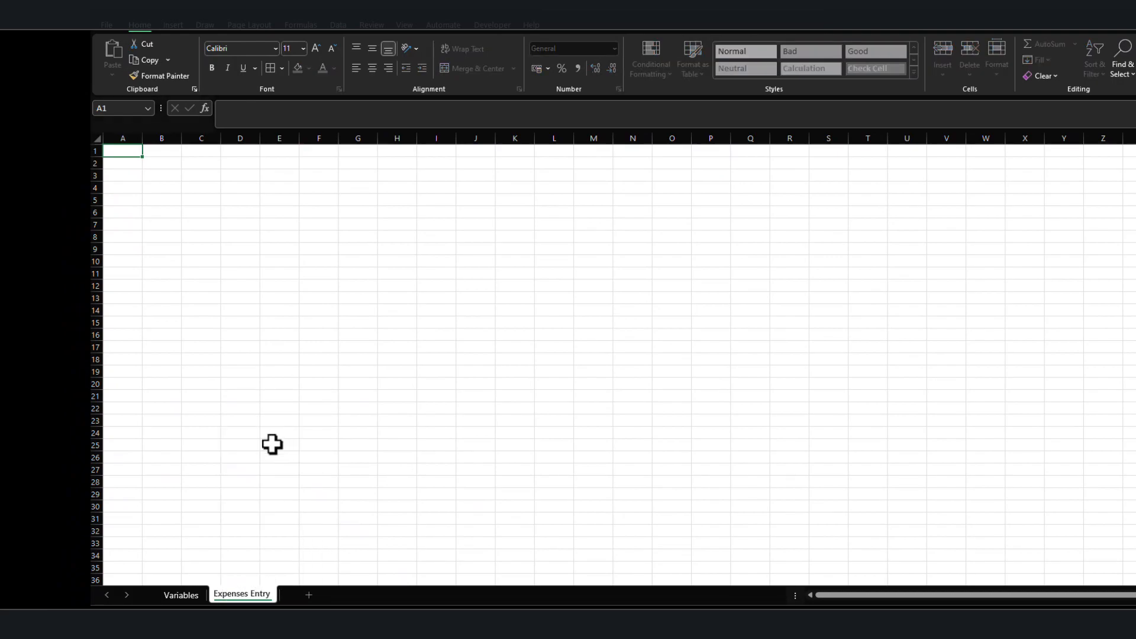
pyautogui.press('Return')
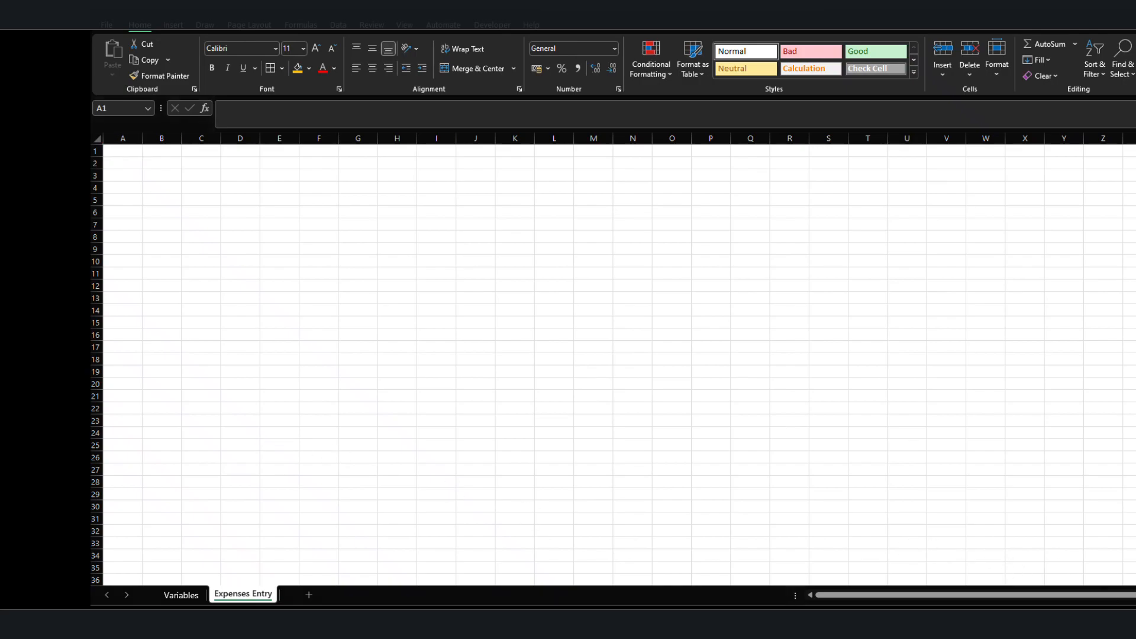
# Enter the headers "Date" in A1 and "Month" in B1 of the Expenses Entry sheet.
pyautogui.click(123, 150)
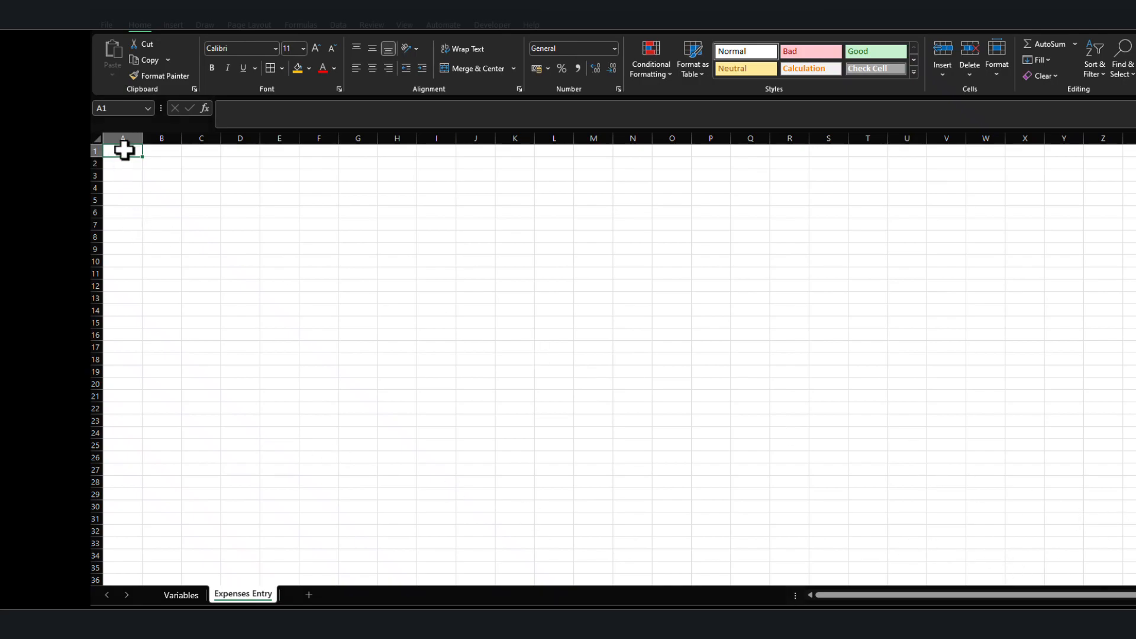
pyautogui.write('Date]Month')
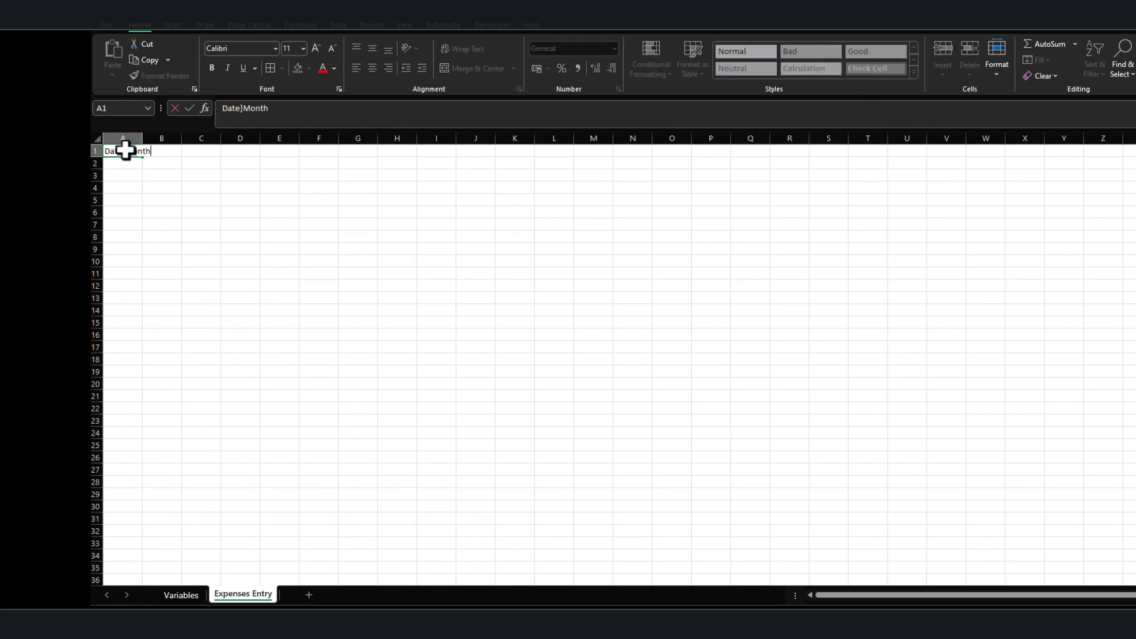
pyautogui.press('Return')
pyautogui.press('Up')
pyautogui.write('D')
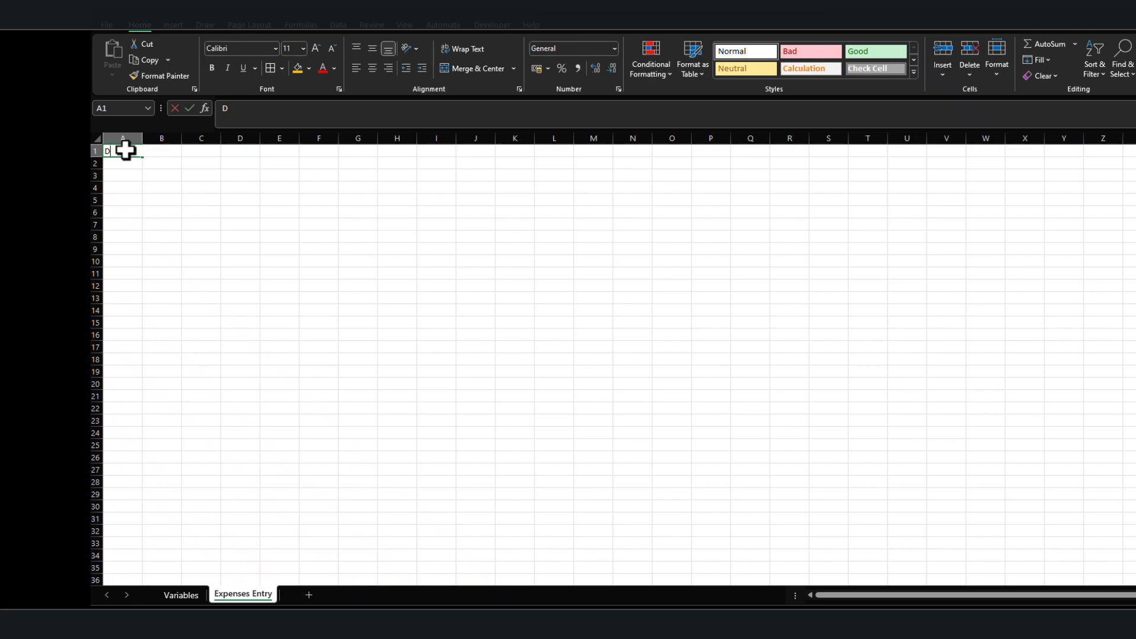
pyautogui.press('Tab')
pyautogui.write('Month')
pyautogui.press('Return')
pyautogui.press('Up')
pyautogui.press('Right')
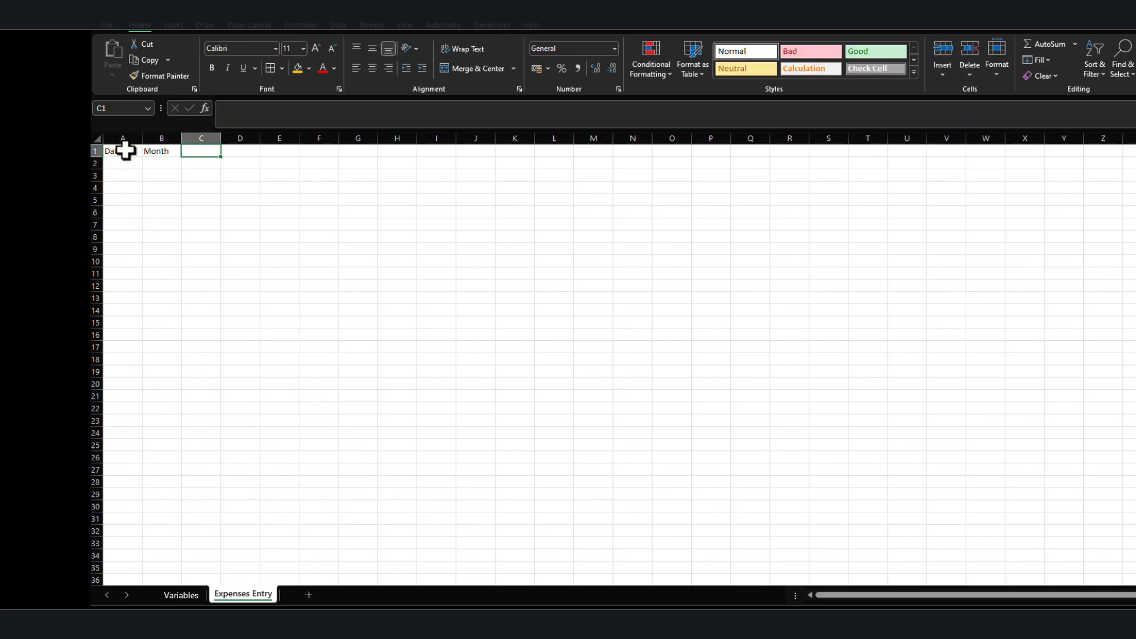
# Enter the header "Expenses Type" in C1 of the Expenses Entry sheet.
pyautogui.write('Expenses')
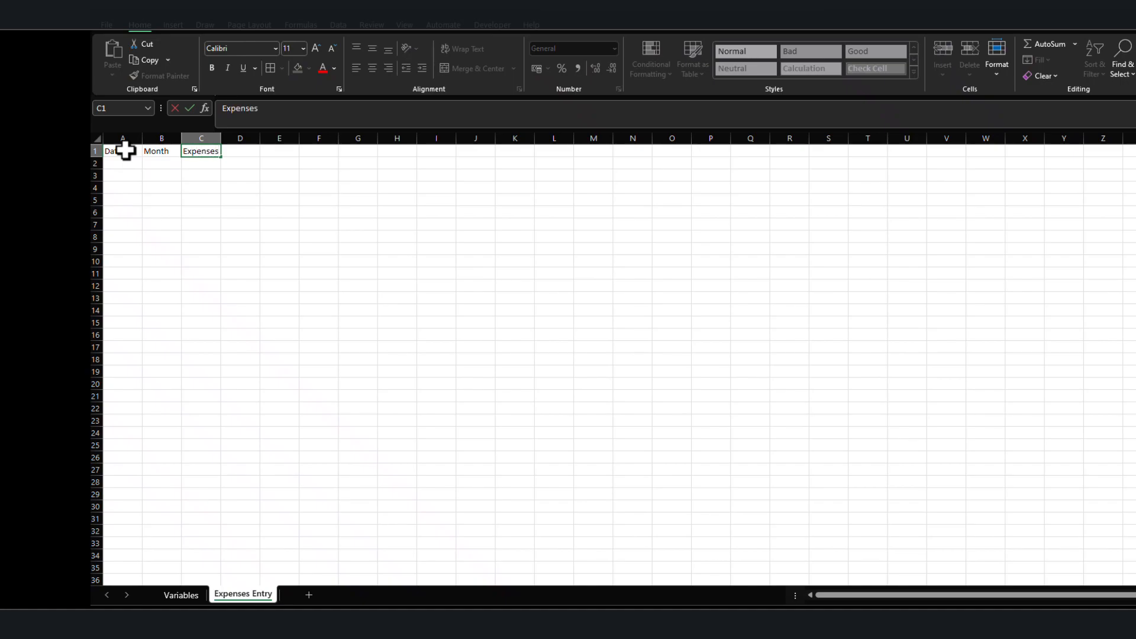
pyautogui.write(' Type')
pyautogui.press('Return')
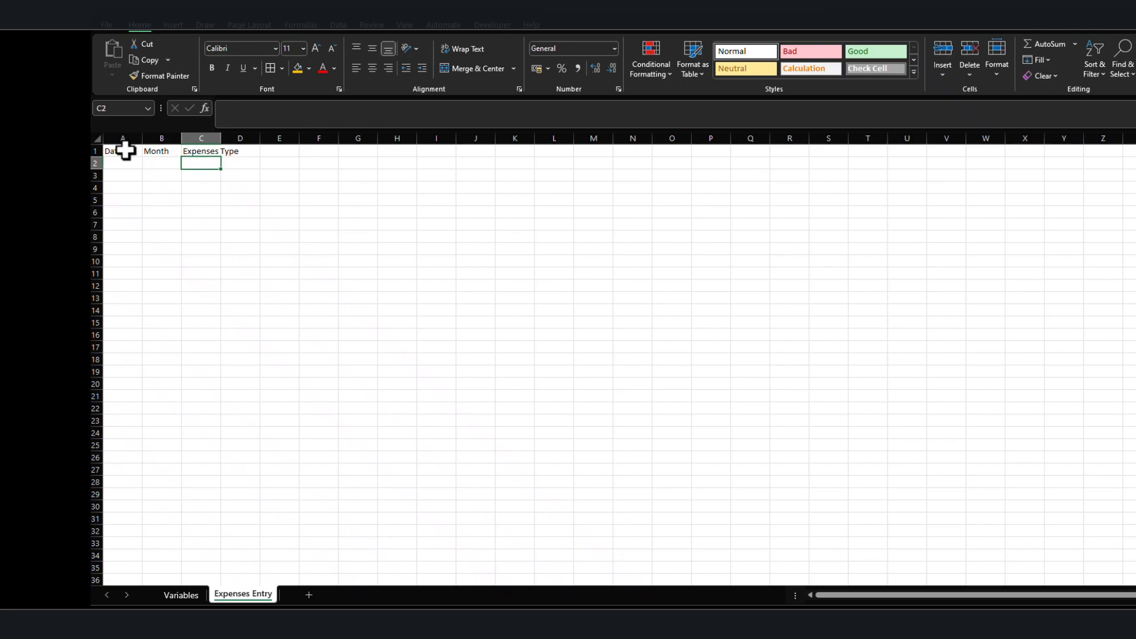
pyautogui.press('Up')
pyautogui.press('Right')
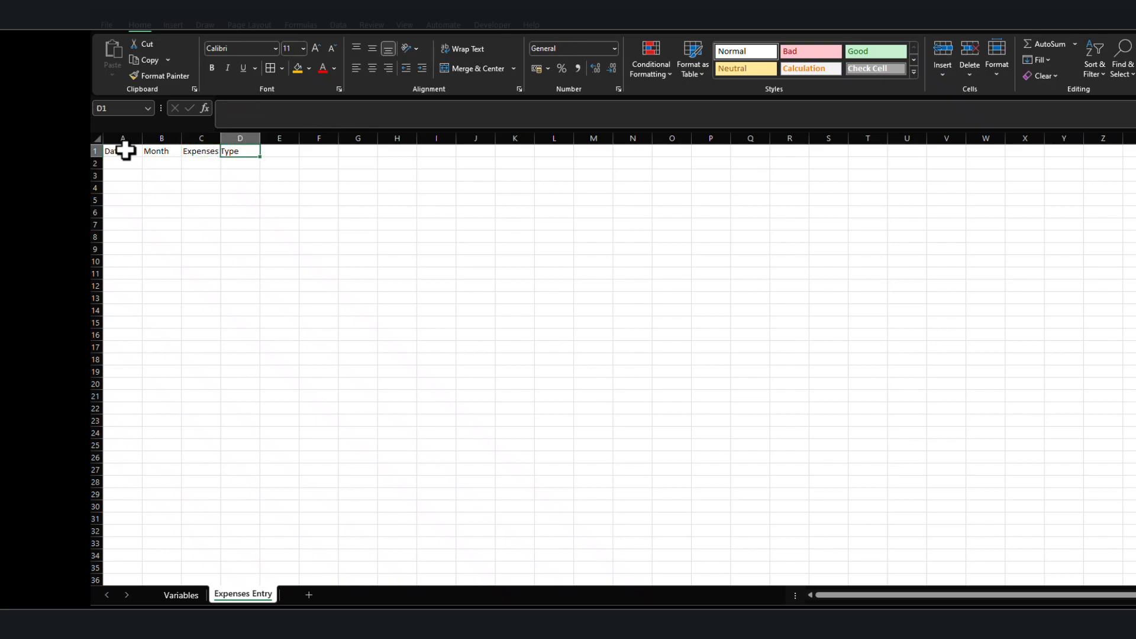
# Enter the headers "Money Spent" in D1 and "Comment" in E1.
pyautogui.write('Money S')
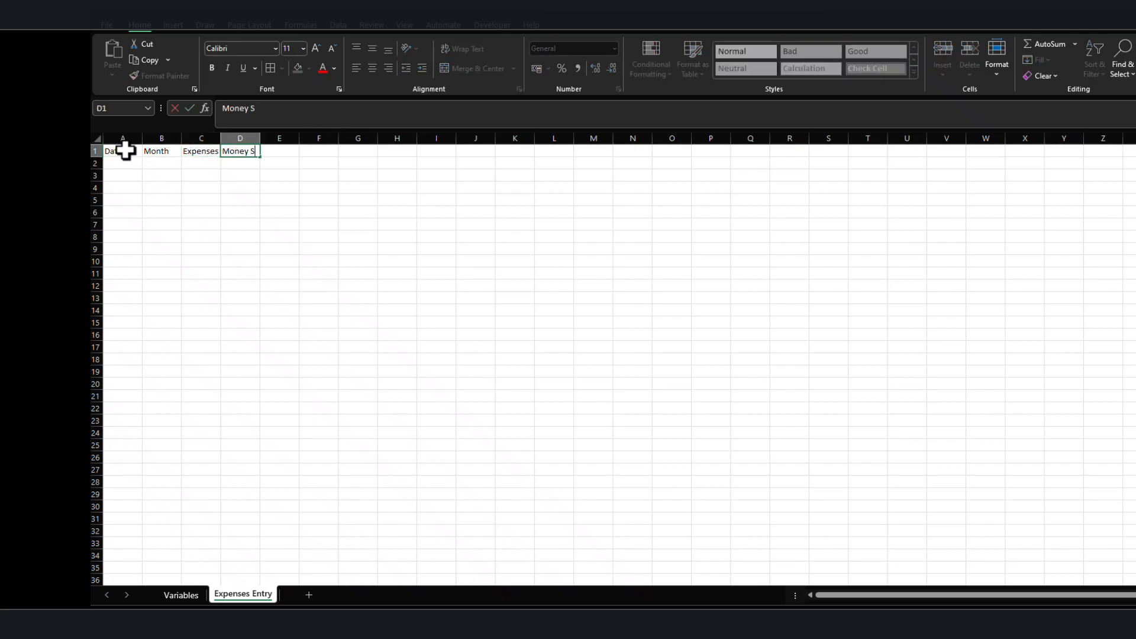
pyautogui.write('pent')
pyautogui.press('Return')
pyautogui.press('Up')
pyautogui.press('Right')
pyautogui.write('Commen')
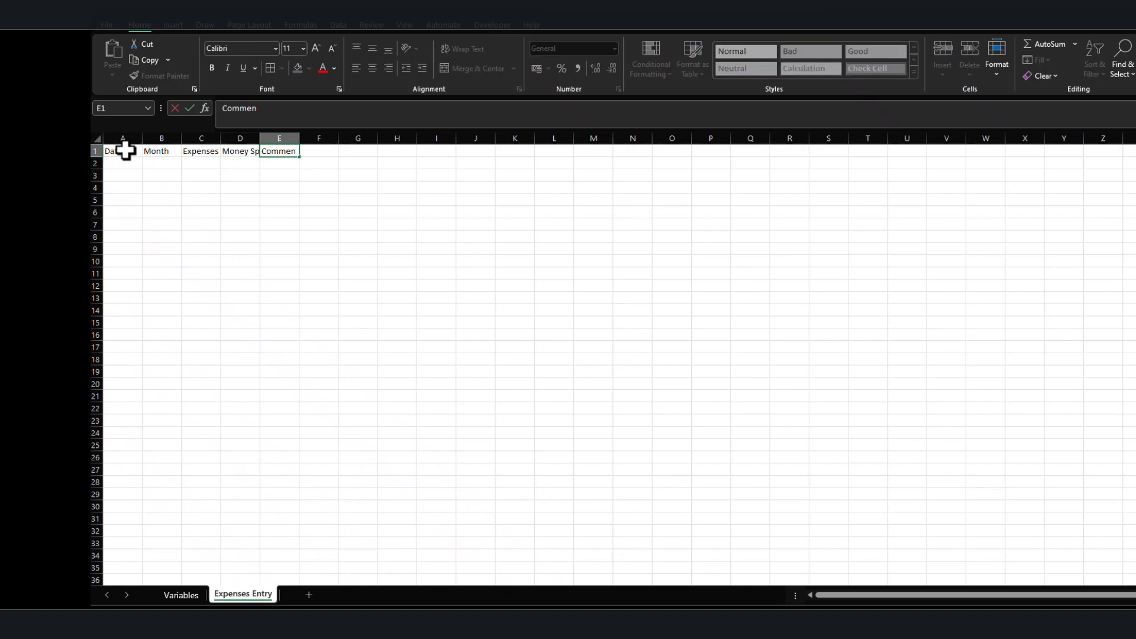
pyautogui.write('t')
pyautogui.press('Return')
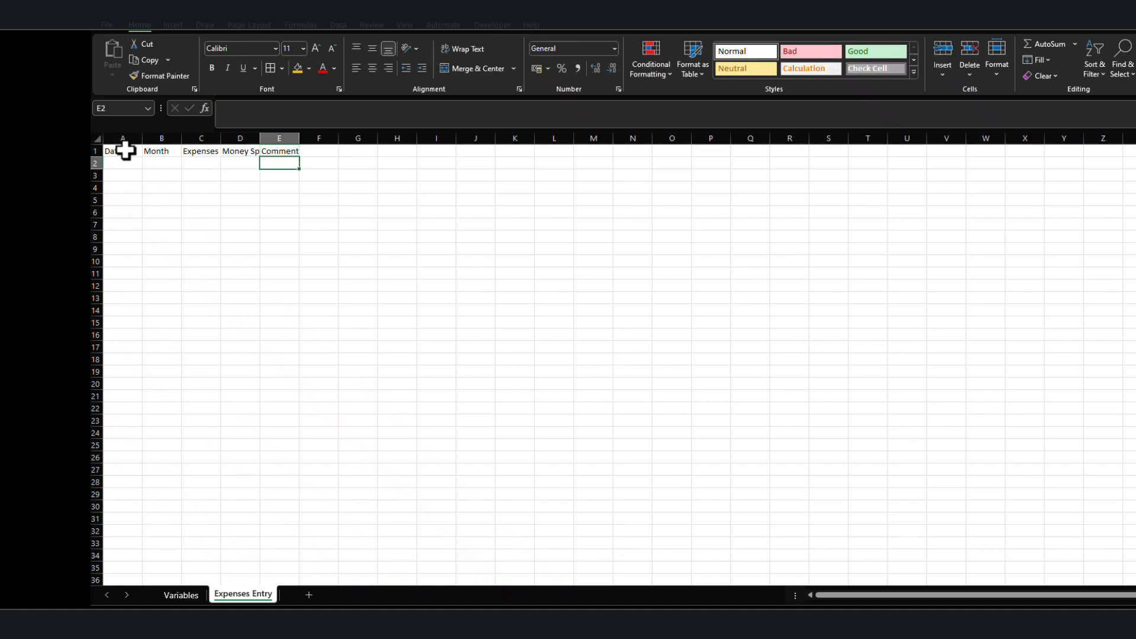
# Center the contents of all cells on the sheet and fit the columns to their headers, making the Comment column much wider.
pyautogui.click(96, 138)
pyautogui.click(373, 66)
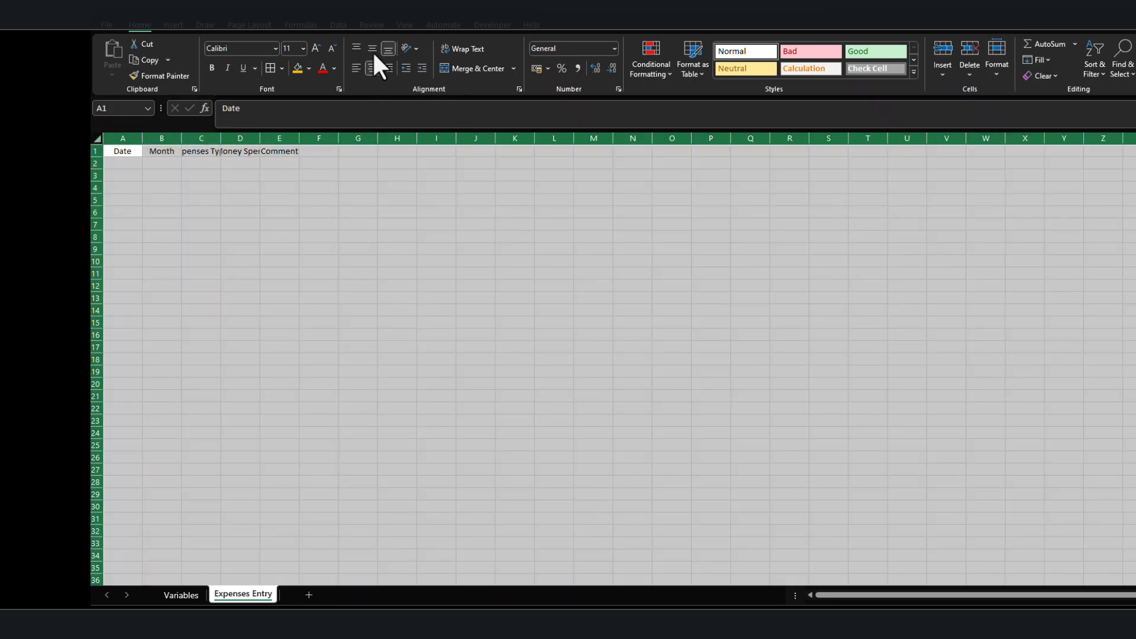
pyautogui.doubleClick(220, 138)
pyautogui.click(255, 199)
pyautogui.moveTo(312, 138); pyautogui.dragTo(545, 140)
# Format the headers in A1:E1 as bold with a gold fill and font size 18.
pyautogui.moveTo(109, 151); pyautogui.dragTo(484, 150)
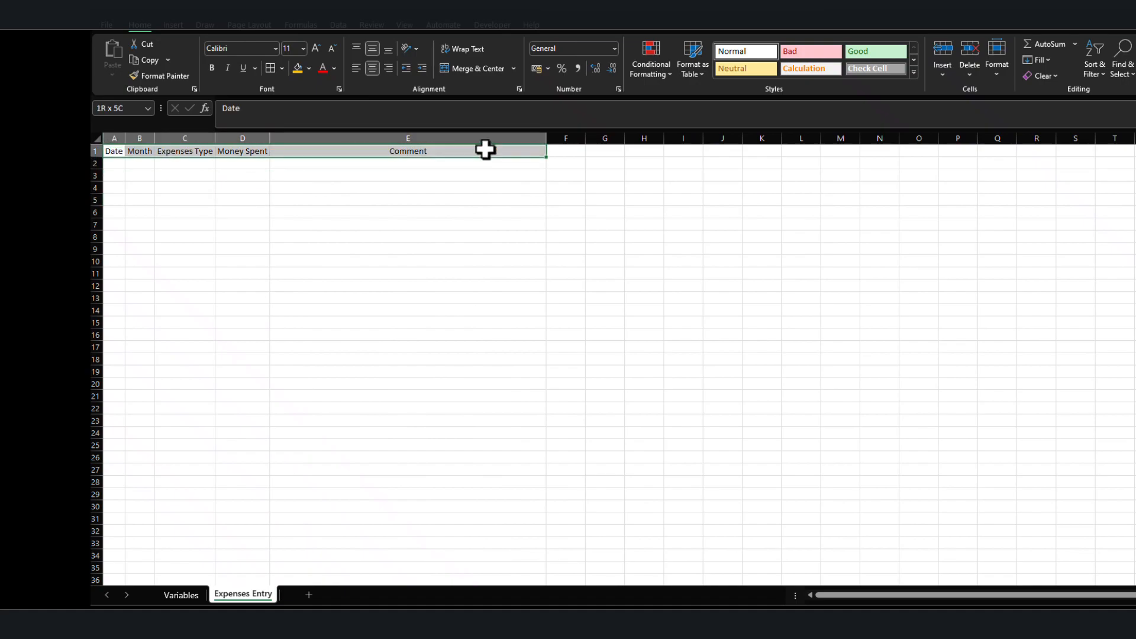
pyautogui.click(213, 69)
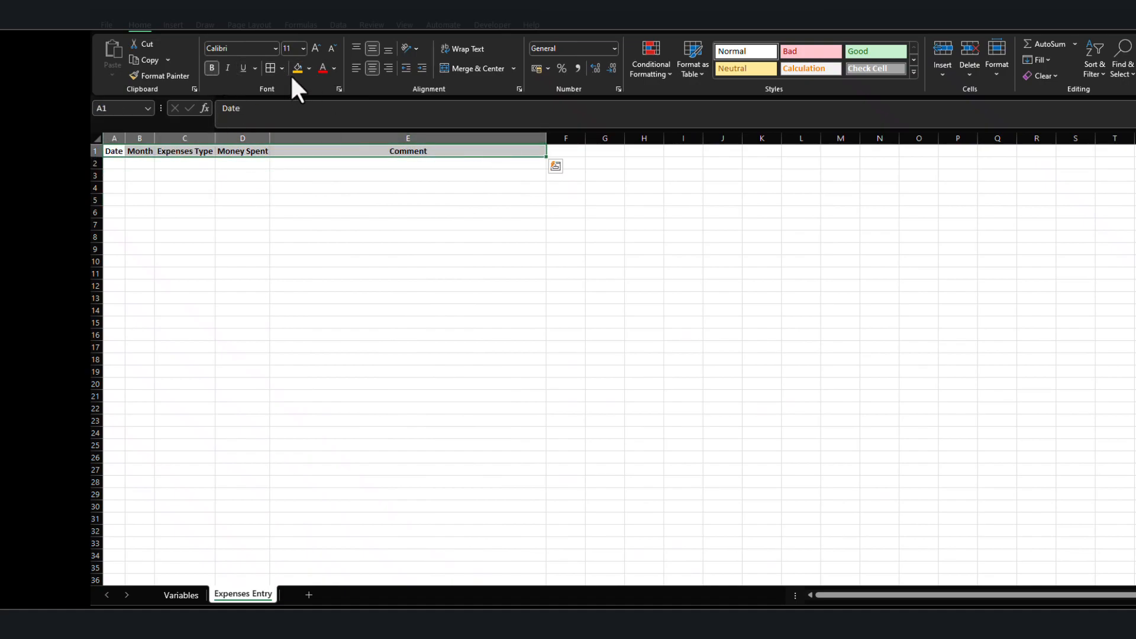
pyautogui.click(294, 69)
pyautogui.click(314, 48)
pyautogui.click(315, 48)
pyautogui.click(315, 48)
pyautogui.click(315, 48)
# Fit all columns to the enlarged headers, and widen the Comment, Date, Month and Expenses Type columns for extra room.
pyautogui.click(106, 136)
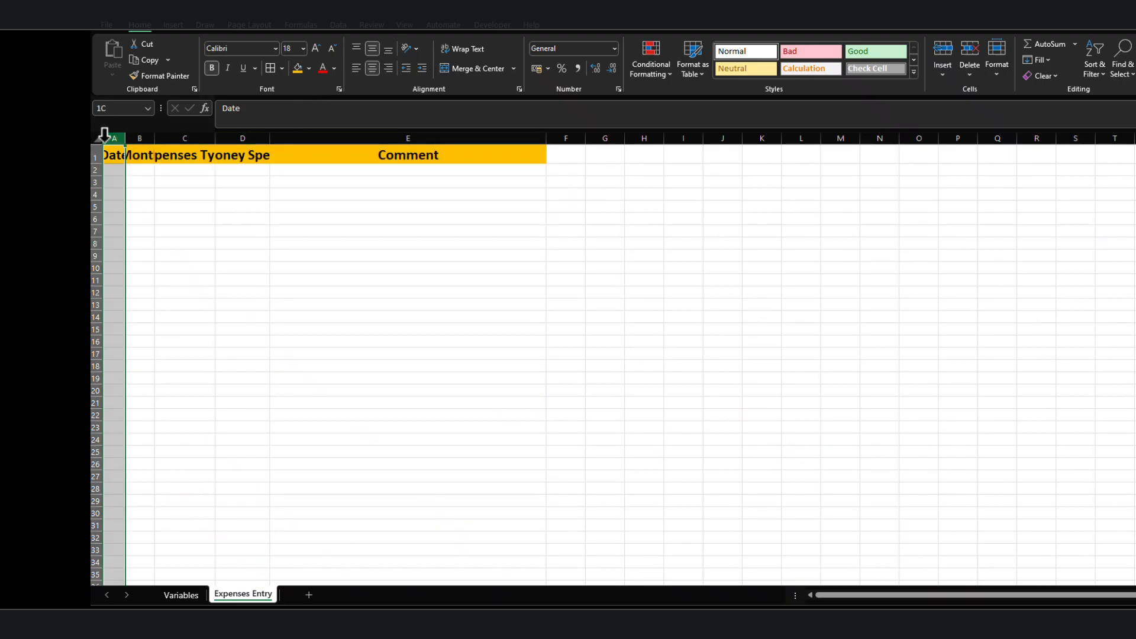
pyautogui.click(97, 137)
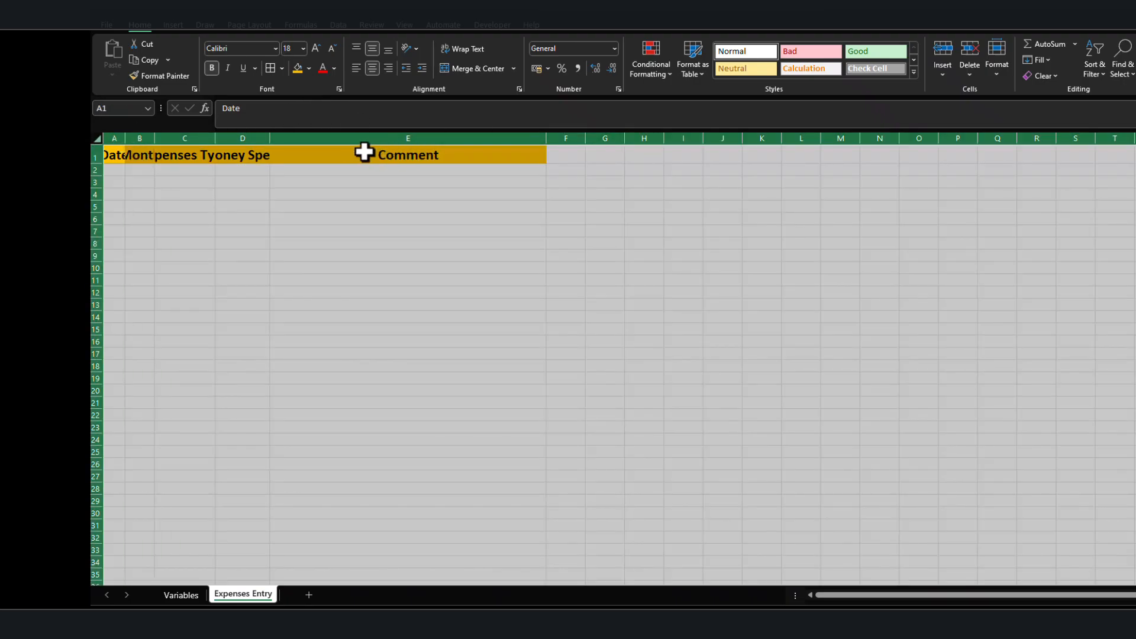
pyautogui.doubleClick(125, 137)
pyautogui.click(413, 194)
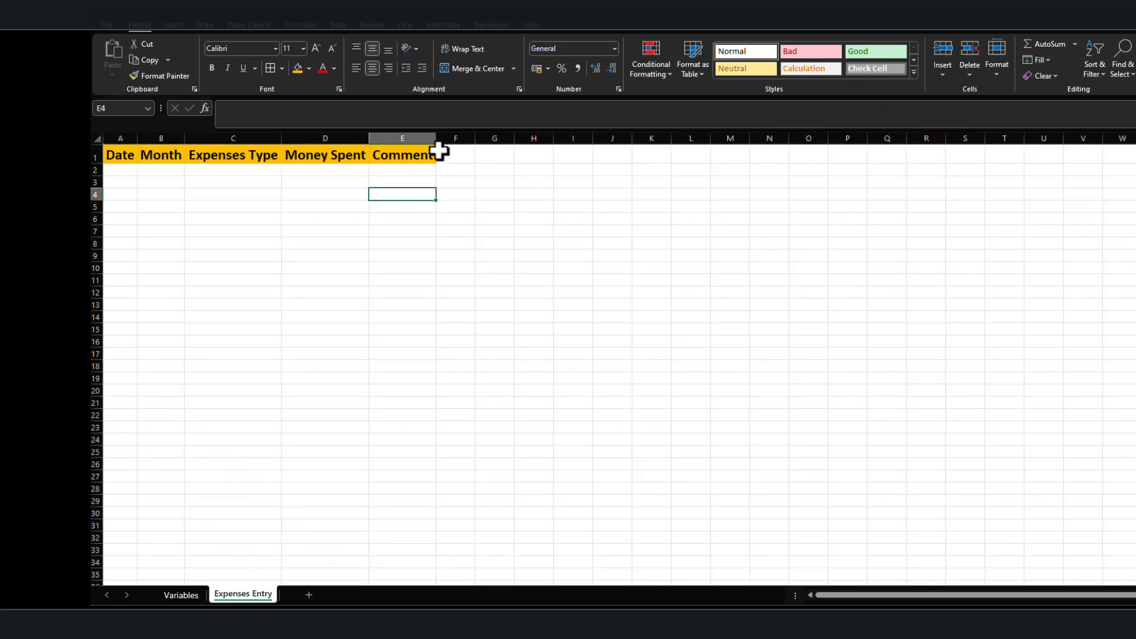
pyautogui.moveTo(432, 137); pyautogui.dragTo(768, 137)
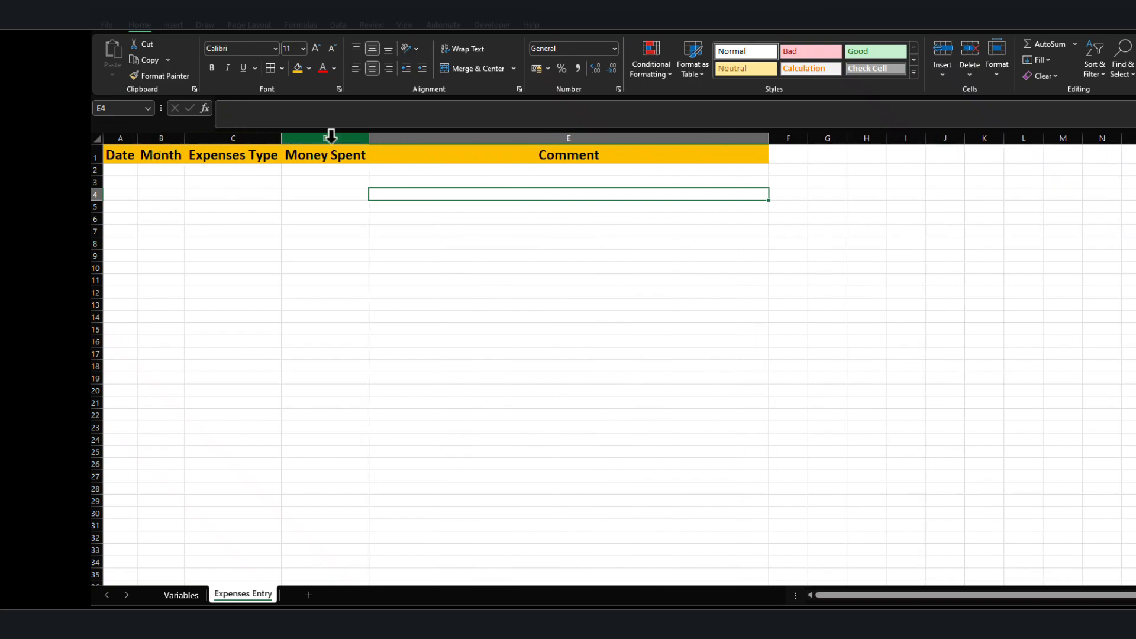
pyautogui.moveTo(282, 138); pyautogui.dragTo(300, 138)
pyautogui.moveTo(138, 138); pyautogui.dragTo(255, 139)
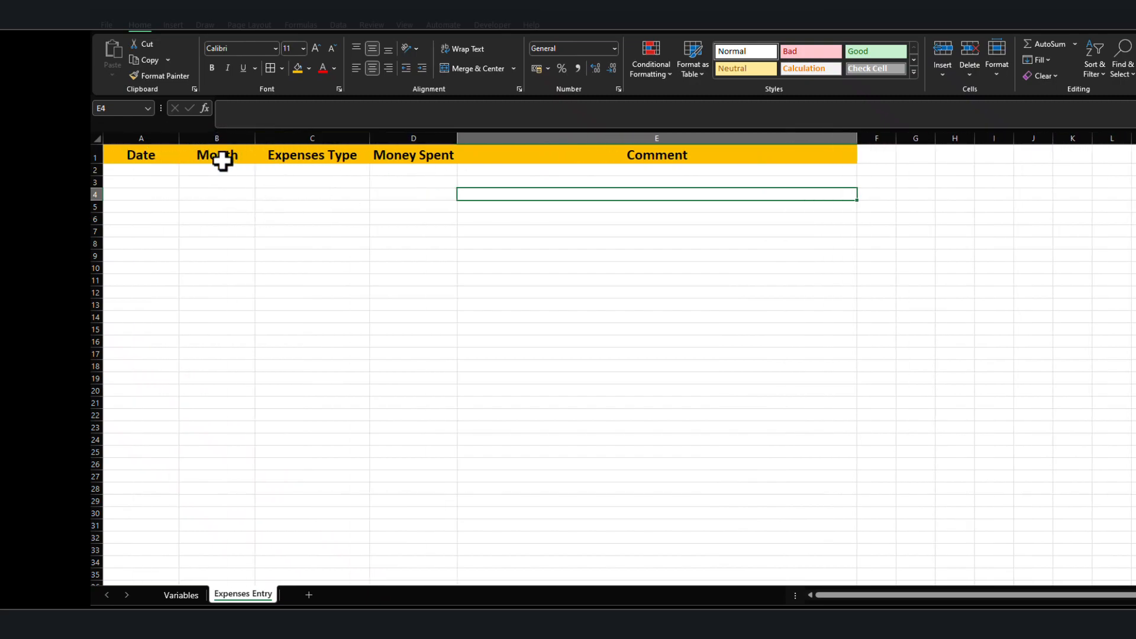
pyautogui.click(137, 170)
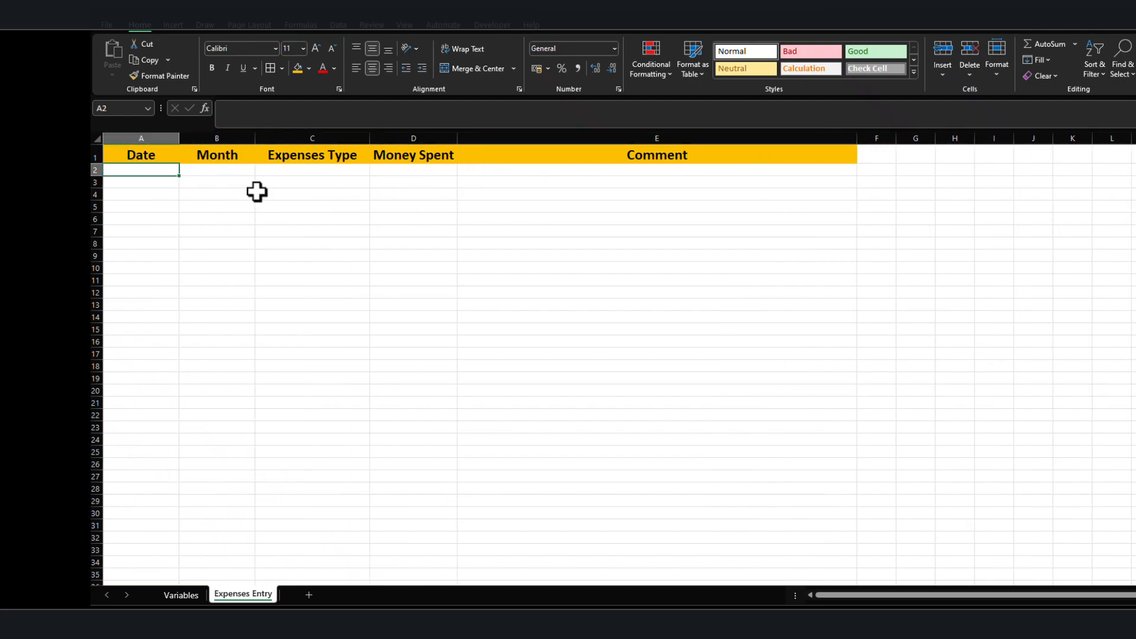
pyautogui.moveTo(132, 154); pyautogui.dragTo(606, 170)
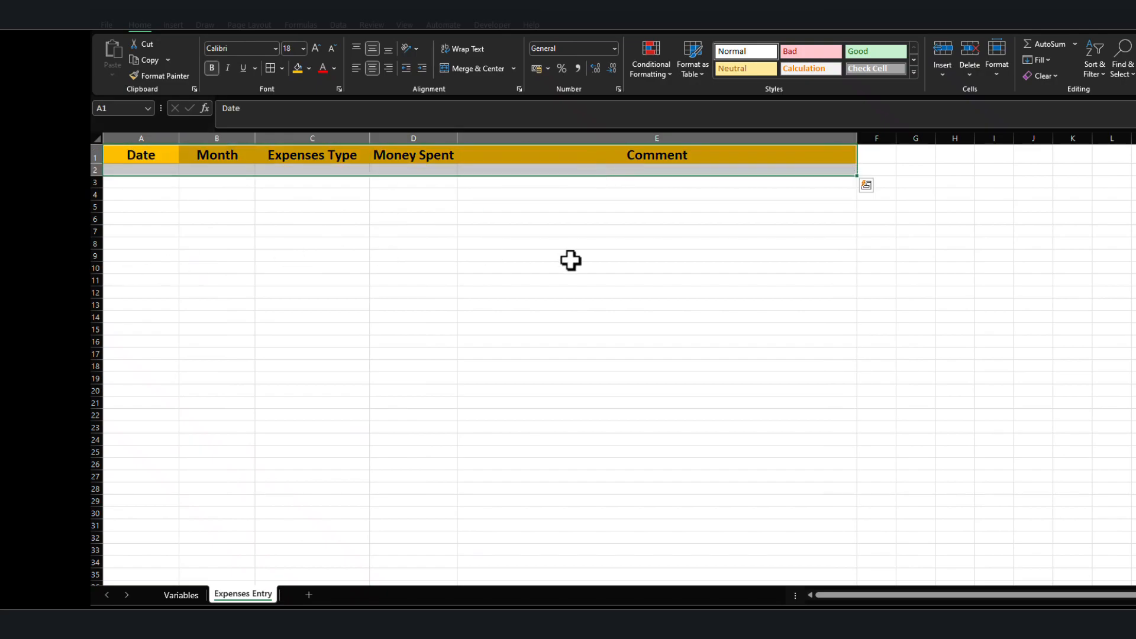
pyautogui.hotkey('ctrl', 'q')
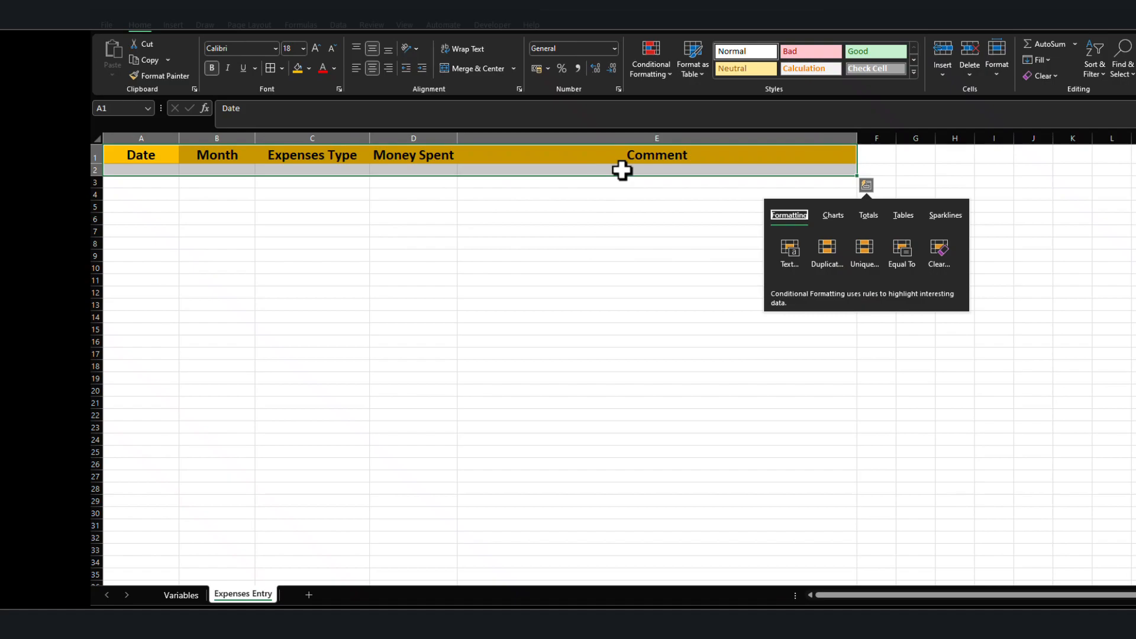
pyautogui.click(621, 171)
# Convert the range A1:E2 into a table with headers and remove its filter buttons.
pyautogui.moveTo(115, 157); pyautogui.dragTo(624, 173)
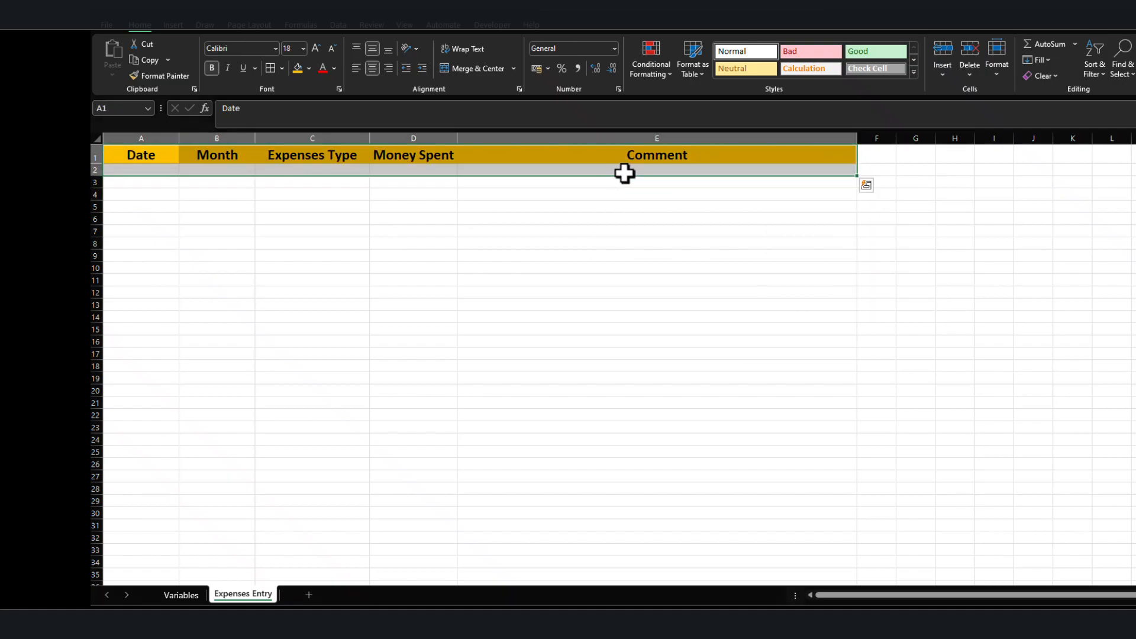
pyautogui.hotkey('ctrl', 't')
pyautogui.click(794, 350)
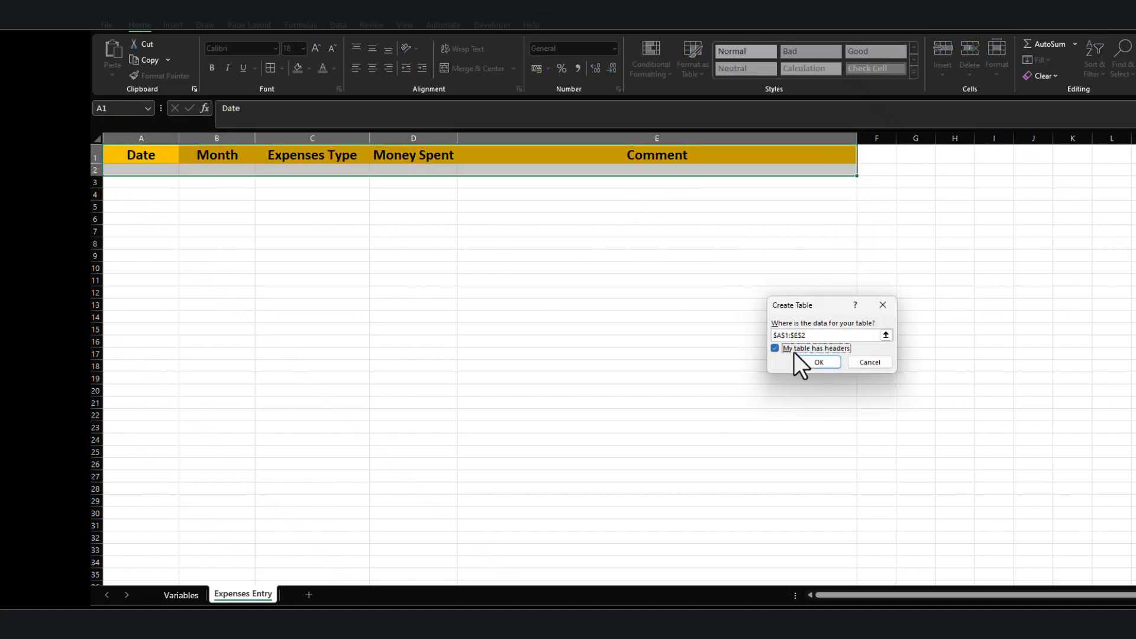
pyautogui.click(822, 364)
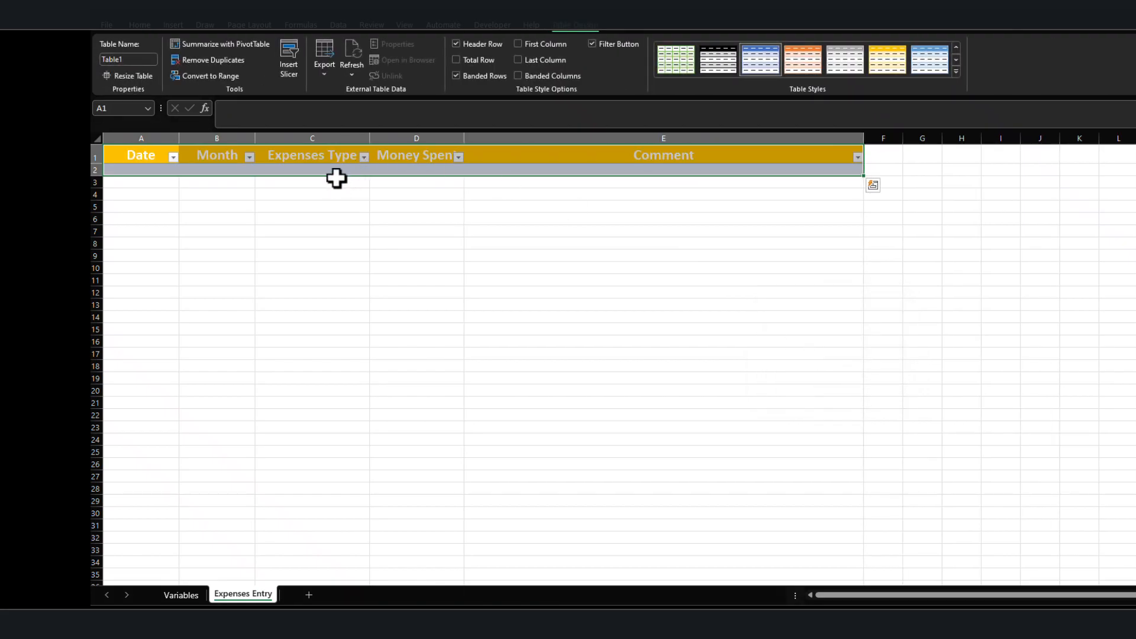
pyautogui.hotkey('ctrl', 'shift', 'l')
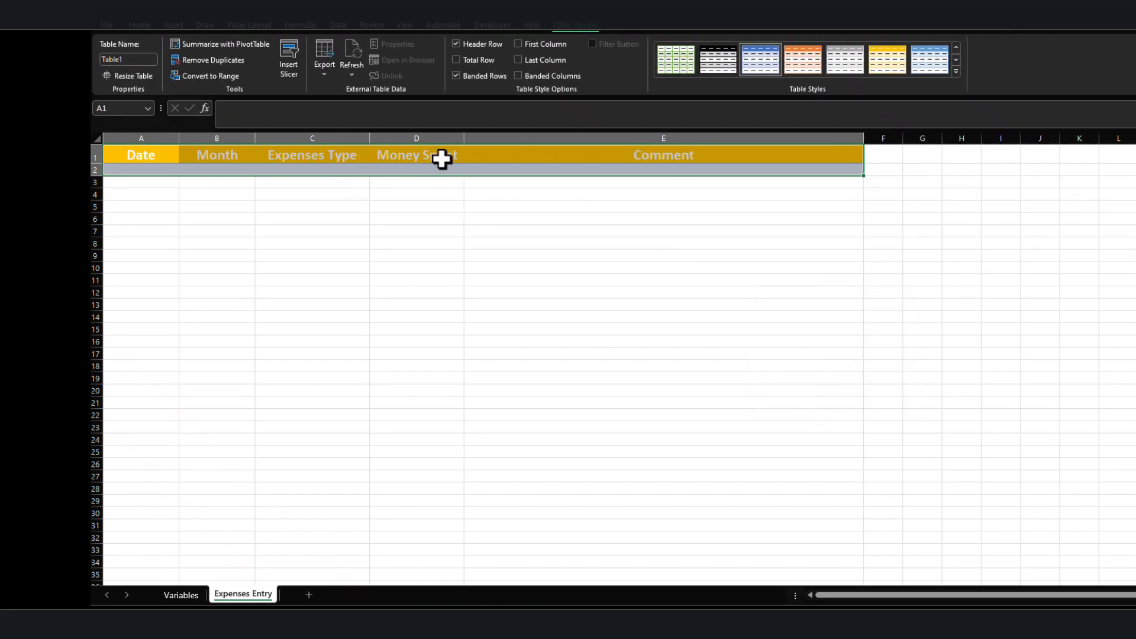
# Change the expenses table's style to the plain uncolored one at the start of the light styles.
pyautogui.click(322, 230)
pyautogui.click(144, 170)
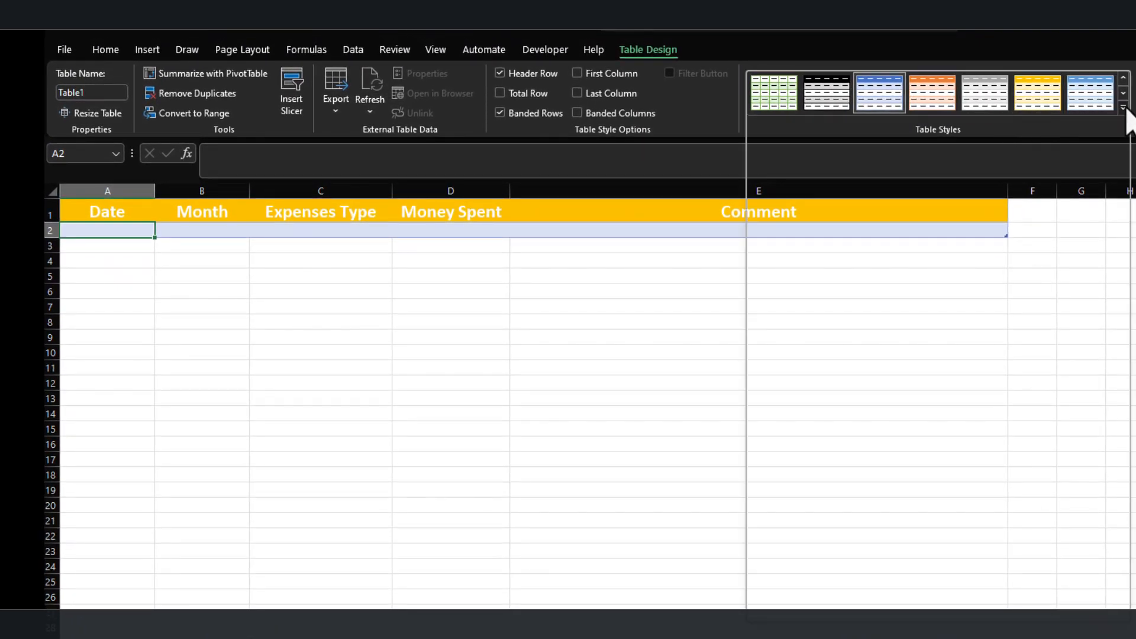
pyautogui.click(1123, 108)
pyautogui.click(770, 120)
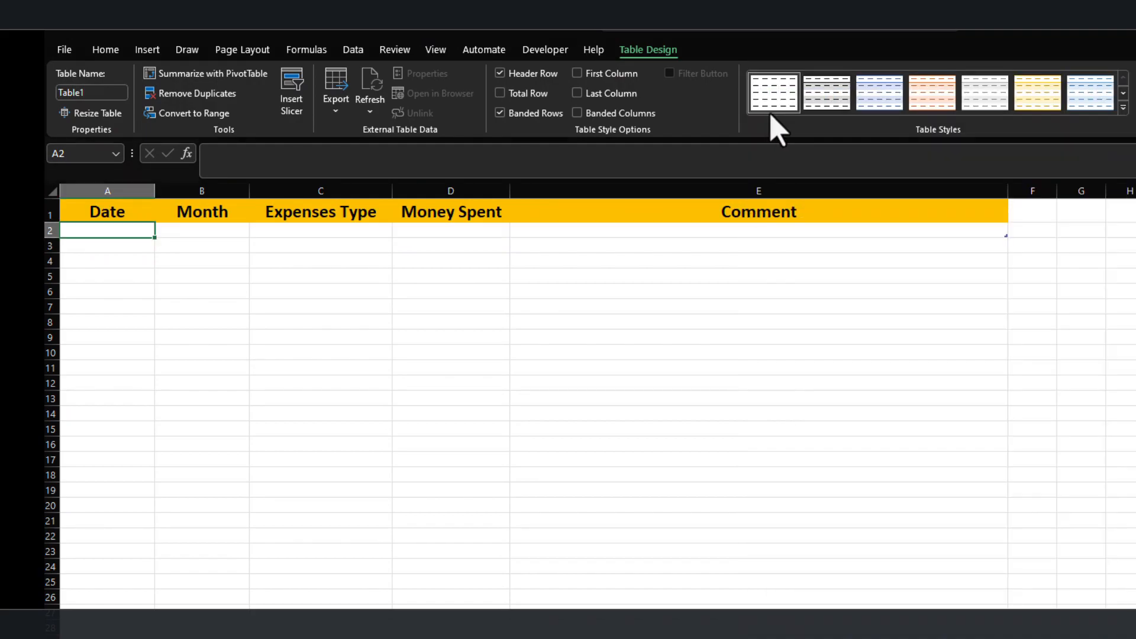
pyautogui.click(467, 383)
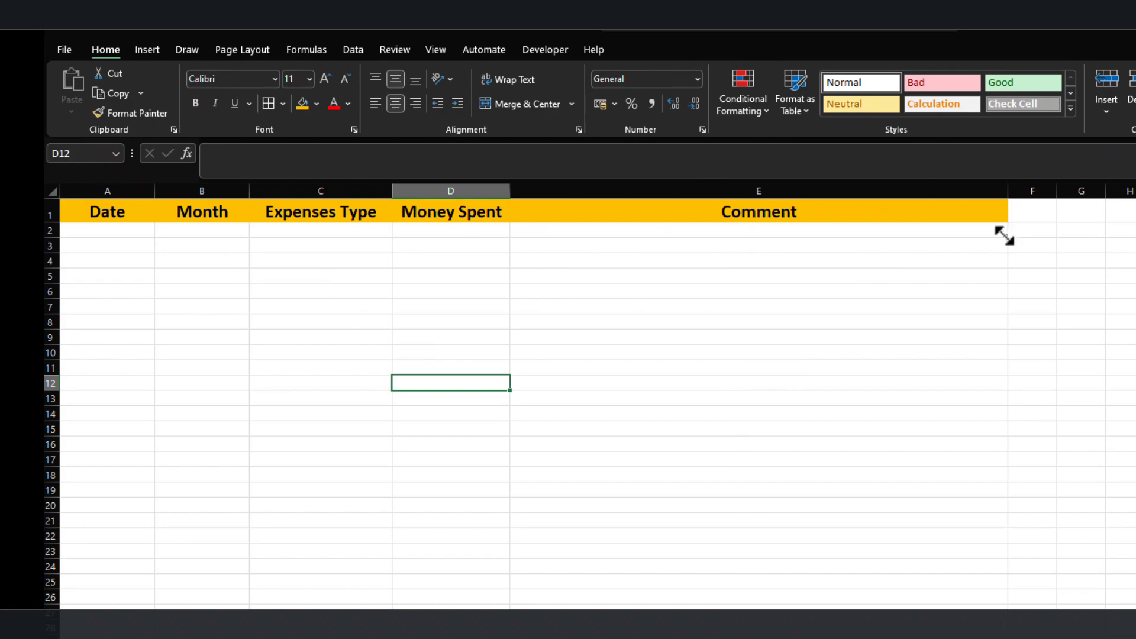
pyautogui.click(98, 231)
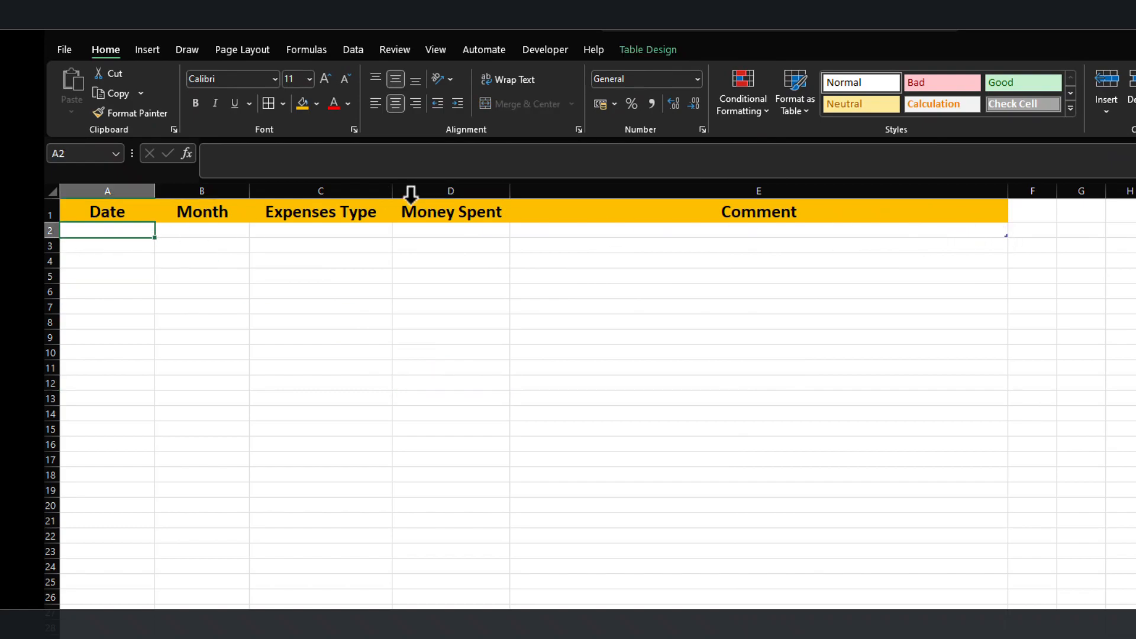
pyautogui.write(';')
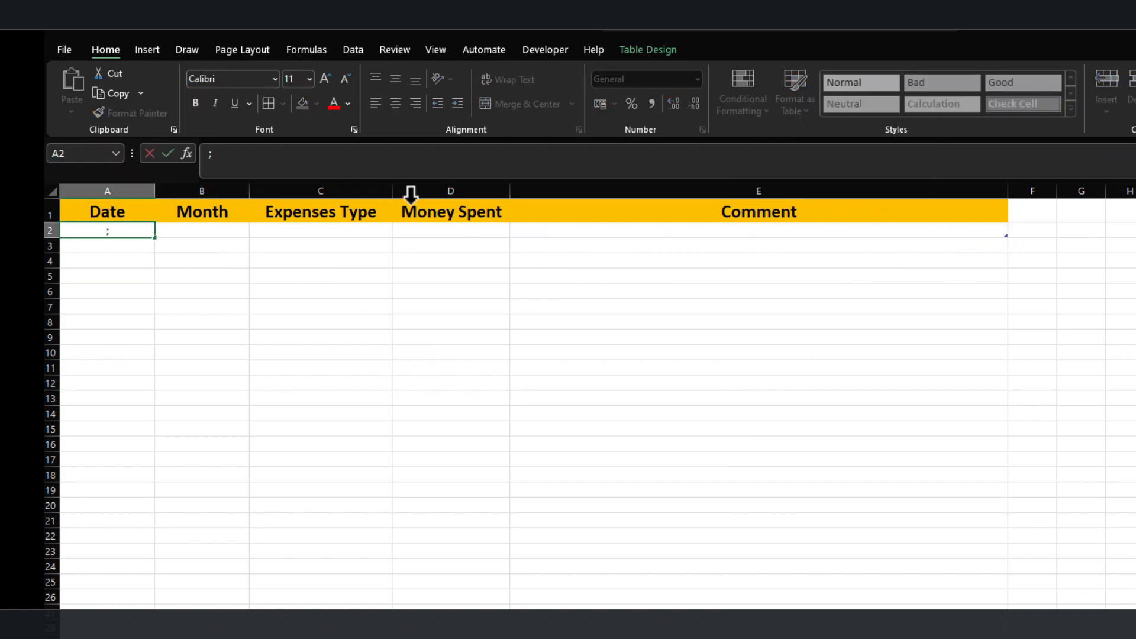
pyautogui.hotkey('ctrl', ';')
pyautogui.press('Return')
pyautogui.press('Up')
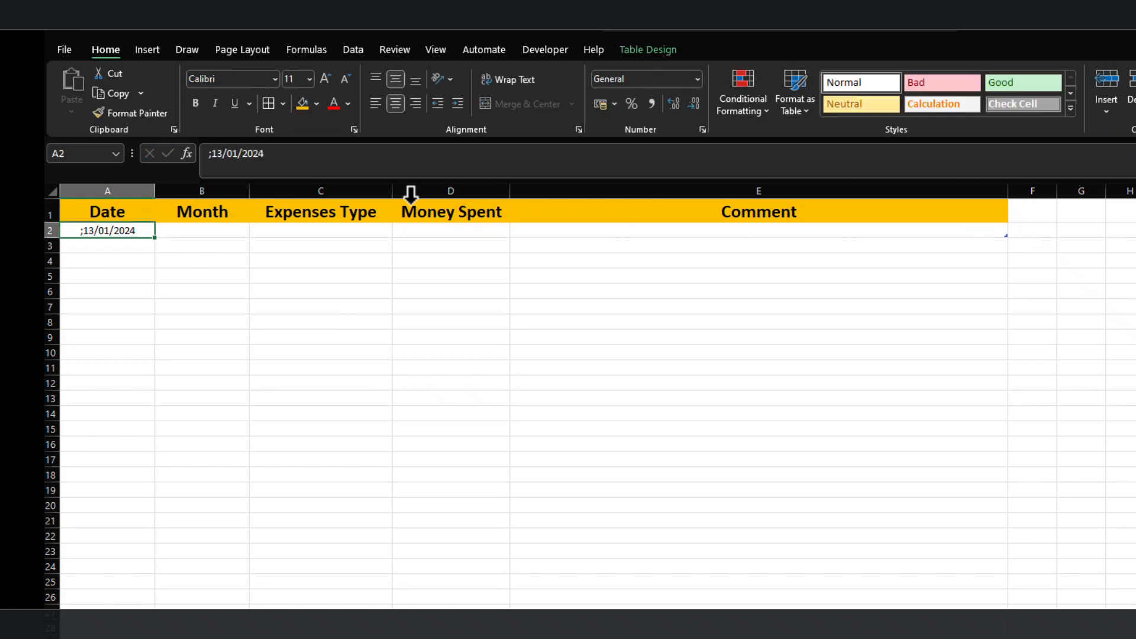
pyautogui.press('Delete')
# Enter the current date, 13/01/2024, in A2 under the Date header.
pyautogui.hotkey('ctrl', ';')
pyautogui.press('Return')
pyautogui.press('Up')
pyautogui.press('Right')
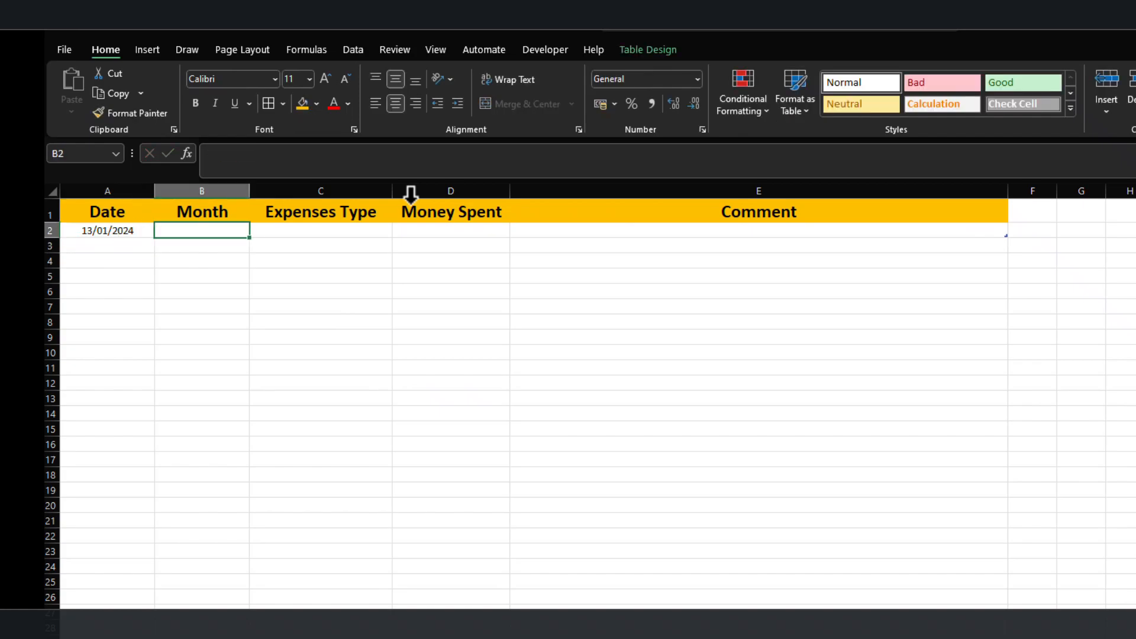
pyautogui.write('=')
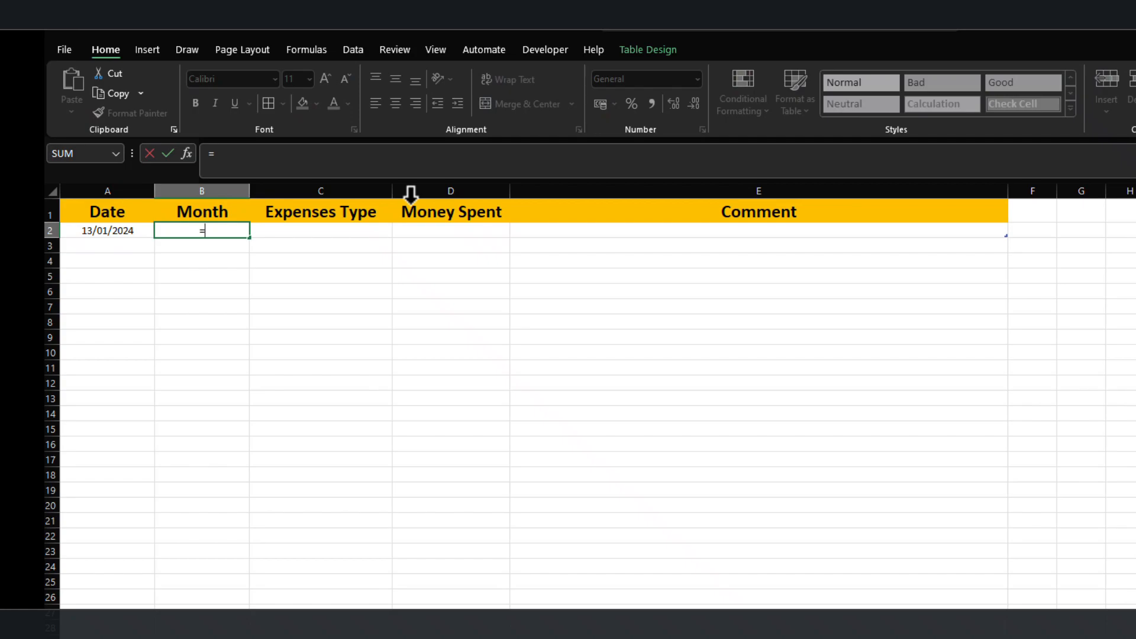
pyautogui.write('te')
pyautogui.press('alt')
pyautogui.press('t')
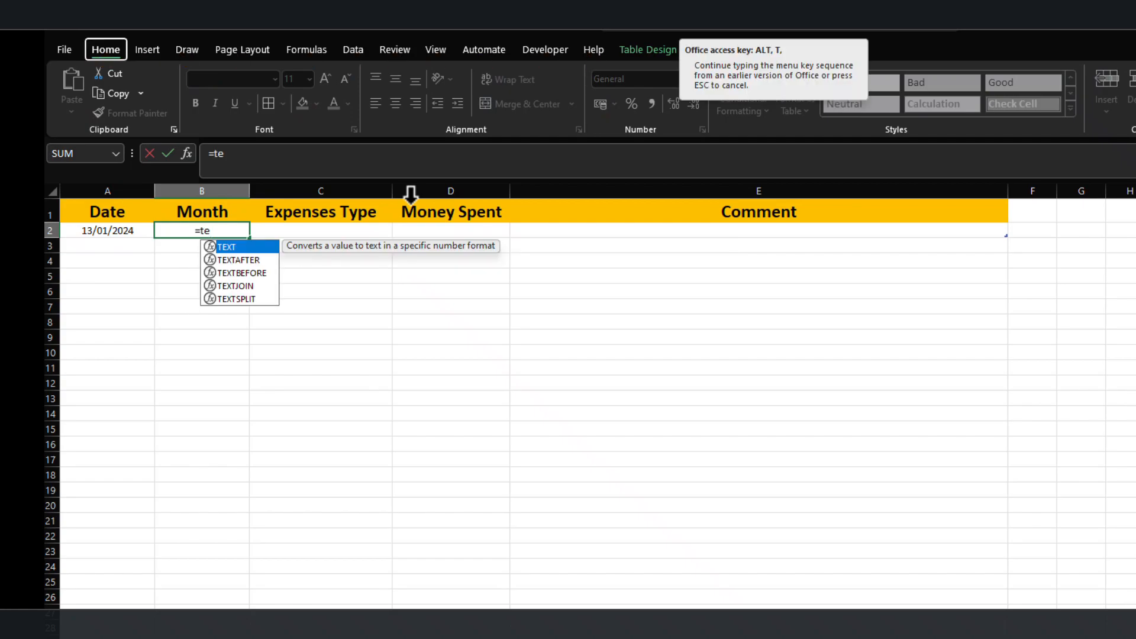
pyautogui.press('Escape')
pyautogui.write('xt')
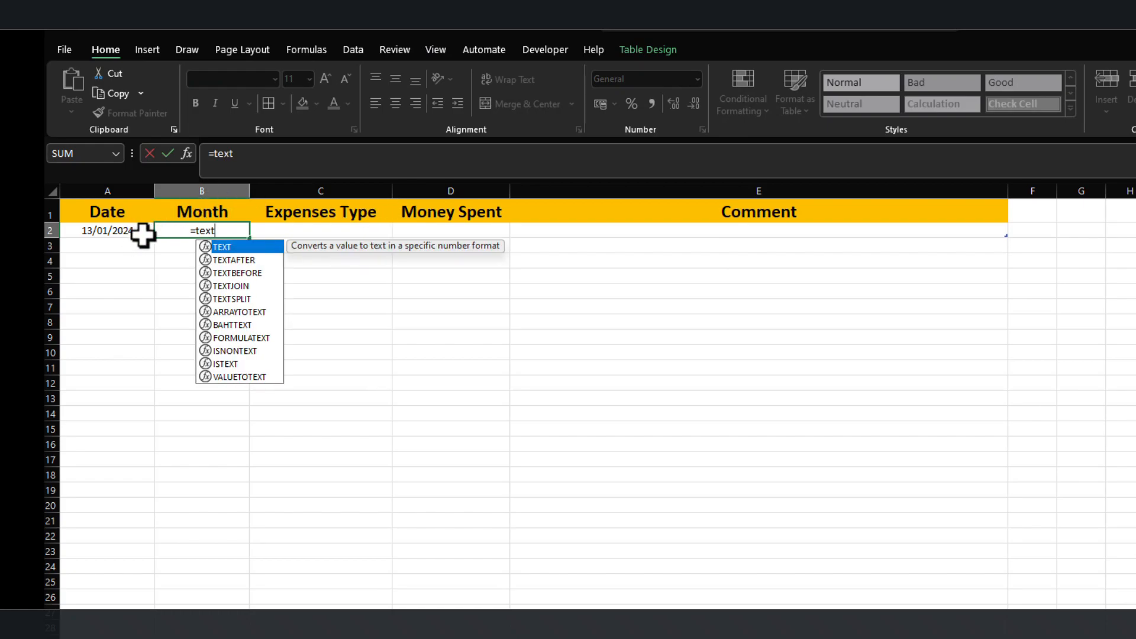
pyautogui.write('(')
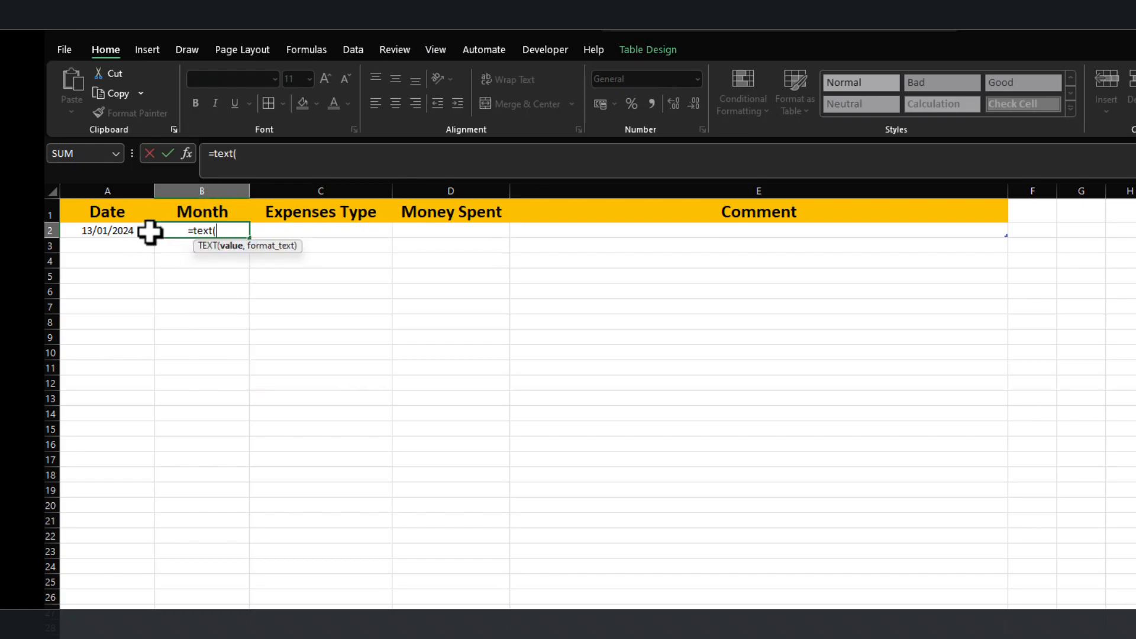
pyautogui.click(109, 230)
pyautogui.write(',"')
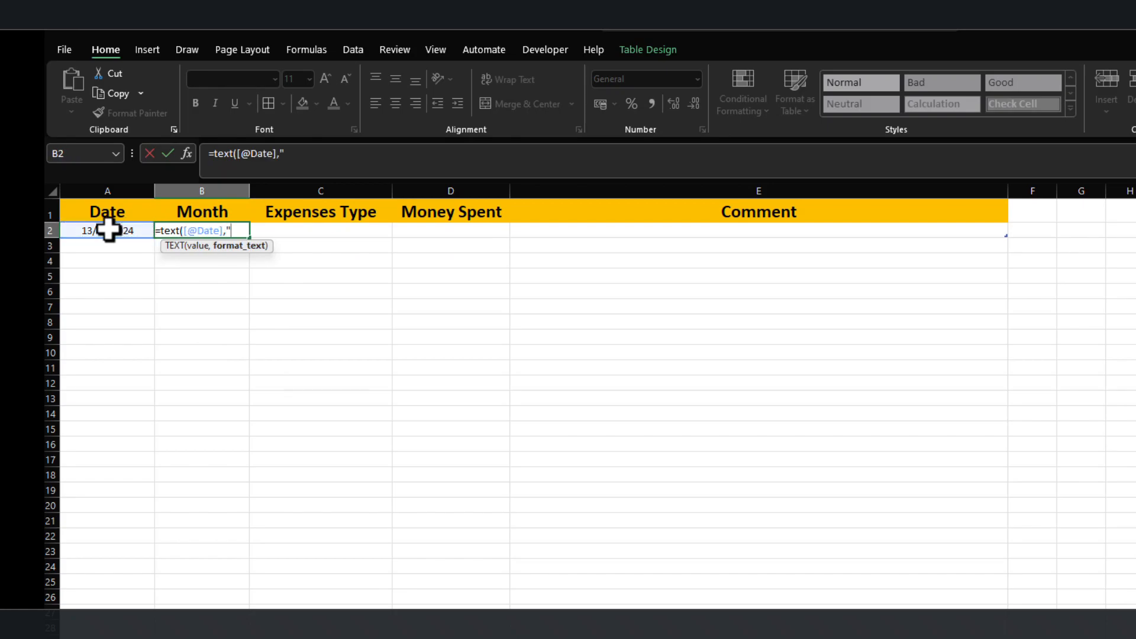
pyautogui.write('mmm')
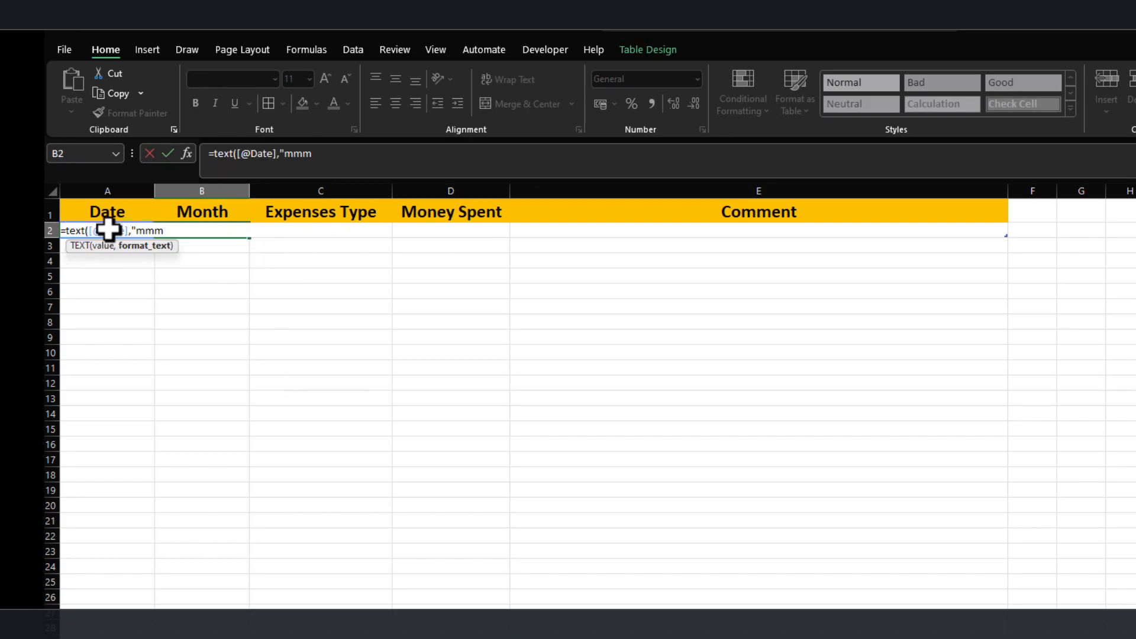
pyautogui.write('")')
pyautogui.press('Return')
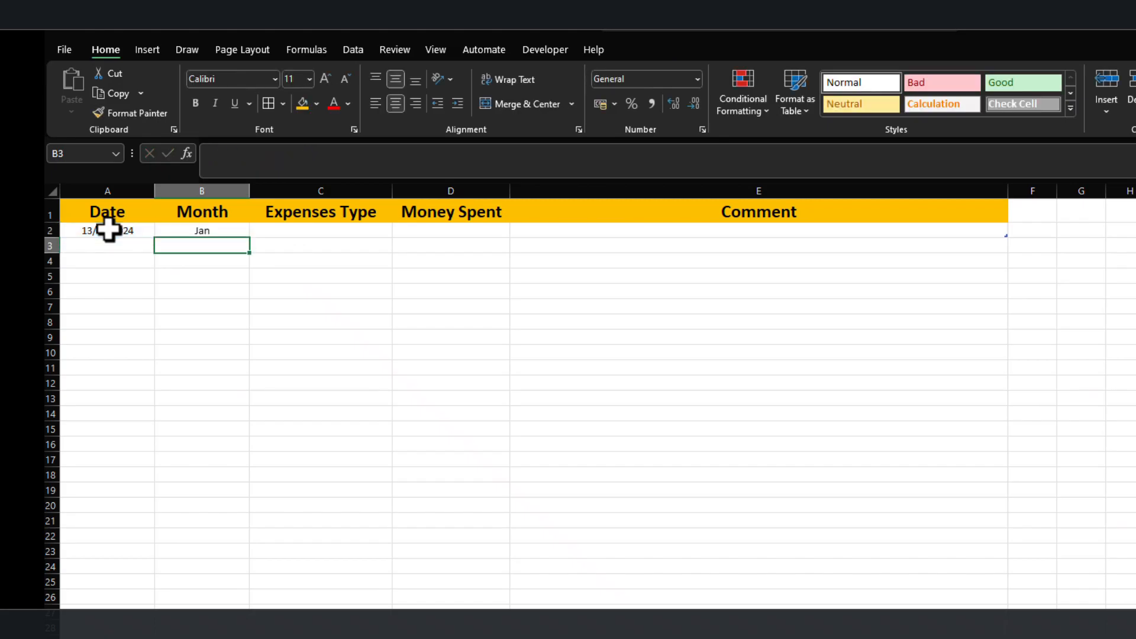
# Select C2 under Expenses Type and review the category list on the Variables sheet.
pyautogui.click(228, 234)
pyautogui.click(310, 233)
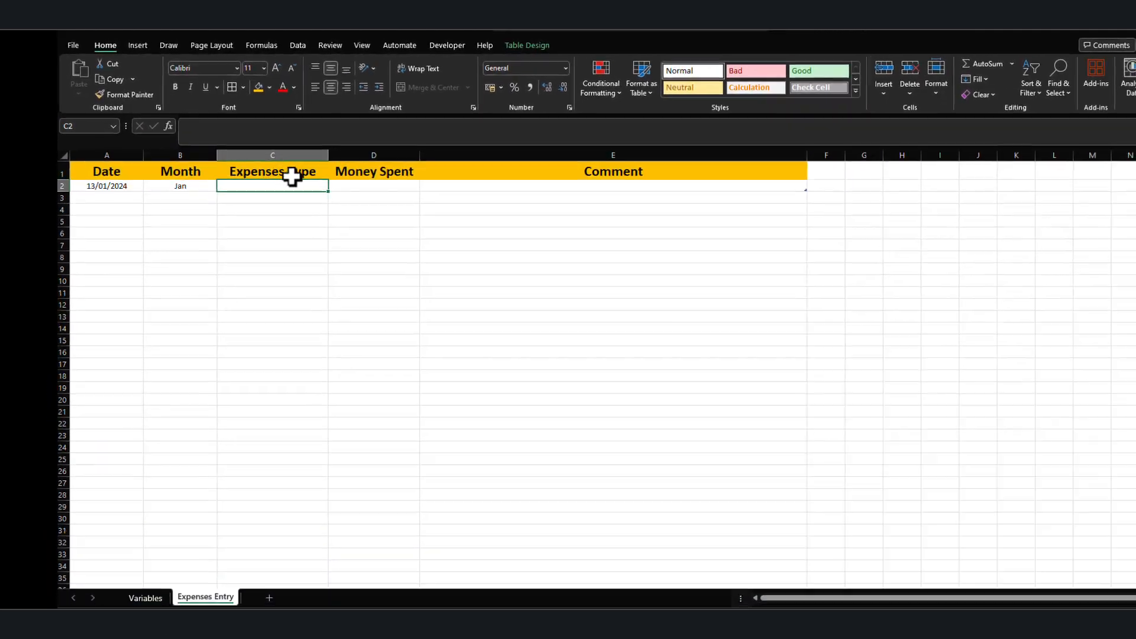
pyautogui.click(347, 261)
pyautogui.click(352, 231)
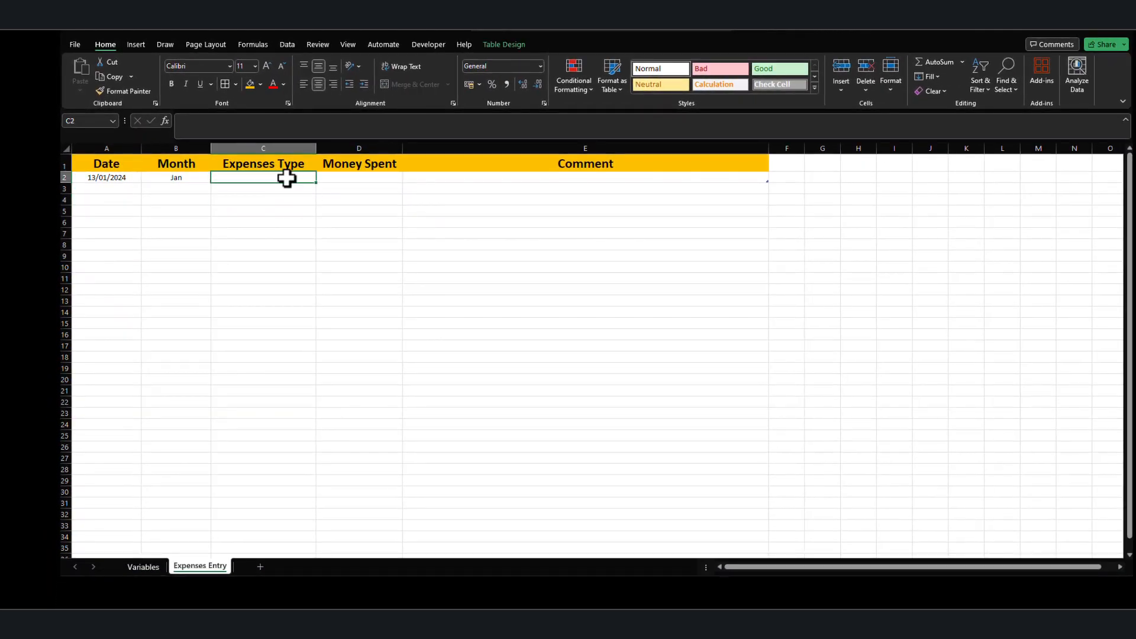
pyautogui.click(144, 566)
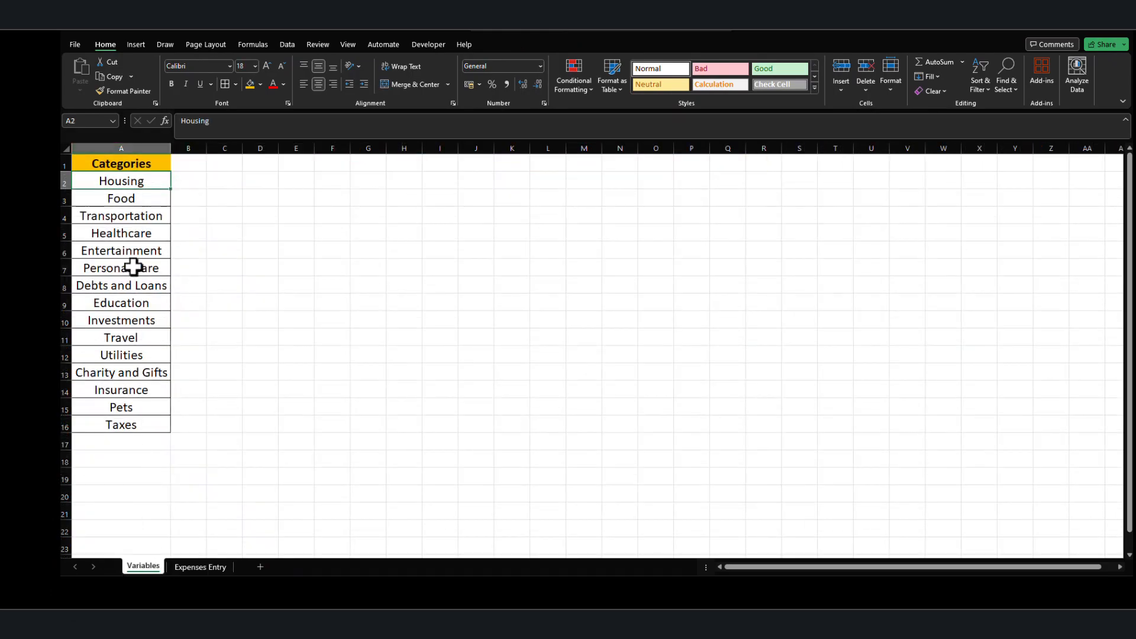
pyautogui.click(201, 566)
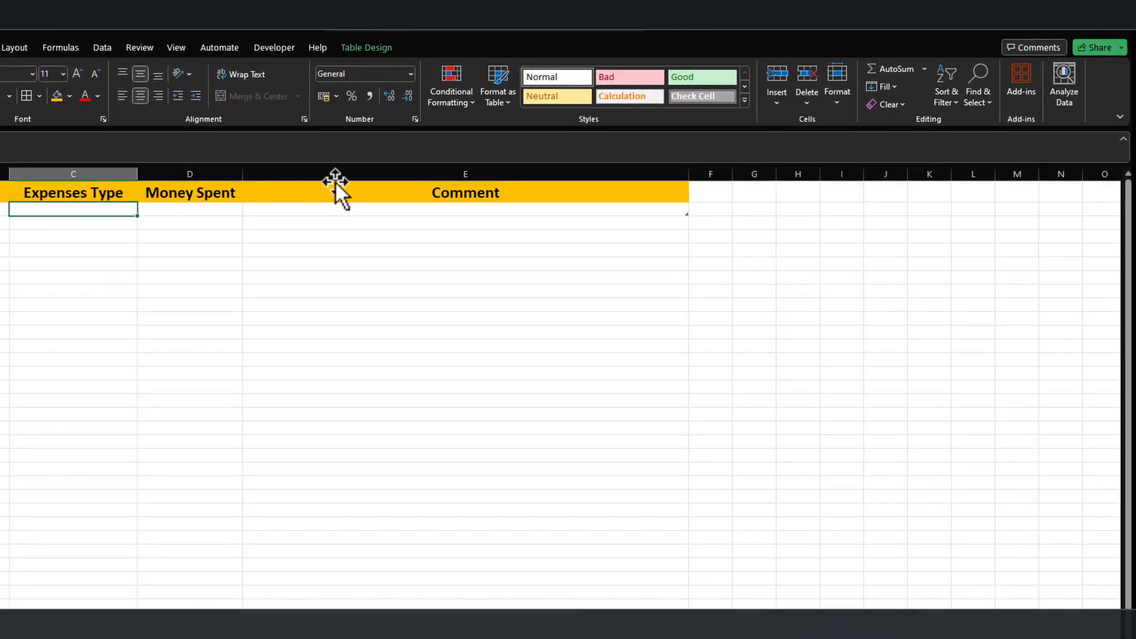
# Add data validation to C2 in the Expenses Type column, allowing a List with the source =categories.
pyautogui.click(101, 48)
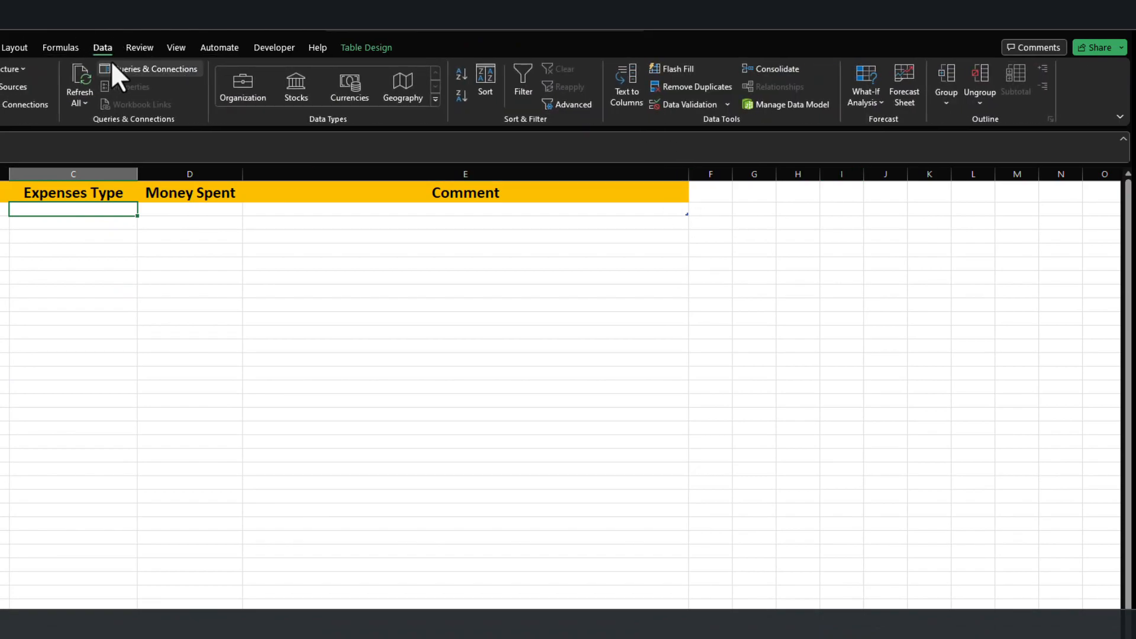
pyautogui.click(727, 105)
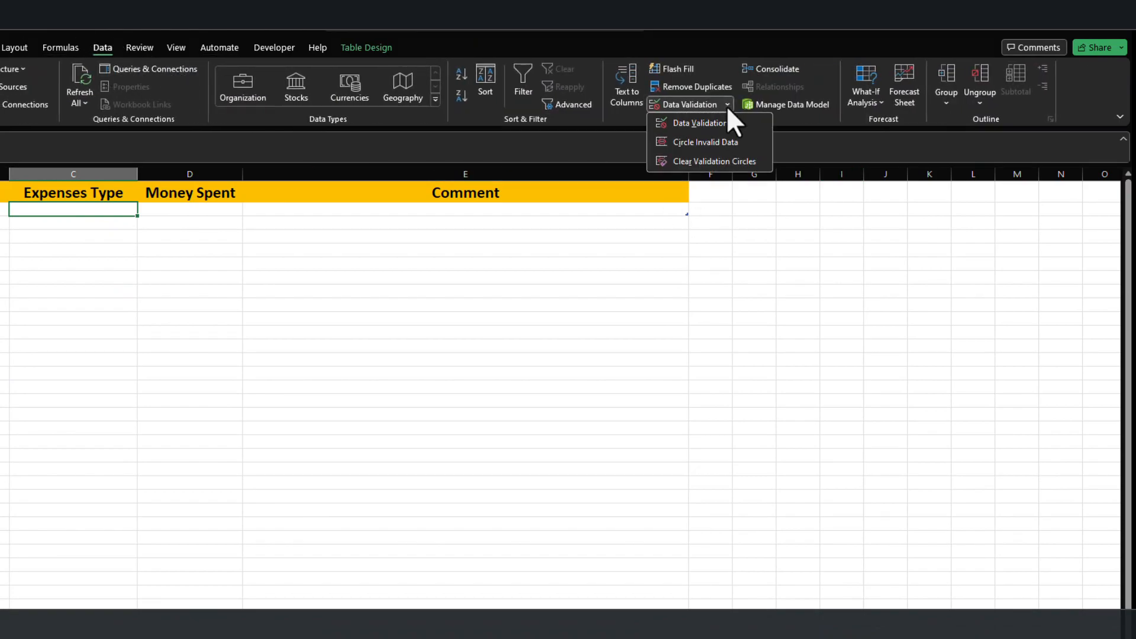
pyautogui.click(711, 125)
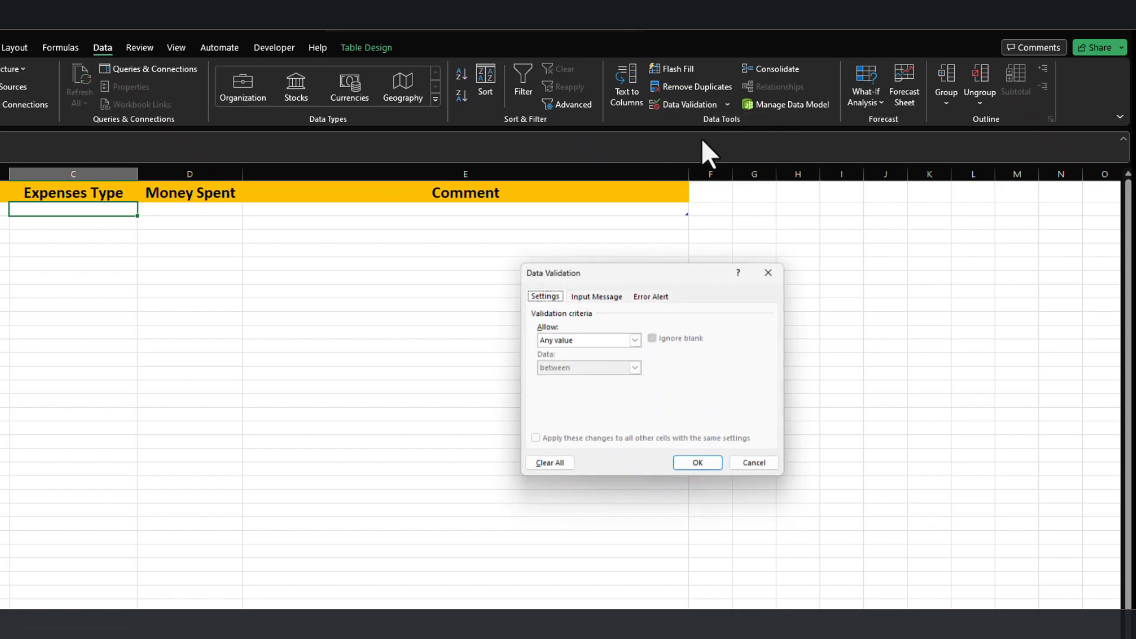
pyautogui.moveTo(640, 270); pyautogui.dragTo(570, 216)
pyautogui.click(520, 283)
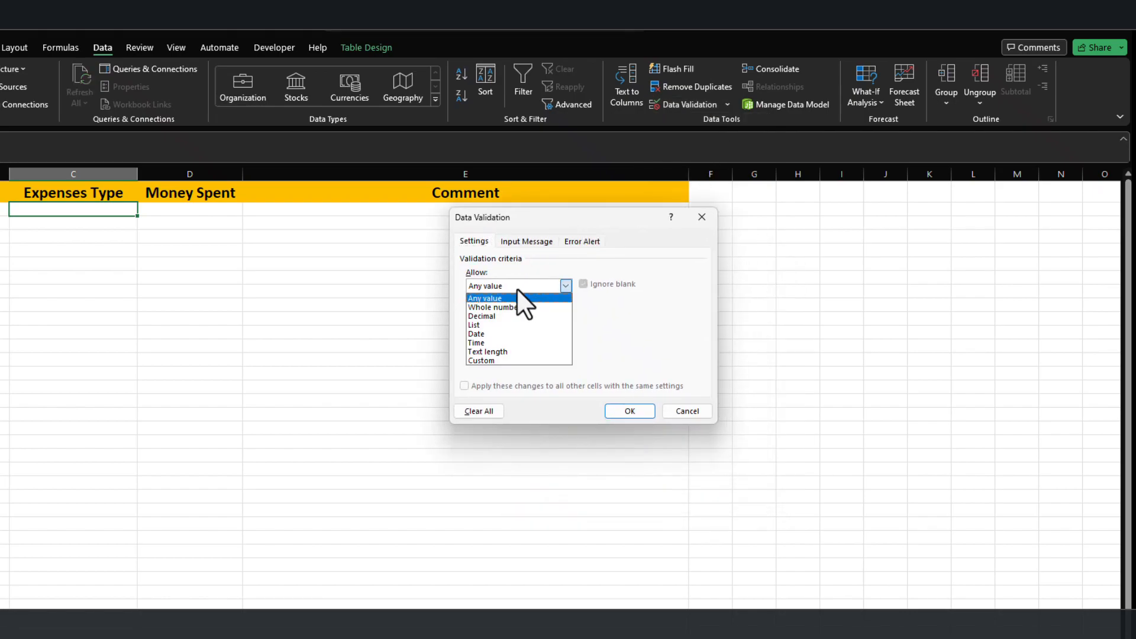
pyautogui.click(510, 328)
pyautogui.click(510, 342)
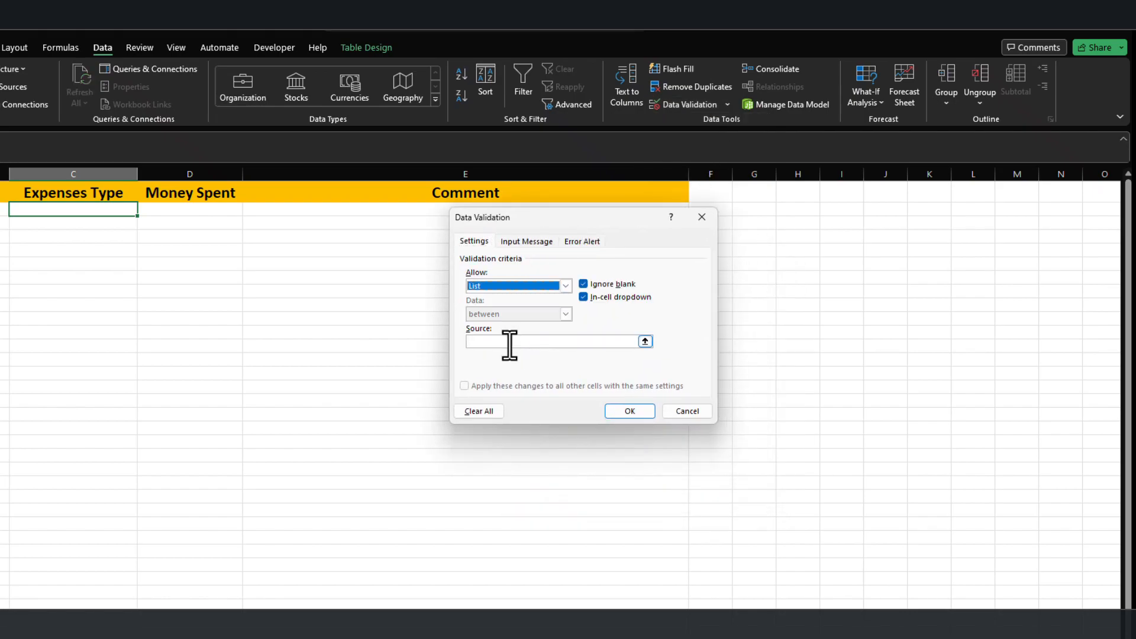
pyautogui.click(509, 342)
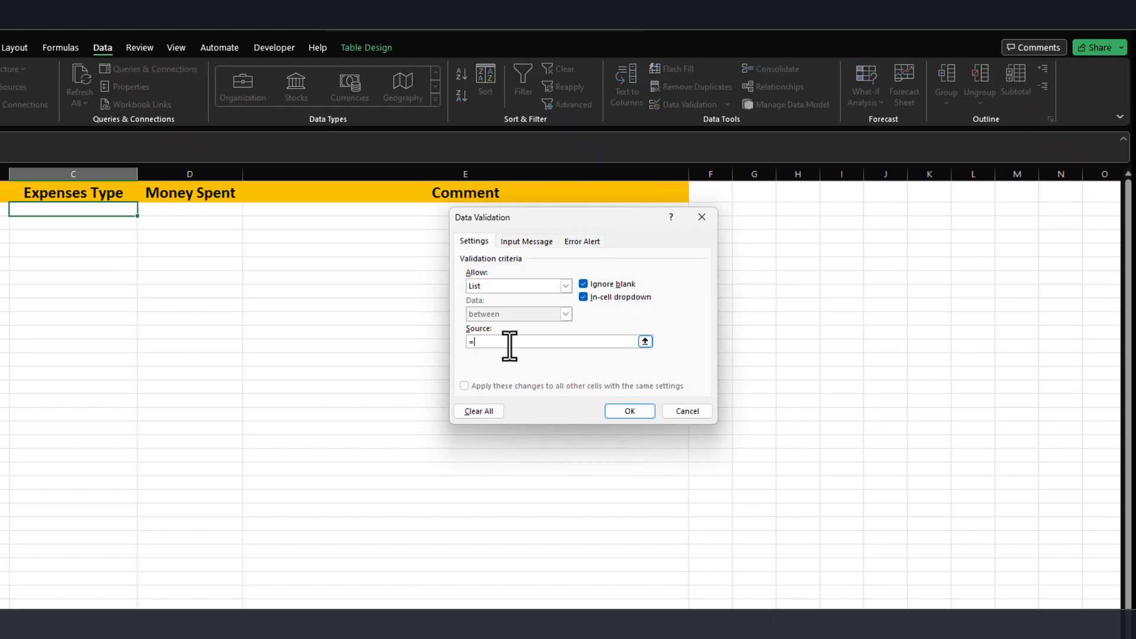
pyautogui.write('=categories')
pyautogui.click(630, 410)
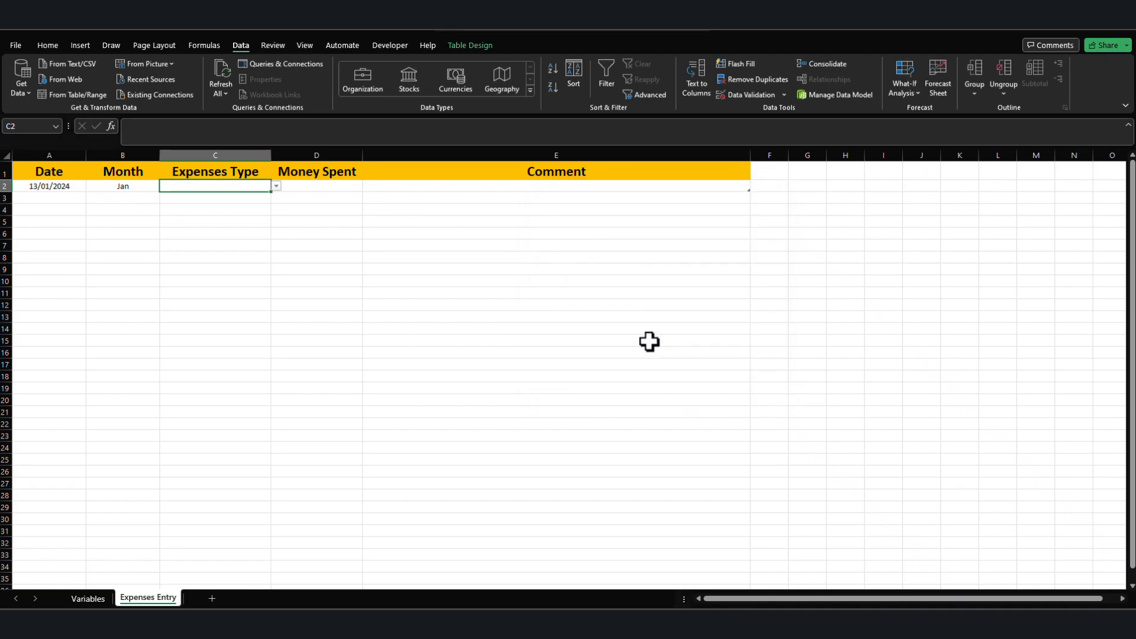
# Select the named range categories on the Variables sheet and examine how far down column A it extends.
pyautogui.click(88, 599)
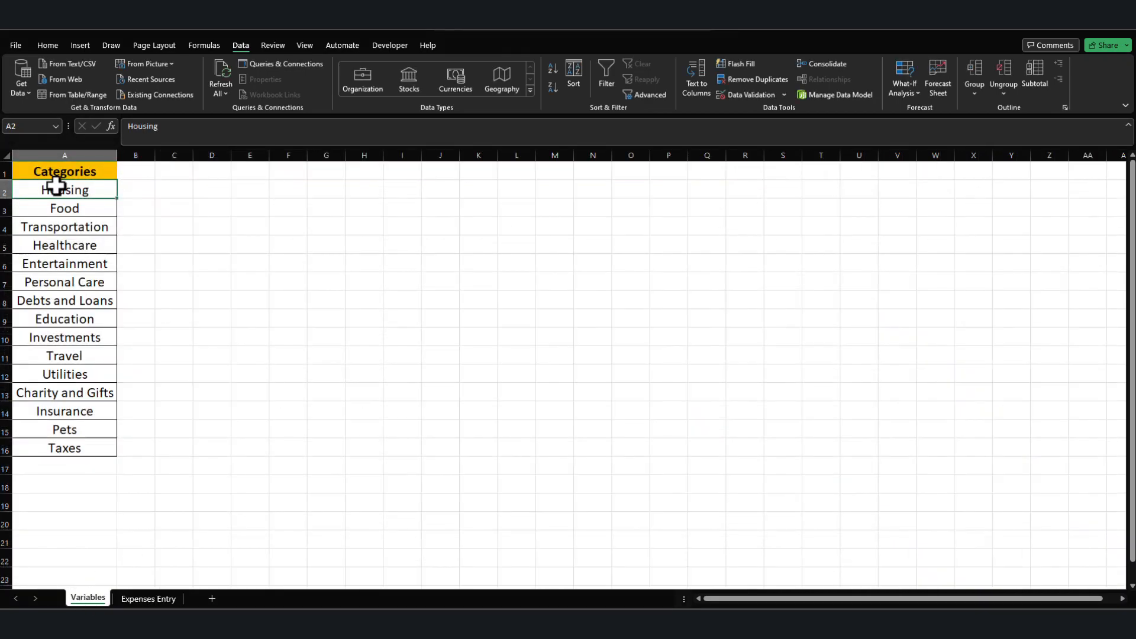
pyautogui.click(55, 125)
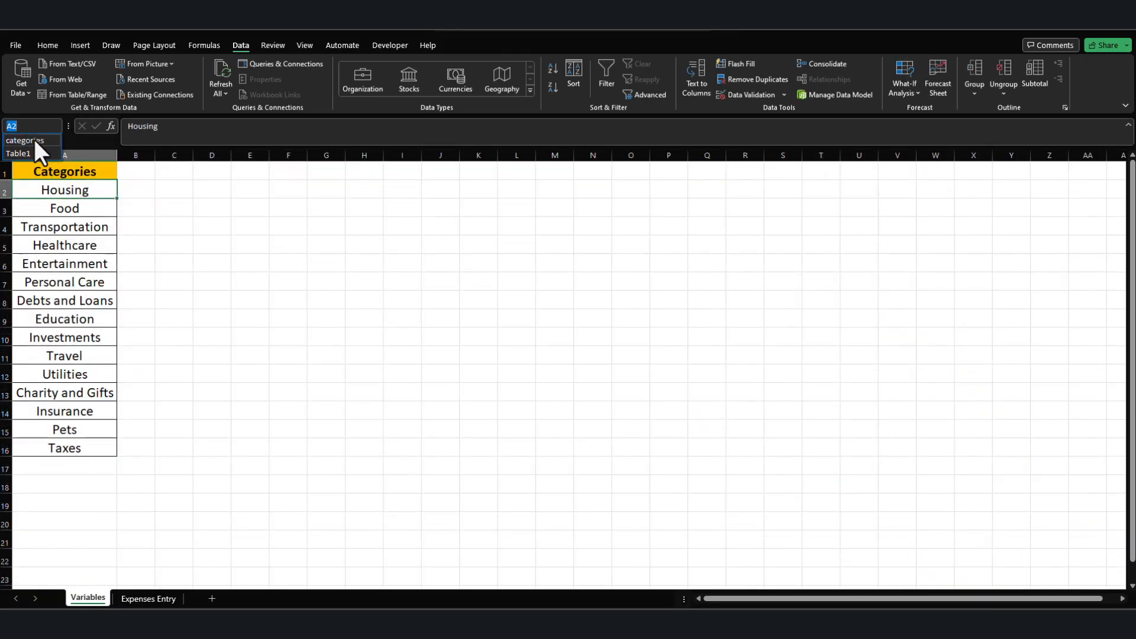
pyautogui.click(24, 140)
pyautogui.scroll(-5, 36, 308)
pyautogui.scroll(5, 53, 323)
pyautogui.scroll(-5, 61, 328)
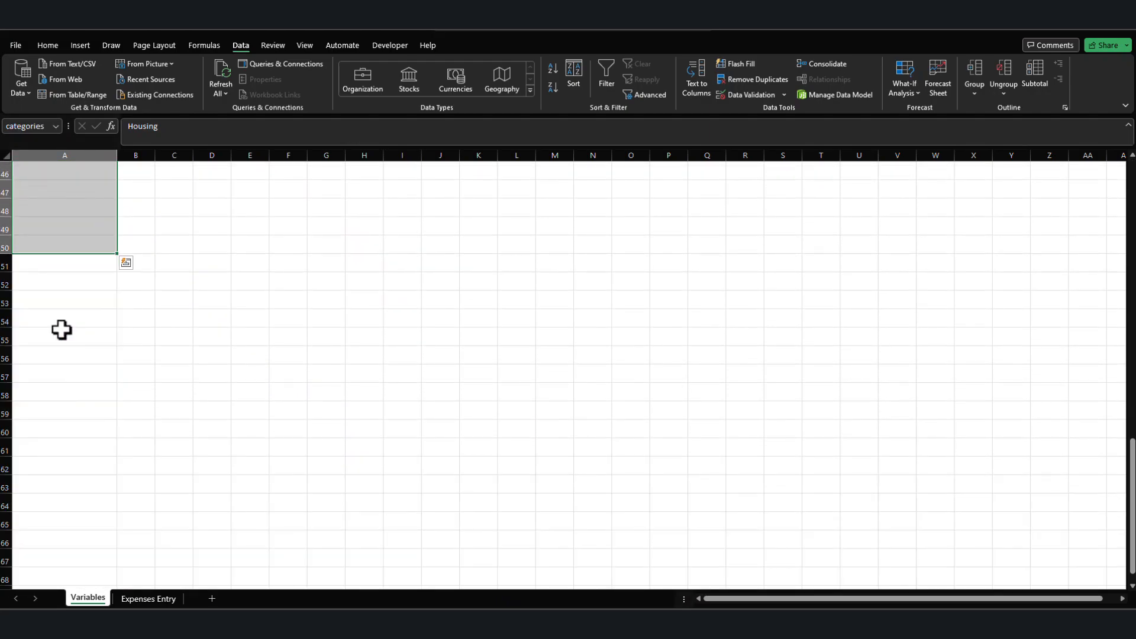
pyautogui.scroll(5, 68, 335)
pyautogui.scroll(-5, 80, 473)
pyautogui.scroll(5, 77, 470)
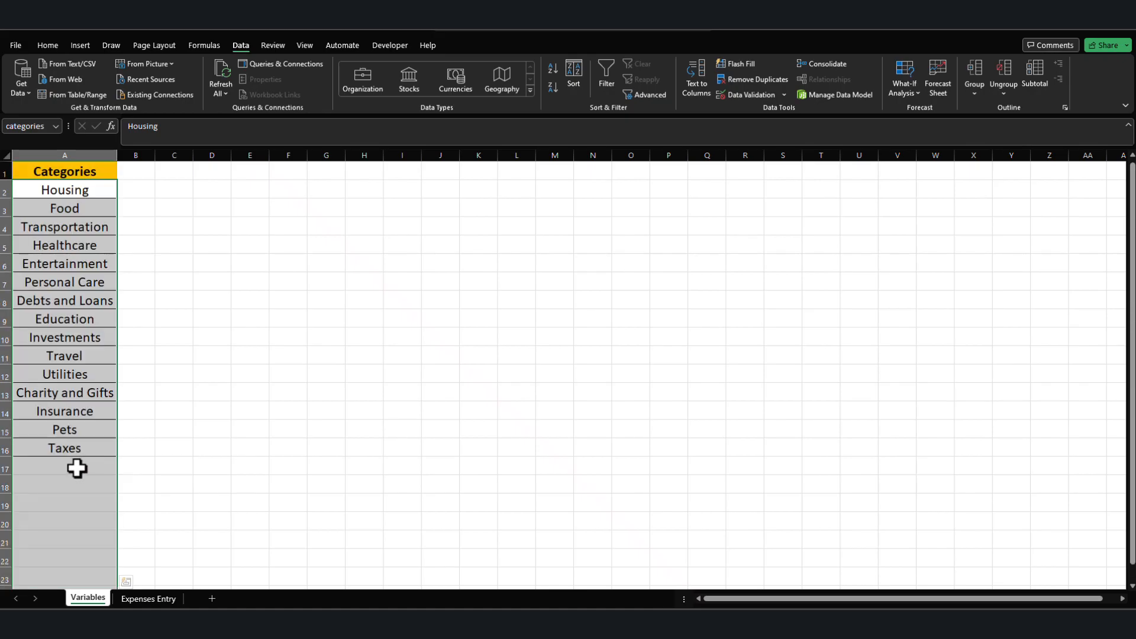
pyautogui.click(208, 225)
# Check which options the Expenses Type dropdown in C2 of the Expenses Entry sheet offers.
pyautogui.click(148, 598)
pyautogui.click(274, 186)
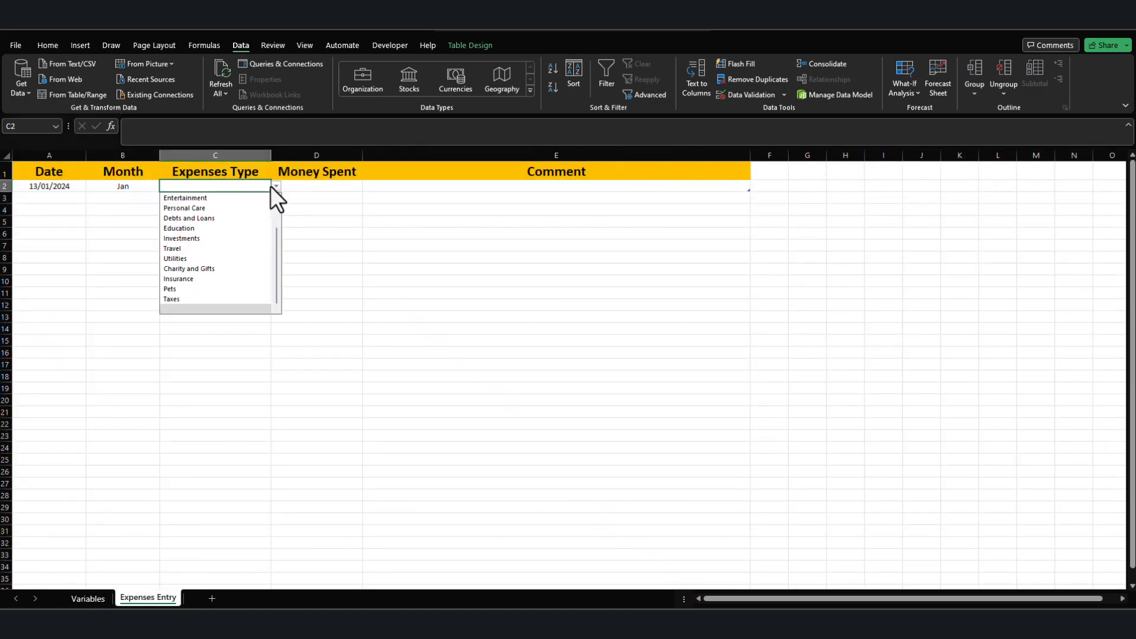
pyautogui.moveTo(276, 272)
pyautogui.mouseDown()
pyautogui.moveTo(271, 198)
pyautogui.moveTo(261, 297)
pyautogui.moveTo(286, 196)
pyautogui.moveTo(279, 296)
pyautogui.moveTo(287, 218)
pyautogui.mouseUp()
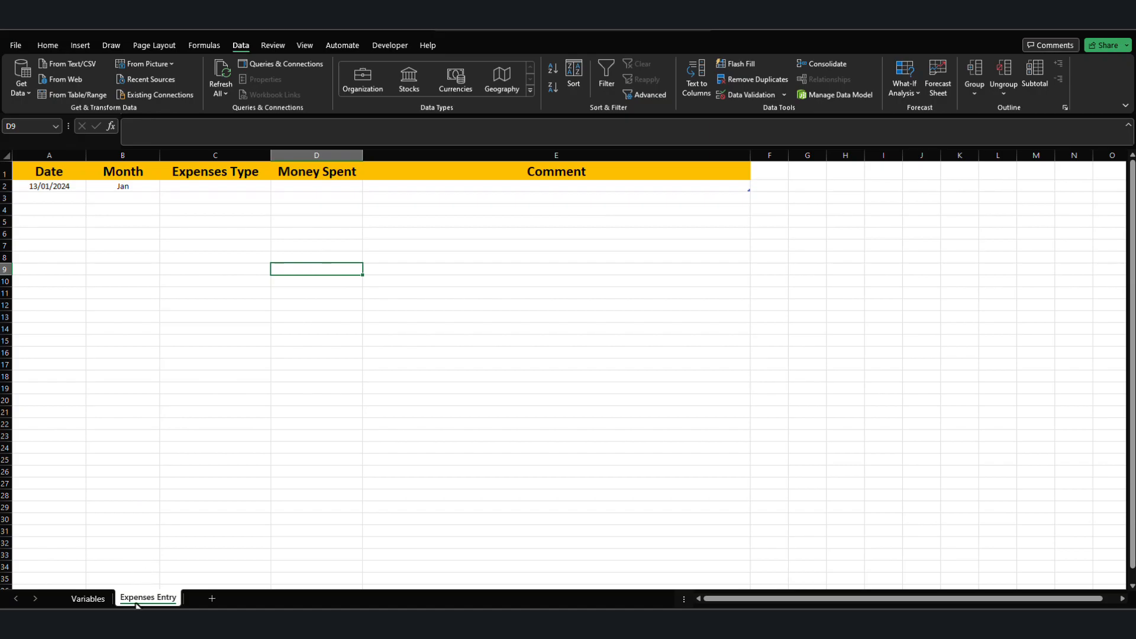
# Enter test as an additional category in A17 of the Variables sheet.
pyautogui.click(87, 599)
pyautogui.click(45, 465)
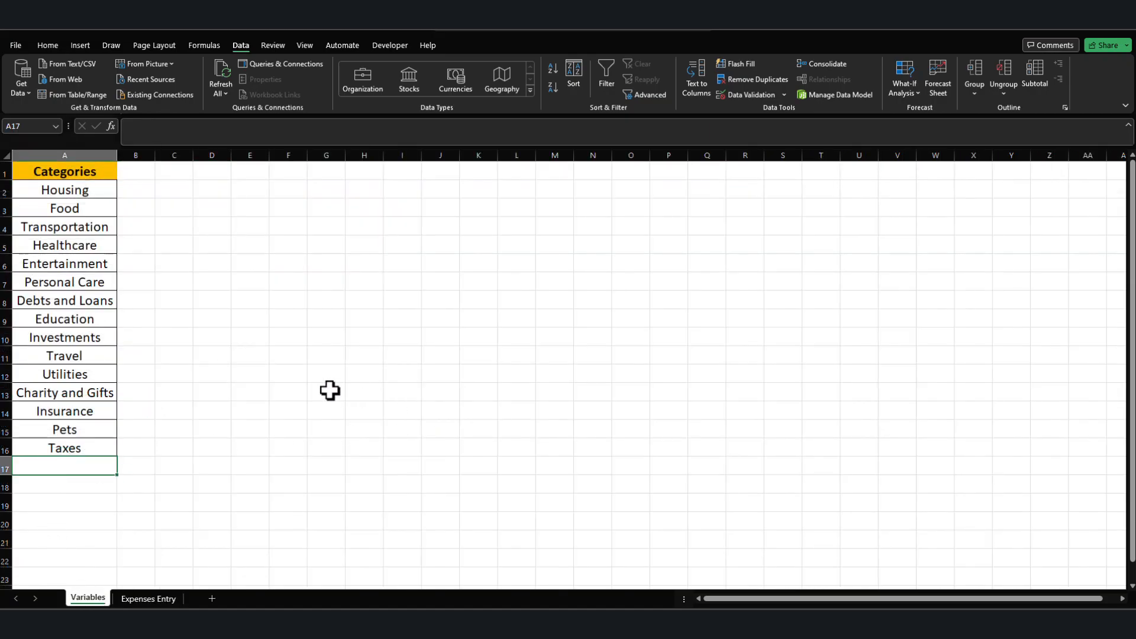
pyautogui.write('test')
pyautogui.press('Return')
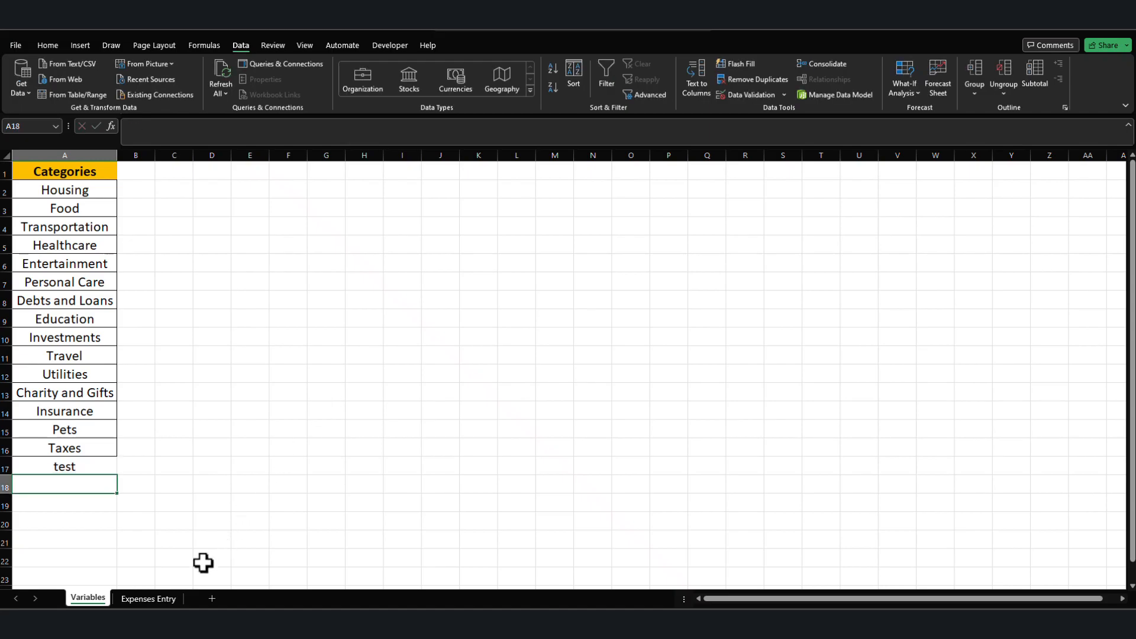
# Check the Expenses Type dropdown in C2 for the test entry and delete that category from A17 on the Variables sheet.
pyautogui.click(165, 599)
pyautogui.click(190, 186)
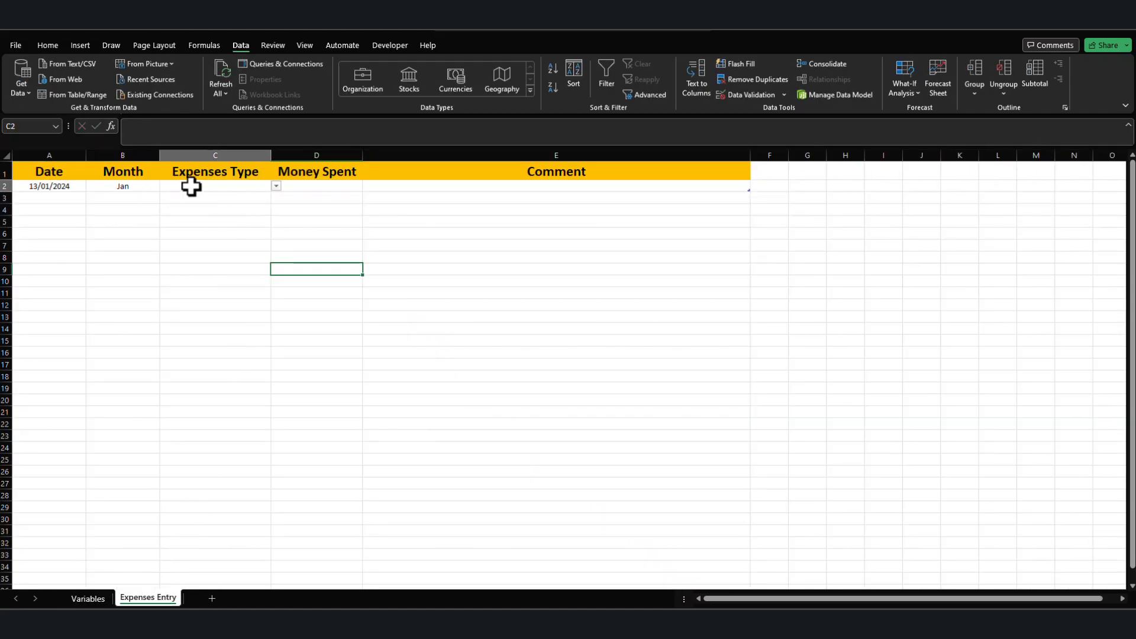
pyautogui.click(276, 185)
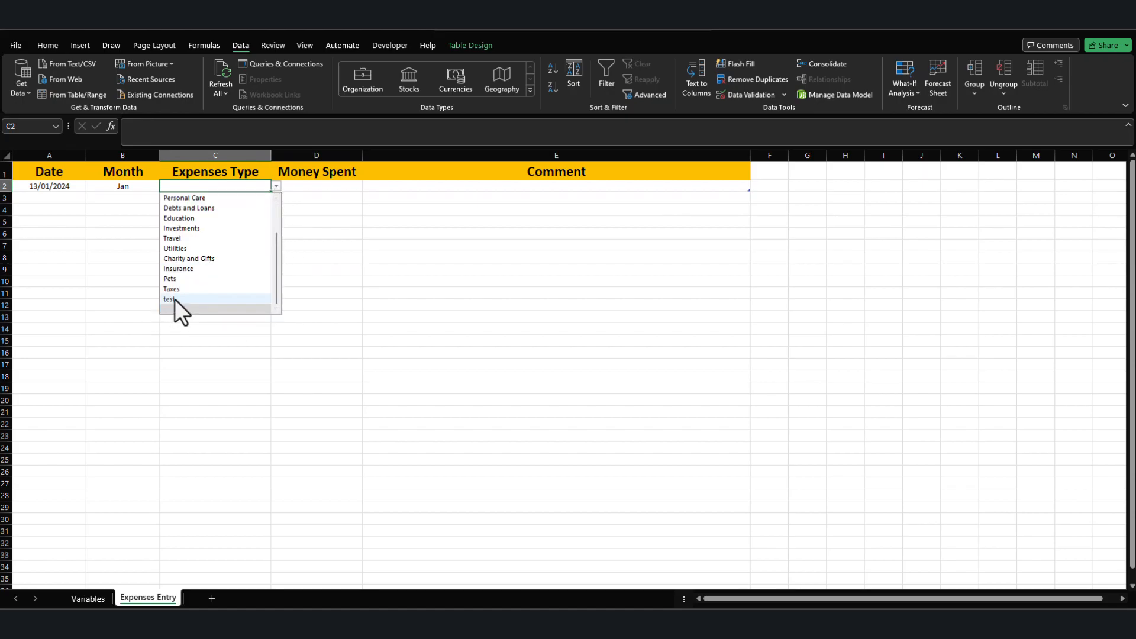
pyautogui.click(121, 556)
pyautogui.click(88, 598)
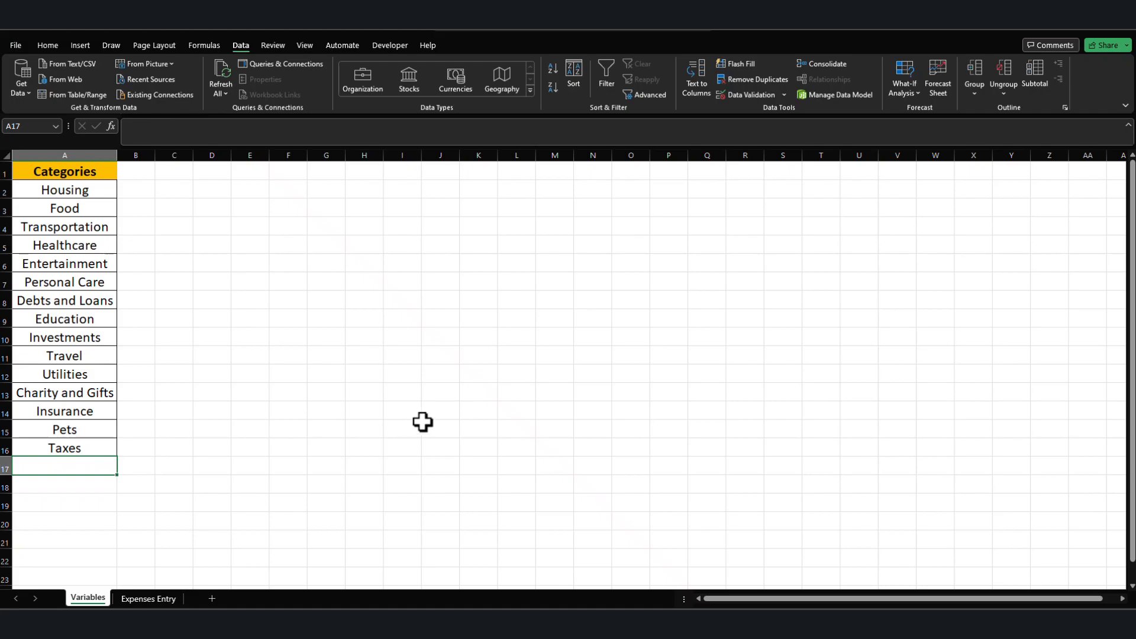
# Choose Debts and Loans as the expense type in C2 and enter 2256 under Money Spent in D2.
pyautogui.click(148, 598)
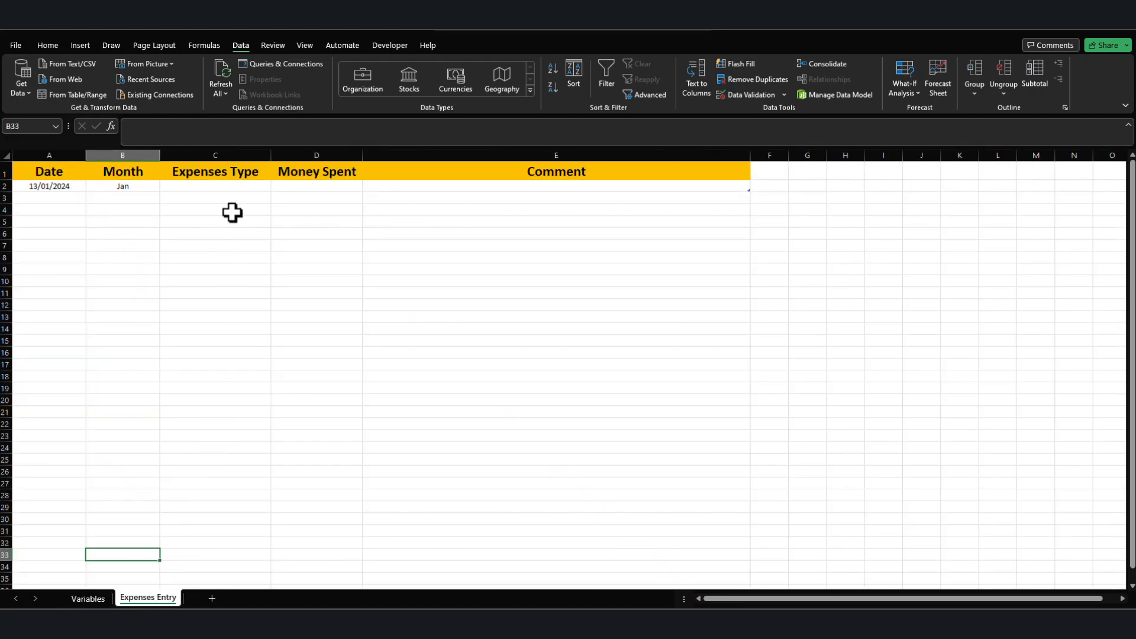
pyautogui.click(234, 186)
pyautogui.click(276, 186)
pyautogui.click(255, 221)
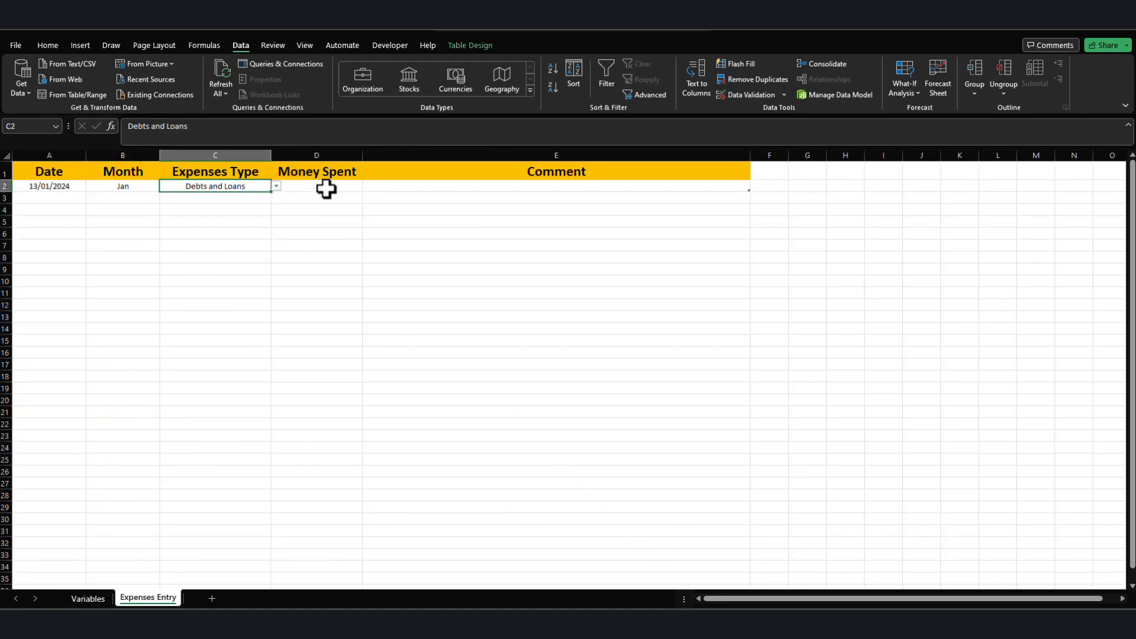
pyautogui.click(325, 188)
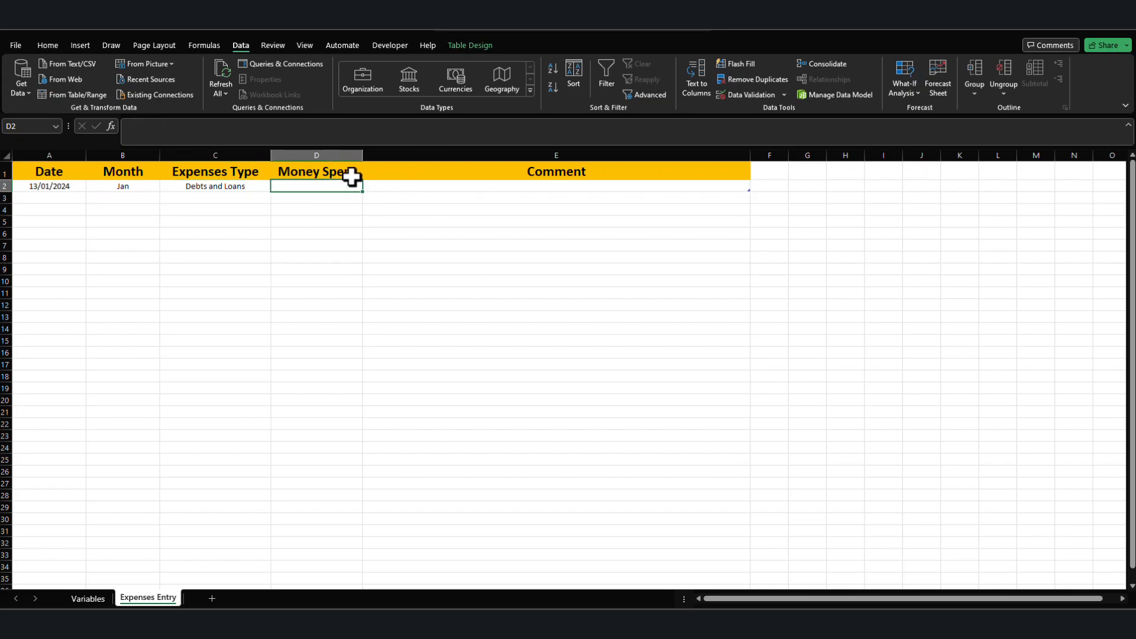
pyautogui.write('2256')
pyautogui.press('Return')
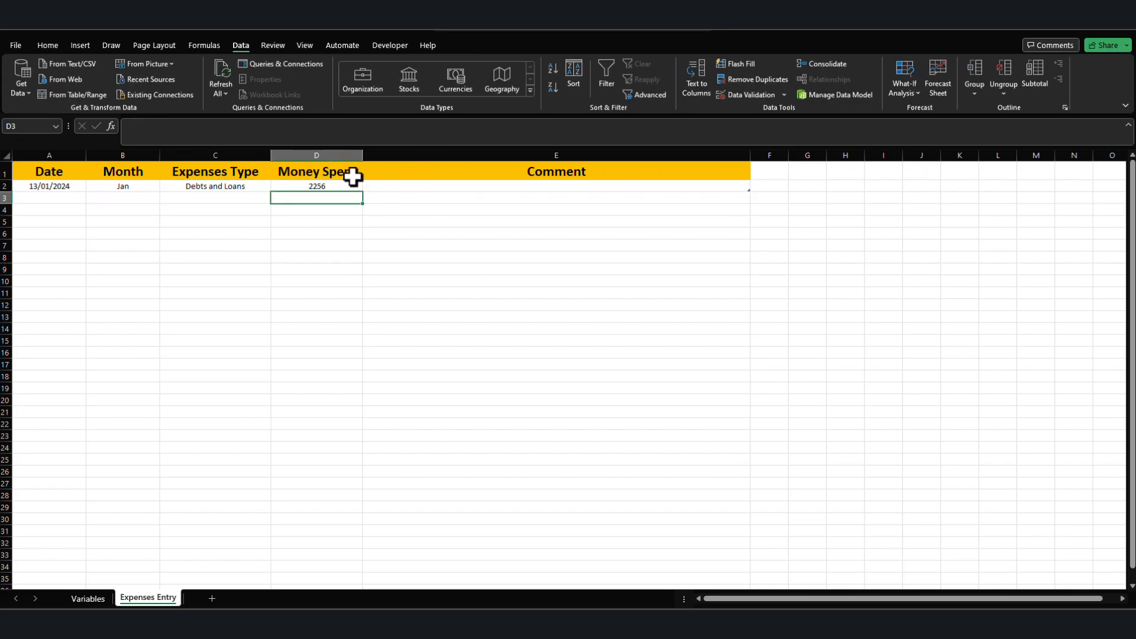
# Enter the comment "too many loans" in E2, correcting the spelling of its last word.
pyautogui.click(447, 186)
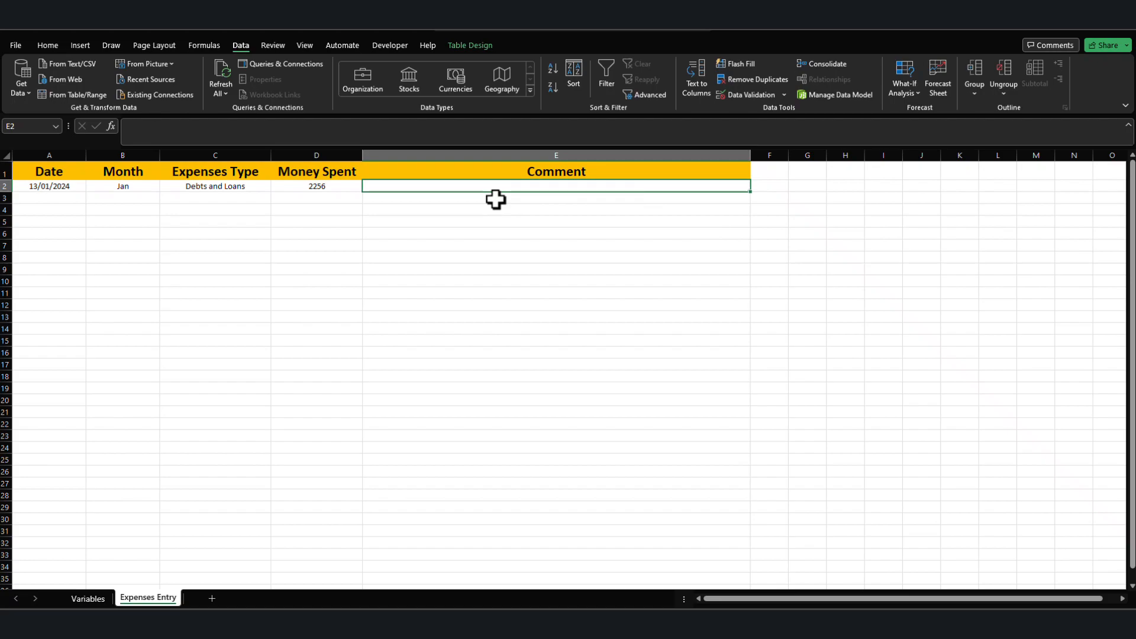
pyautogui.write('too many lon')
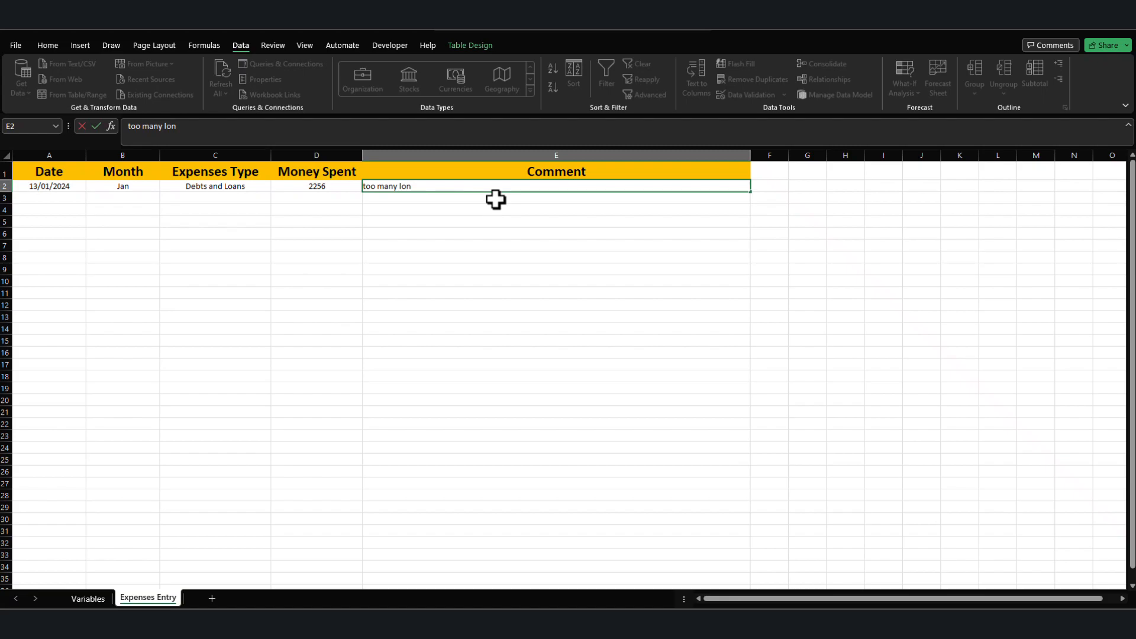
pyautogui.write('es')
pyautogui.press('Return')
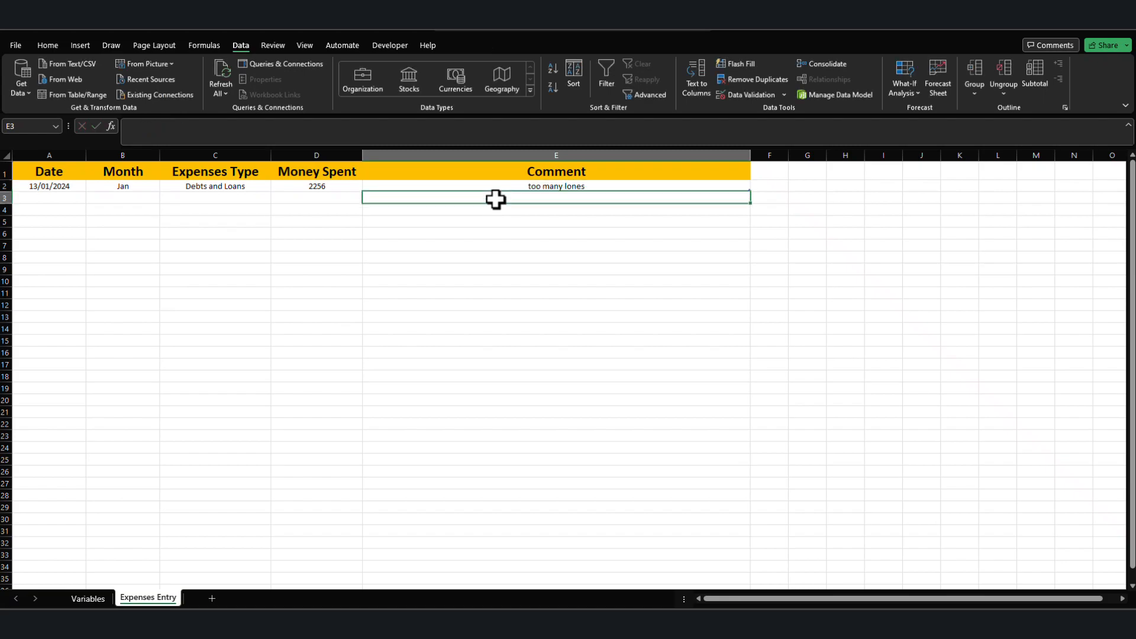
pyautogui.press('Up')
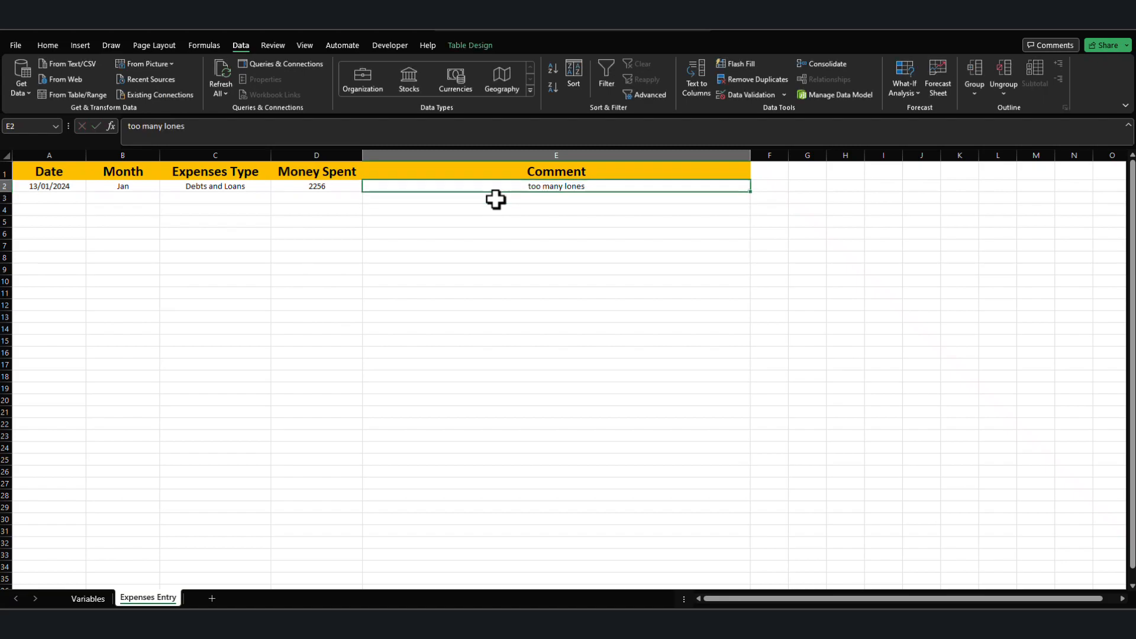
pyautogui.moveTo(166, 126); pyautogui.dragTo(367, 131)
pyautogui.write('oa')
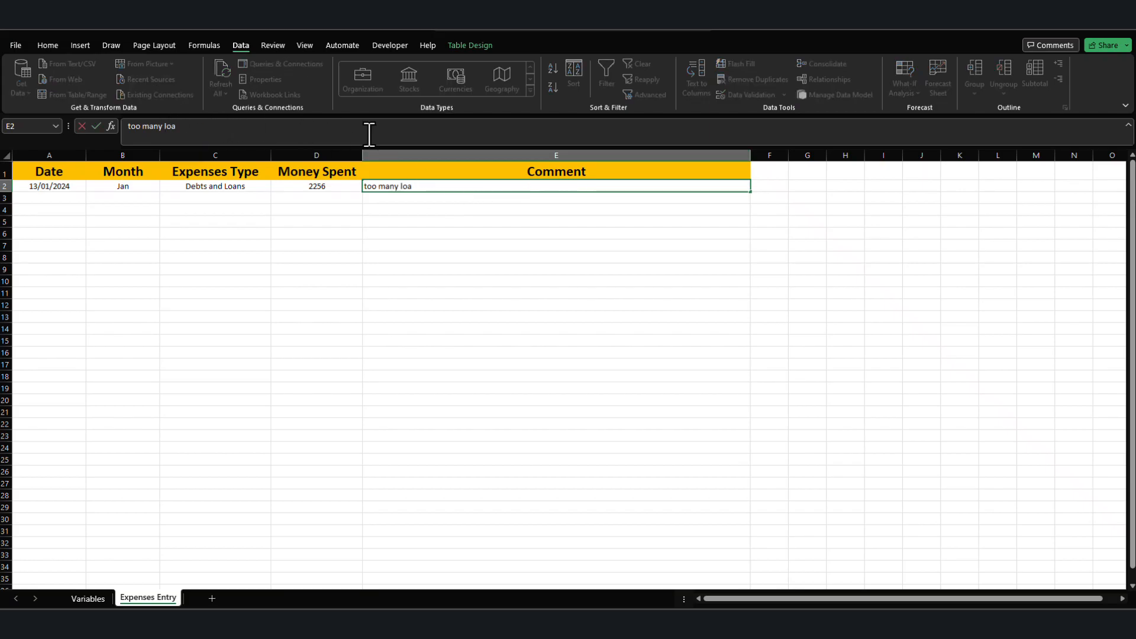
pyautogui.press('Return')
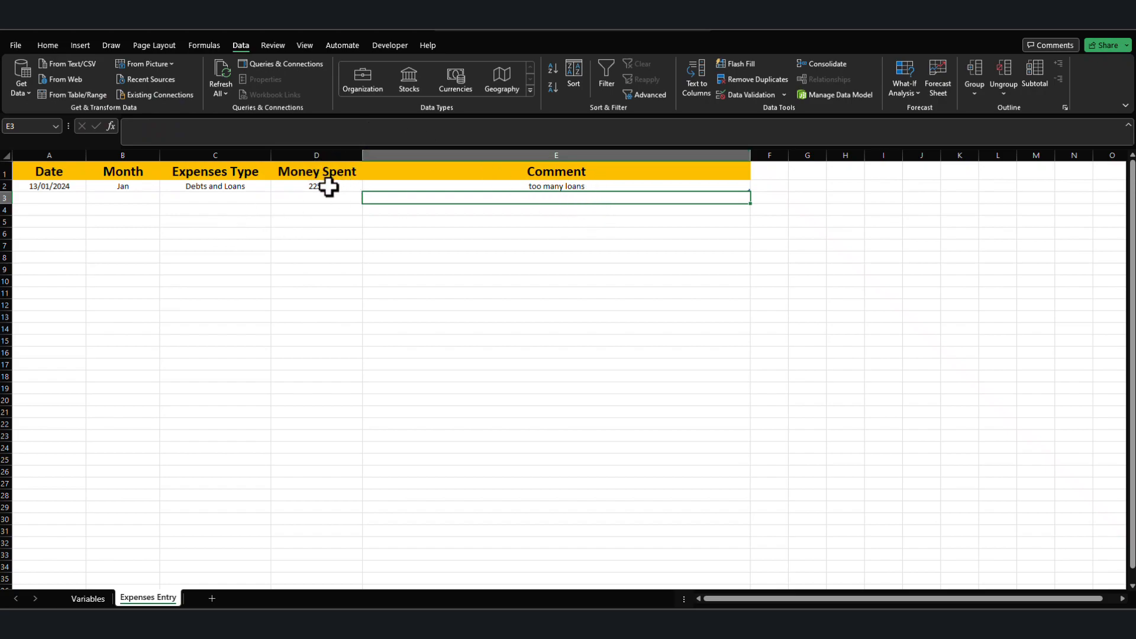
# Apply the Currency number format to the whole Money Spent column.
pyautogui.click(316, 155)
pyautogui.click(48, 45)
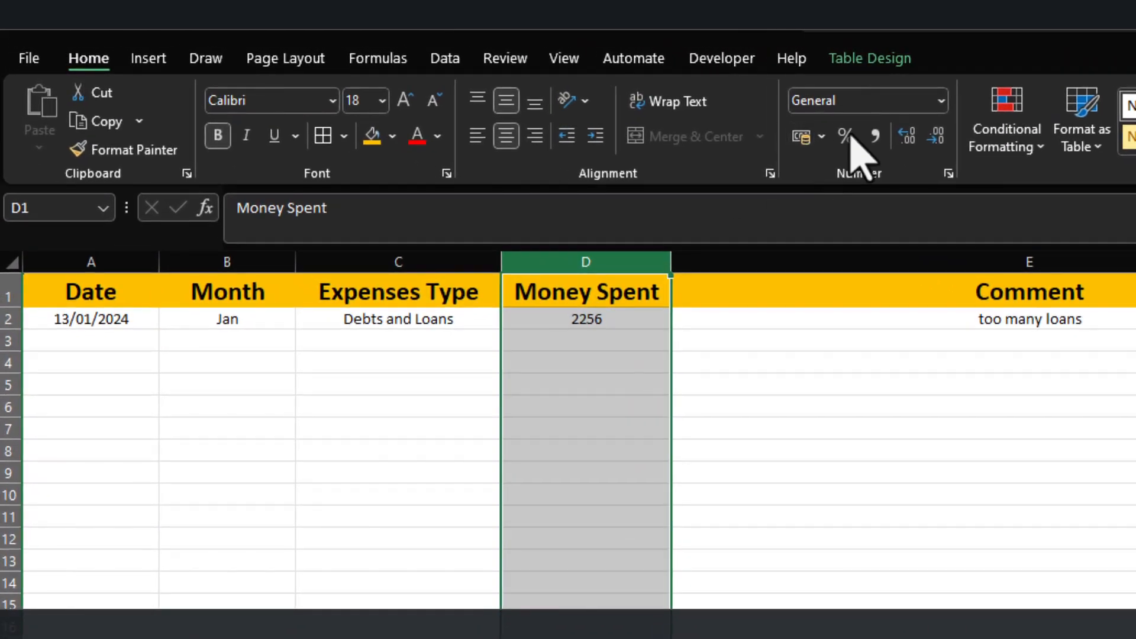
pyautogui.click(941, 102)
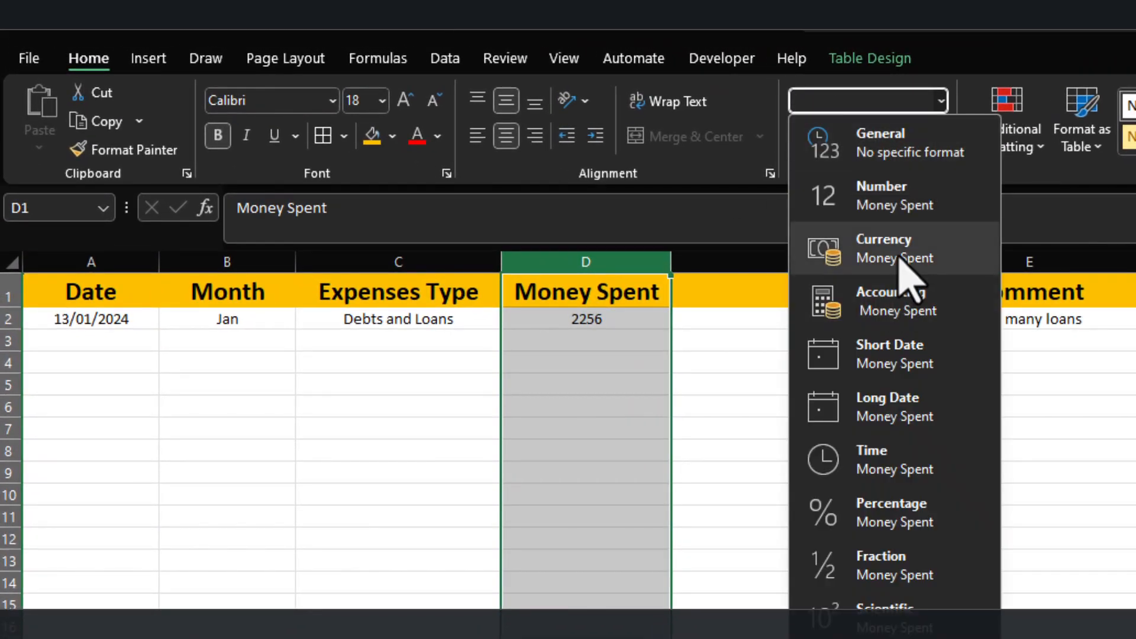
pyautogui.click(905, 261)
pyautogui.click(614, 320)
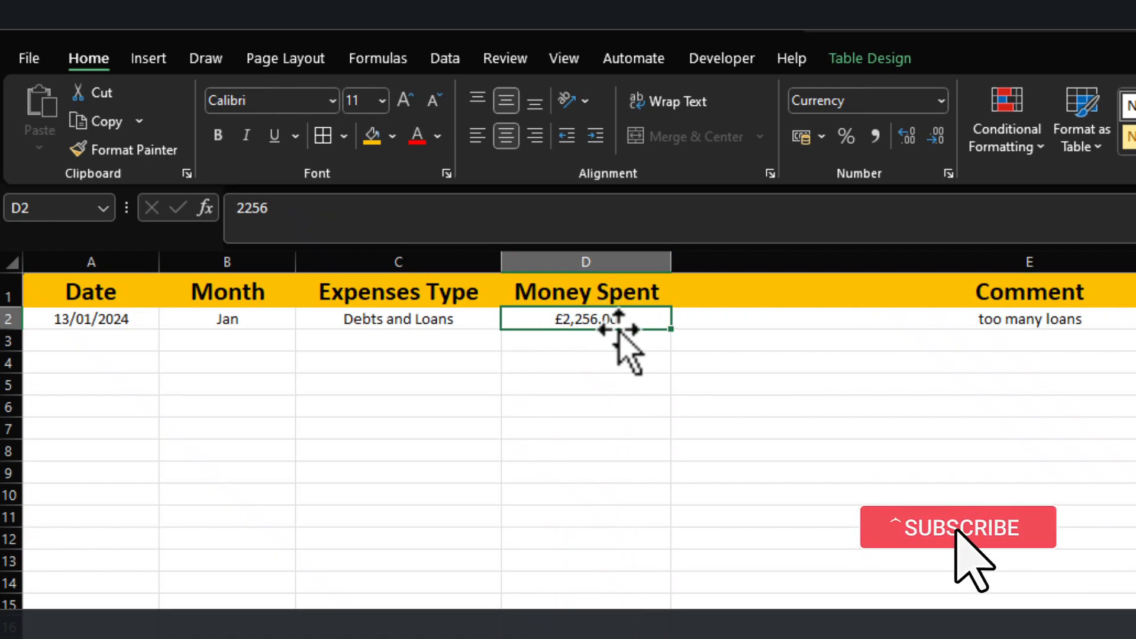
# Display the Money Spent amount in D2 without decimal places.
pyautogui.click(920, 145)
pyautogui.click(920, 145)
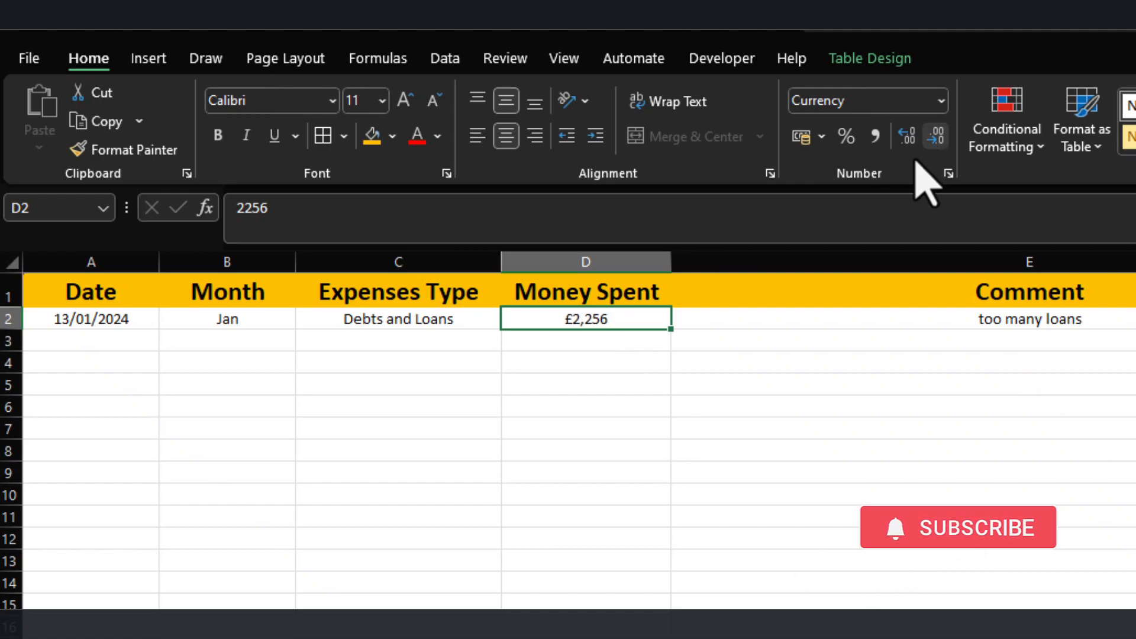
pyautogui.click(597, 429)
pyautogui.click(588, 299)
pyautogui.click(231, 340)
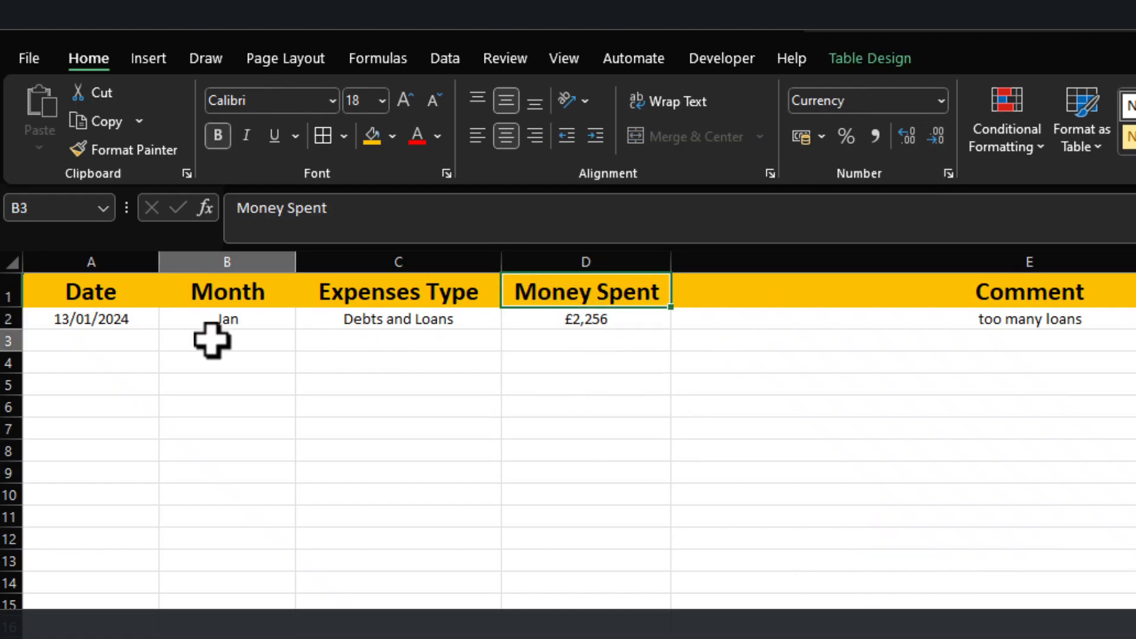
pyautogui.click(52, 318)
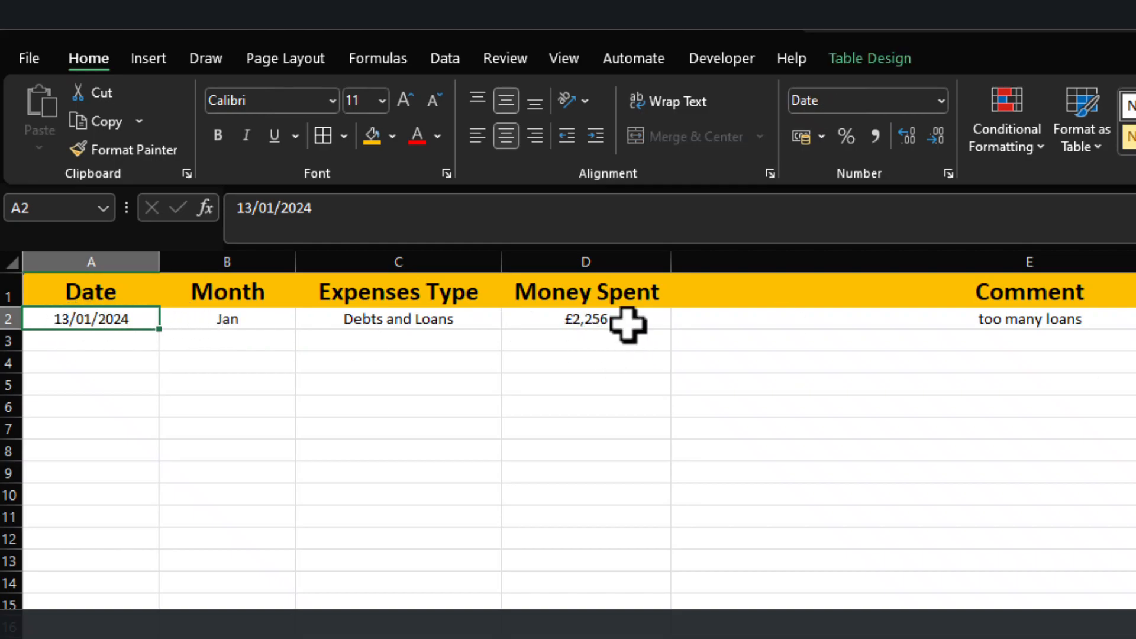
pyautogui.click(793, 385)
pyautogui.click(802, 321)
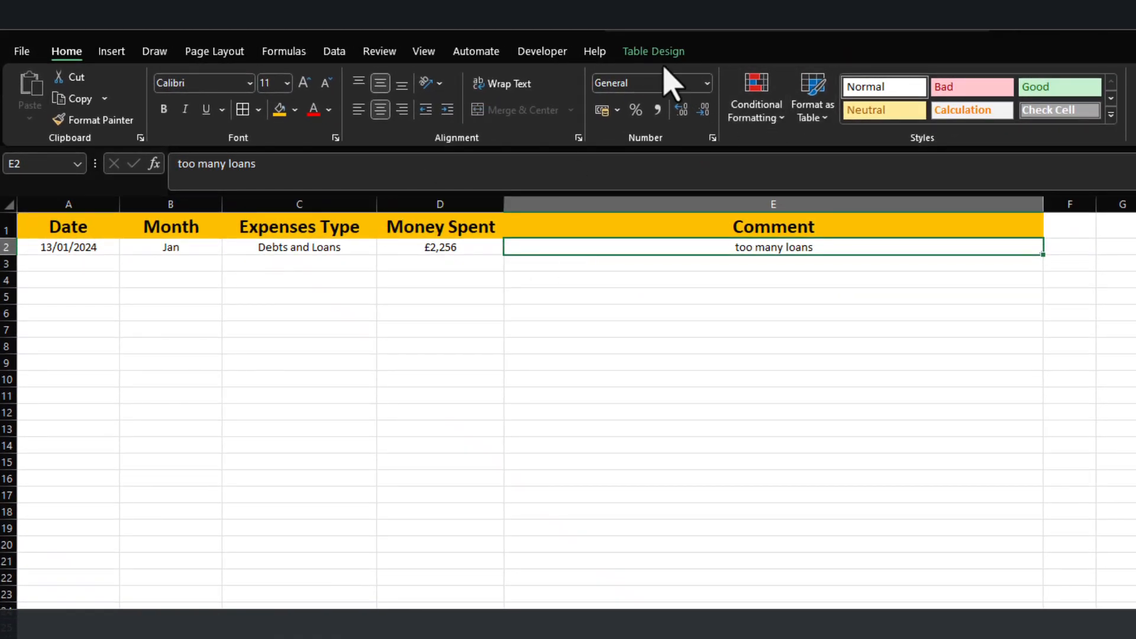
pyautogui.click(492, 331)
# Resize the expenses table to the range $A$1:$E$10000.
pyautogui.click(403, 240)
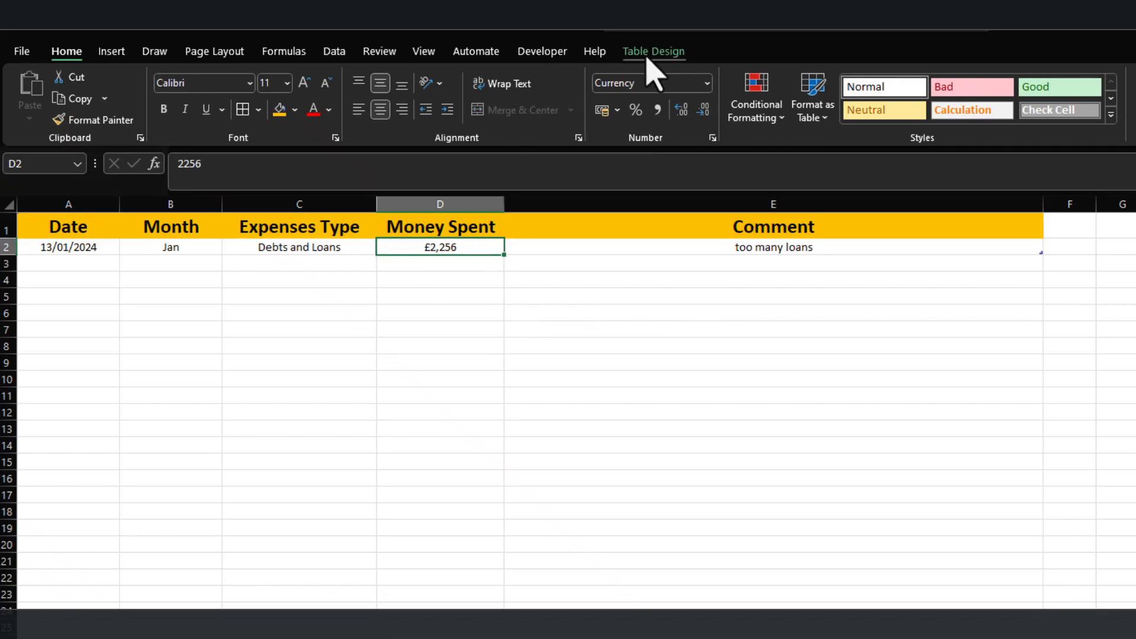
pyautogui.click(651, 53)
pyautogui.click(59, 121)
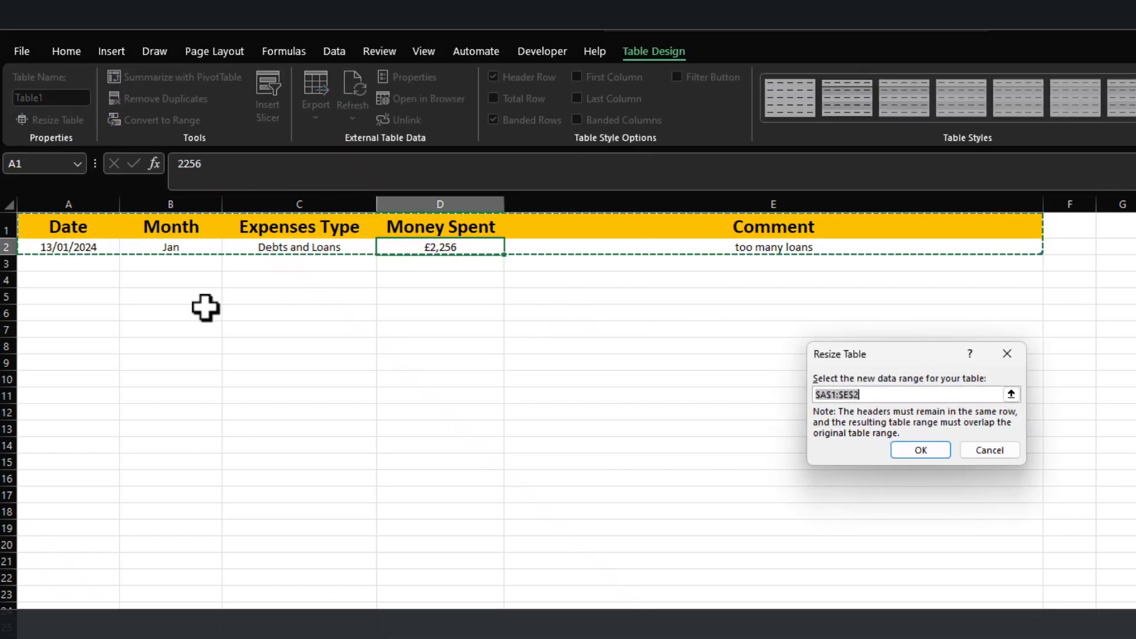
pyautogui.click(879, 396)
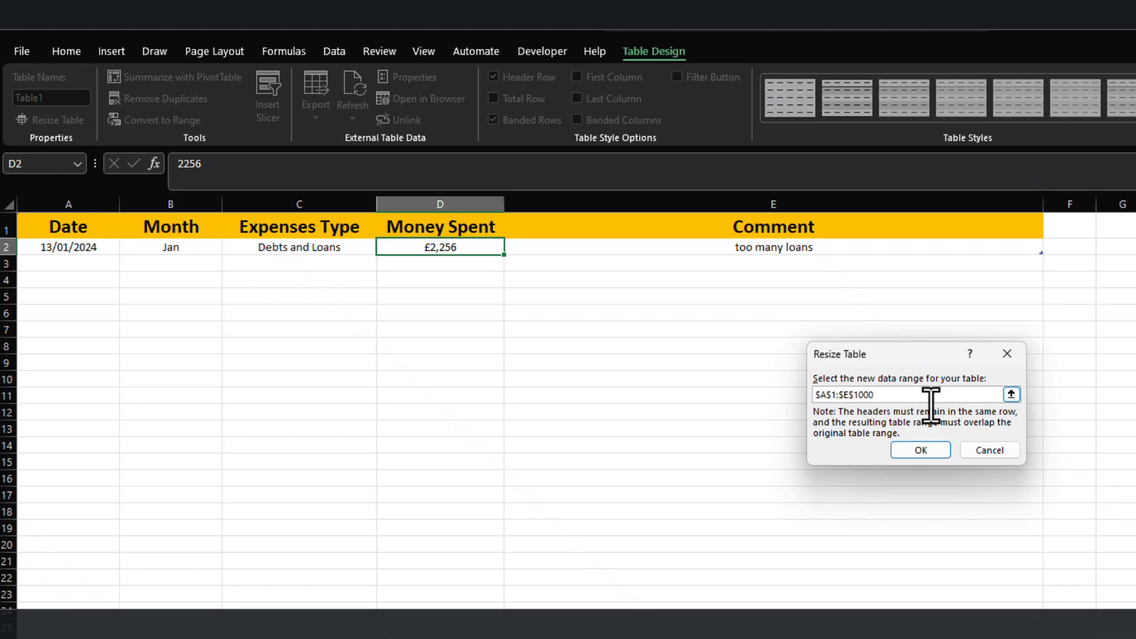
pyautogui.write('10000')
pyautogui.click(918, 451)
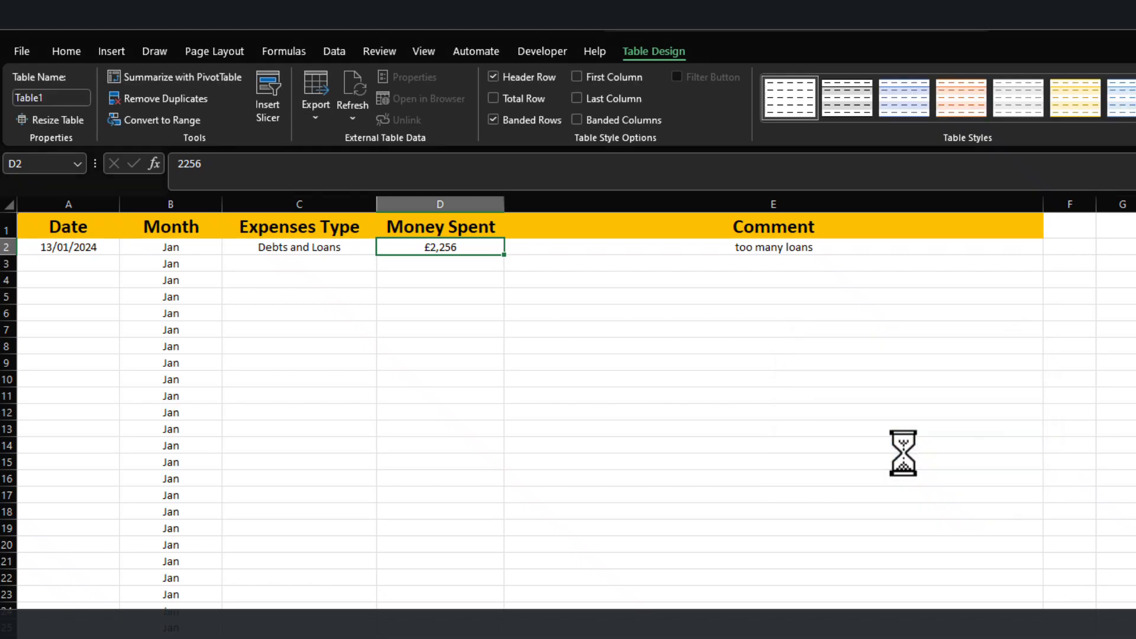
# Examine the Month column's formula in the added table rows that have no date.
pyautogui.scroll(-7, 257, 476)
pyautogui.scroll(7, 257, 476)
pyautogui.click(175, 280)
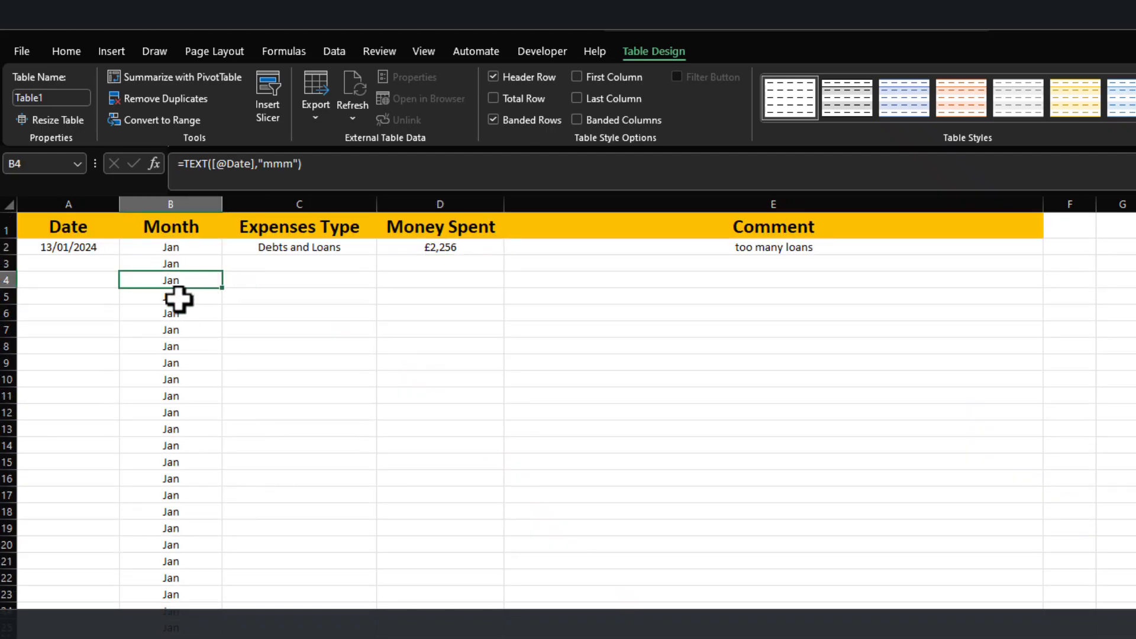
pyautogui.scroll(-7, 213, 454)
pyautogui.scroll(7, 211, 444)
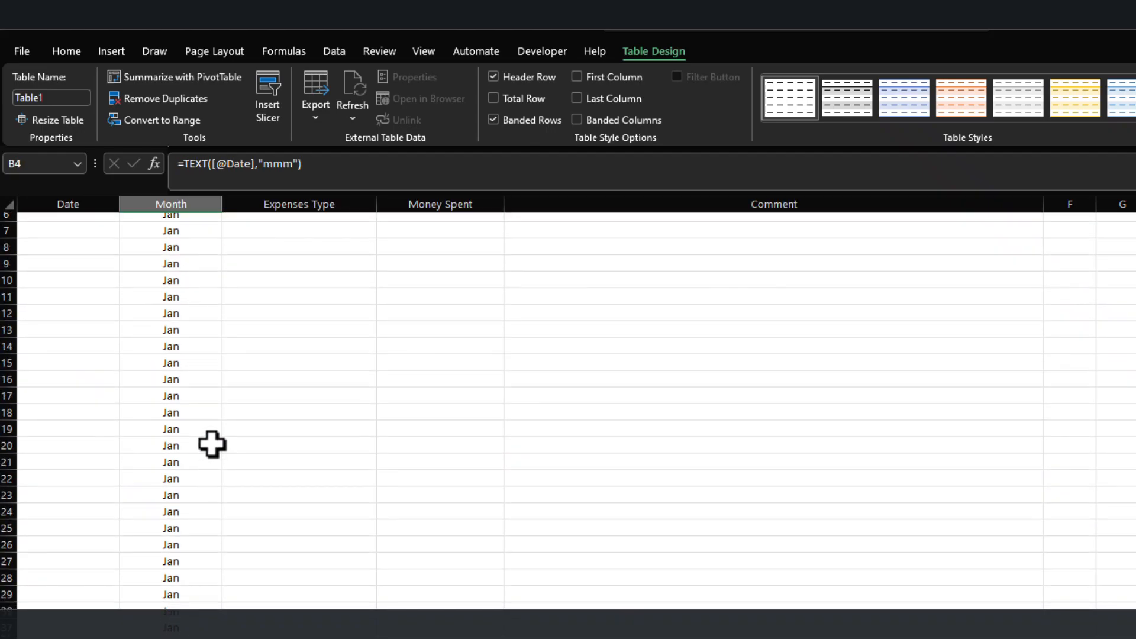
pyautogui.doubleClick(172, 280)
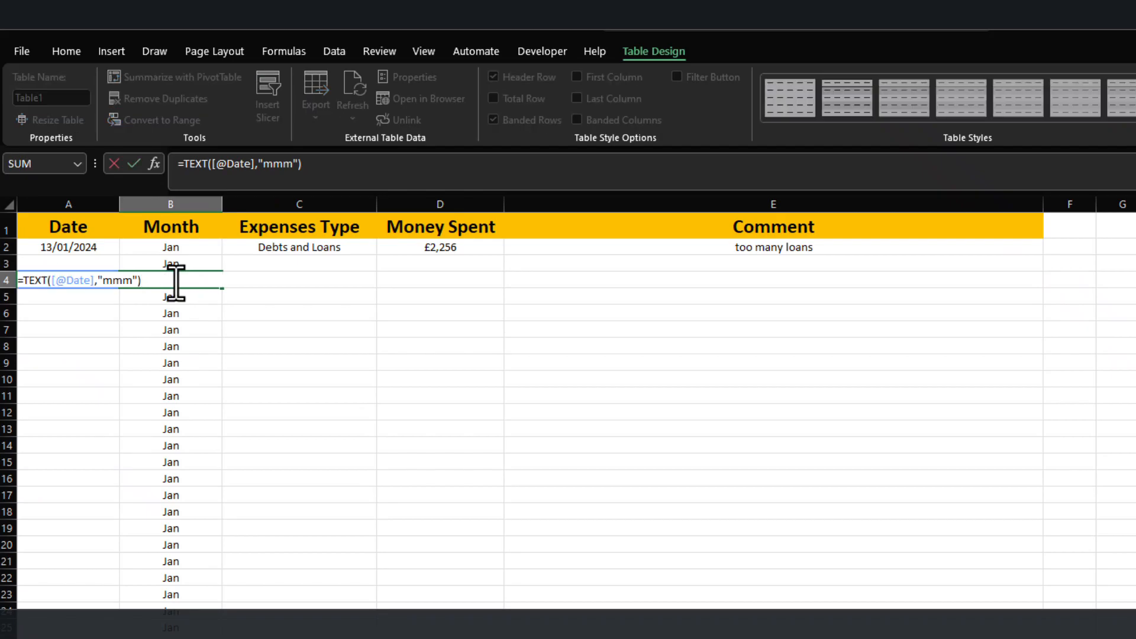
pyautogui.press('Escape')
pyautogui.click(164, 249)
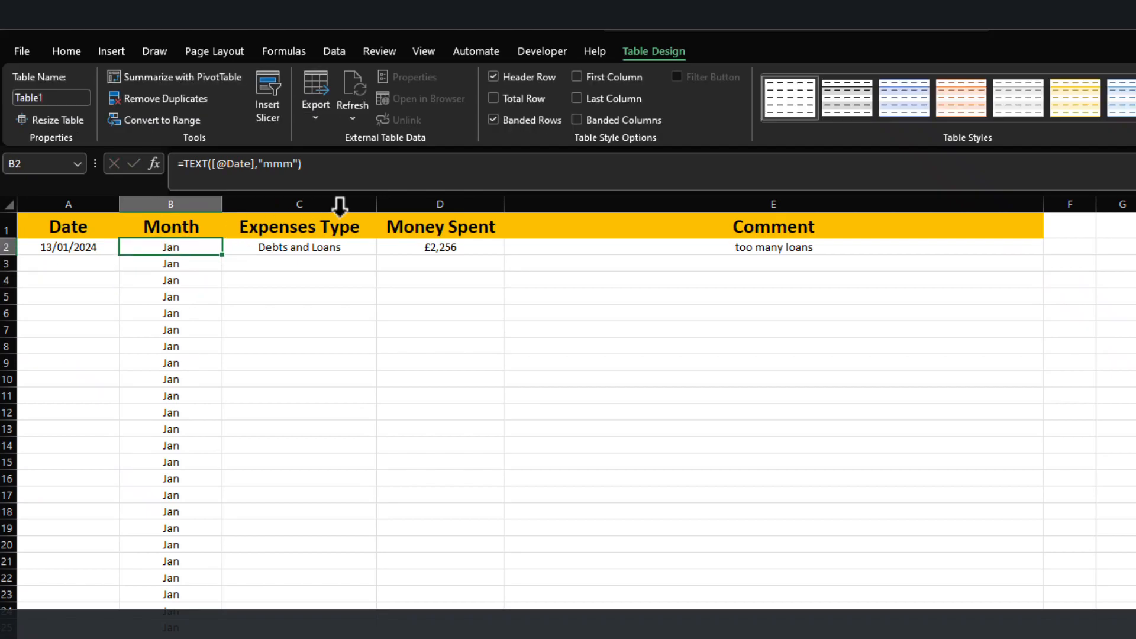
pyautogui.click(187, 163)
pyautogui.write('IF(')
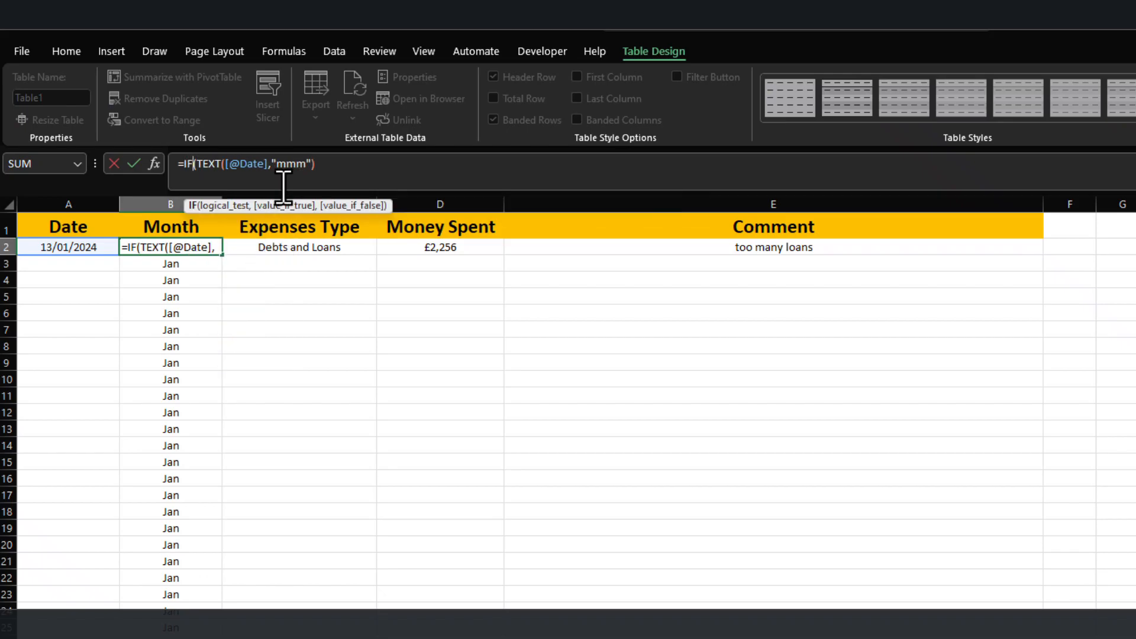
pyautogui.click(54, 252)
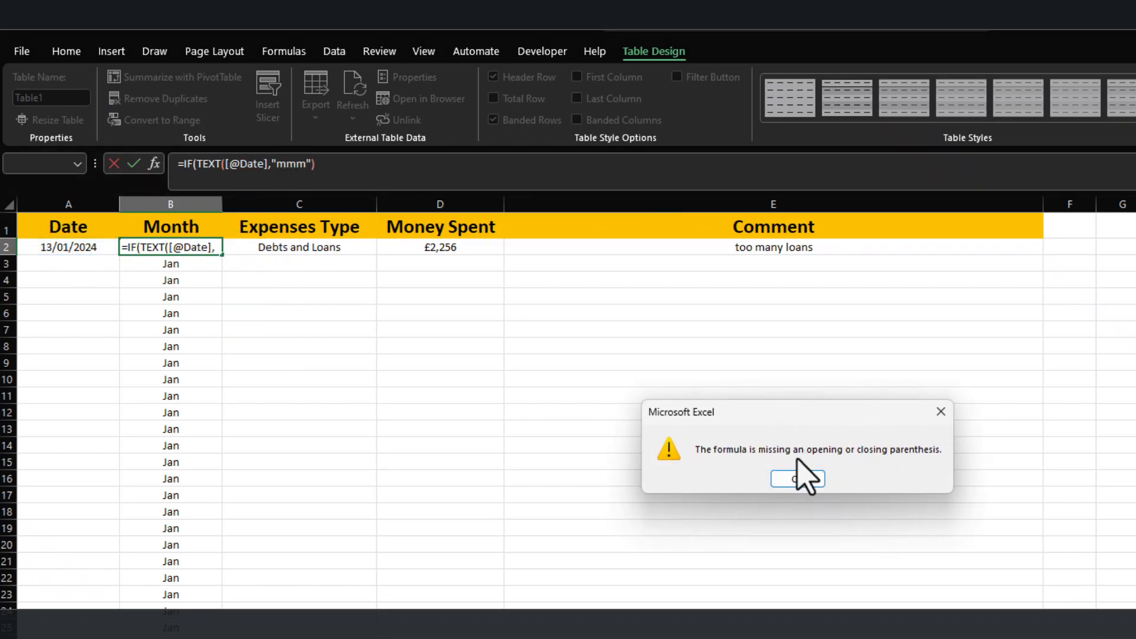
pyautogui.click(798, 478)
pyautogui.click(197, 164)
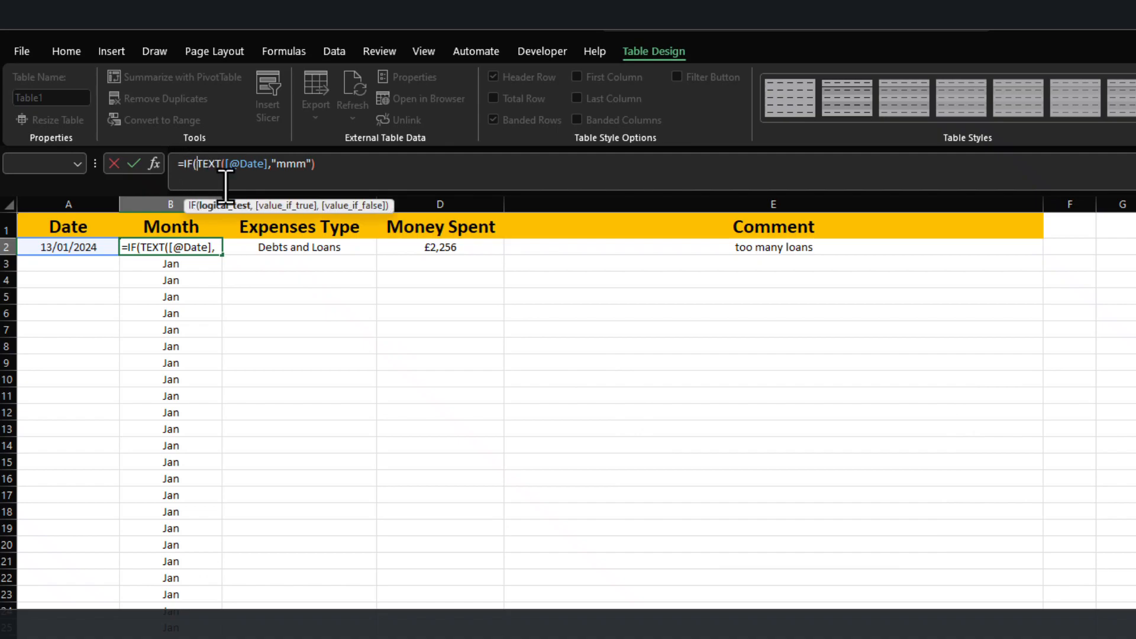
pyautogui.click(65, 247)
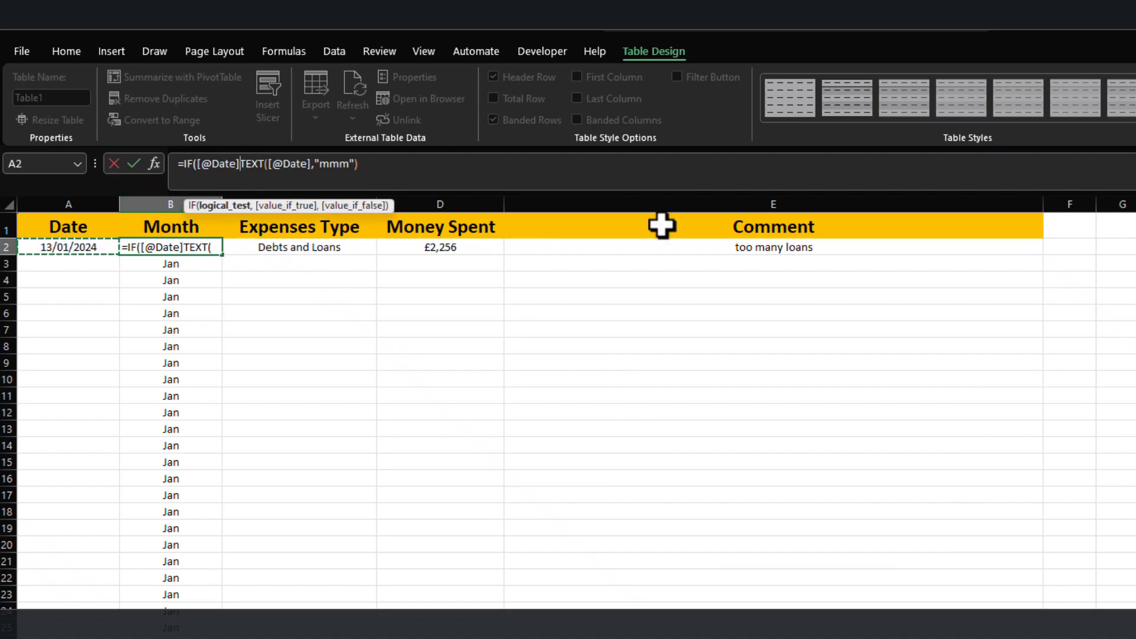
pyautogui.write('>0')
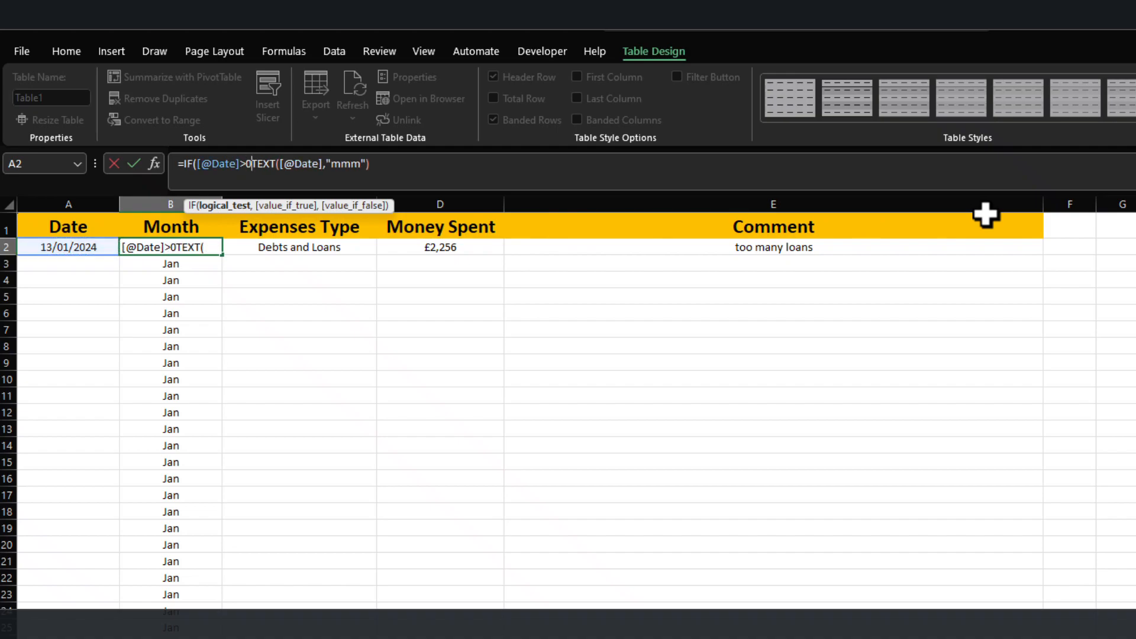
pyautogui.write(',')
pyautogui.click(445, 176)
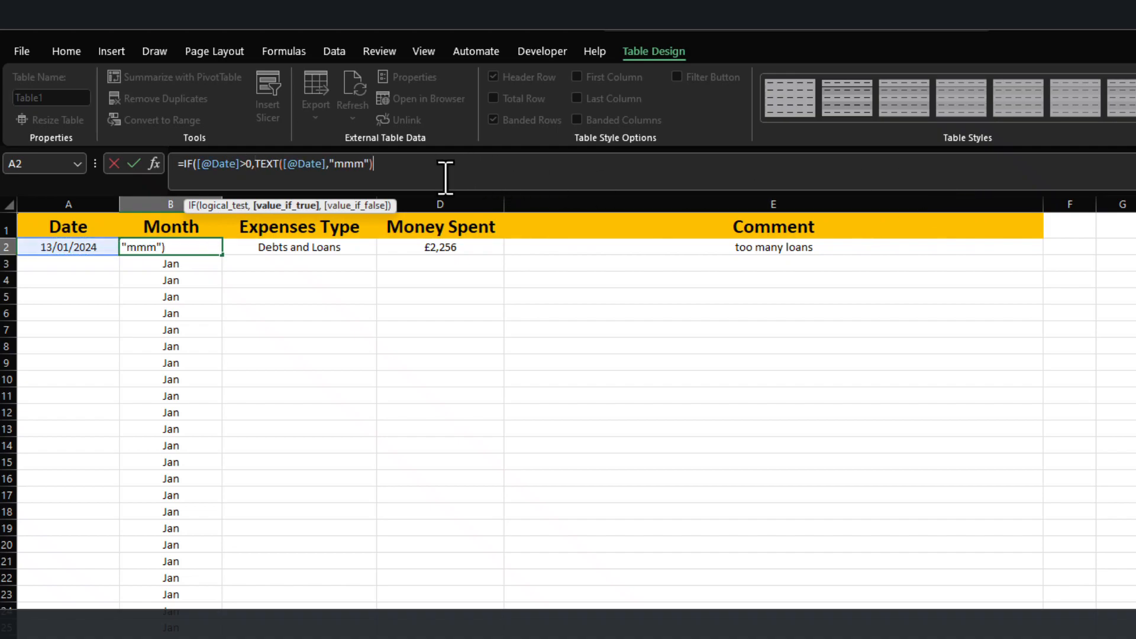
pyautogui.write(',')
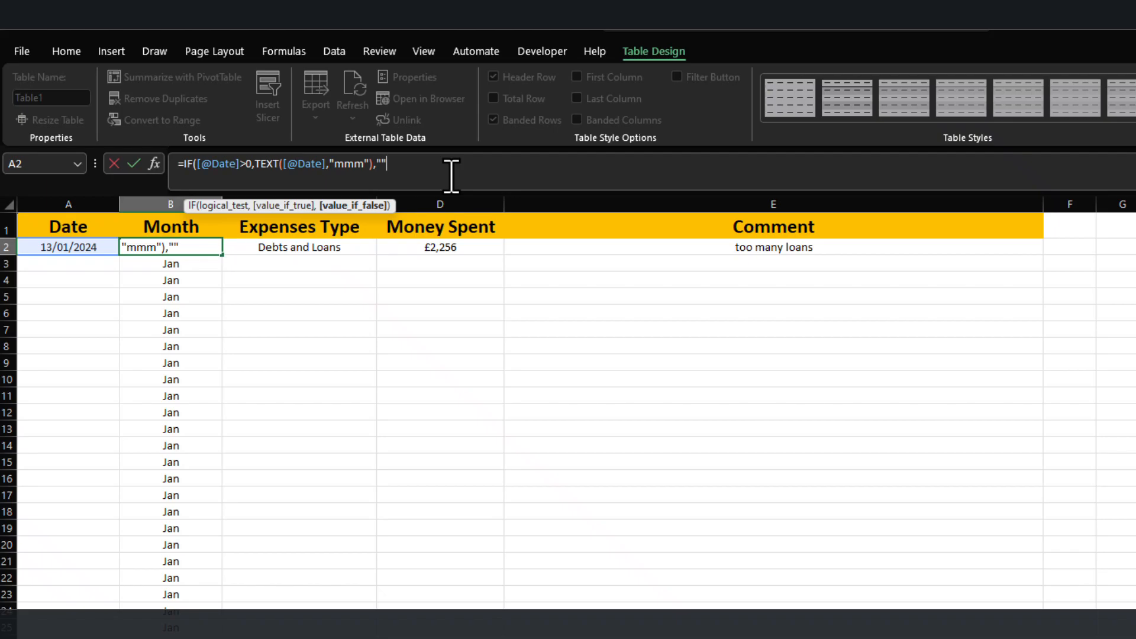
pyautogui.write('"")')
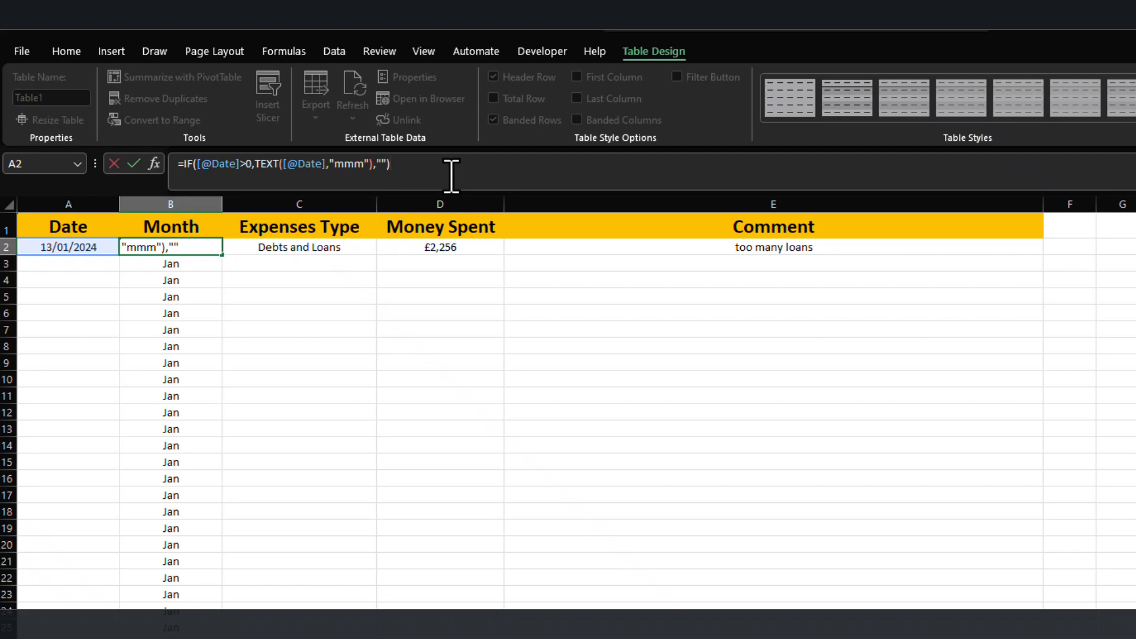
pyautogui.press('Return')
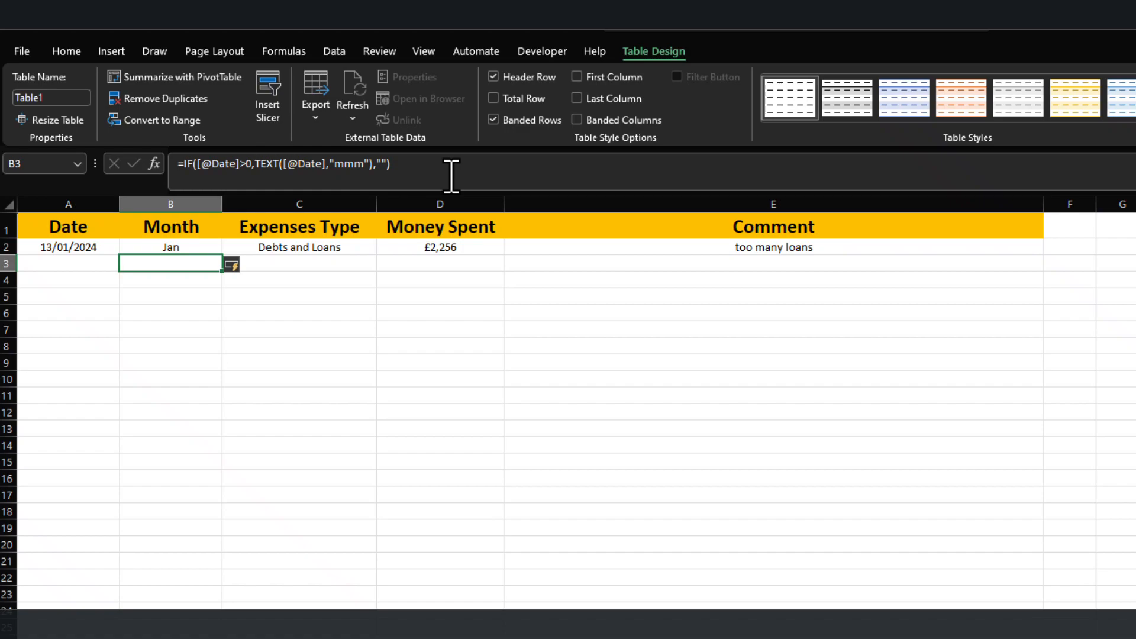
pyautogui.click(195, 362)
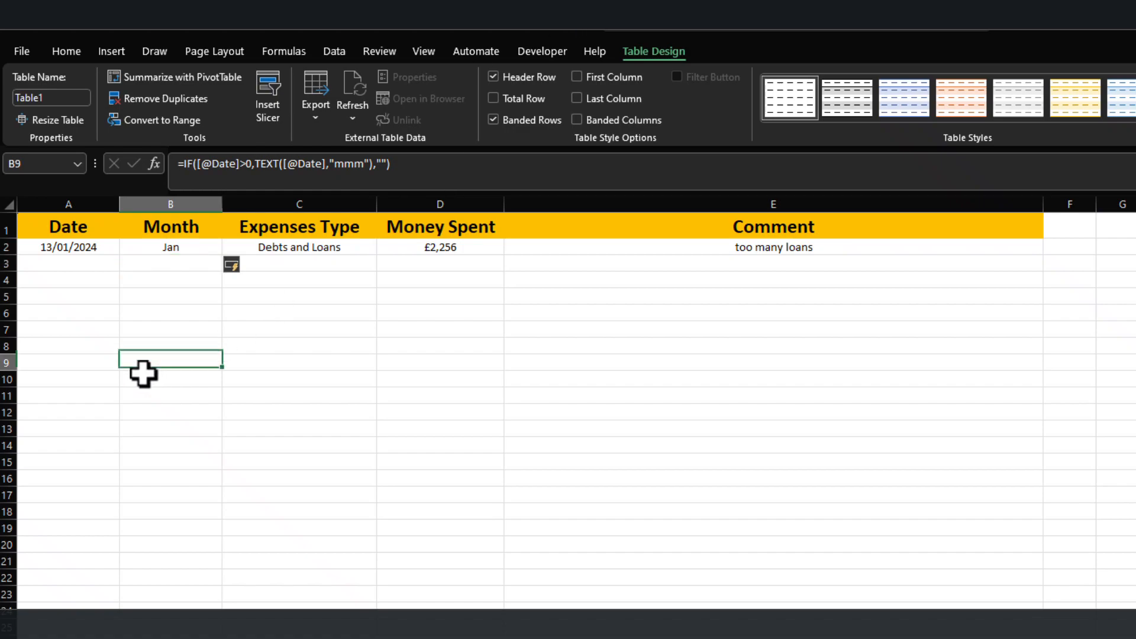
# Fill the Date column from A2 down to A14 with consecutive days, 13/01/2024 to 25/01/2024.
pyautogui.click(62, 265)
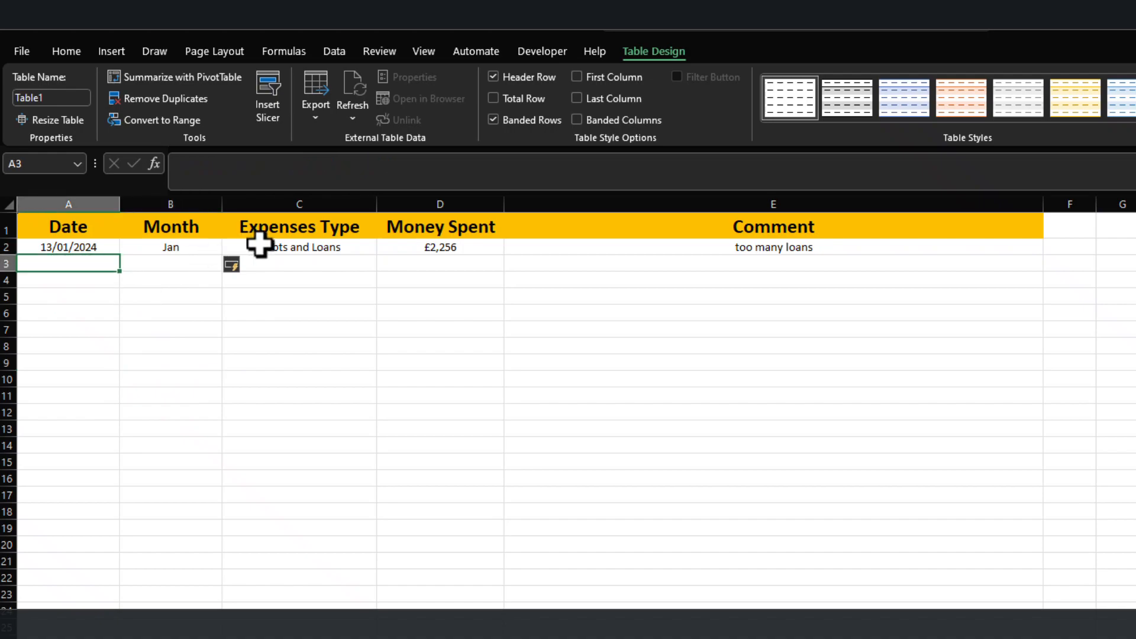
pyautogui.click(101, 245)
pyautogui.moveTo(119, 256); pyautogui.dragTo(104, 453)
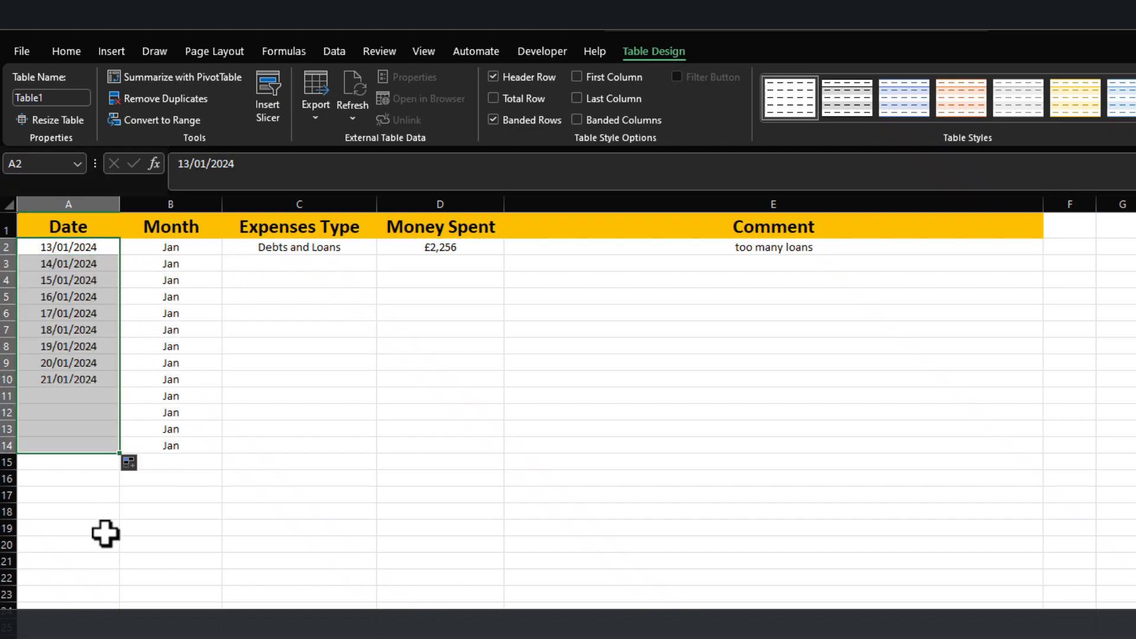
# Choose Debts and Loans in C3, Education in C4 and Debts and Loans in C5 as the expense types.
pyautogui.click(294, 263)
pyautogui.click(384, 263)
pyautogui.click(342, 307)
pyautogui.click(364, 283)
pyautogui.click(384, 280)
pyautogui.click(348, 338)
pyautogui.click(348, 296)
pyautogui.click(384, 297)
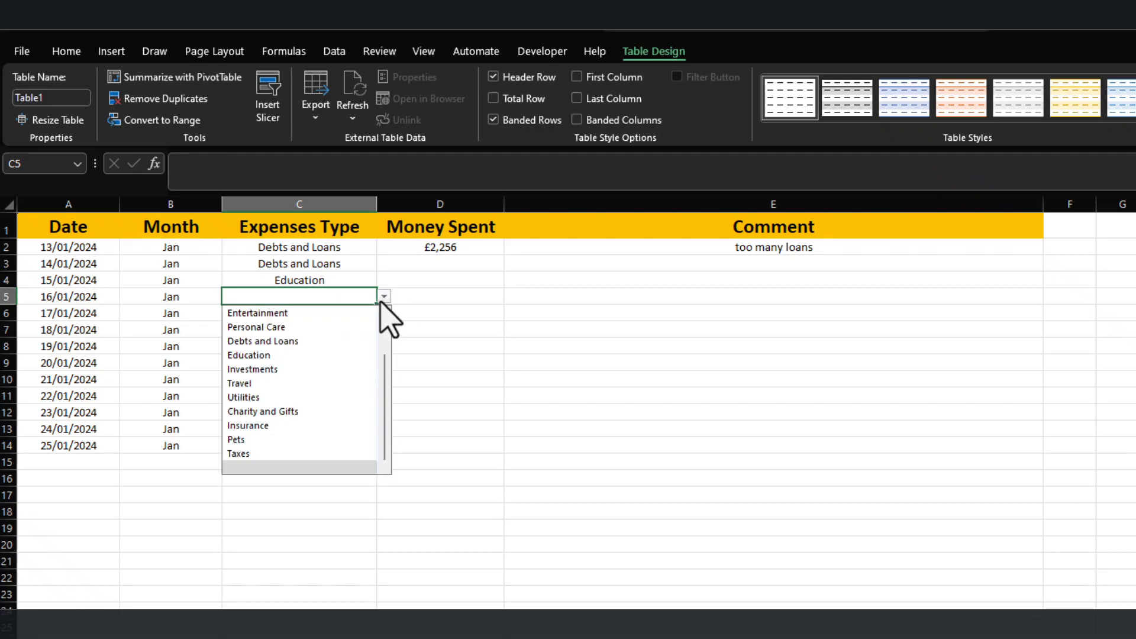
pyautogui.click(343, 338)
# Choose the expense types Utilities, Pets, Food, Entertainment, Housing, Food, Utilities, Education and Pets for C6 through C14.
pyautogui.click(343, 313)
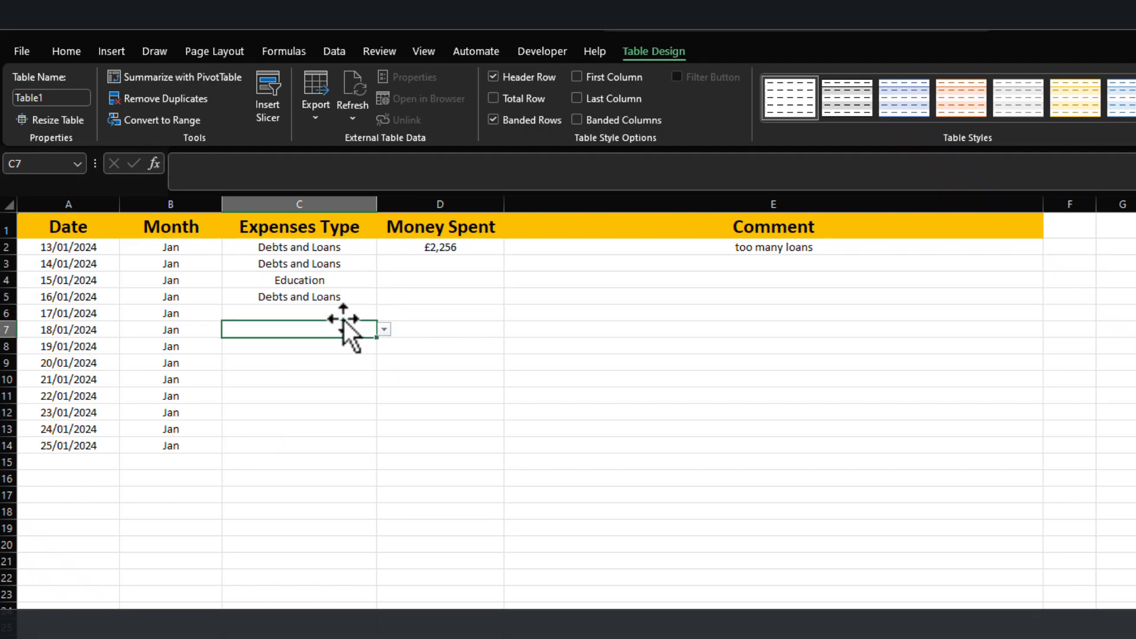
pyautogui.click(384, 313)
pyautogui.click(341, 413)
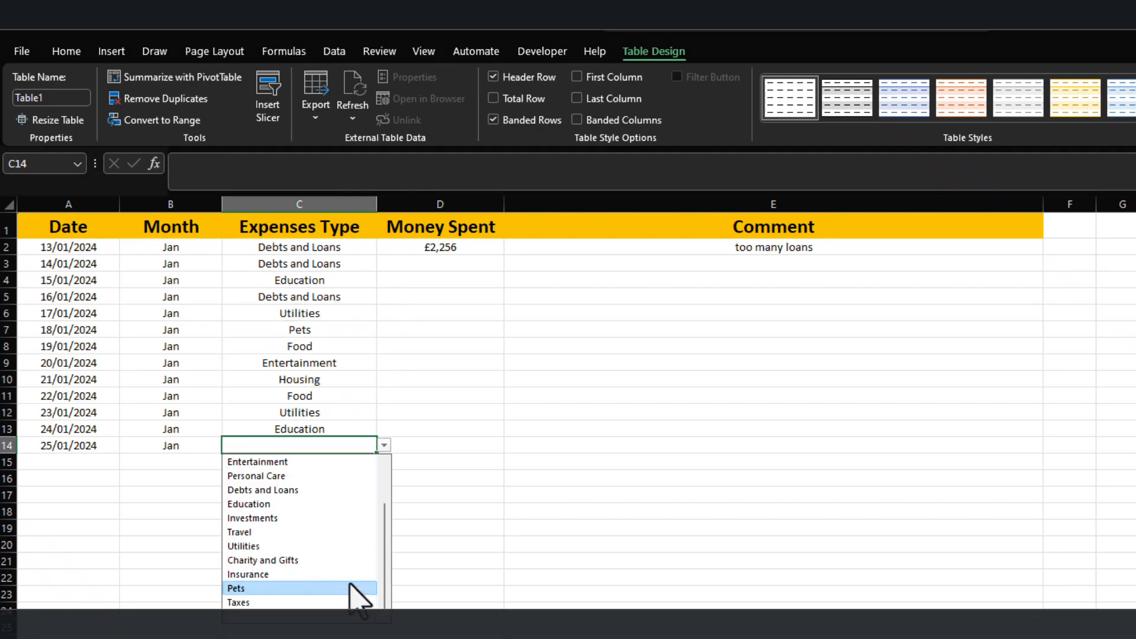
pyautogui.click(355, 589)
pyautogui.click(415, 363)
# Enter =RANDBETWEEN(20,300) in D3 and fill it down to D14 as sample Money Spent amounts.
pyautogui.click(456, 265)
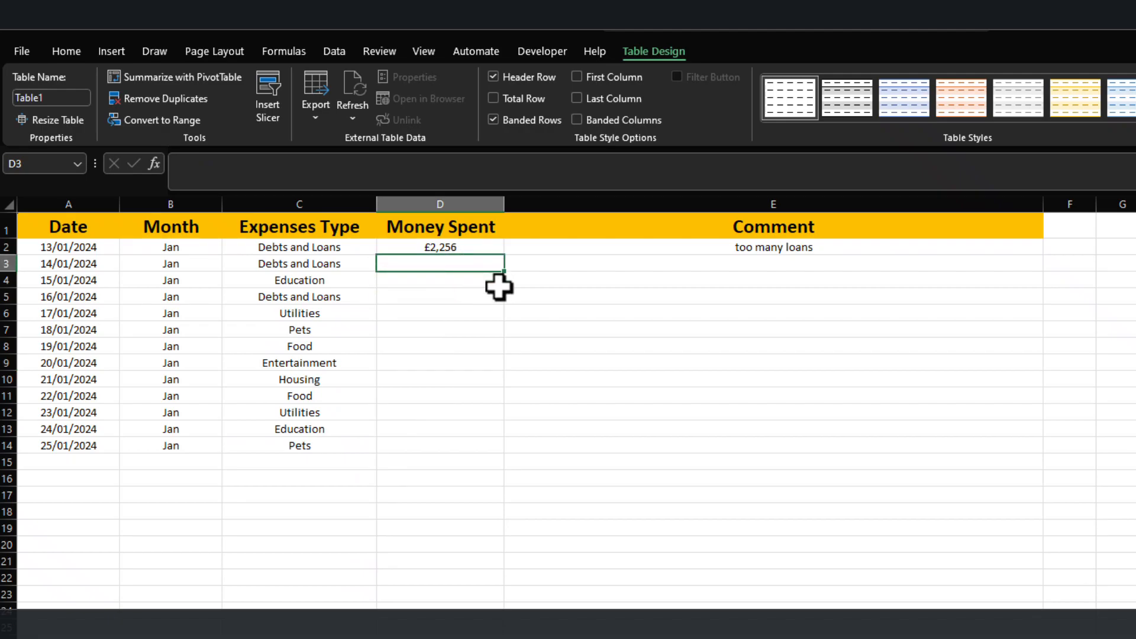
pyautogui.write('=ran')
pyautogui.press('Down')
pyautogui.press('Down')
pyautogui.press('Tab')
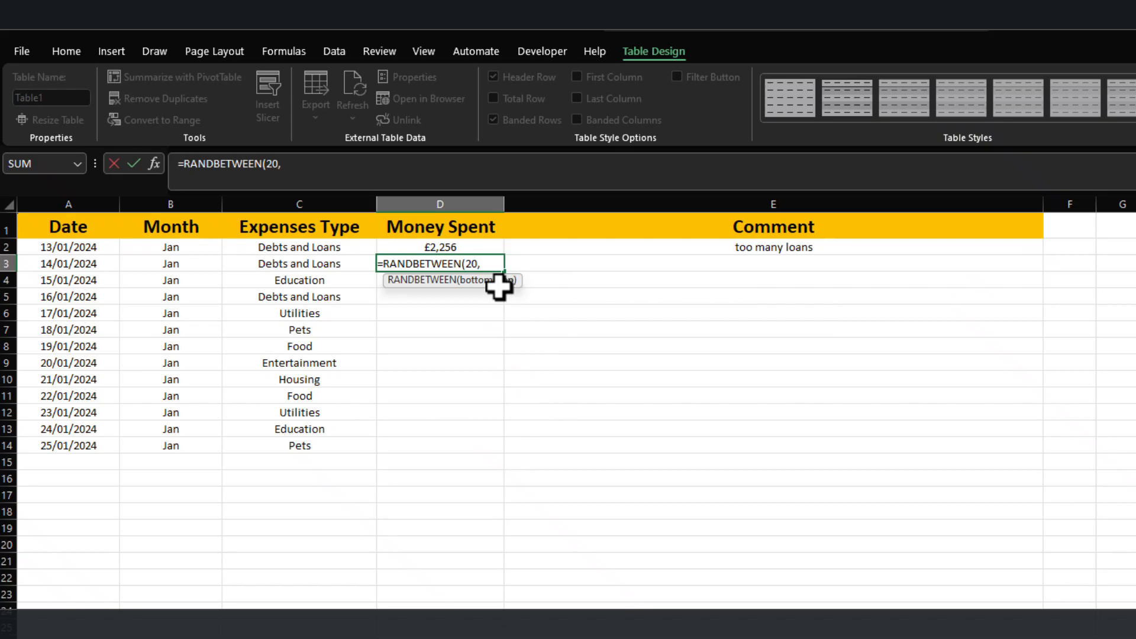
pyautogui.write('20,300)')
pyautogui.press('Return')
pyautogui.press('Up')
pyautogui.press('Up')
pyautogui.click(456, 265)
pyautogui.moveTo(505, 272); pyautogui.dragTo(492, 451)
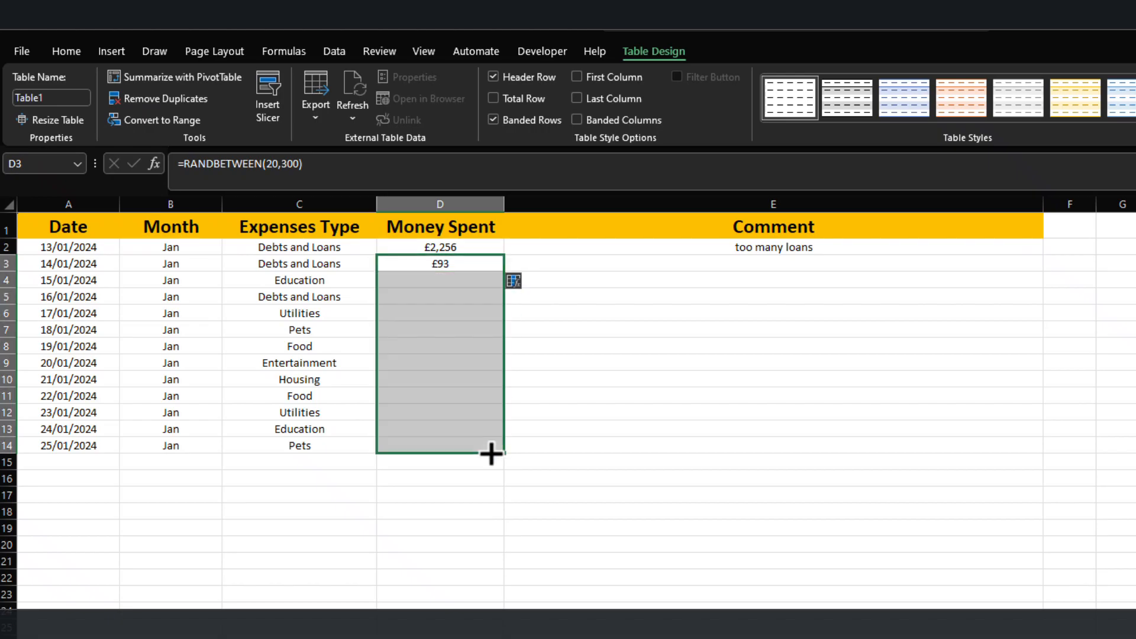
# Replace the random-number formulas in D3:D14 with their values by copying and pasting values only.
pyautogui.hotkey('ctrl', 'c')
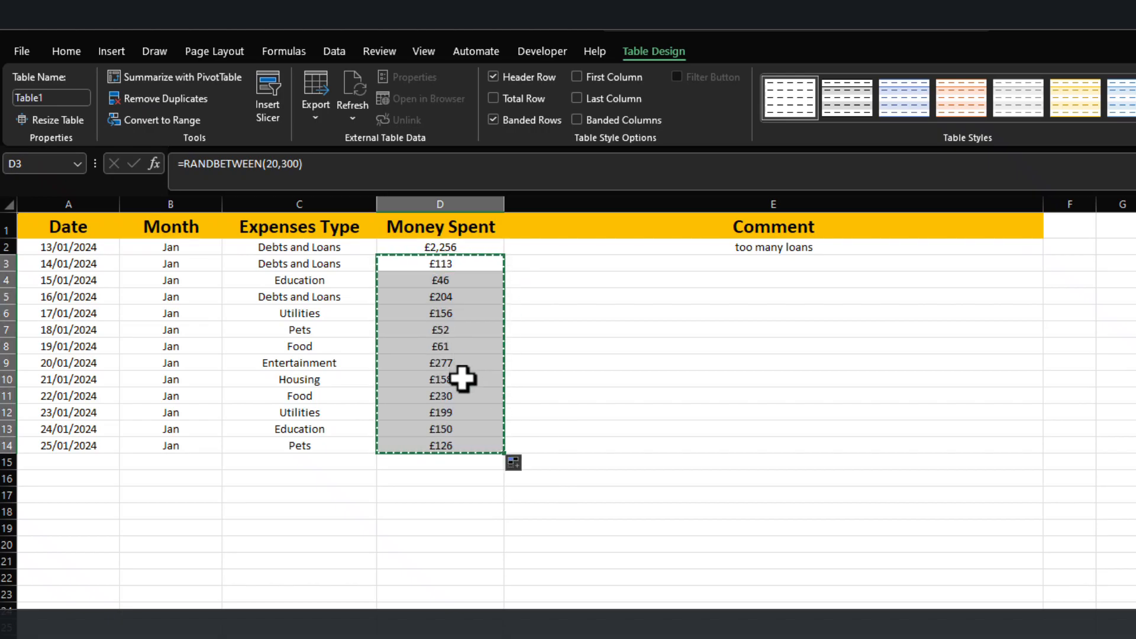
pyautogui.hotkey('ctrl', 'v')
pyautogui.click(520, 465)
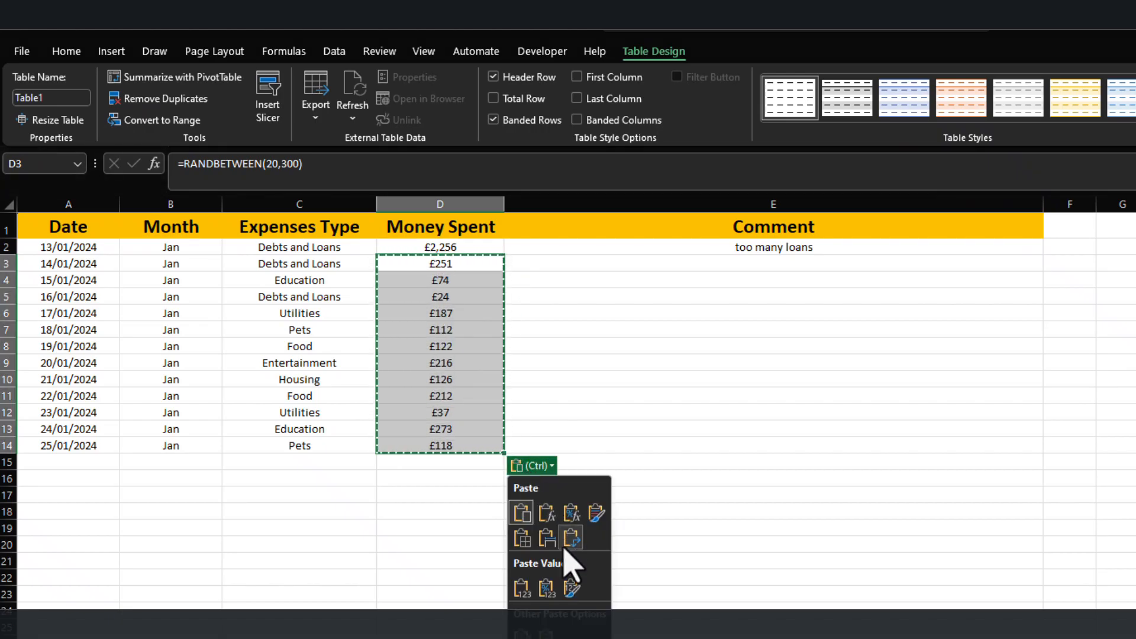
pyautogui.click(526, 587)
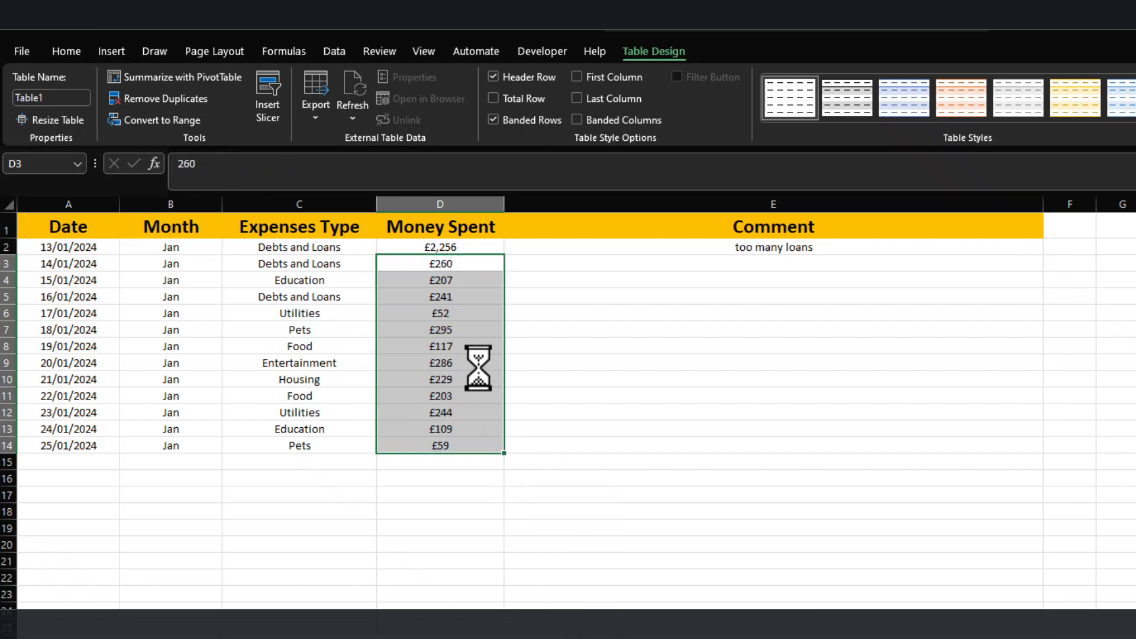
pyautogui.click(469, 367)
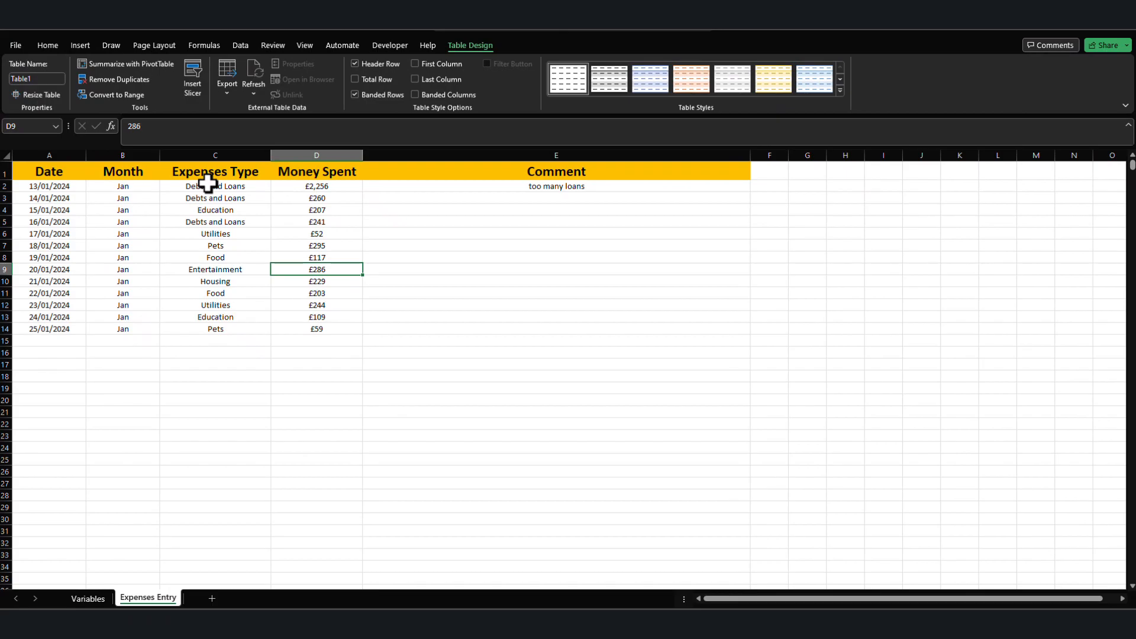
# Add a new worksheet after the Expenses Entry sheet.
pyautogui.click(212, 598)
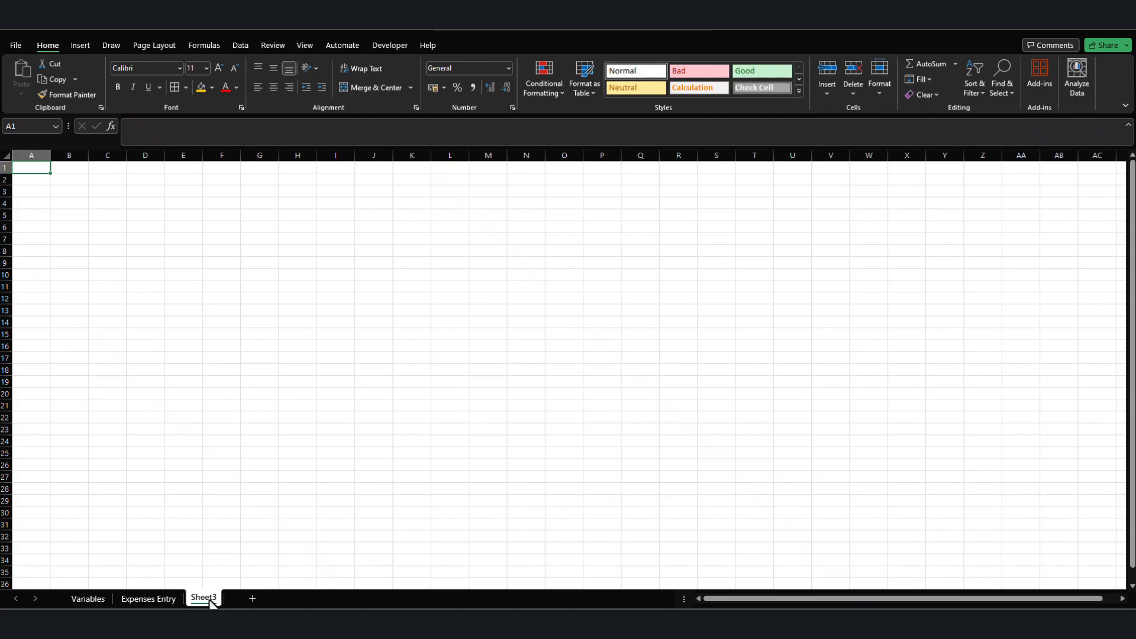
# Rename the new Sheet3 worksheet as Income Entry.
pyautogui.rightClick(212, 598)
pyautogui.click(264, 454)
pyautogui.press('BackSpace')
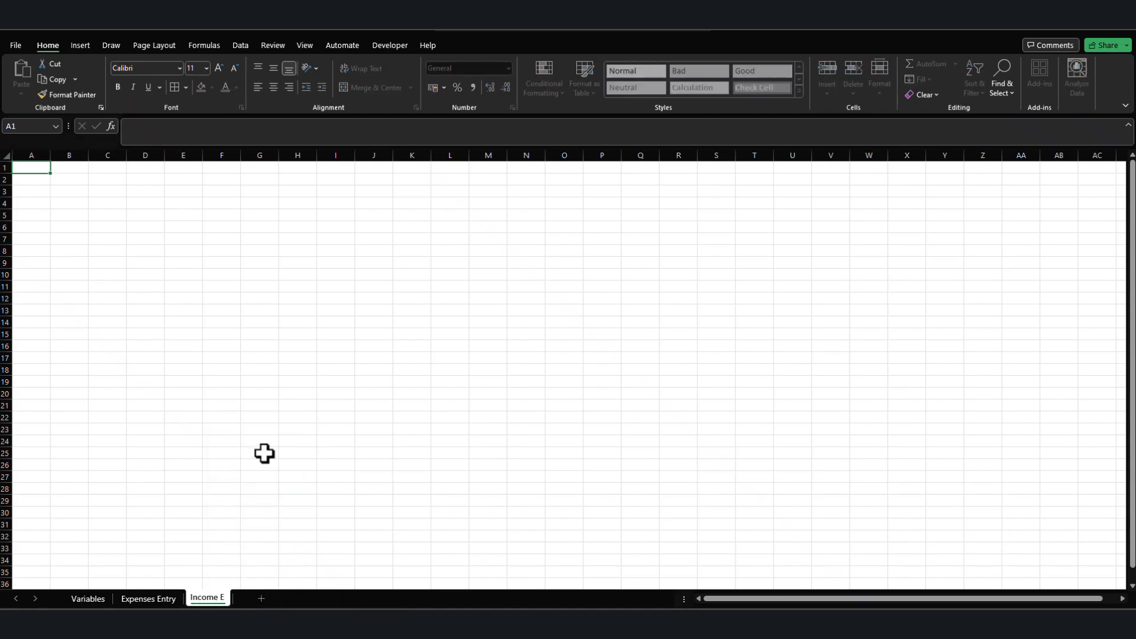
pyautogui.write('Income Entry')
pyautogui.press('Return')
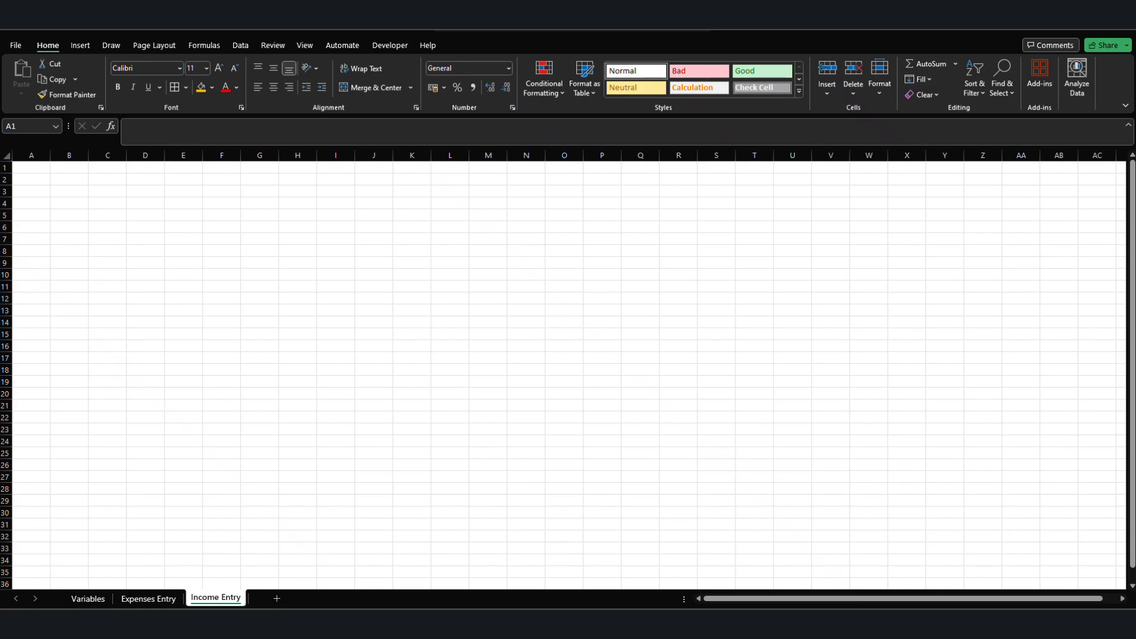
# Enter the headers Month, Salary and Side Hustle in A1 through C1 of the Income Entry sheet.
pyautogui.click(28, 170)
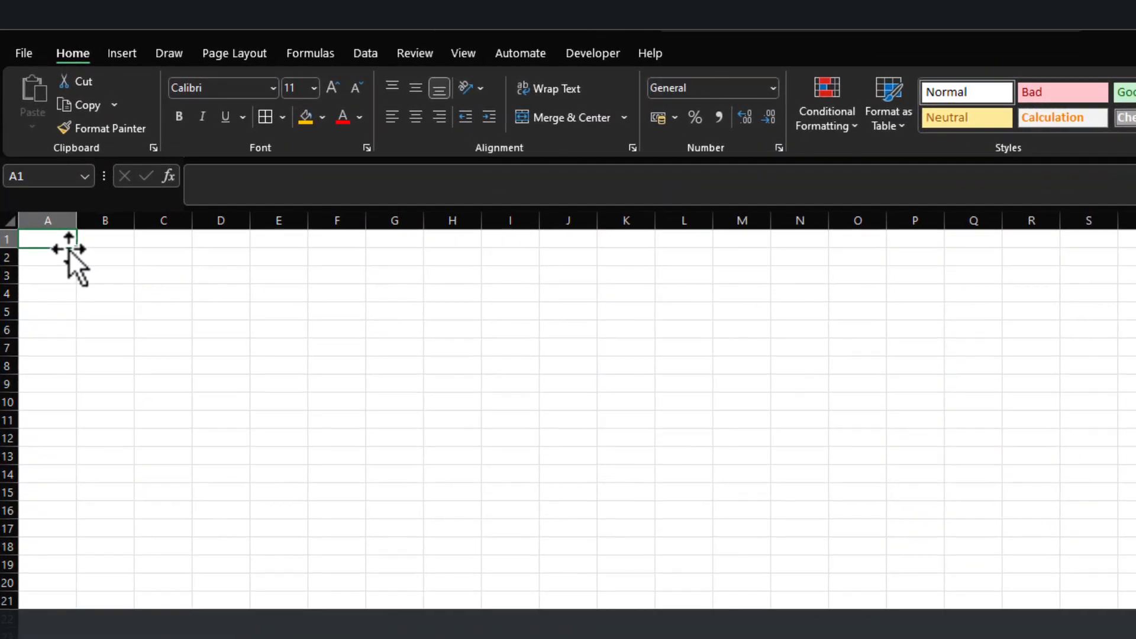
pyautogui.write('Month')
pyautogui.press('Return')
pyautogui.press('Up')
pyautogui.press('Right')
pyautogui.write('Salary')
pyautogui.press('Tab')
pyautogui.write('S')
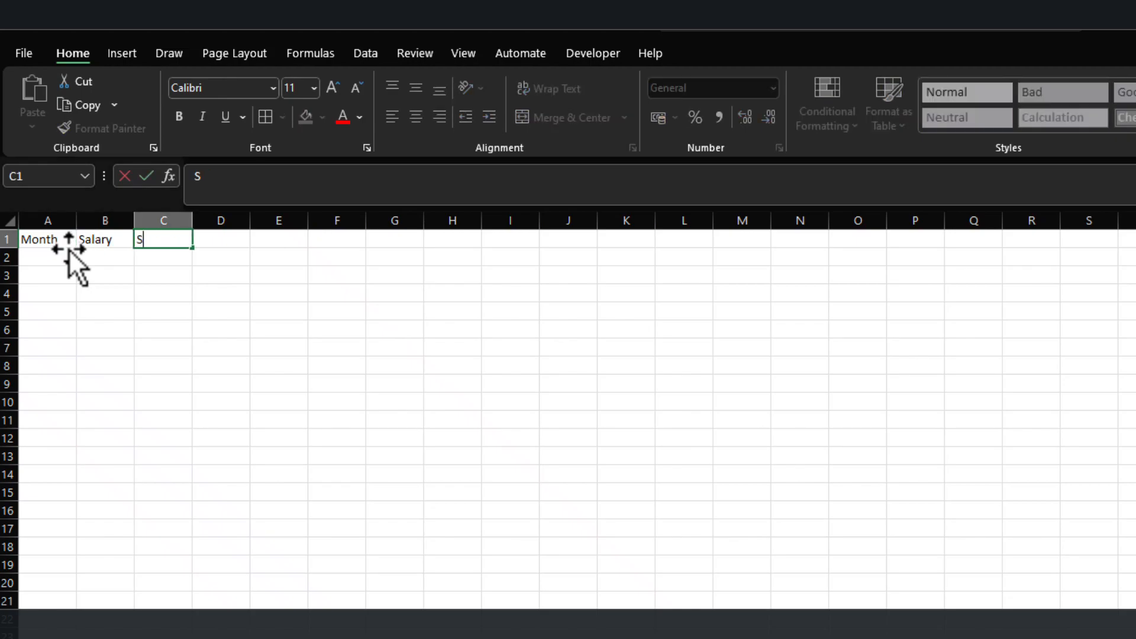
pyautogui.write('ide Hustle')
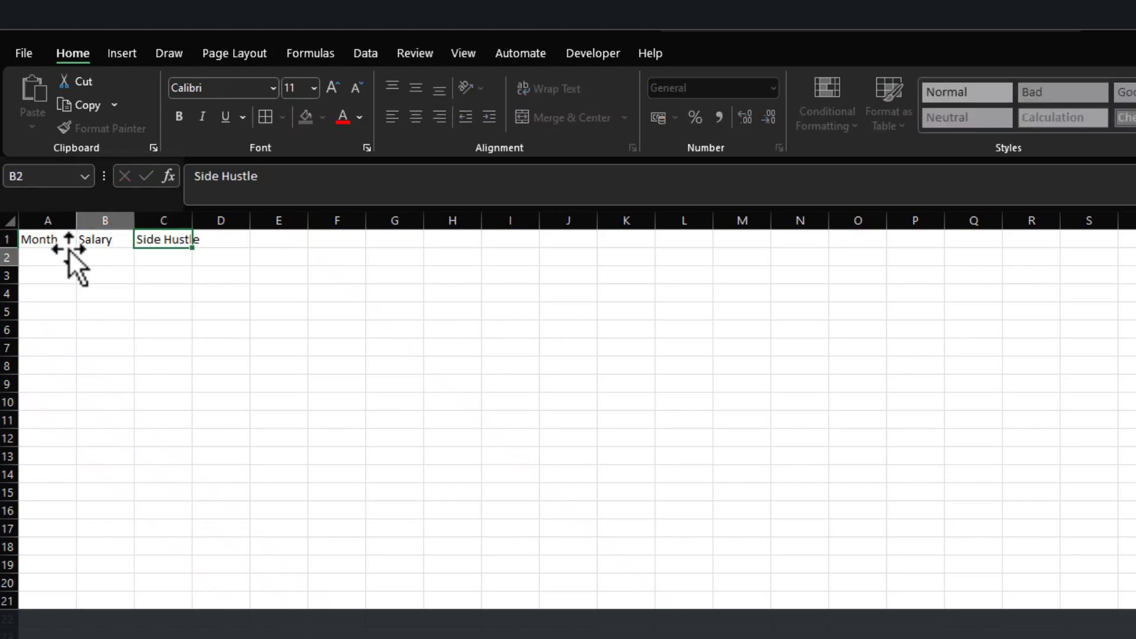
pyautogui.press('Return')
# Add the headers Youtube in D1 and Total Income in E1.
pyautogui.press('Up')
pyautogui.press('Right')
pyautogui.press('Right')
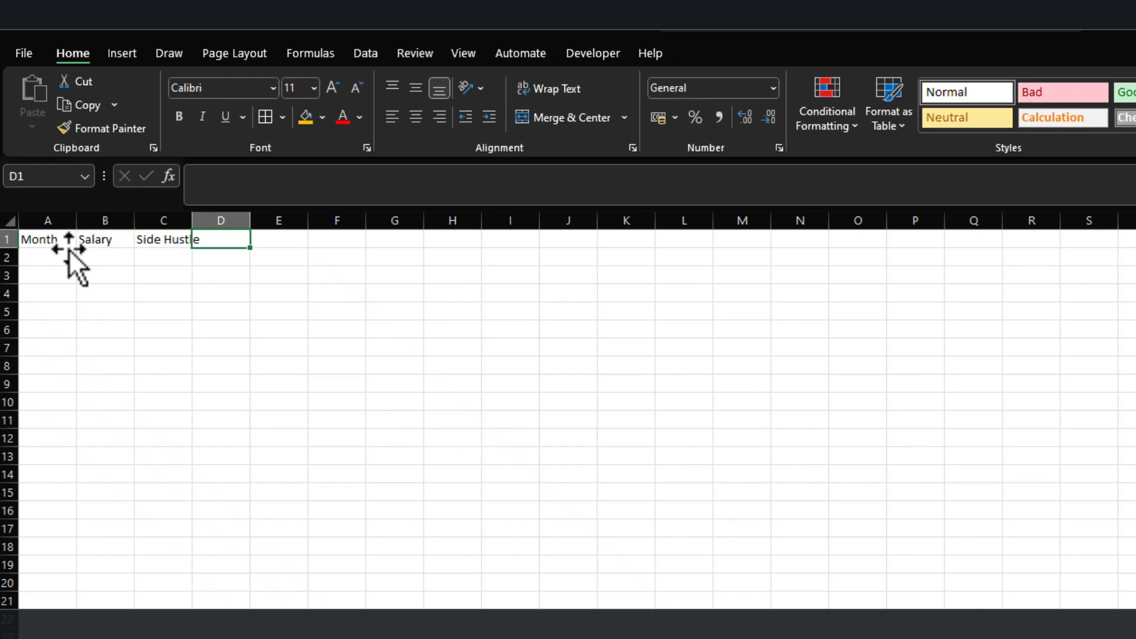
pyautogui.write('Youtuyb')
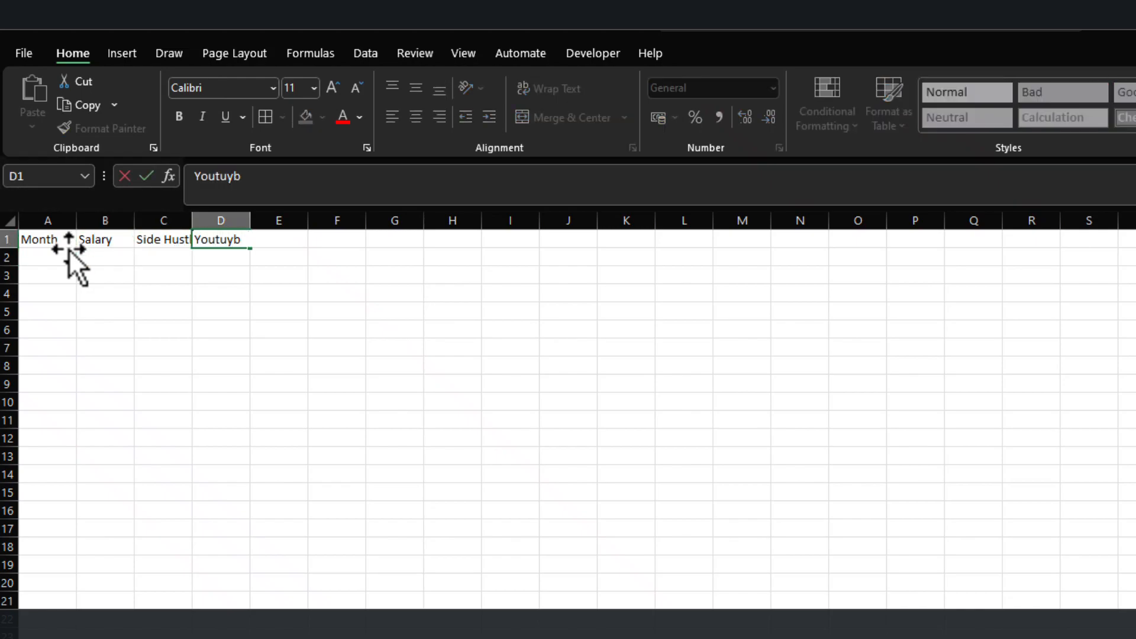
pyautogui.press('Return')
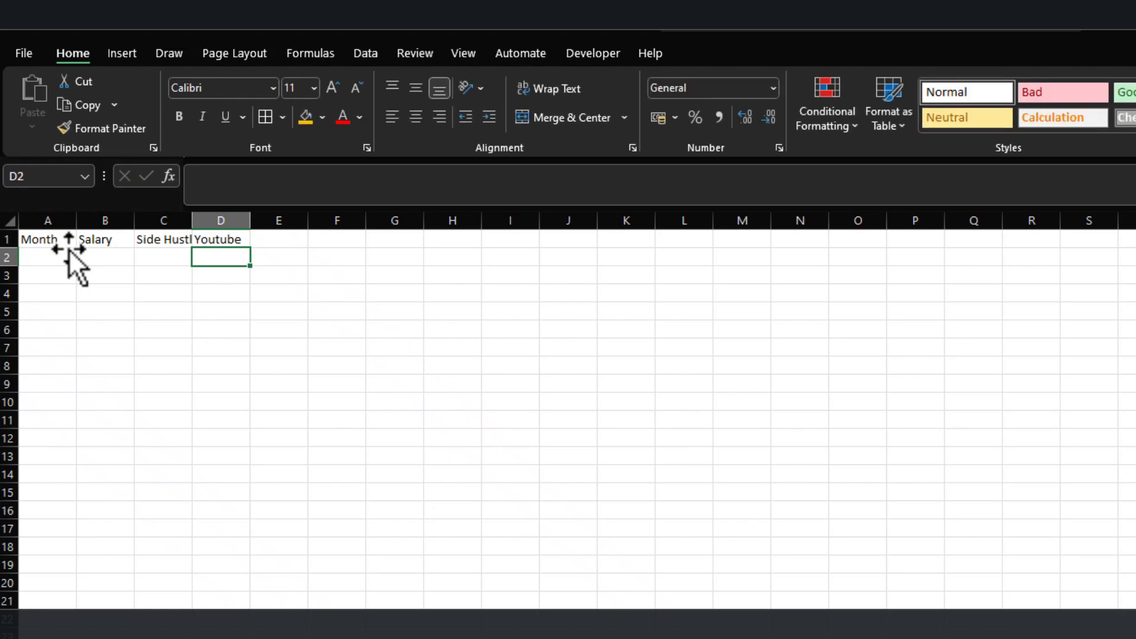
pyautogui.press('Up')
pyautogui.press('Right')
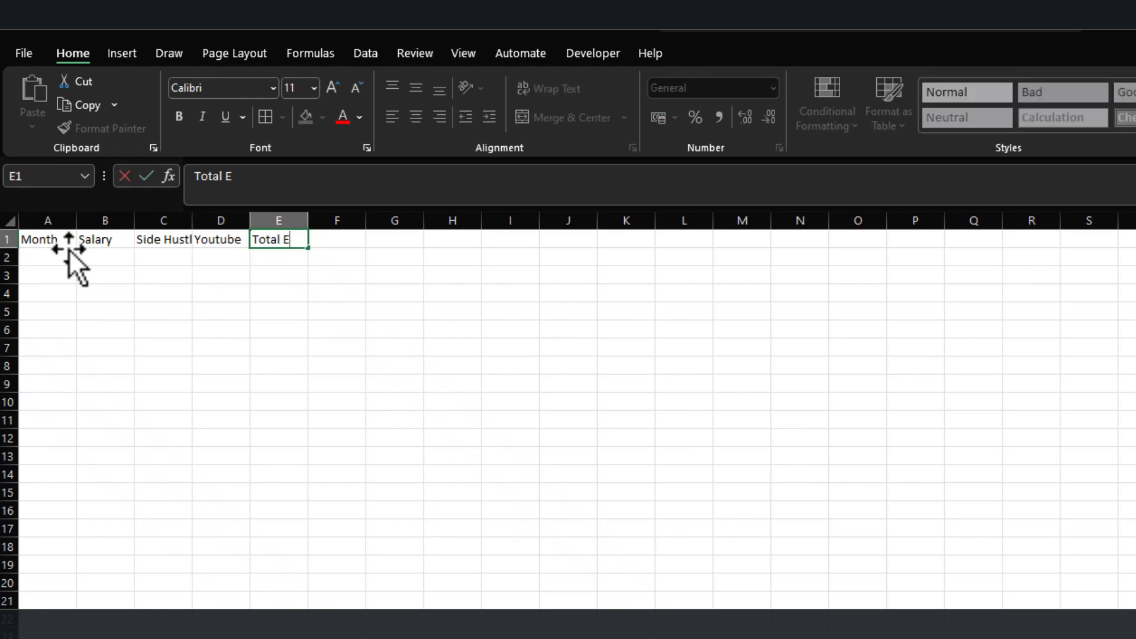
pyautogui.write('ome')
pyautogui.press('Return')
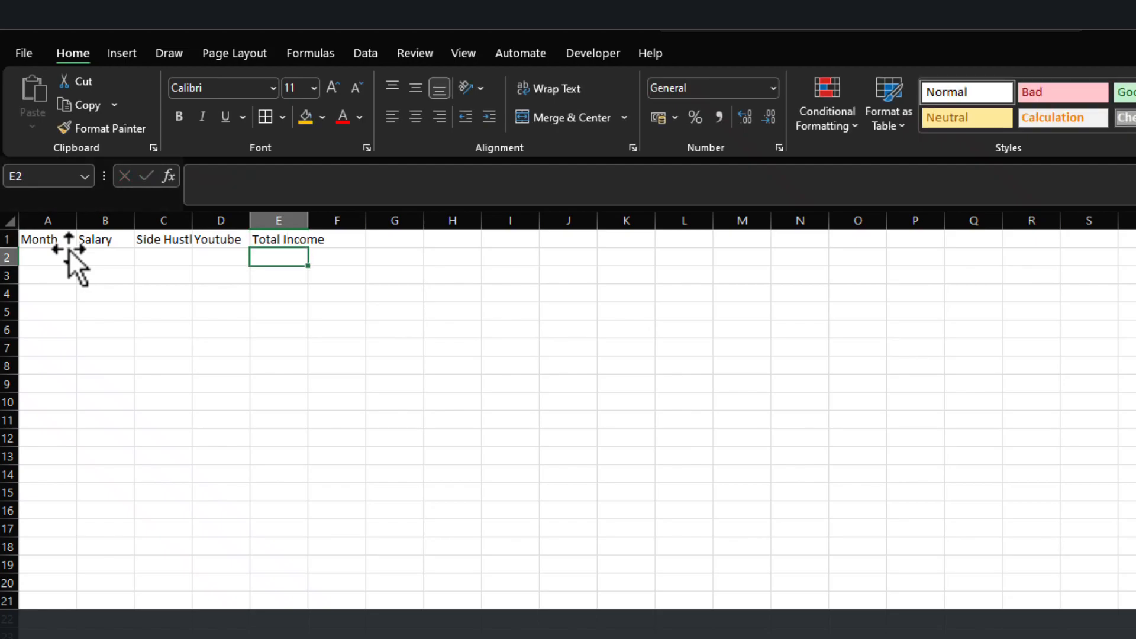
# Add the header Total Expenese in F1.
pyautogui.press('Up')
pyautogui.press('Right')
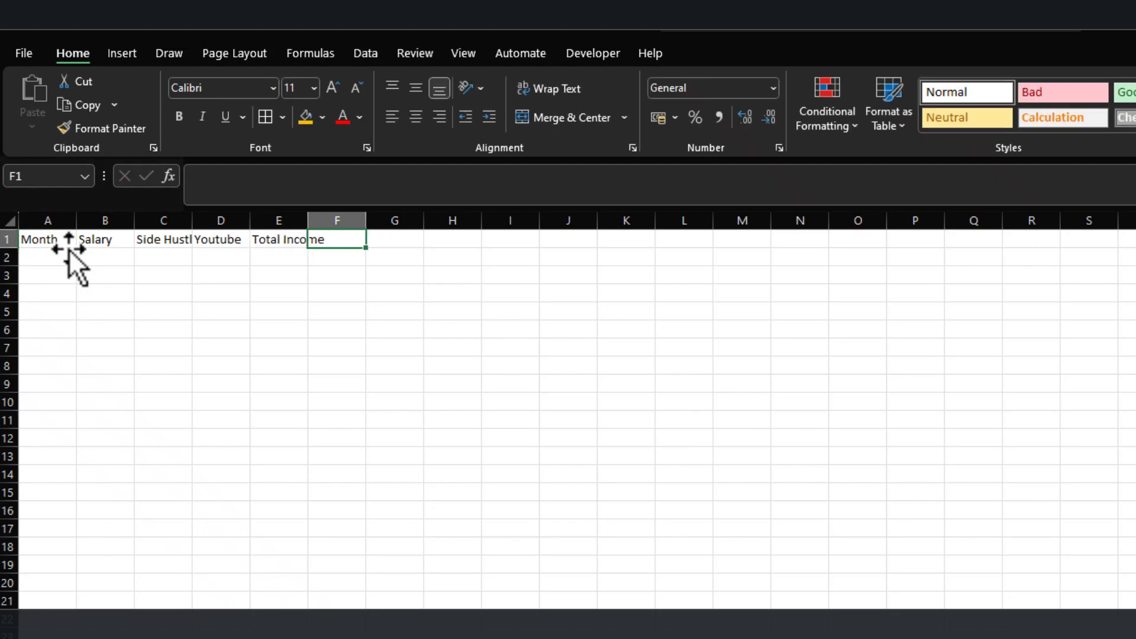
pyautogui.write('Total')
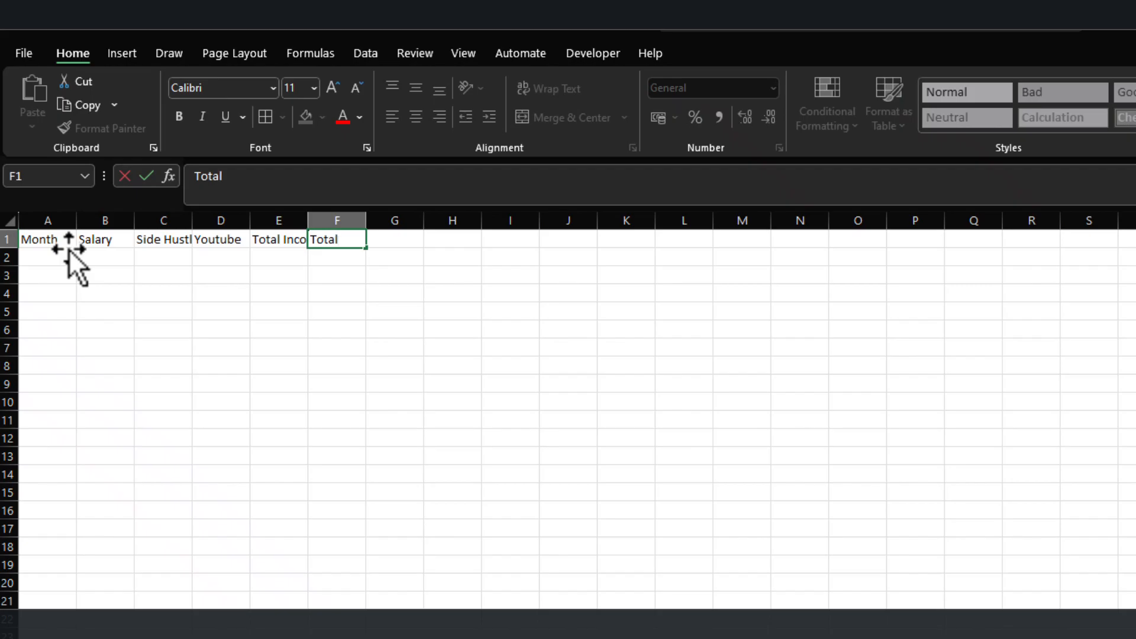
pyautogui.write(' Expenese')
pyautogui.press('Return')
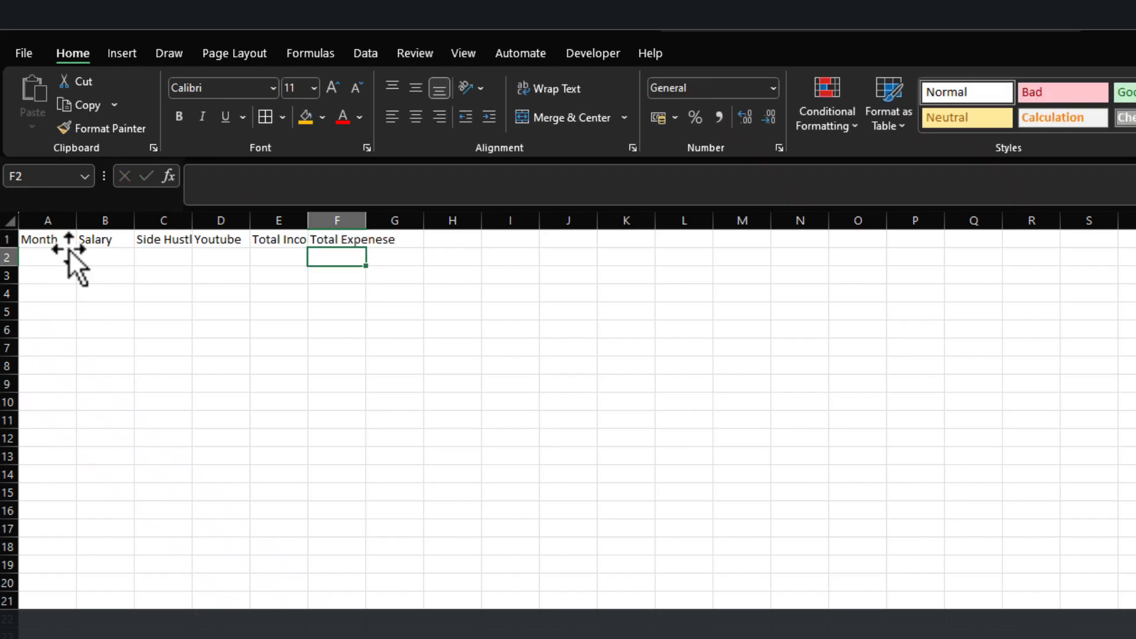
# Autofit all columns to their contents and widen the Month and Salary columns slightly.
pyautogui.click(11, 224)
pyautogui.doubleClick(76, 220)
pyautogui.click(198, 275)
pyautogui.moveTo(62, 220); pyautogui.dragTo(163, 222)
# Enter Jan in A2 and fill the month series down to Dec in A13.
pyautogui.click(74, 258)
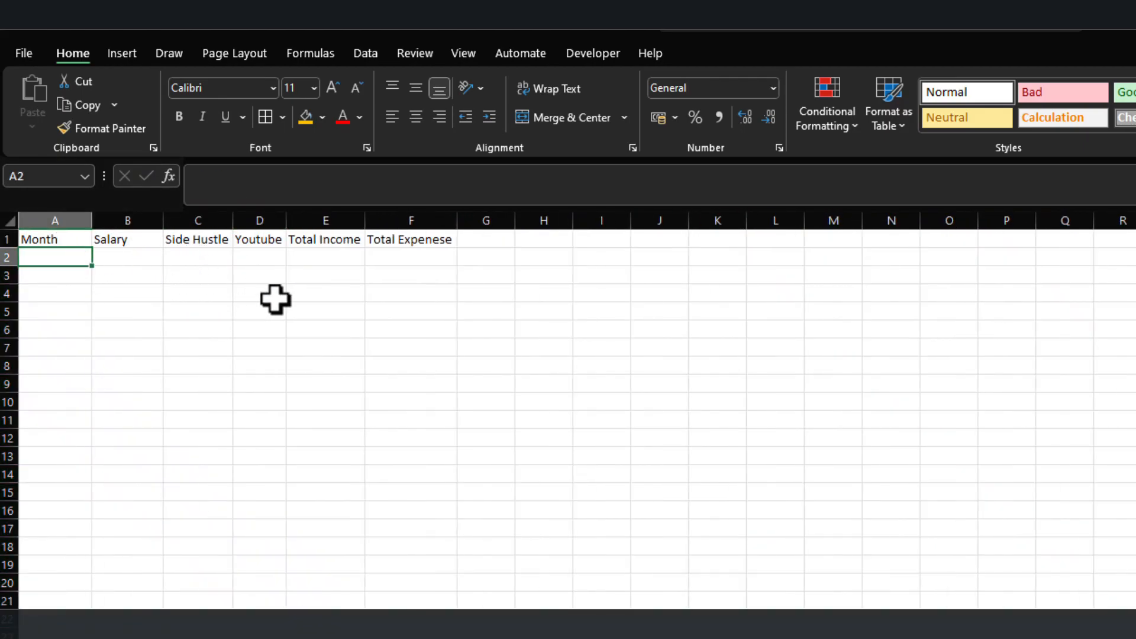
pyautogui.write('Jan')
pyautogui.press('Return')
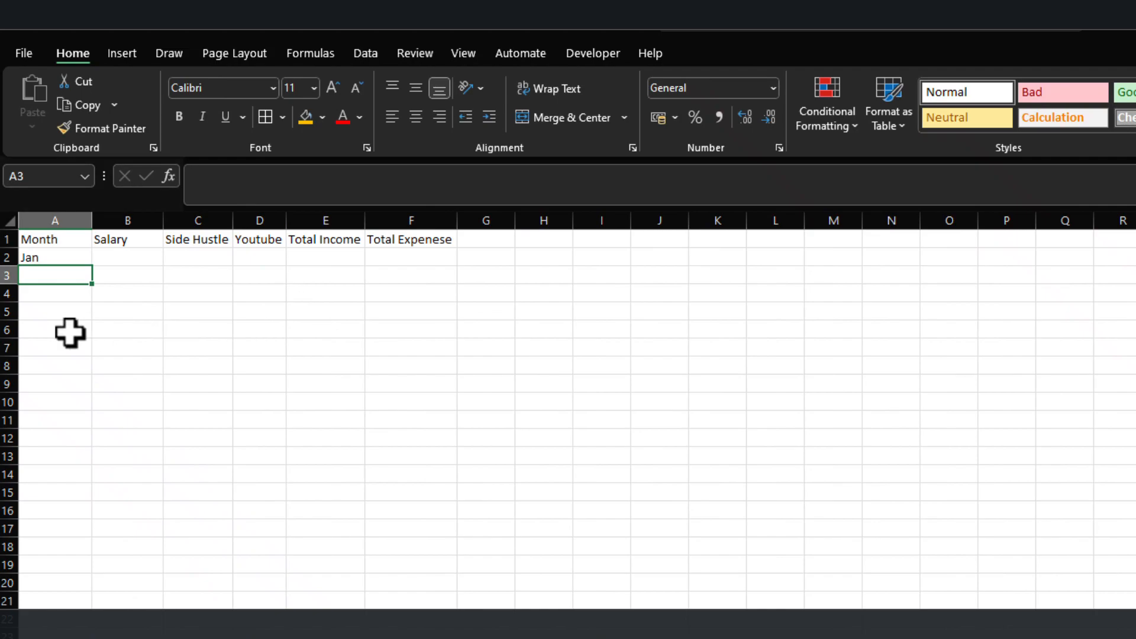
pyautogui.click(76, 256)
pyautogui.moveTo(95, 270); pyautogui.dragTo(99, 465)
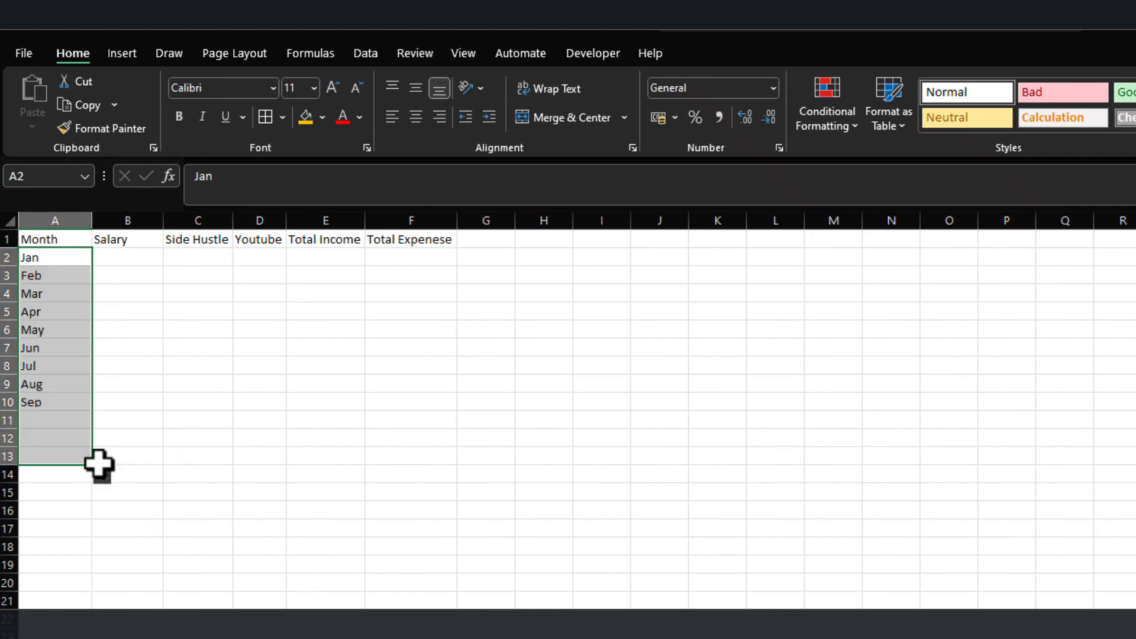
# Enter the January sample income: 2555 for Salary, 85 for Side Hustle and 8565 for Youtube.
pyautogui.click(140, 264)
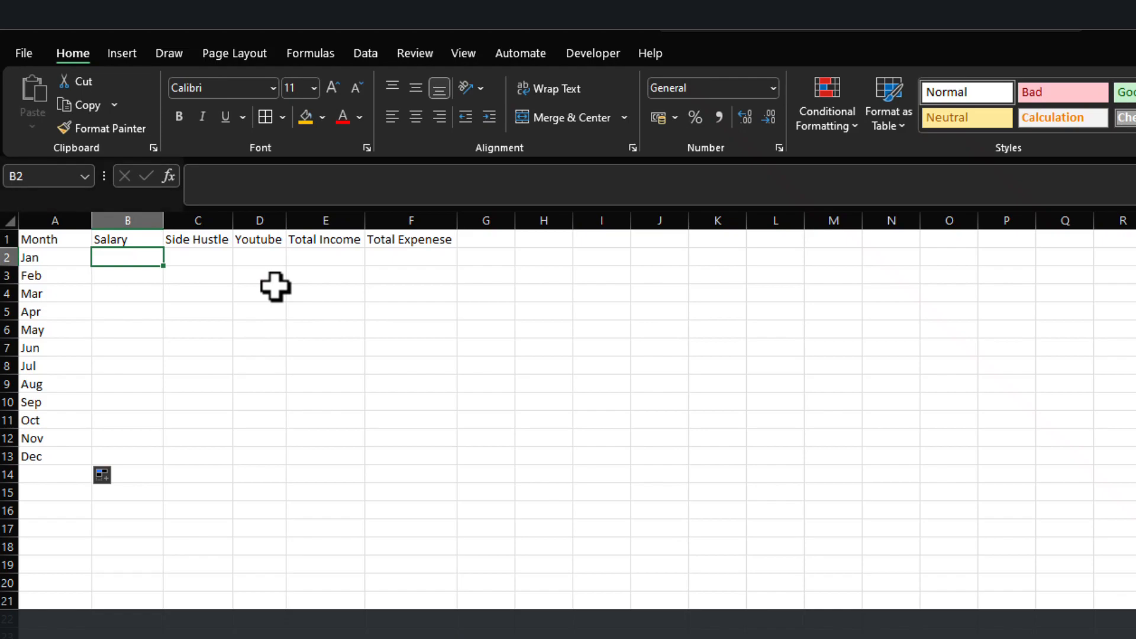
pyautogui.write('25')
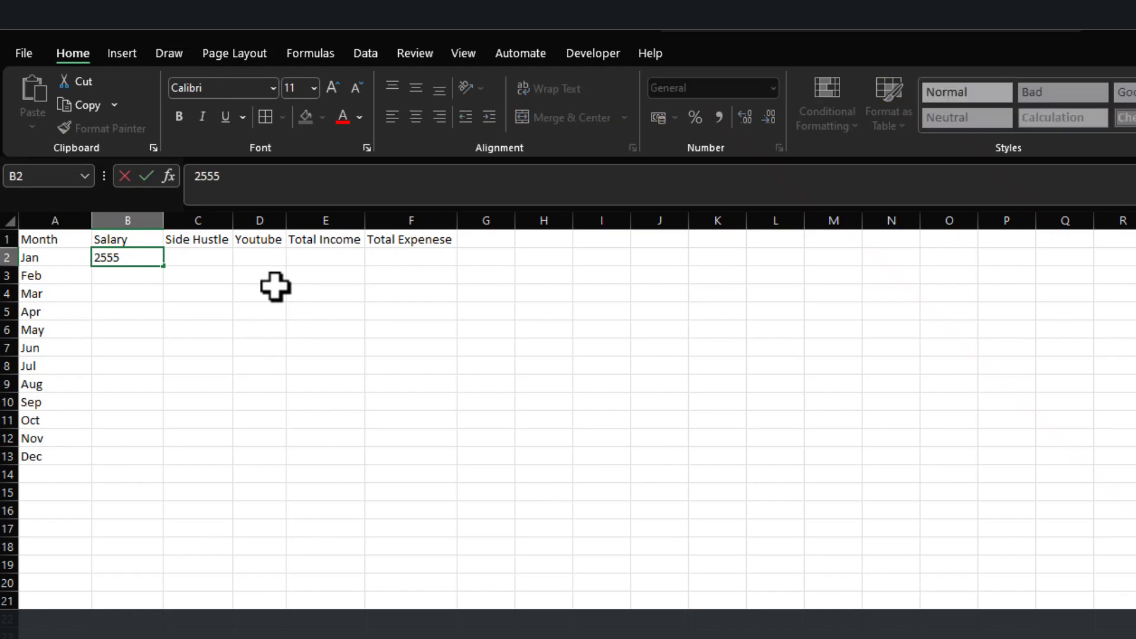
pyautogui.write('55')
pyautogui.press('Return')
pyautogui.press('Up')
pyautogui.press('Right')
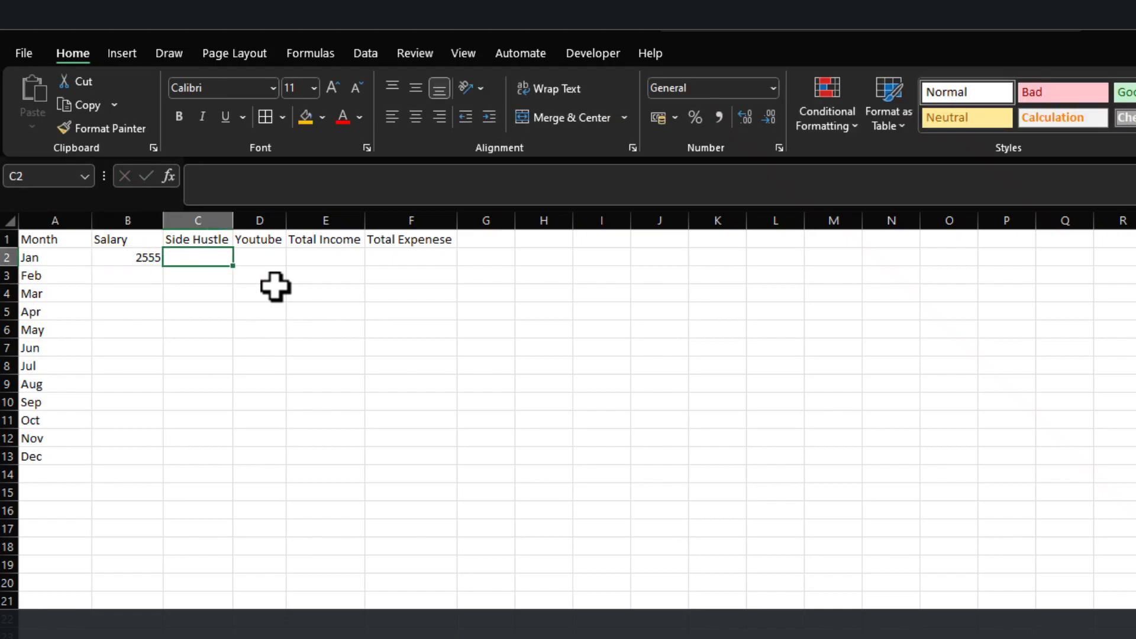
pyautogui.write('85')
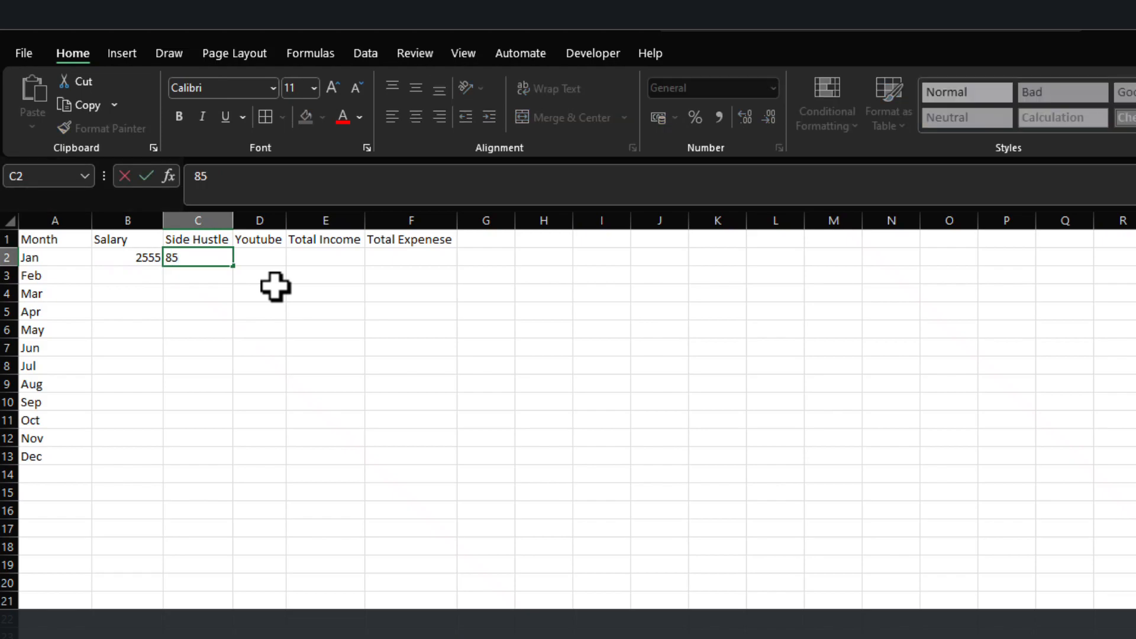
pyautogui.press('Tab')
pyautogui.write('85')
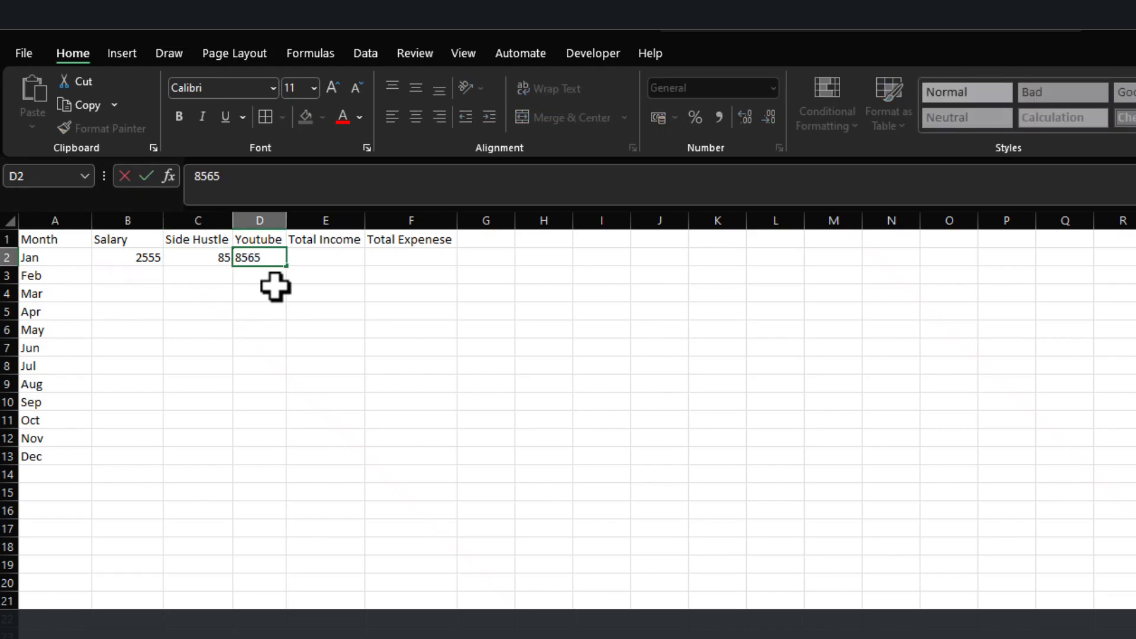
pyautogui.write('65')
pyautogui.press('Return')
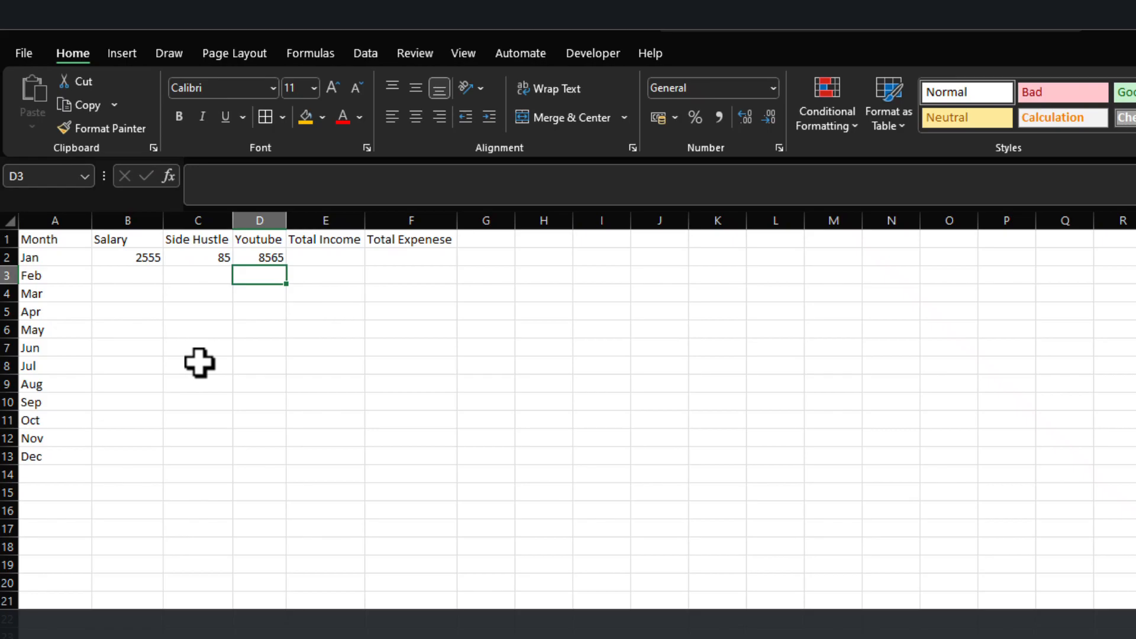
# Format B2:D13 as Currency without decimals and centre the cells horizontally and vertically.
pyautogui.moveTo(122, 255); pyautogui.dragTo(281, 452)
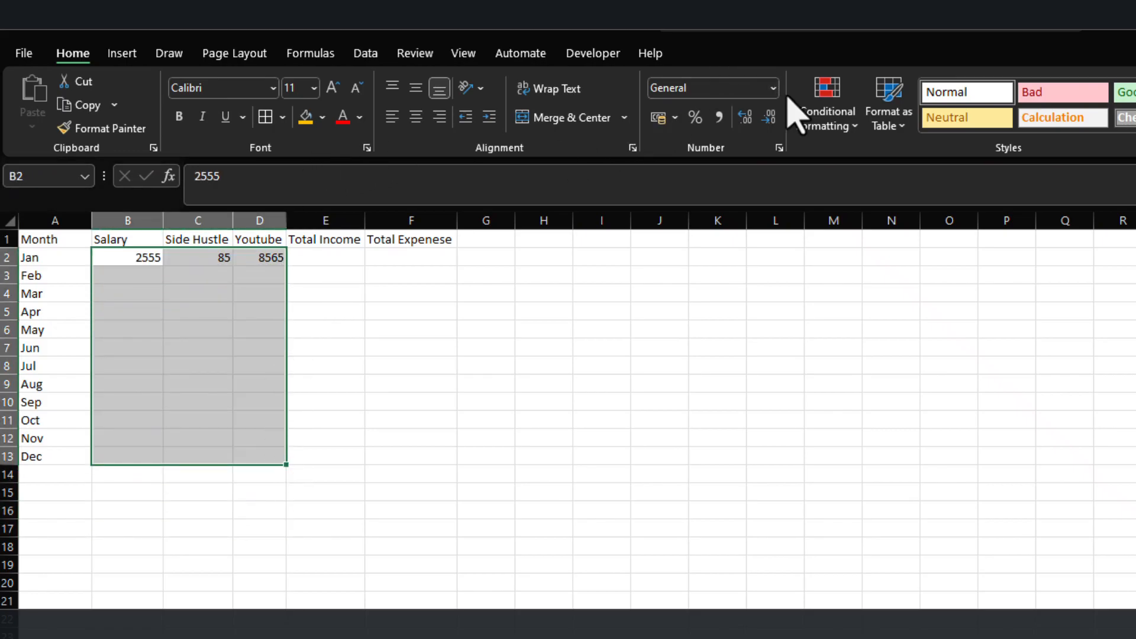
pyautogui.click(773, 89)
pyautogui.click(764, 225)
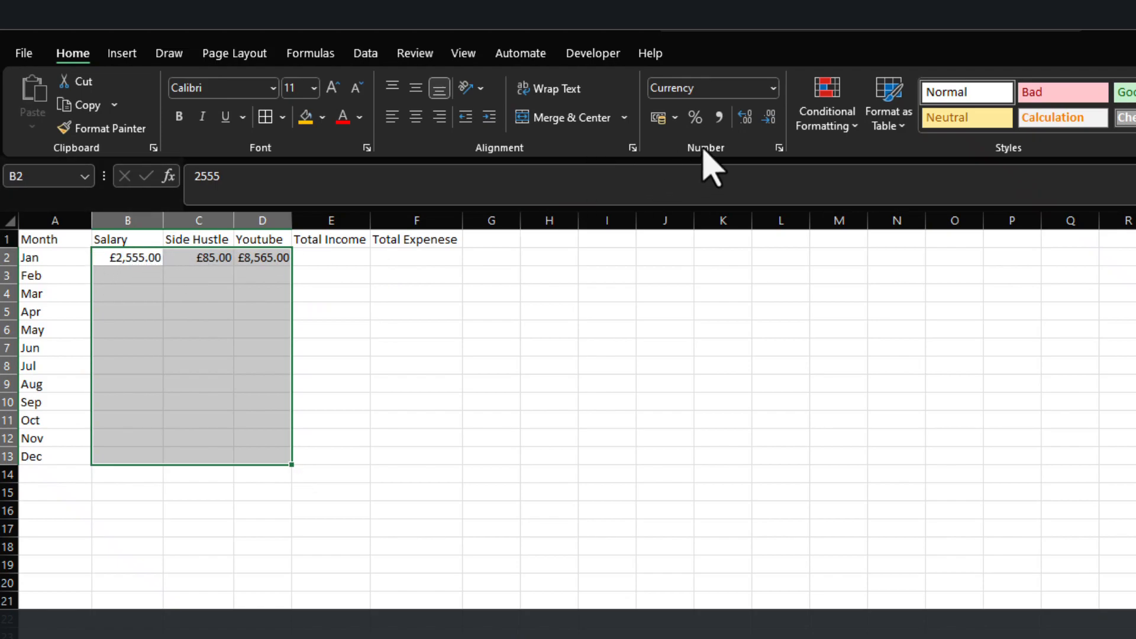
pyautogui.click(768, 118)
pyautogui.click(768, 117)
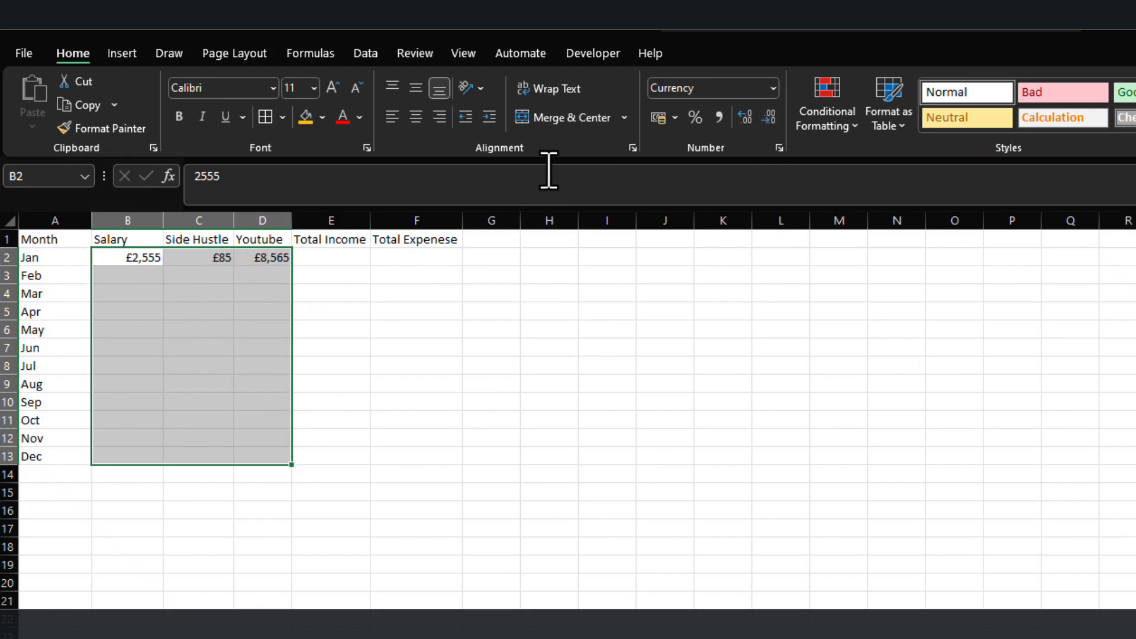
pyautogui.click(416, 116)
pyautogui.click(416, 88)
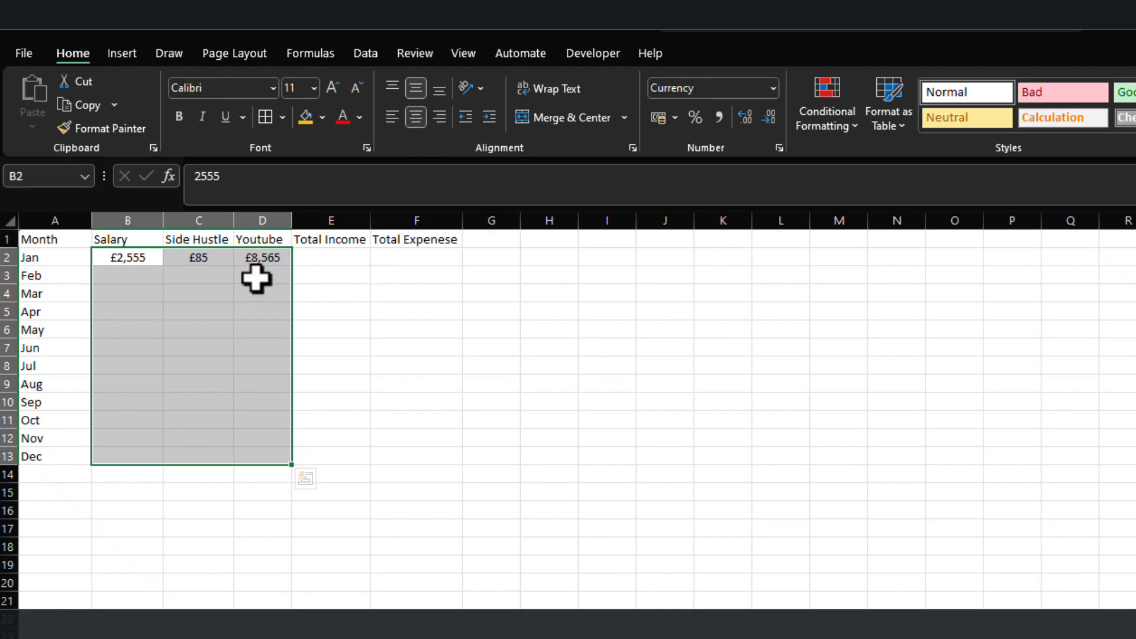
# Fill the header cells A1:D1 with the standard green colour.
pyautogui.click(108, 240)
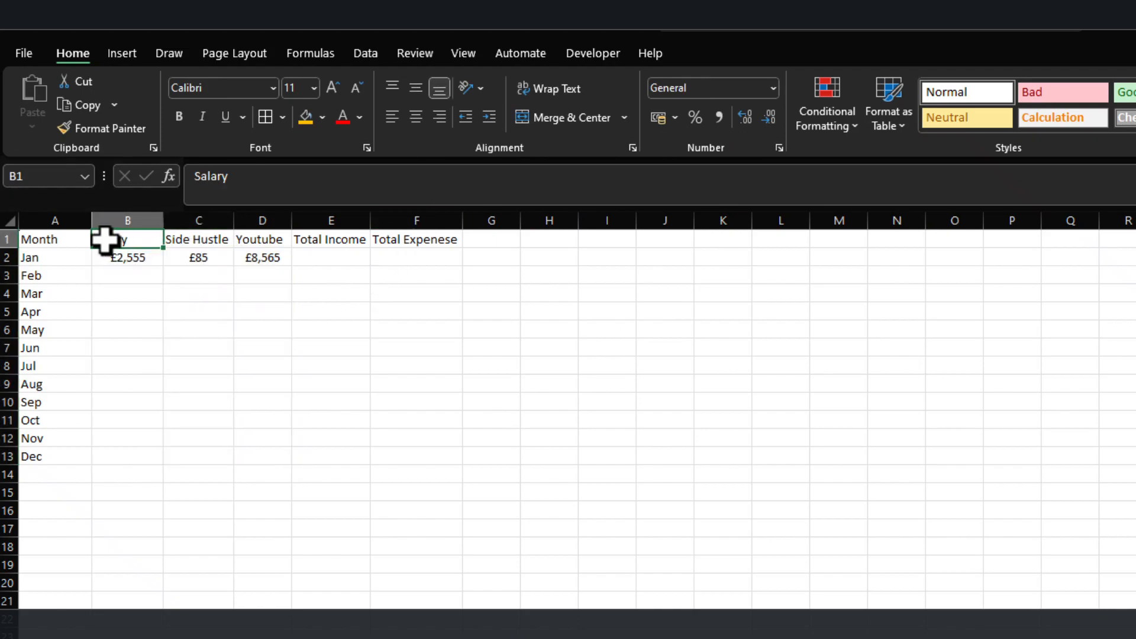
pyautogui.moveTo(33, 237); pyautogui.dragTo(287, 241)
pyautogui.click(321, 116)
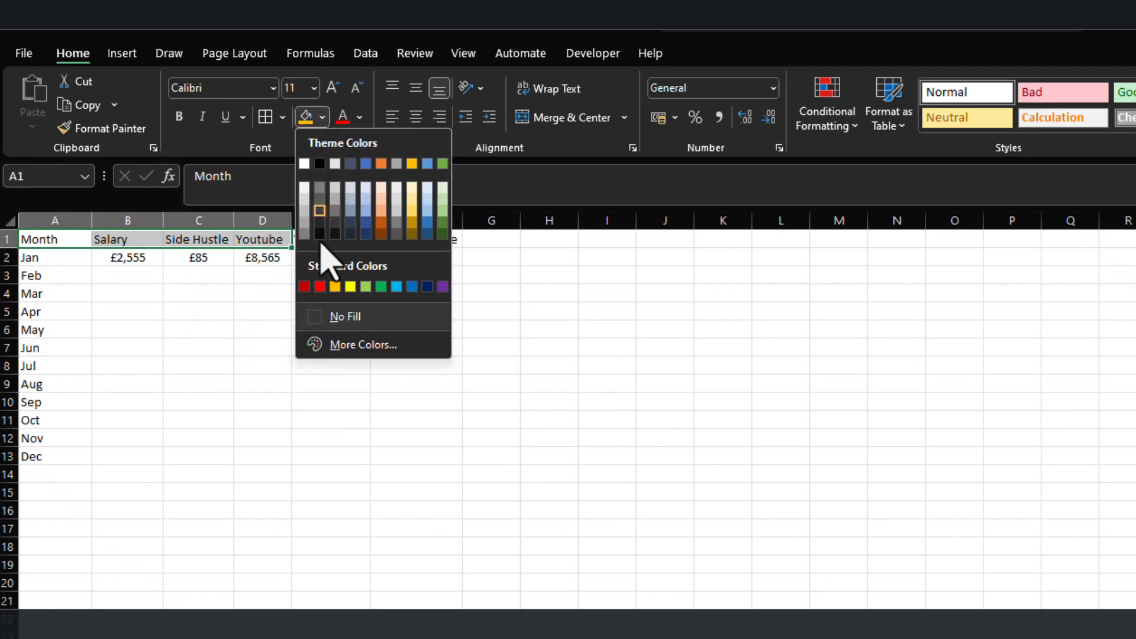
pyautogui.click(382, 287)
pyautogui.click(127, 332)
# Fill the Total Income and Total Expenese columns, E1:F13, with red and set their font to the light grey theme colour.
pyautogui.moveTo(330, 239); pyautogui.dragTo(446, 464)
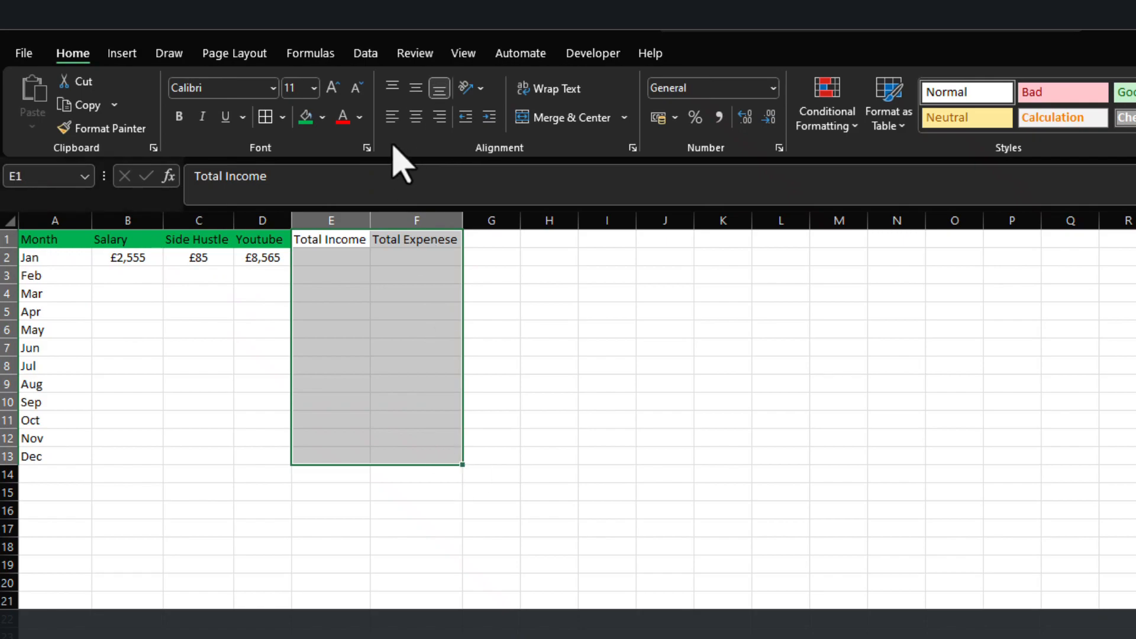
pyautogui.click(323, 117)
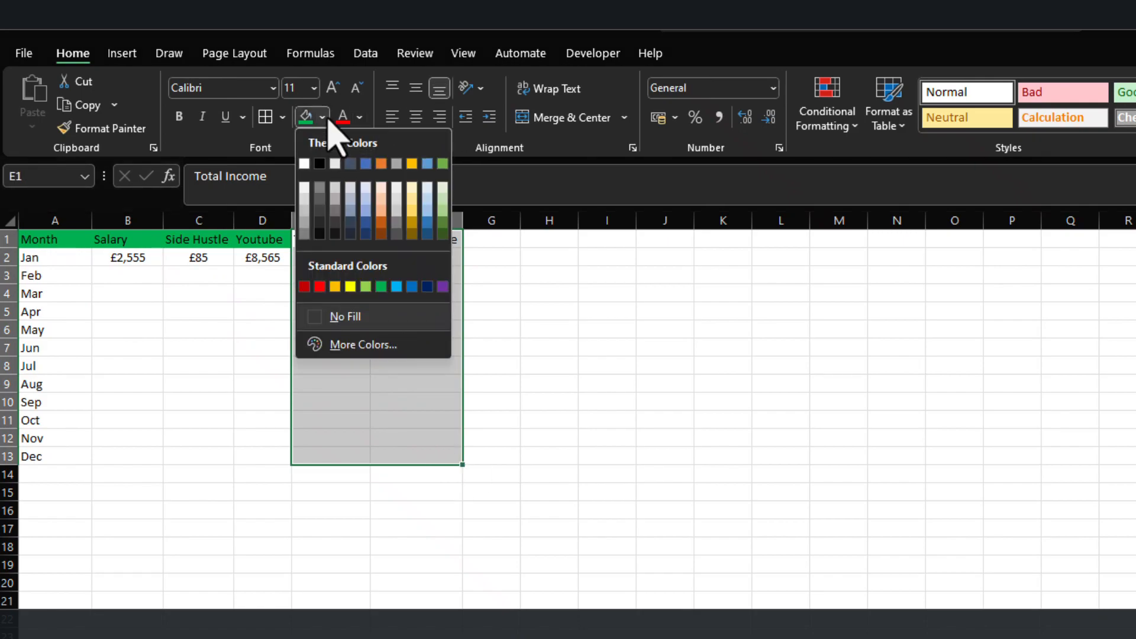
pyautogui.click(319, 286)
pyautogui.click(360, 117)
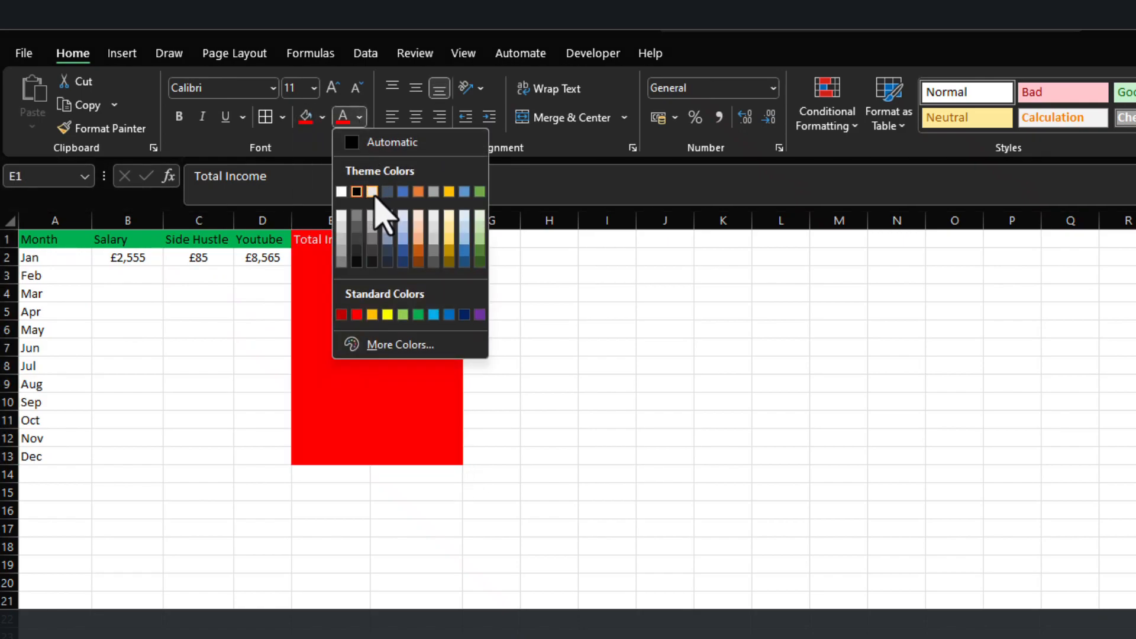
pyautogui.click(373, 193)
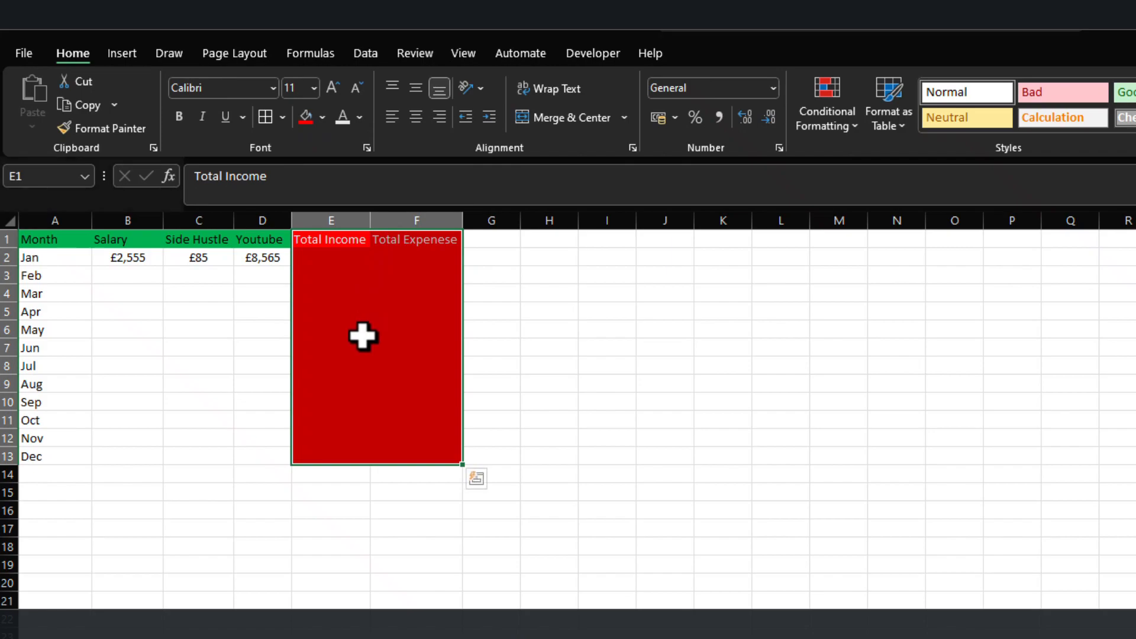
# Apply all borders to the income table range A1:F13.
pyautogui.click(314, 237)
pyautogui.moveTo(22, 238); pyautogui.dragTo(443, 463)
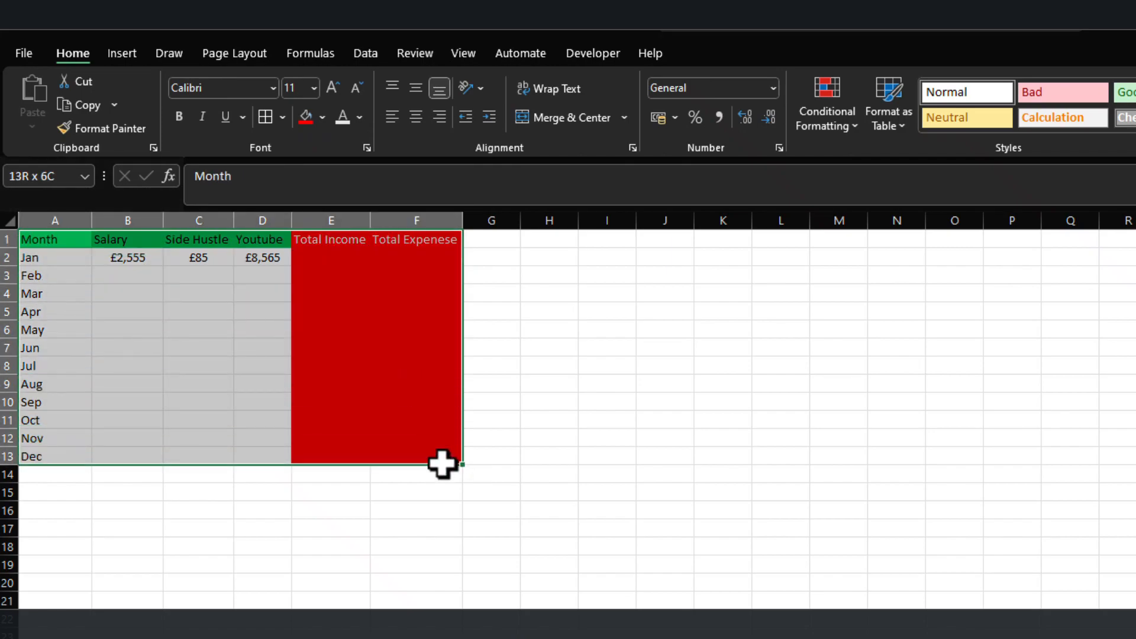
pyautogui.click(267, 118)
pyautogui.click(263, 563)
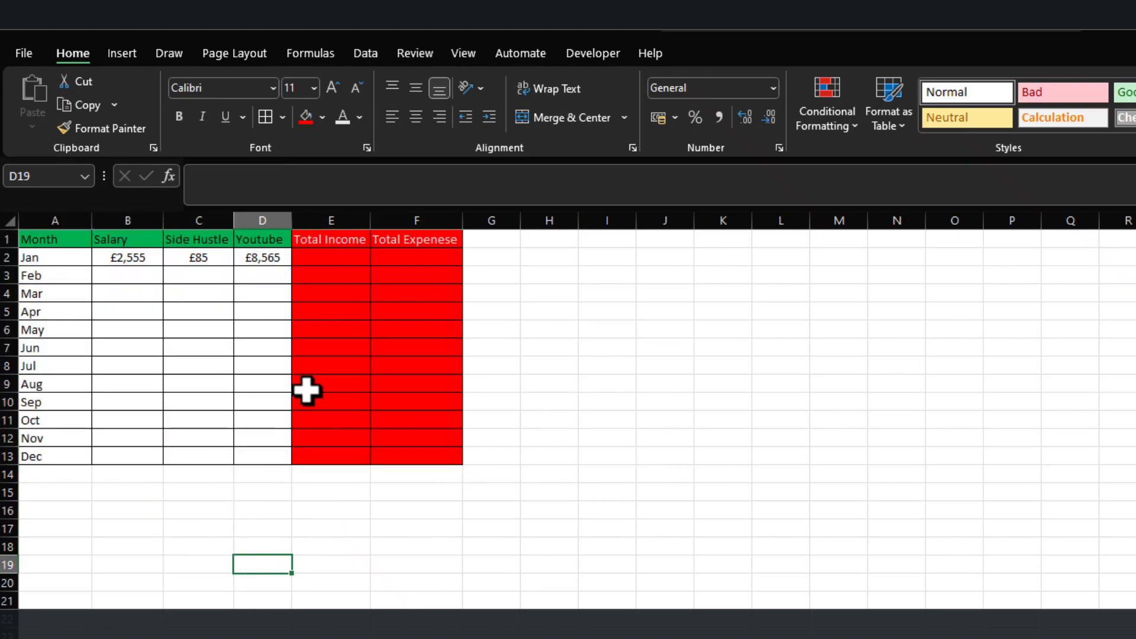
# Sum B2:D2 in Total Income cell E2 and fill the formula down to E13.
pyautogui.click(315, 257)
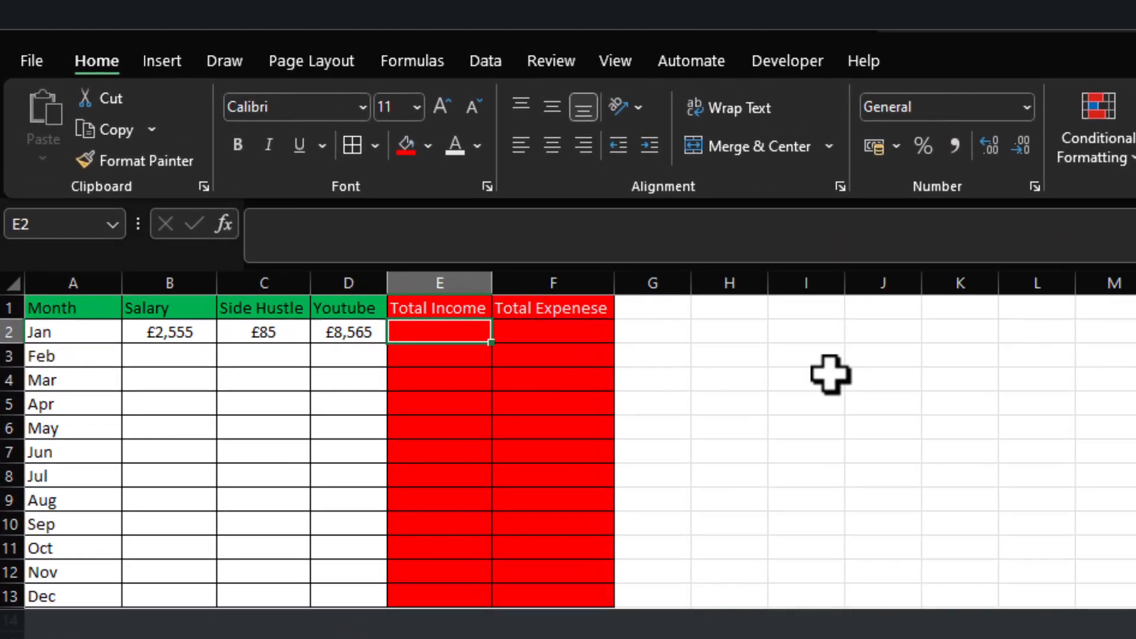
pyautogui.write('=sum')
pyautogui.press('Tab')
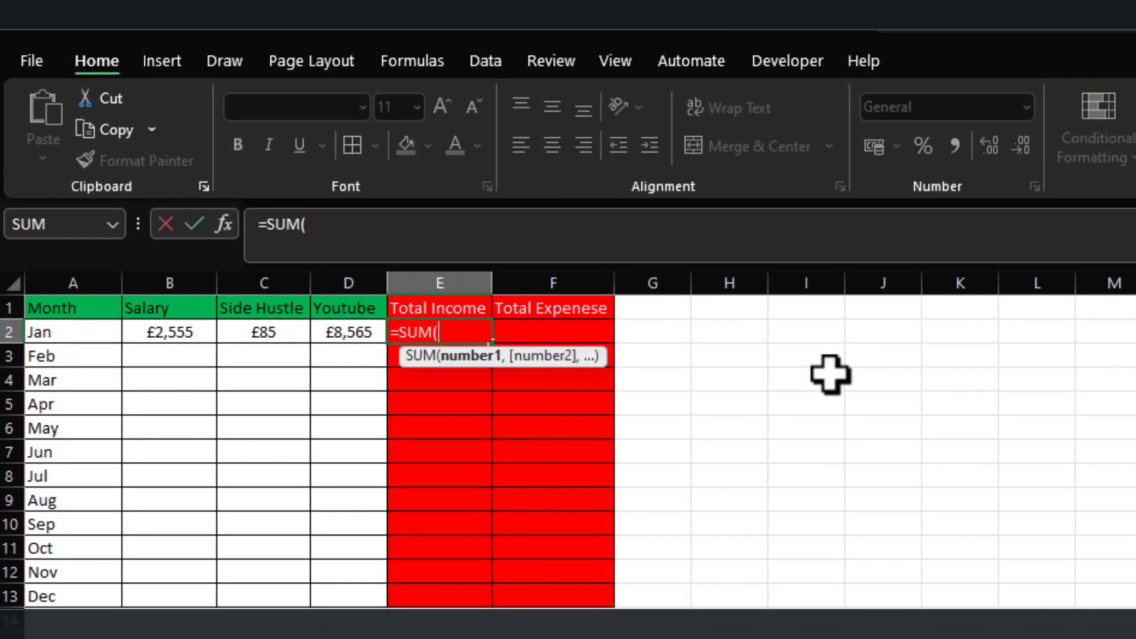
pyautogui.moveTo(160, 330); pyautogui.dragTo(316, 336)
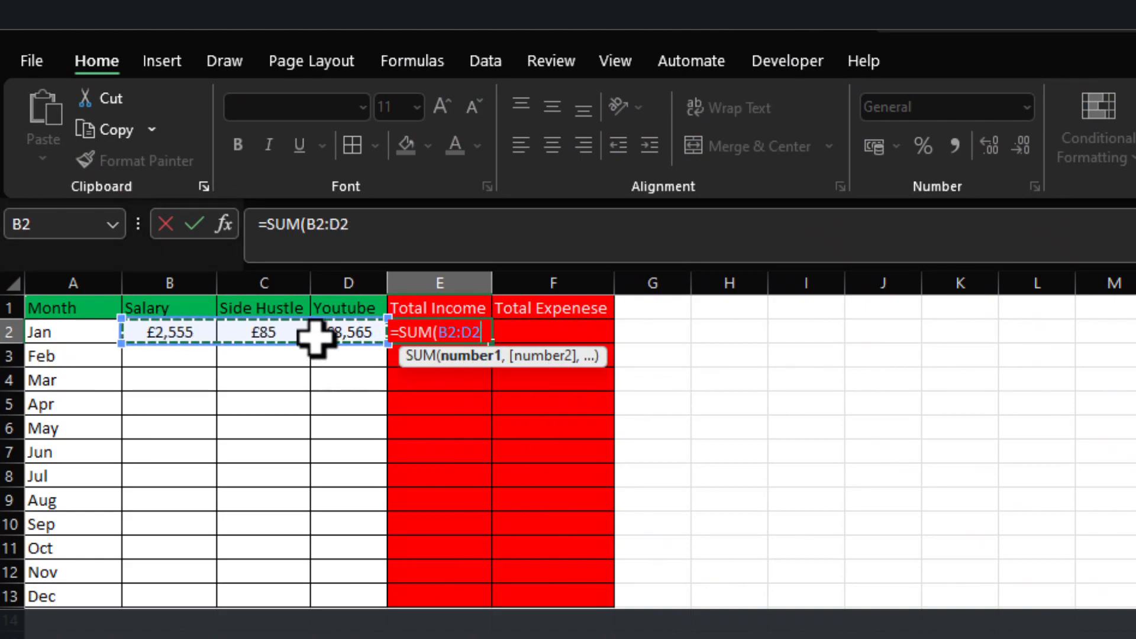
pyautogui.press('Return')
pyautogui.press('Up')
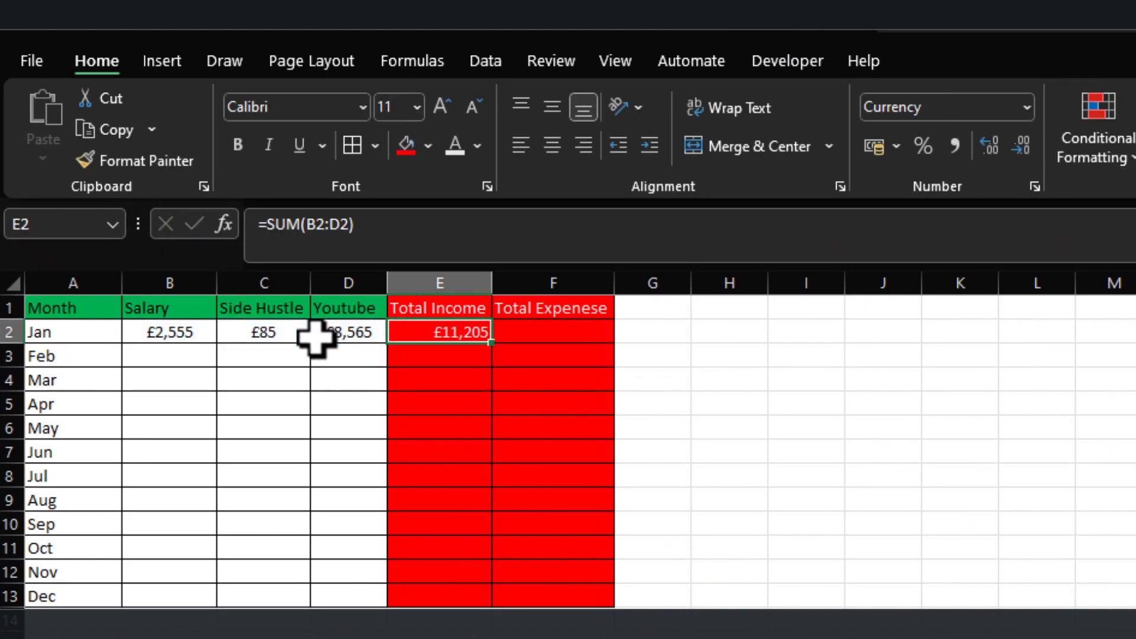
pyautogui.moveTo(491, 343); pyautogui.dragTo(500, 607)
pyautogui.click(355, 635)
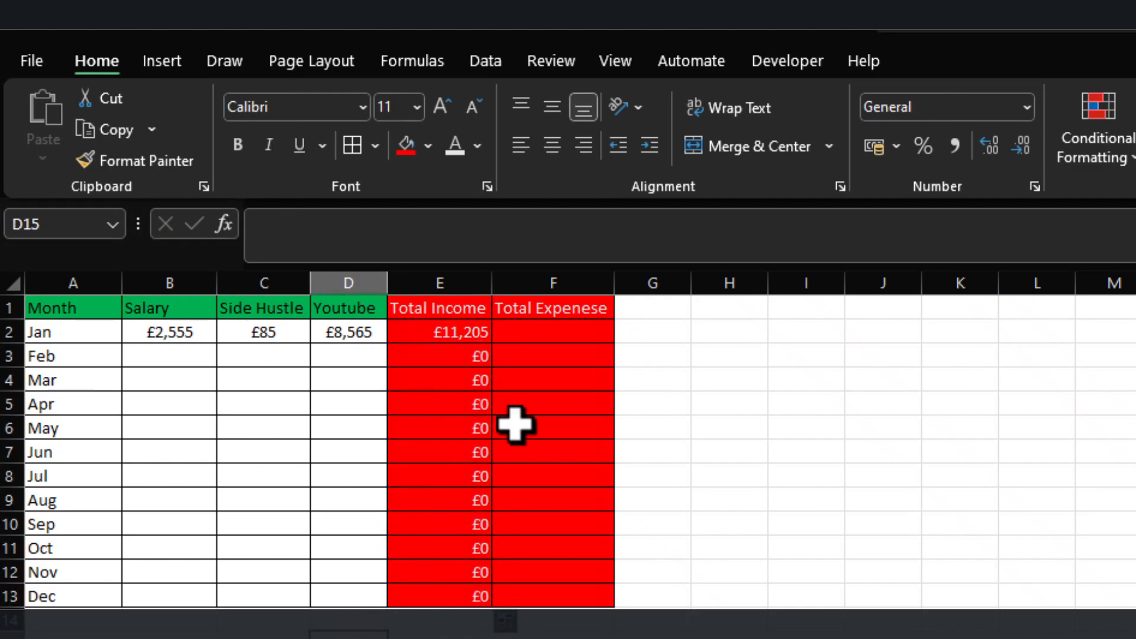
# Begin a SUMIF formula in Total Expenese cell F2 with the Expenses Entry Month column B:B as its range.
pyautogui.click(564, 328)
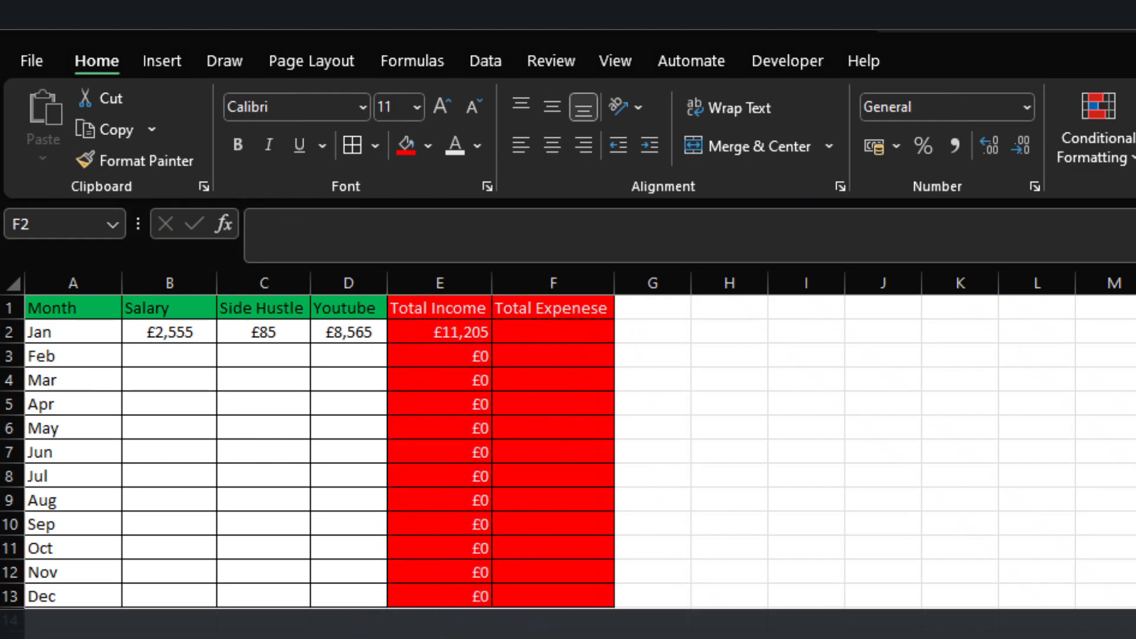
pyautogui.click(539, 334)
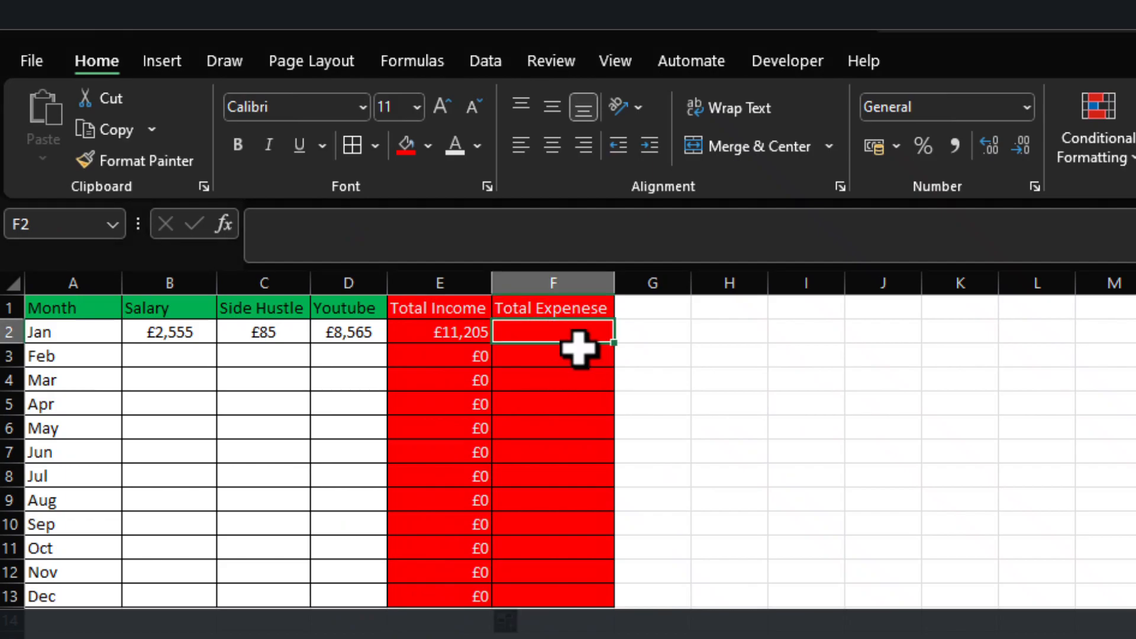
pyautogui.write('=')
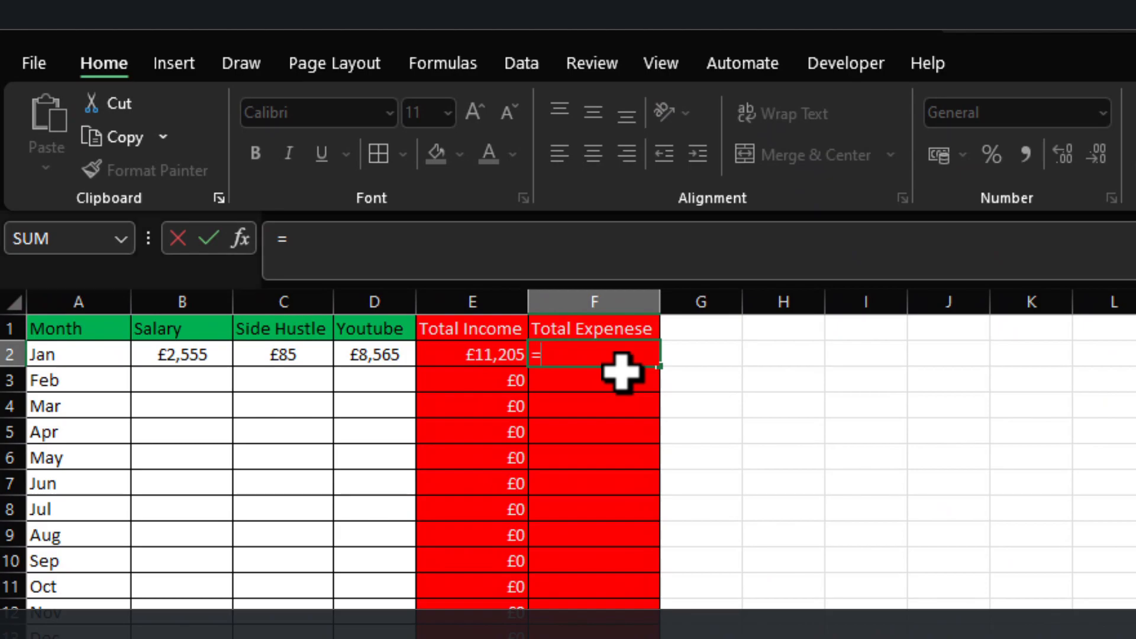
pyautogui.write('sumif')
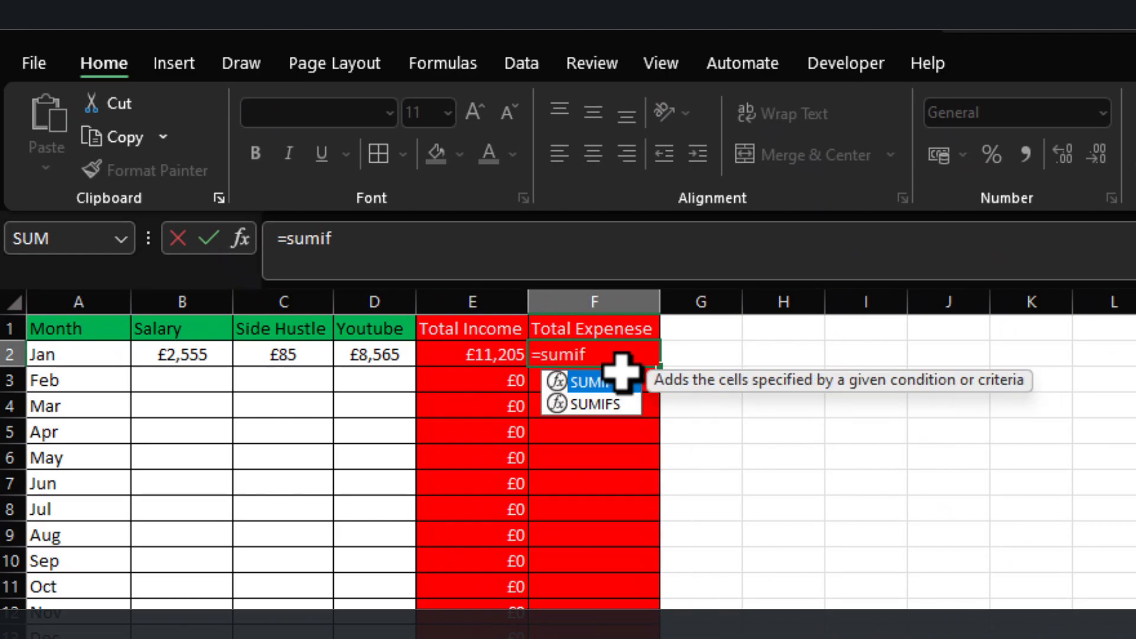
pyautogui.press('Tab')
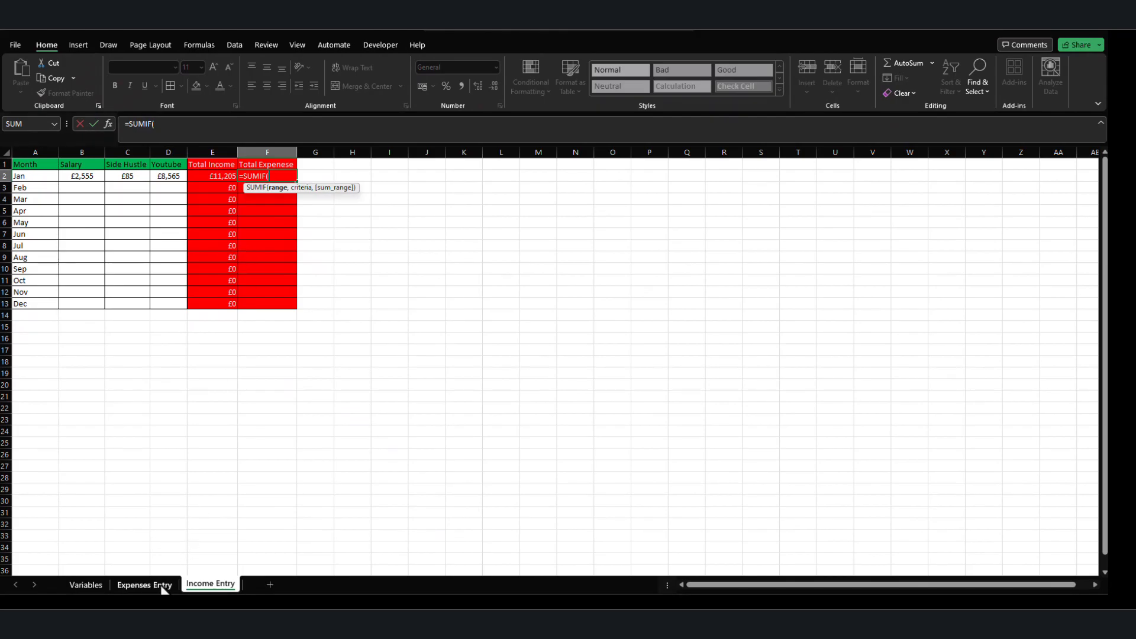
pyautogui.click(163, 588)
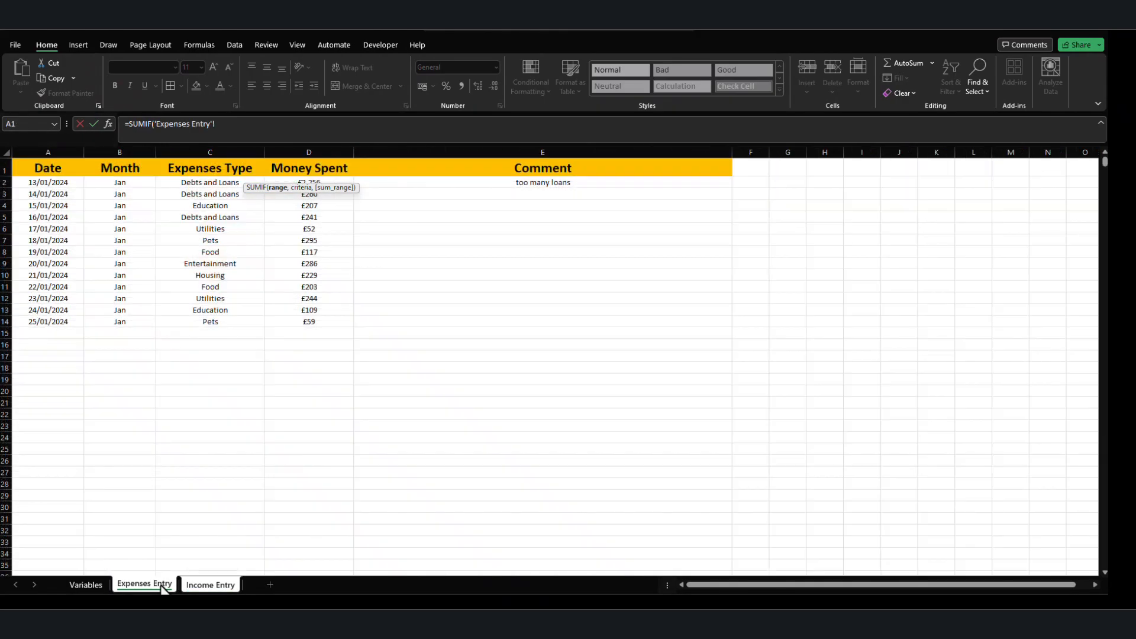
pyautogui.click(121, 152)
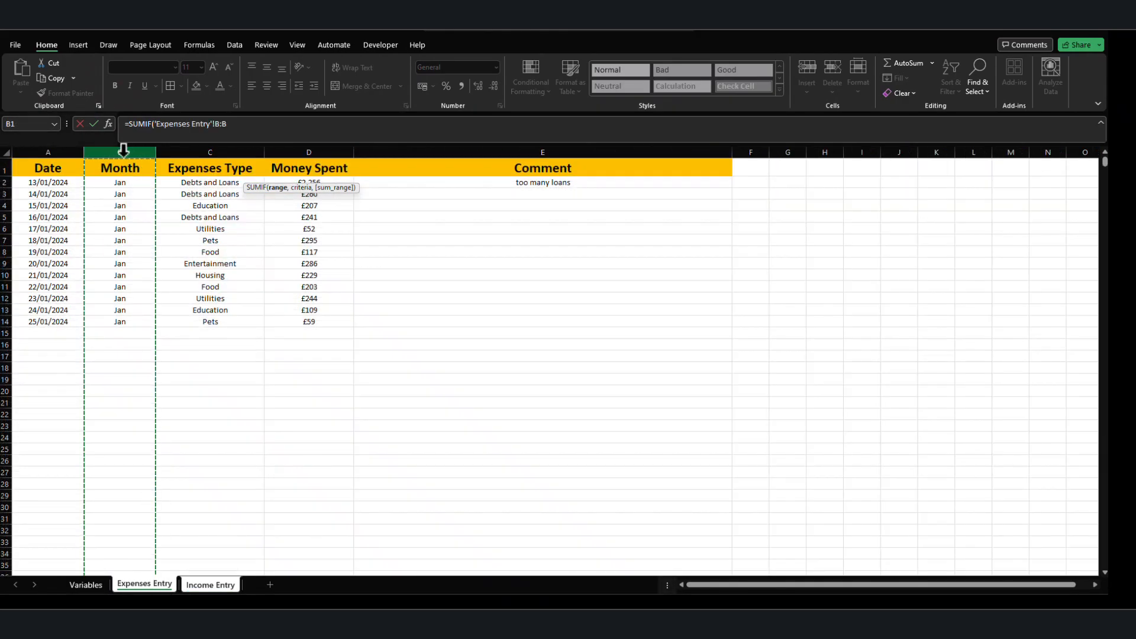
pyautogui.click(240, 125)
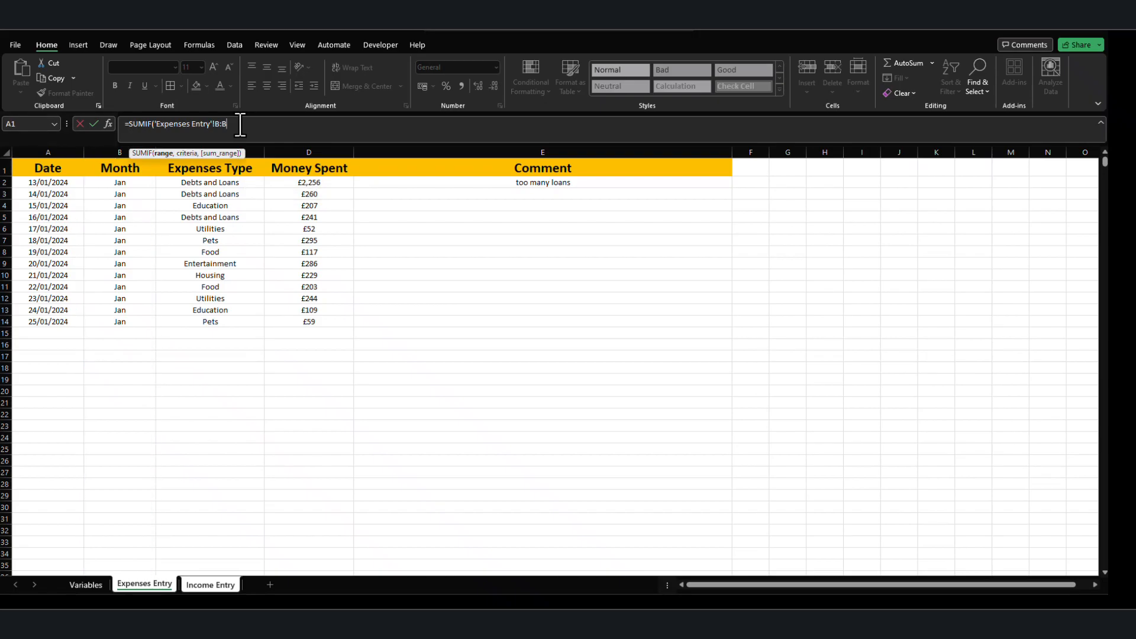
# Complete the SUMIF with Income Entry cell A2 as the criteria and Expenses Entry column D:D as the sum range.
pyautogui.click(190, 586)
pyautogui.click(24, 175)
pyautogui.write(',')
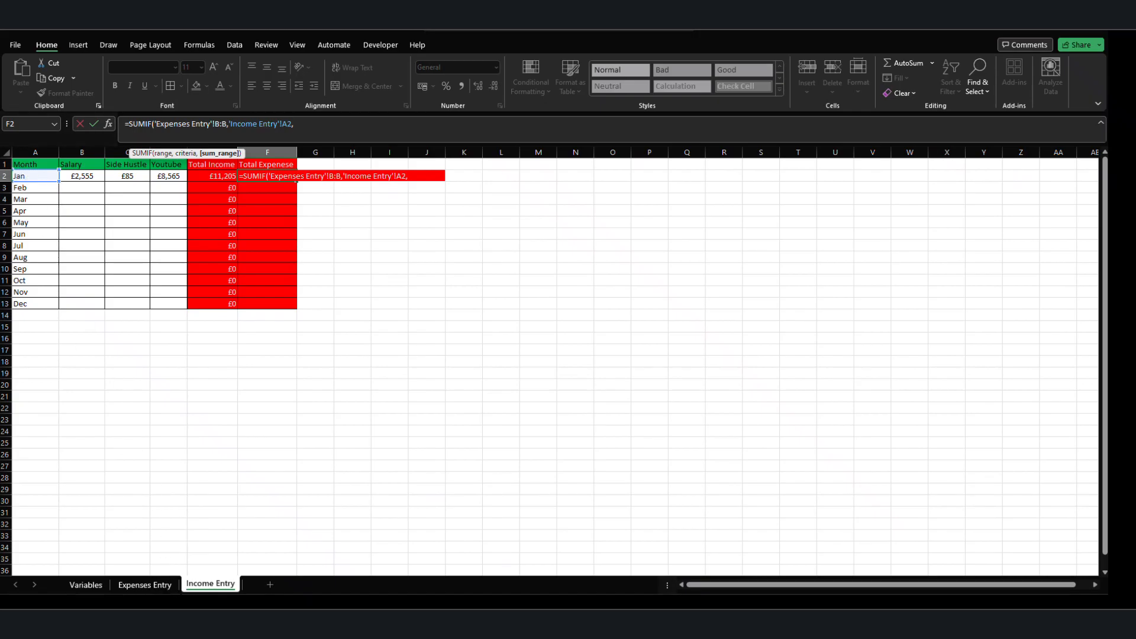
pyautogui.click(162, 586)
pyautogui.click(309, 152)
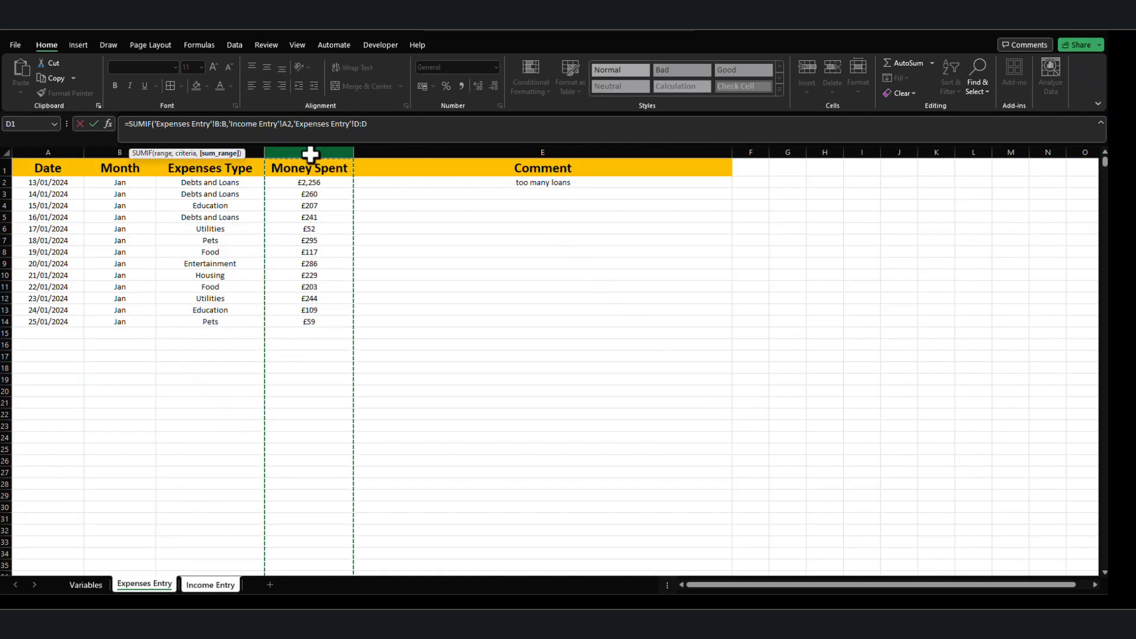
pyautogui.write(')')
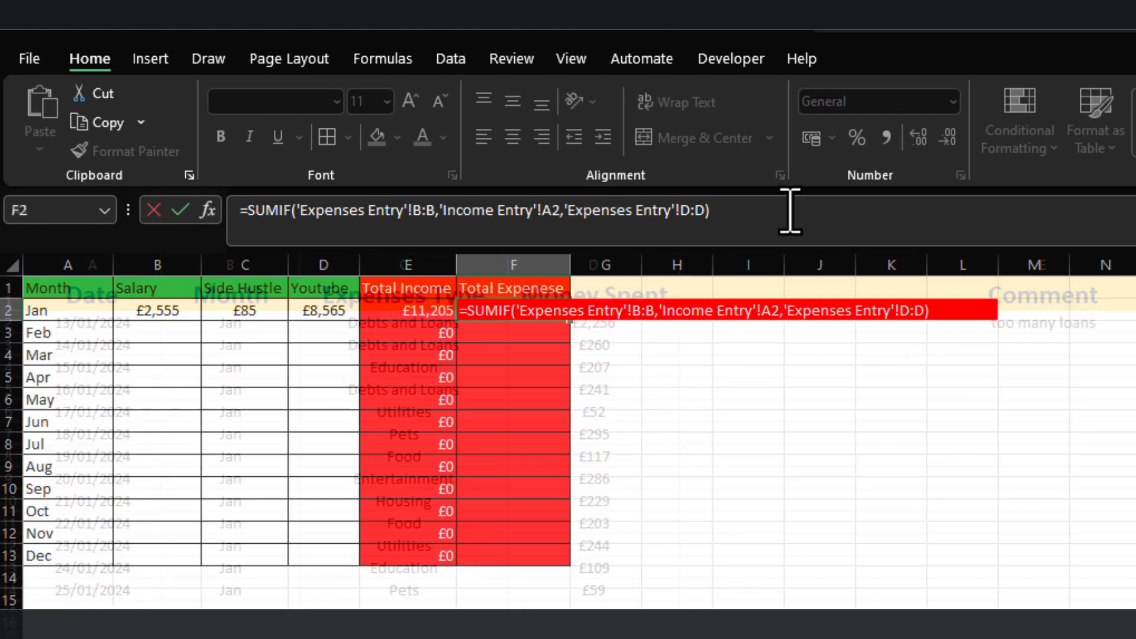
pyautogui.press('Return')
pyautogui.click(553, 307)
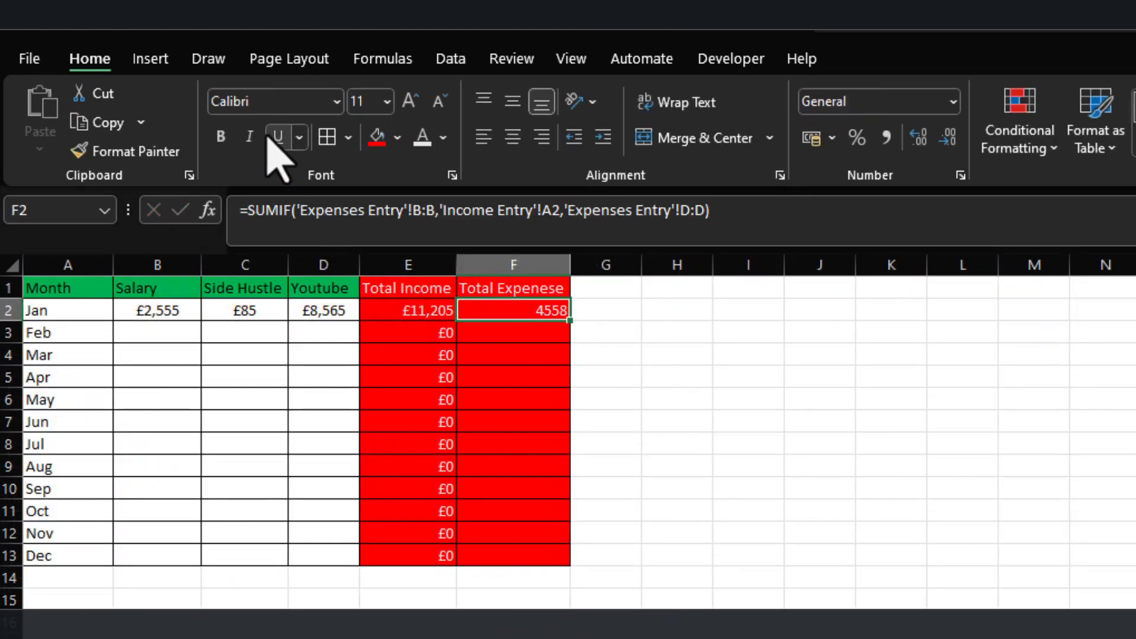
# Format the Total Expenese cells F2:F13 as Currency without decimals.
pyautogui.moveTo(542, 303); pyautogui.dragTo(527, 554)
pyautogui.click(953, 101)
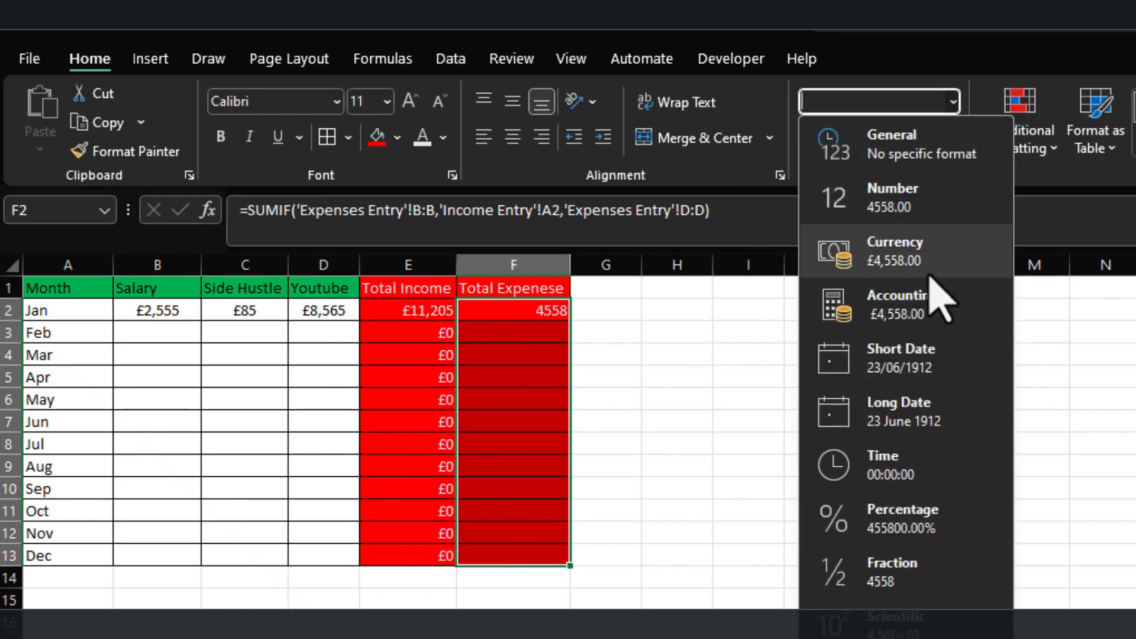
pyautogui.click(938, 285)
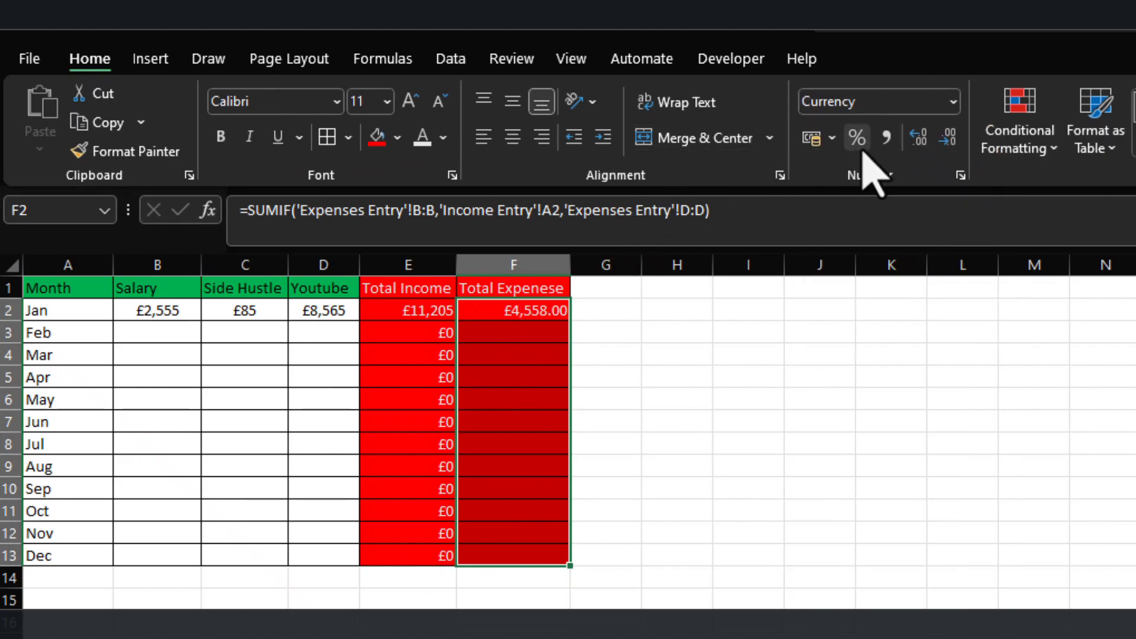
pyautogui.click(942, 141)
pyautogui.click(942, 141)
pyautogui.click(671, 439)
# Fill the SUMIF formula from F2 down to F13.
pyautogui.click(527, 335)
pyautogui.click(545, 306)
pyautogui.moveTo(571, 323); pyautogui.dragTo(535, 574)
pyautogui.click(453, 636)
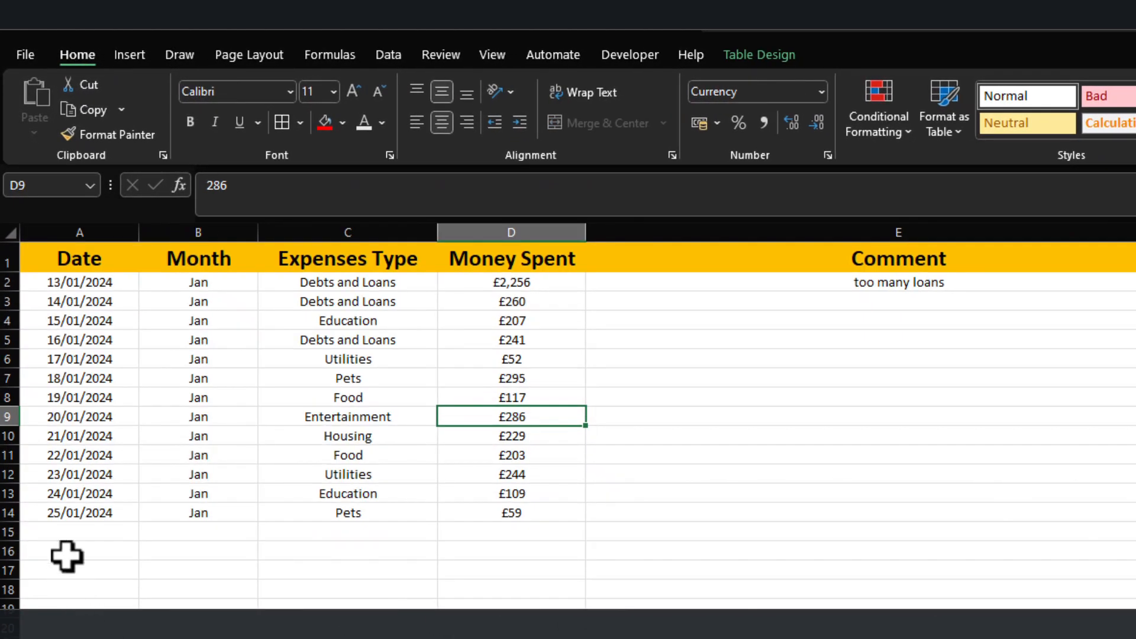
# Add a test entry dated 25/02/2024 in row 15 of the Expenses Entry table.
pyautogui.click(94, 530)
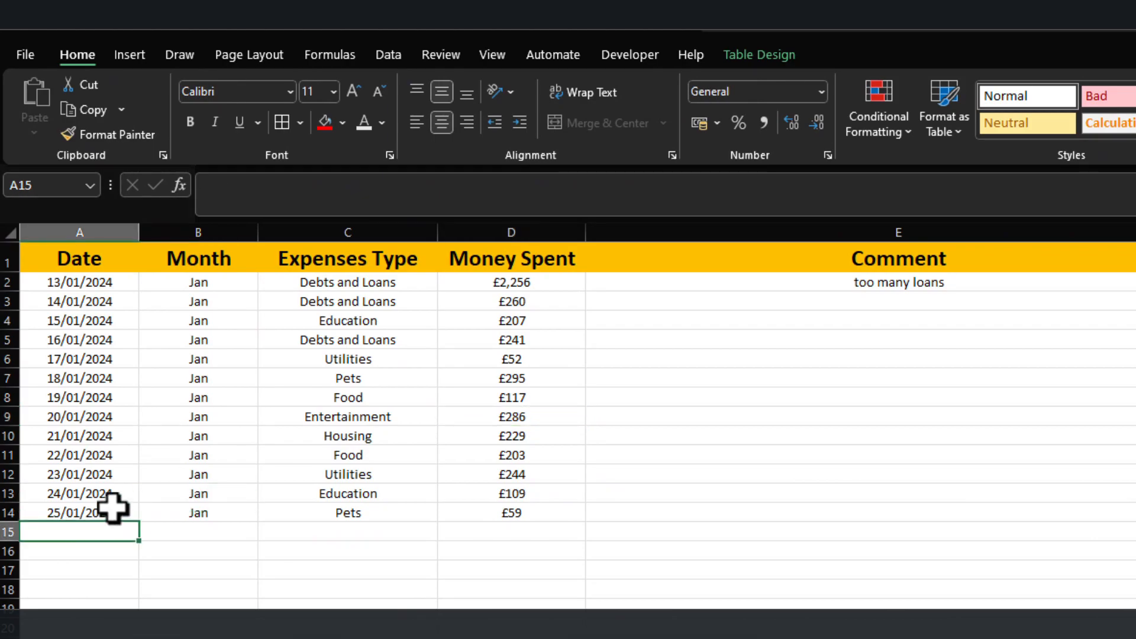
pyautogui.hotkey('ctrl', 'd')
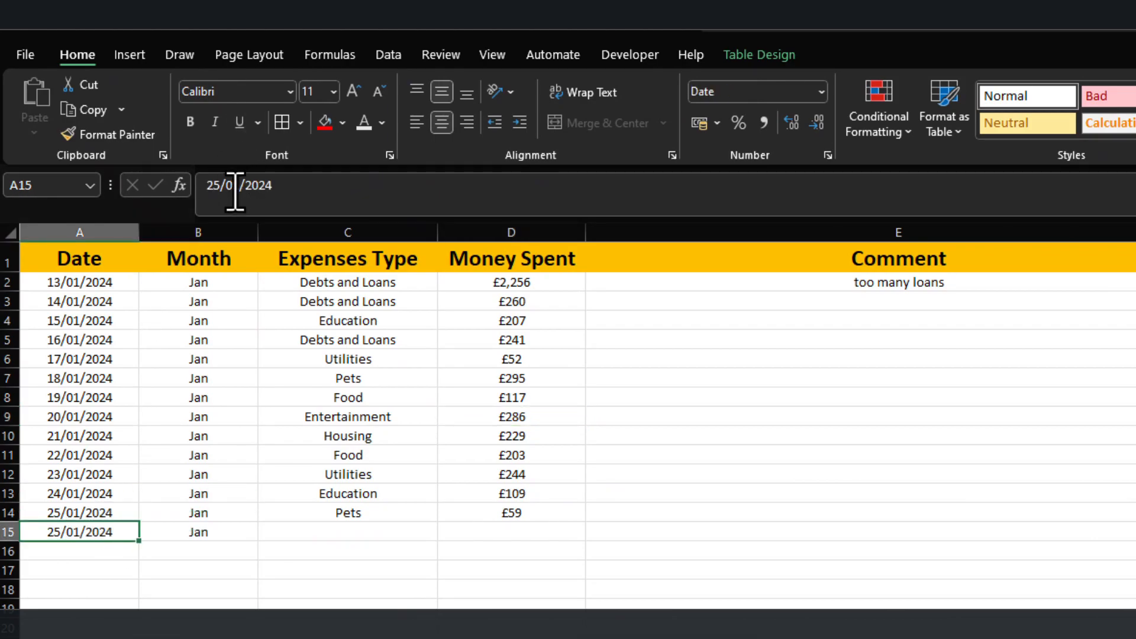
pyautogui.moveTo(233, 193); pyautogui.dragTo(243, 204)
pyautogui.write('2')
pyautogui.press('Return')
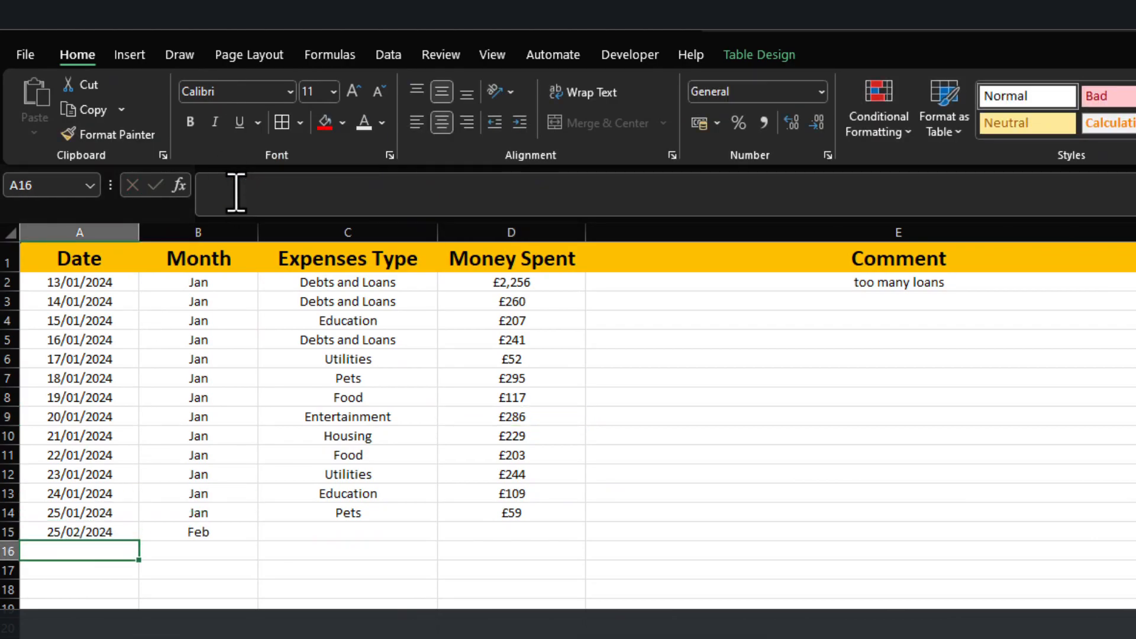
# Set the row 15 test expense to Investments with 5000 spent, and check February's Total Expenese in Income Entry.
pyautogui.press('Up')
pyautogui.press('Right')
pyautogui.press('Right')
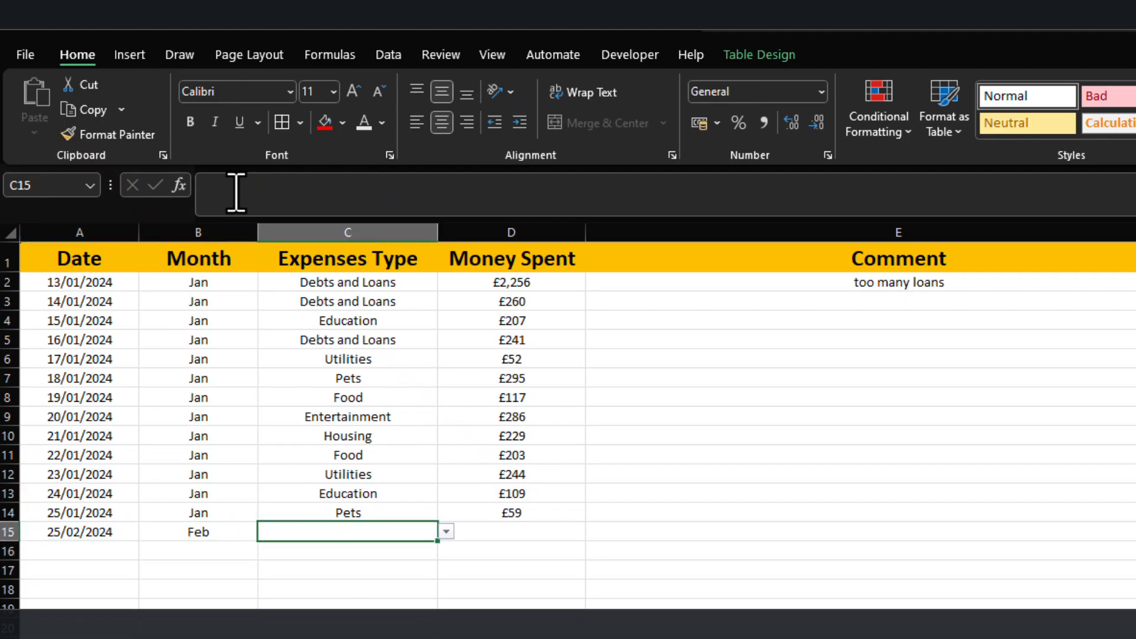
pyautogui.click(445, 531)
pyautogui.click(401, 621)
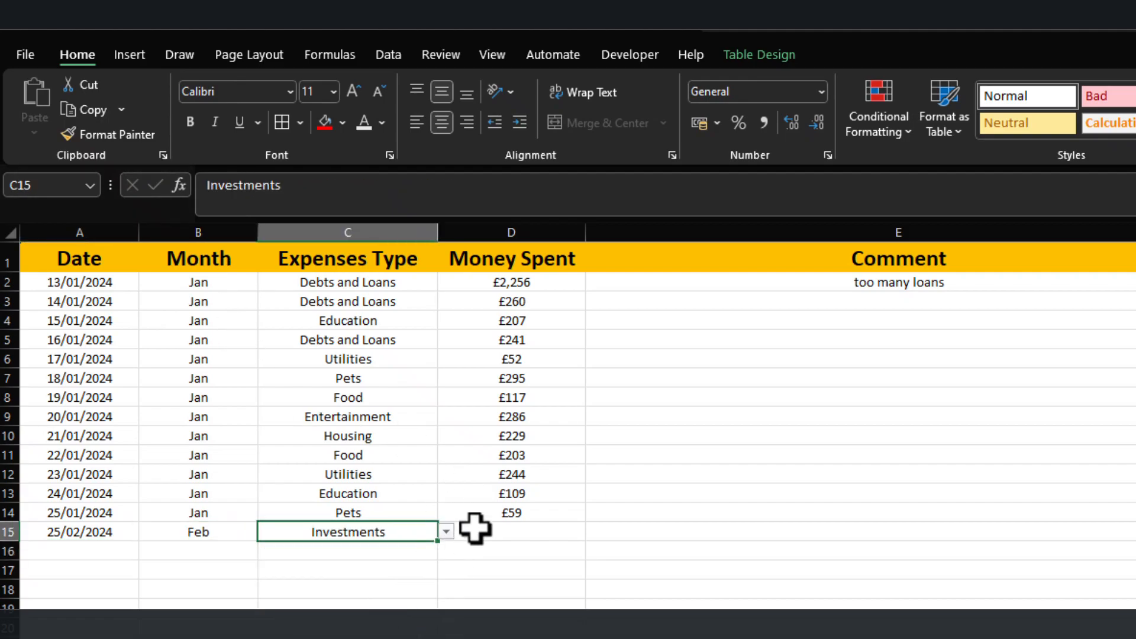
pyautogui.press('Right')
pyautogui.write('50')
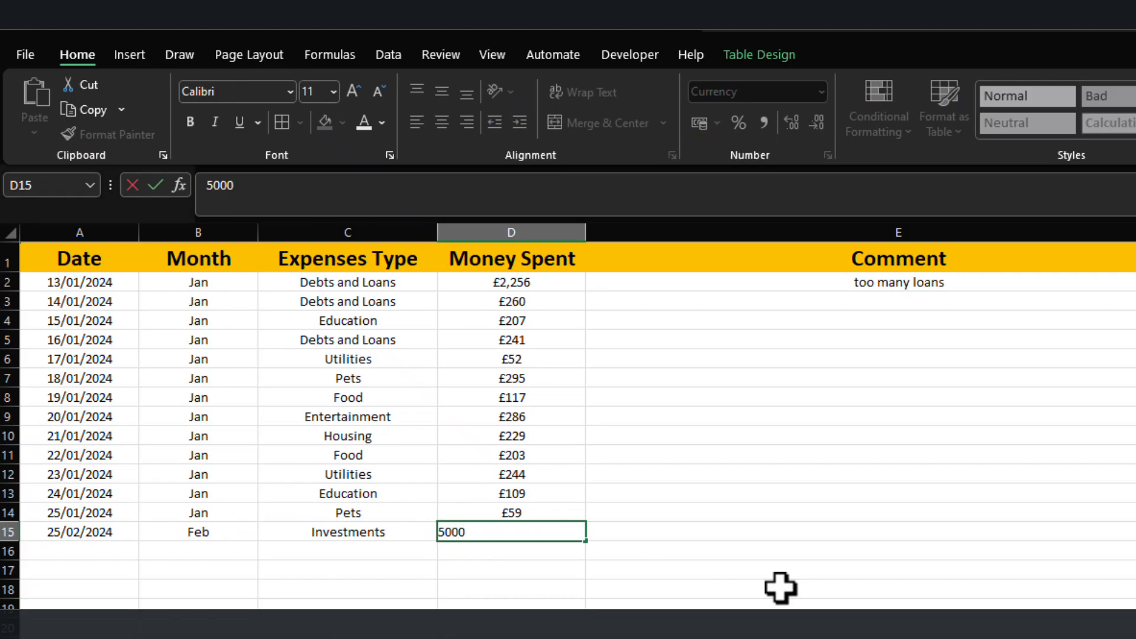
pyautogui.press('Return')
pyautogui.click(538, 616)
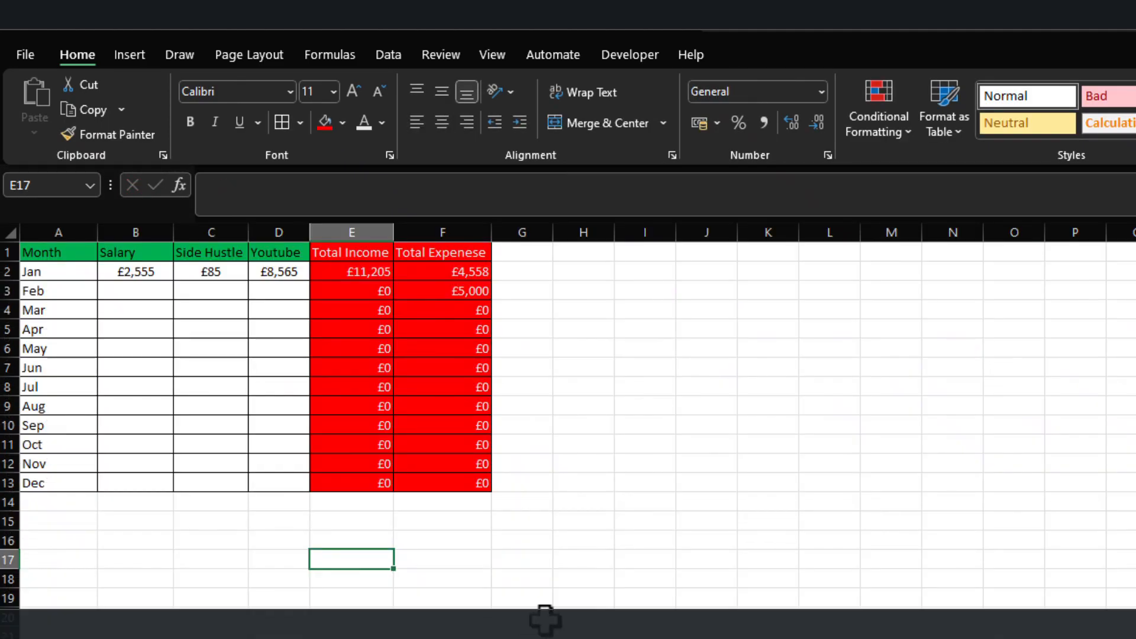
pyautogui.click(453, 291)
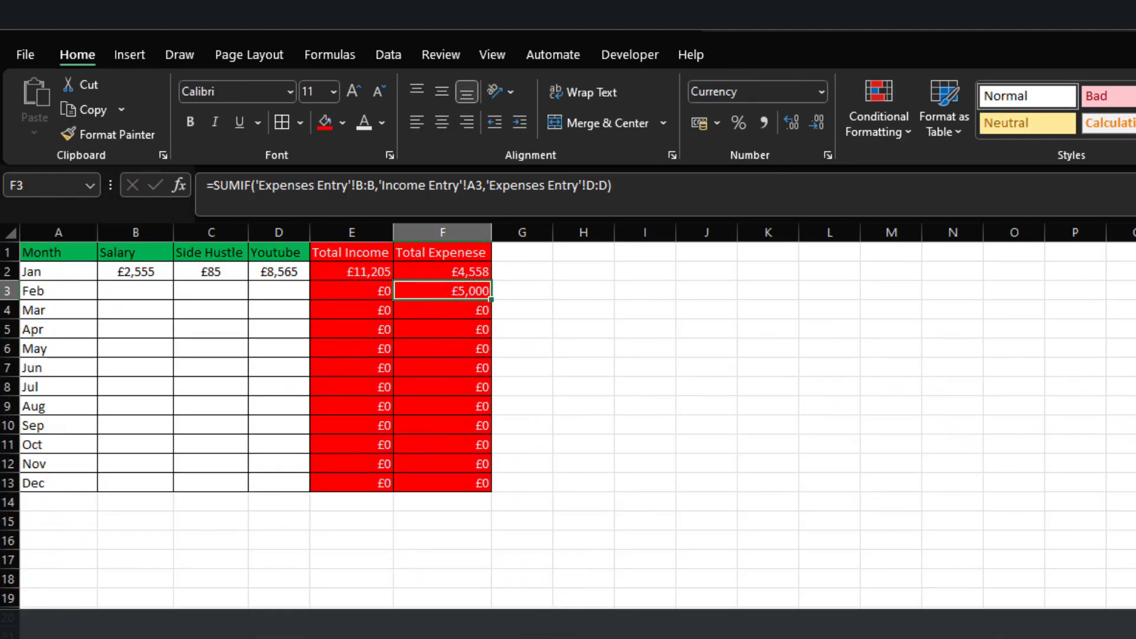
# Change the test entry's date in A15 to 25/12/2024 and check December's Total Expenese in Income Entry.
pyautogui.click(113, 633)
pyautogui.click(83, 514)
pyautogui.doubleClick(73, 528)
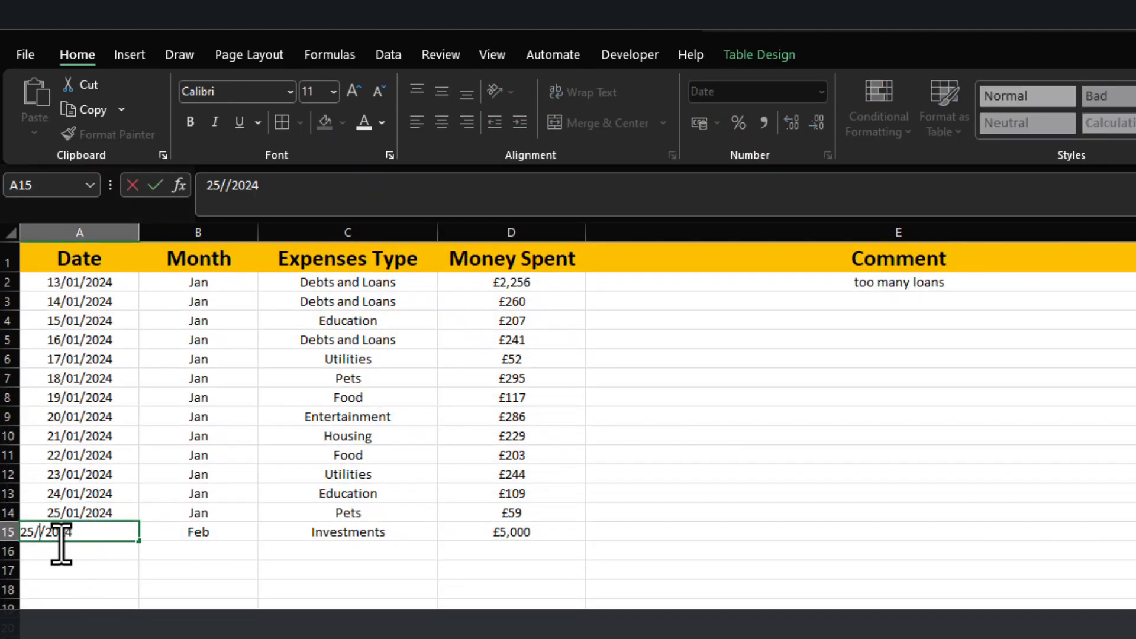
pyautogui.press('Return')
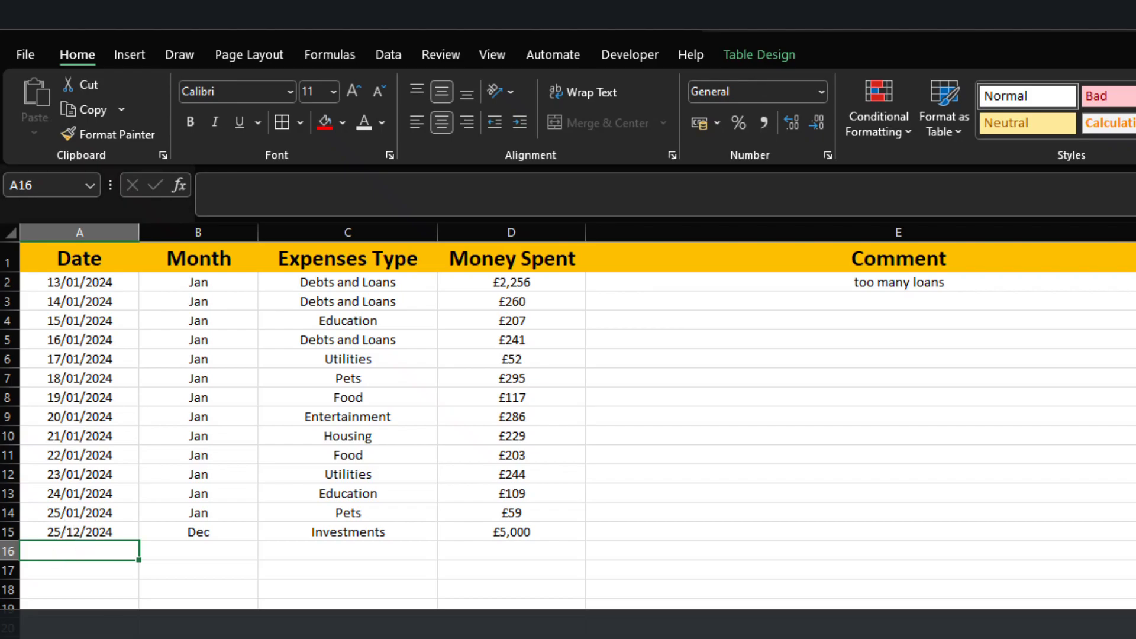
pyautogui.hotkey('ctrl', 'pageup')
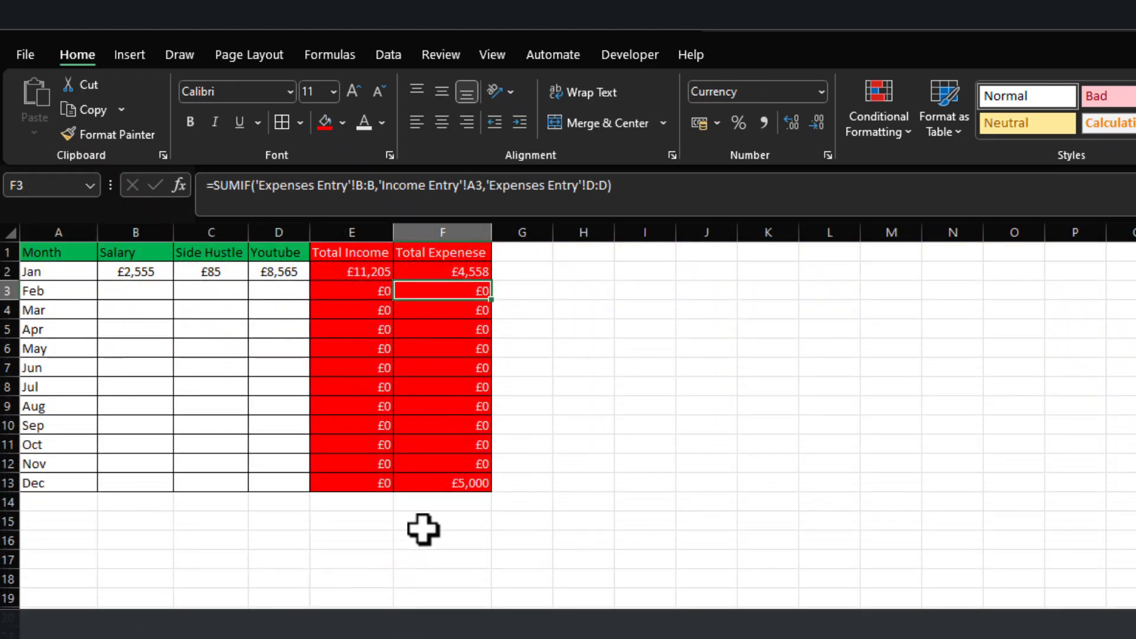
pyautogui.click(496, 487)
pyautogui.click(460, 486)
# Clear the test entry from A15:D15 in the Expenses Entry sheet.
pyautogui.hotkey('ctrl', 'pagedown')
pyautogui.click(117, 540)
pyautogui.doubleClick(78, 533)
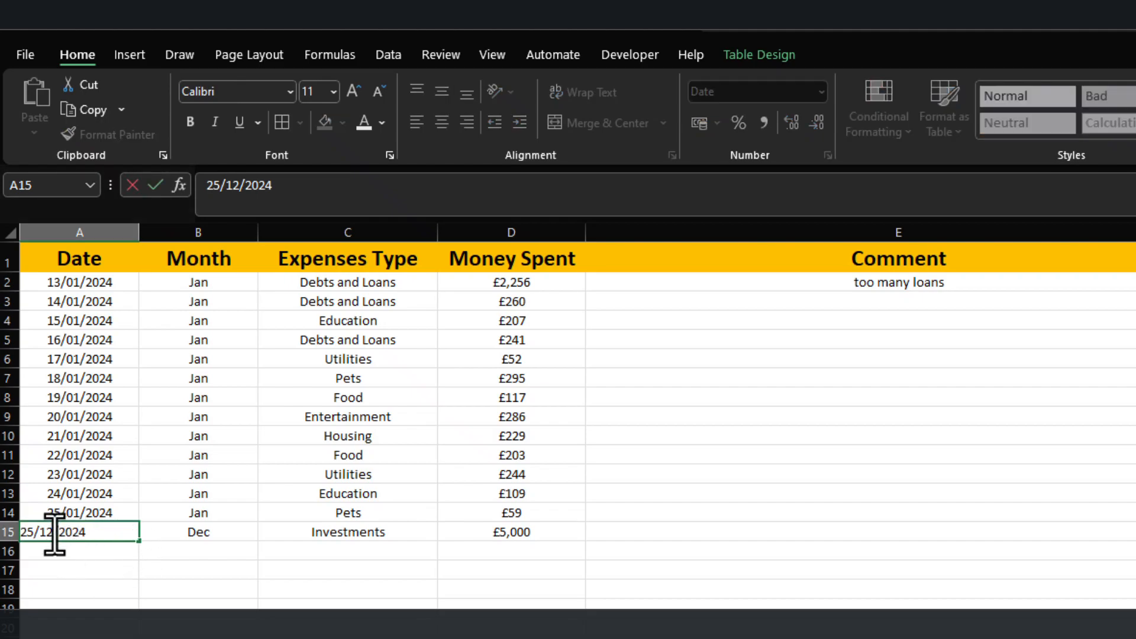
pyautogui.press('Return')
pyautogui.moveTo(23, 532); pyautogui.dragTo(500, 522)
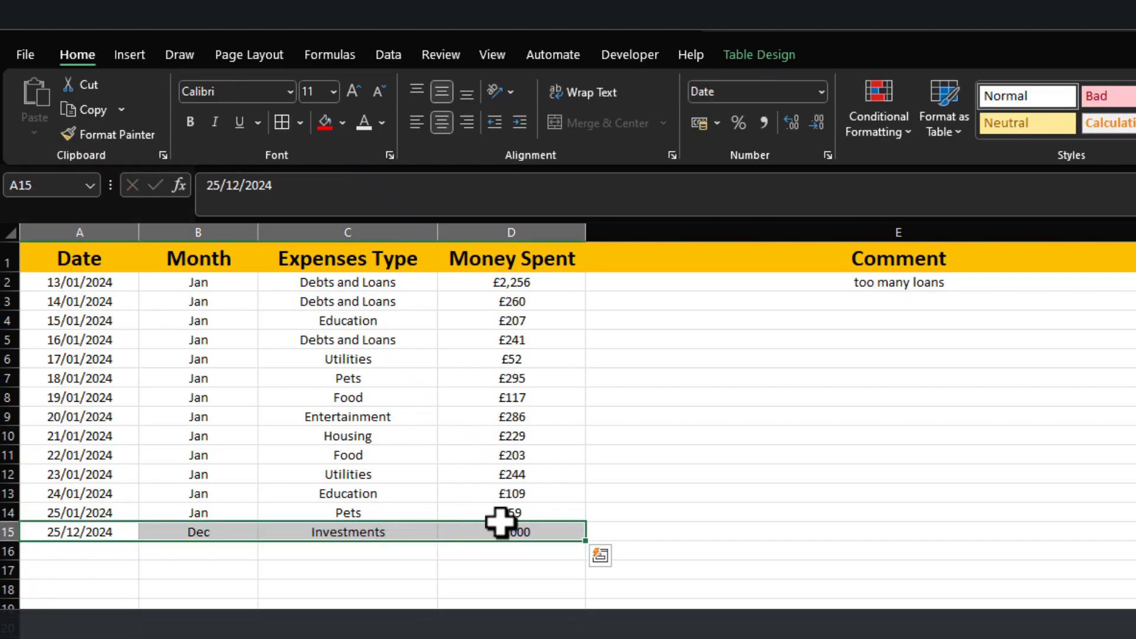
pyautogui.press('Delete')
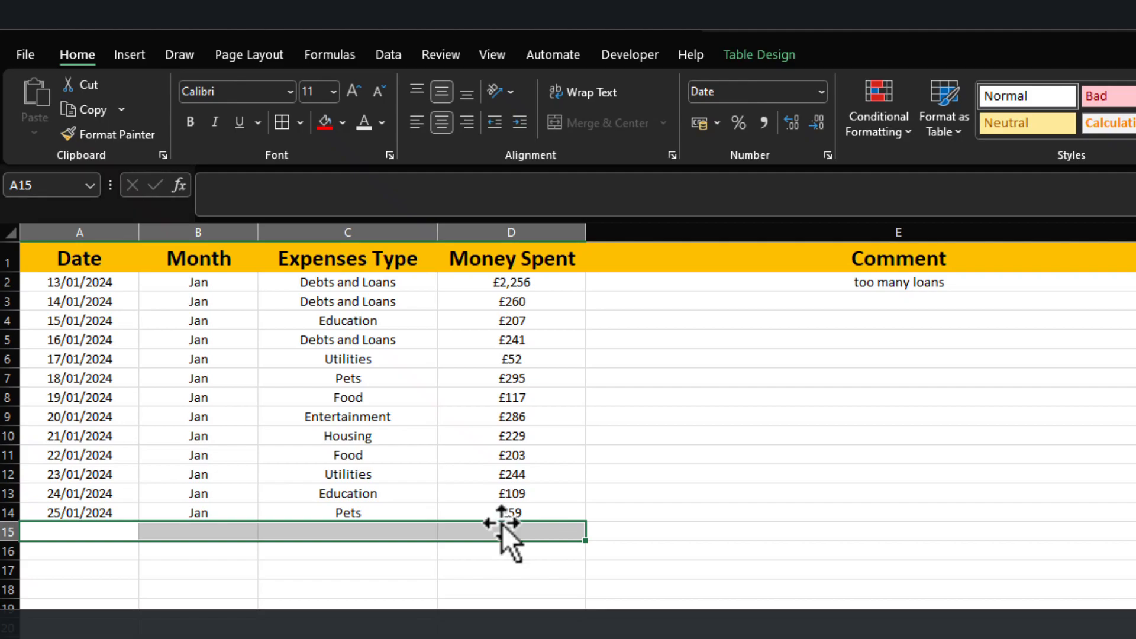
pyautogui.click(300, 638)
pyautogui.click(201, 593)
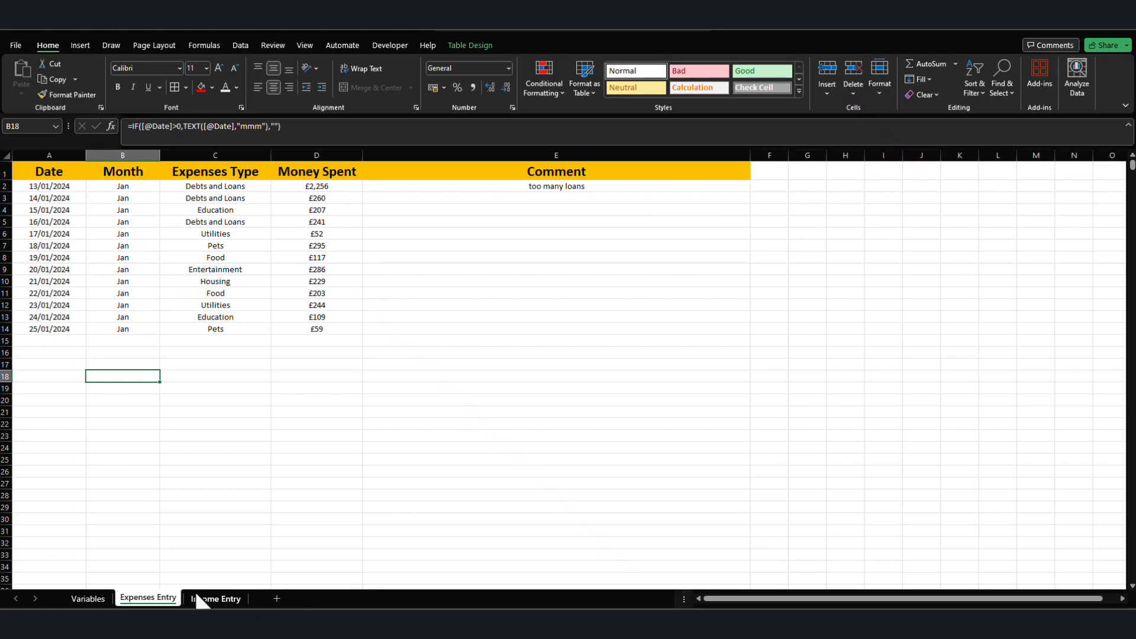
# Add a new worksheet, place it before the Variables sheet, and rename it Dashboard.
pyautogui.click(276, 599)
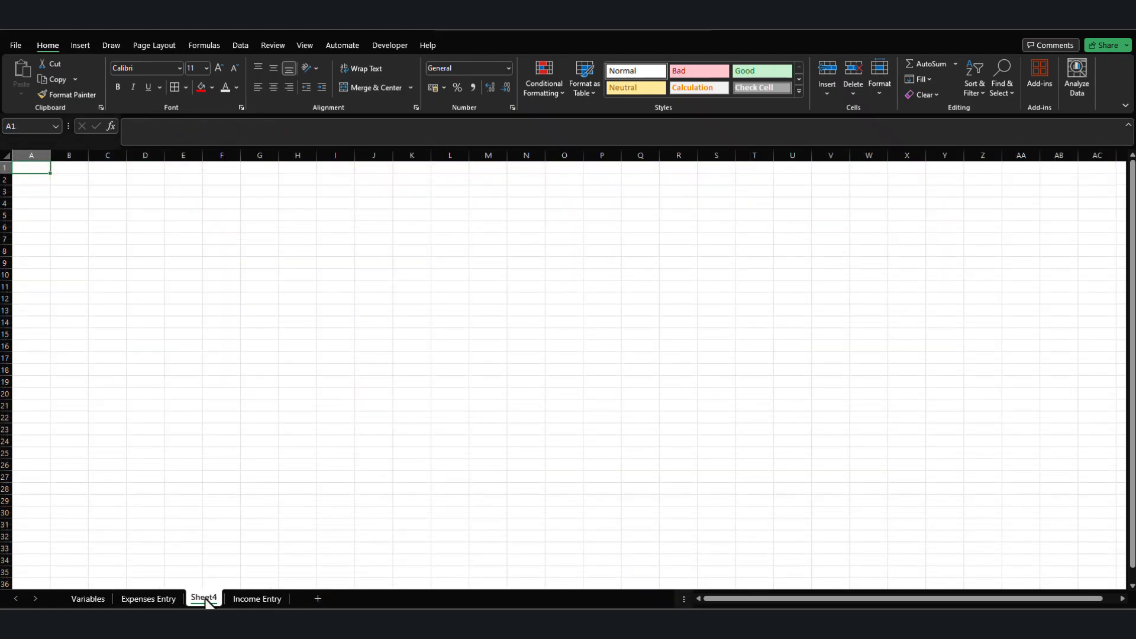
pyautogui.moveTo(80, 599); pyautogui.dragTo(77, 598)
pyautogui.rightClick(77, 598)
pyautogui.click(129, 455)
pyautogui.write('Dash')
pyautogui.press('Return')
pyautogui.write('board')
pyautogui.press('Return')
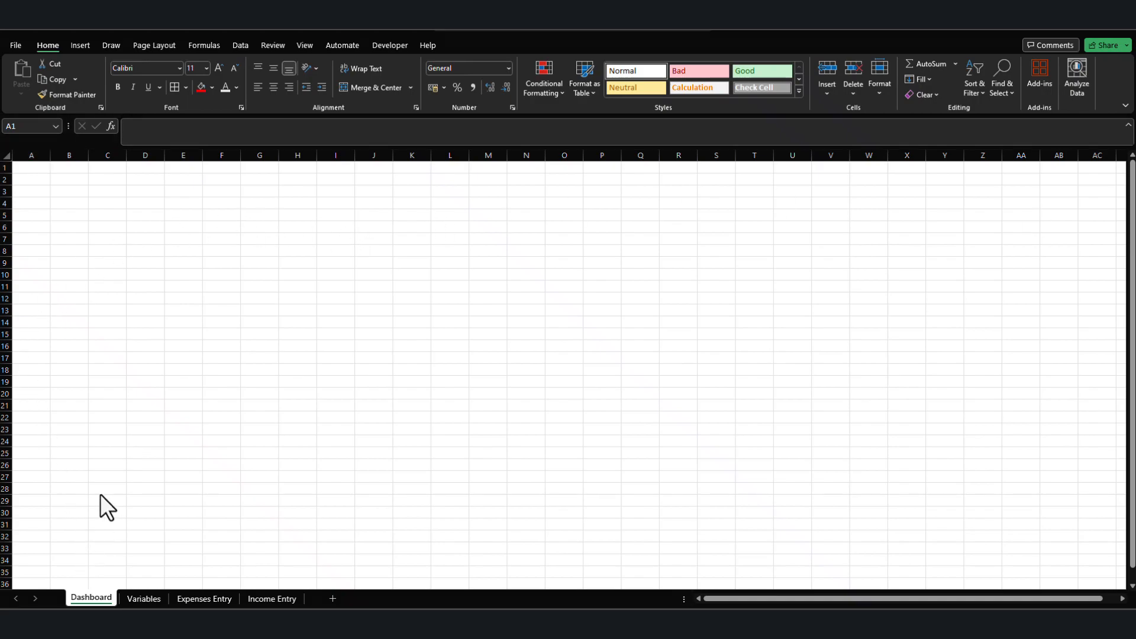
# Insert a PivotTable based on Table1 from the Expenses Entry sheet, placing it in the existing Dashboard sheet at cell A2.
pyautogui.click(146, 600)
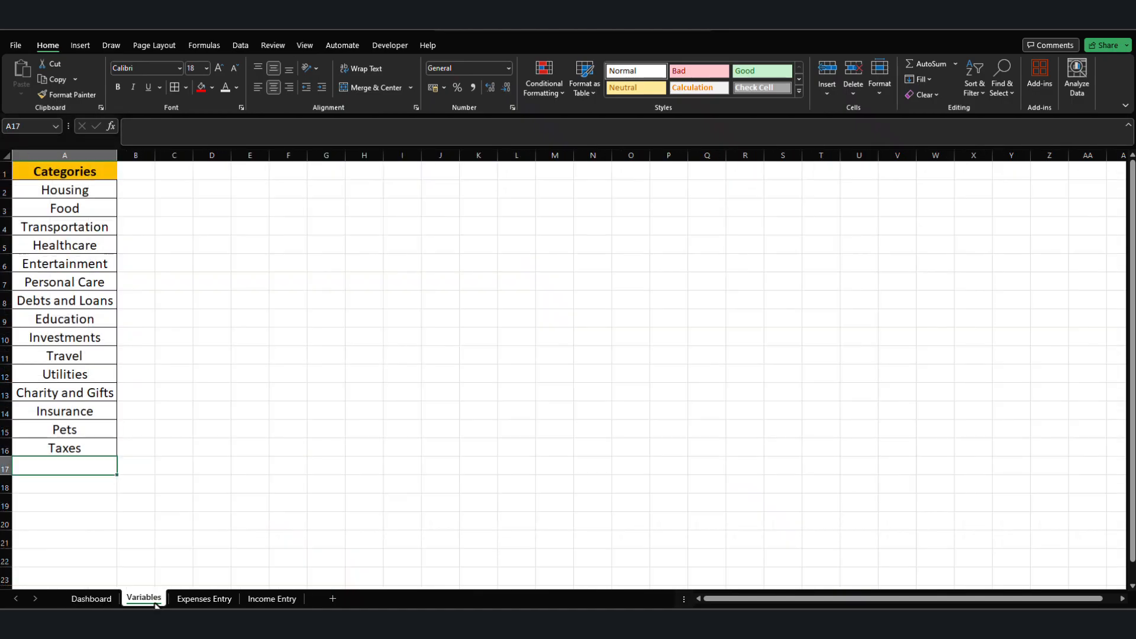
pyautogui.click(212, 598)
pyautogui.click(224, 222)
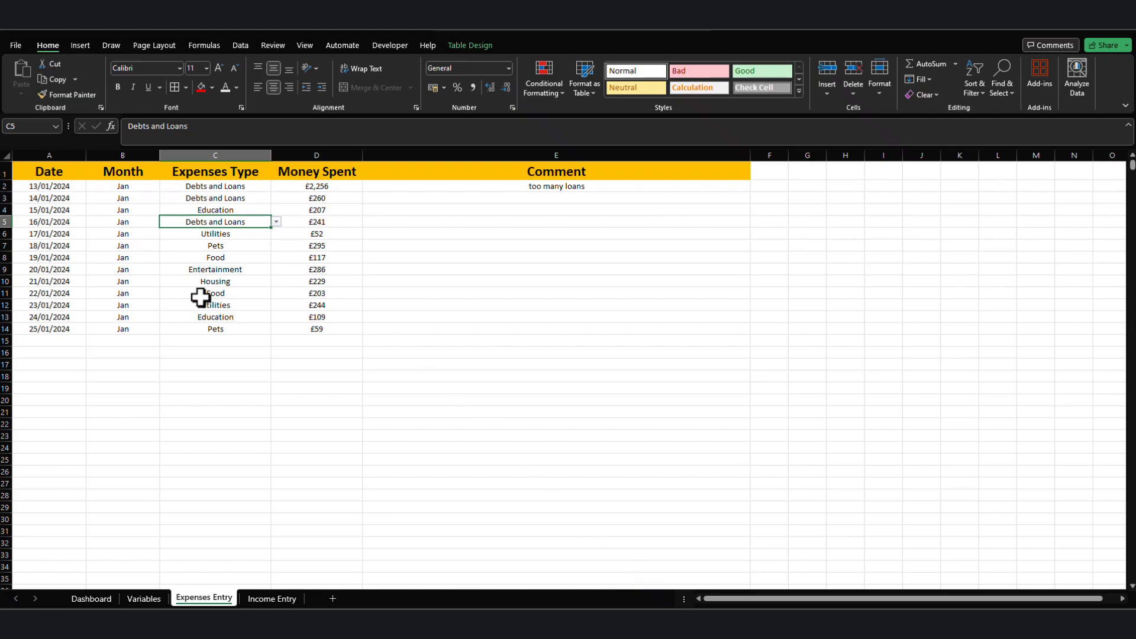
pyautogui.click(207, 271)
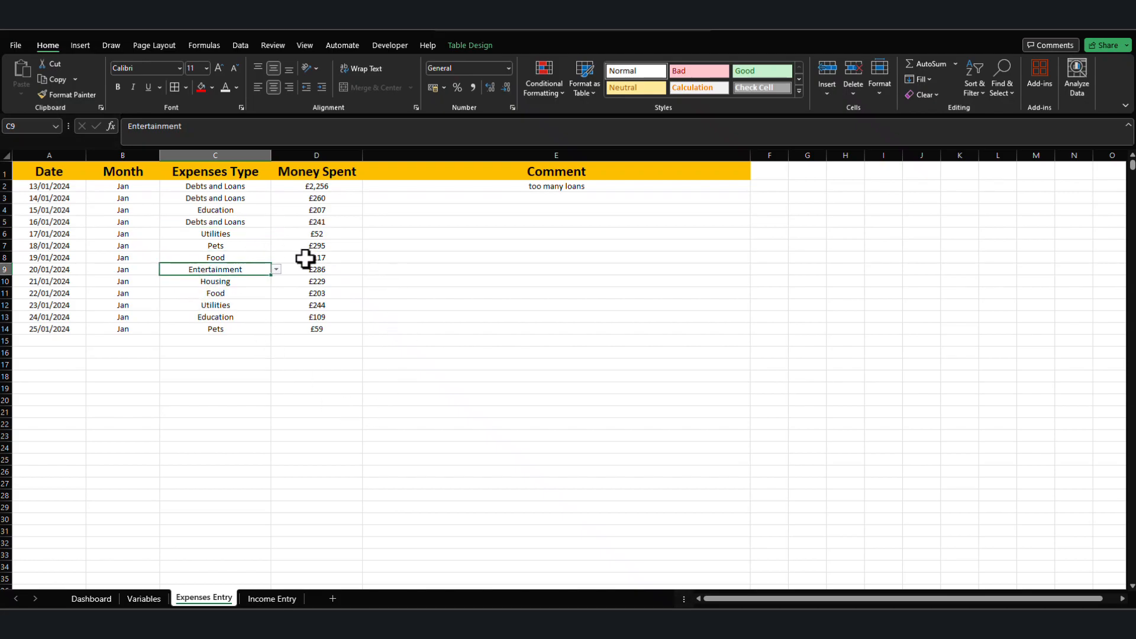
pyautogui.click(330, 230)
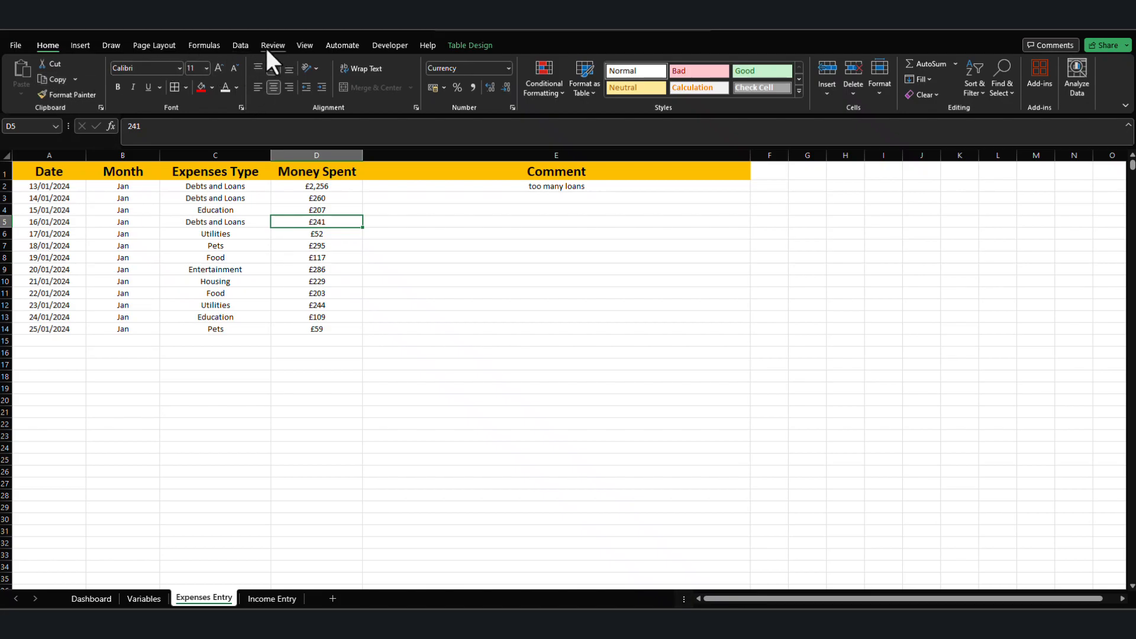
pyautogui.click(88, 45)
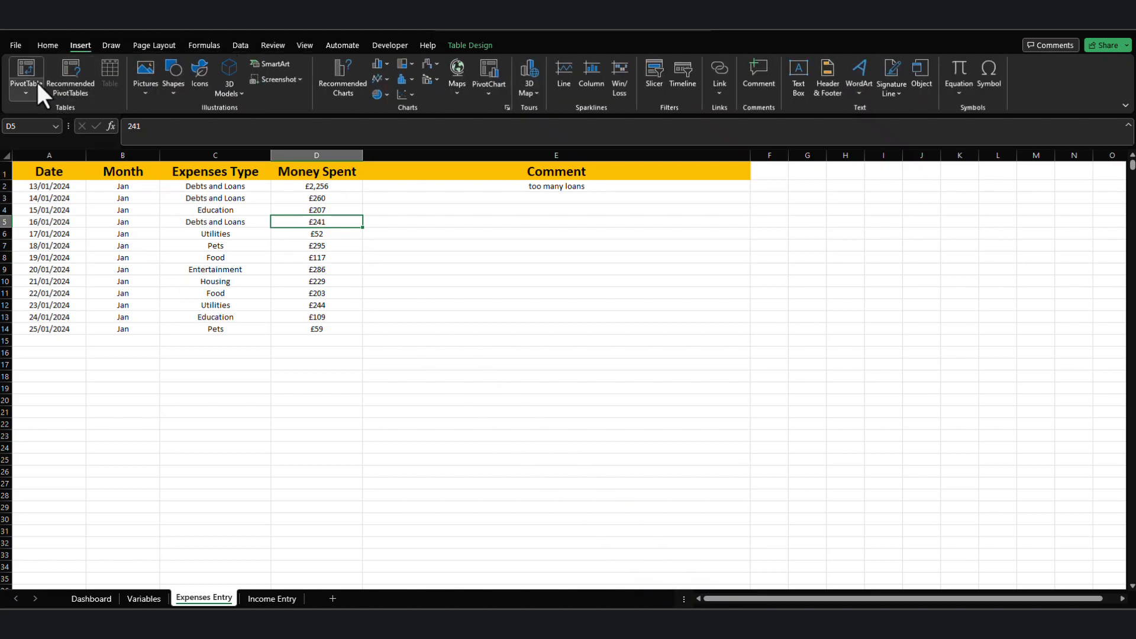
pyautogui.click(36, 83)
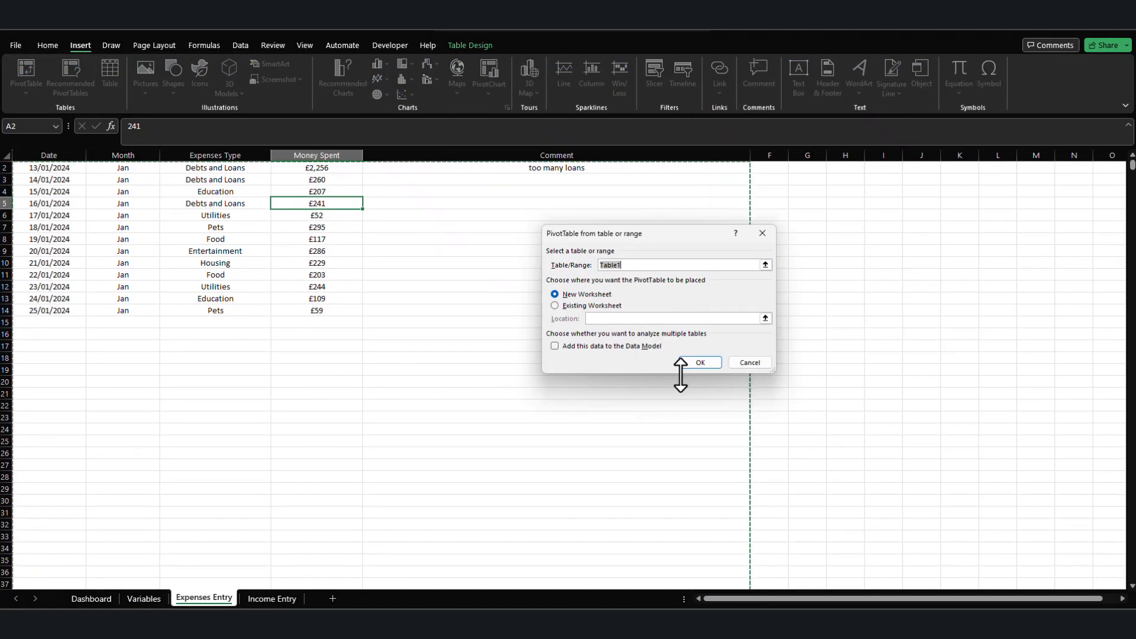
pyautogui.click(593, 304)
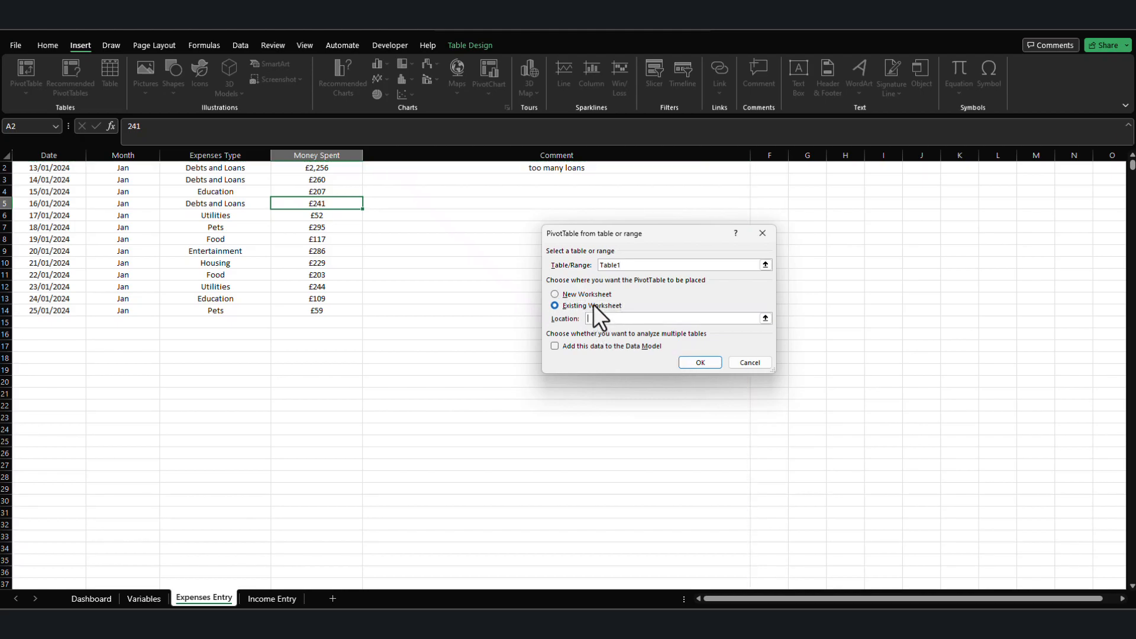
pyautogui.click(765, 319)
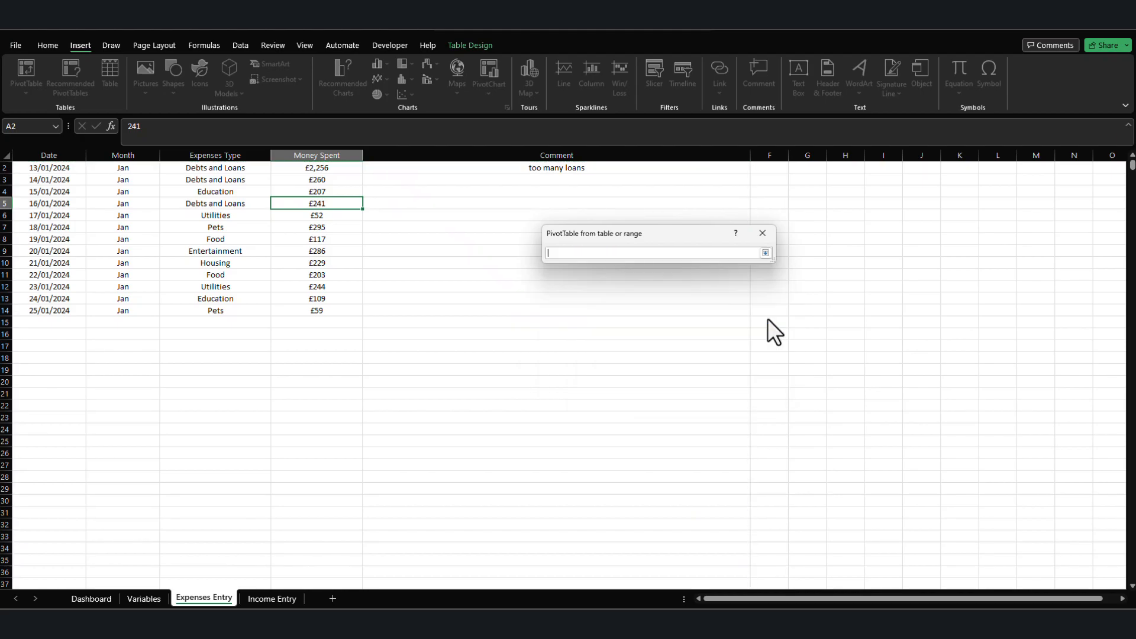
pyautogui.click(101, 598)
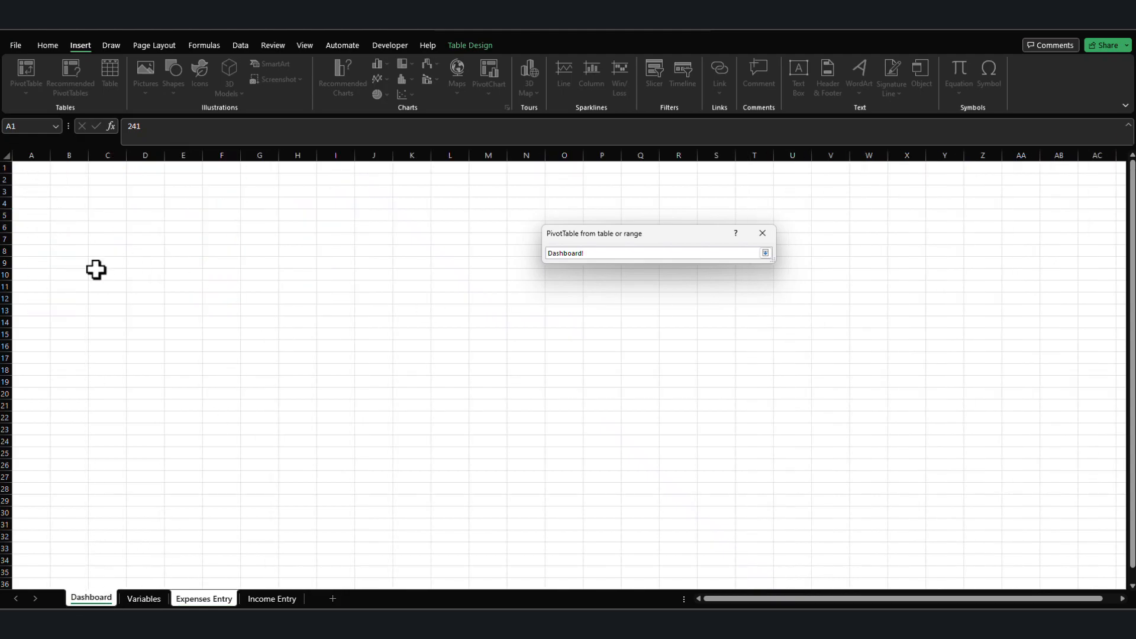
pyautogui.click(34, 177)
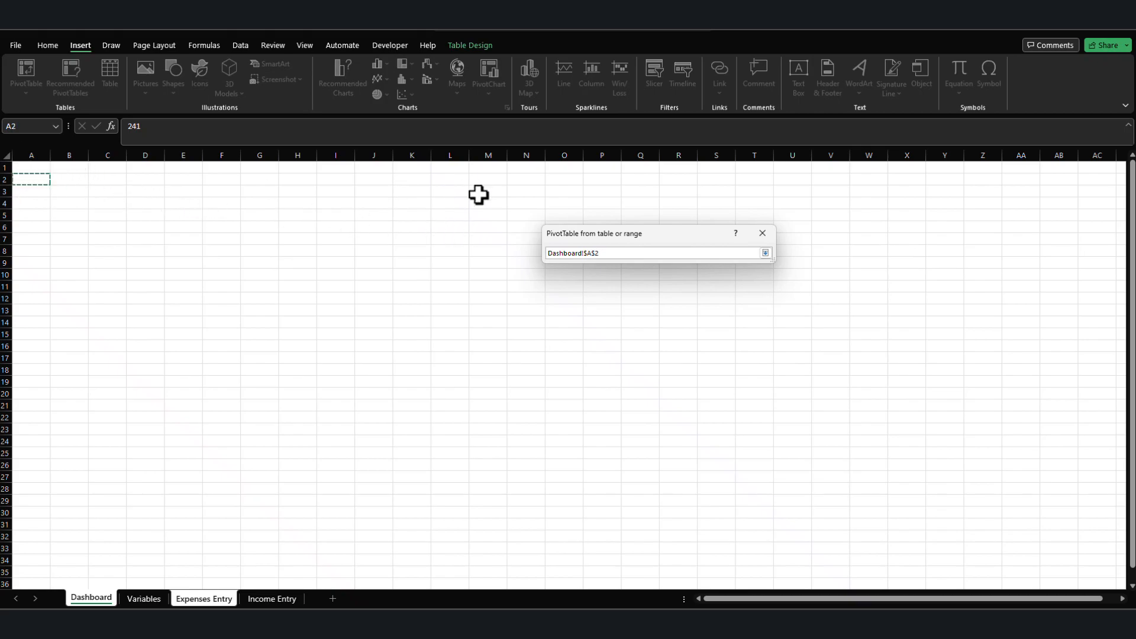
pyautogui.press('Return')
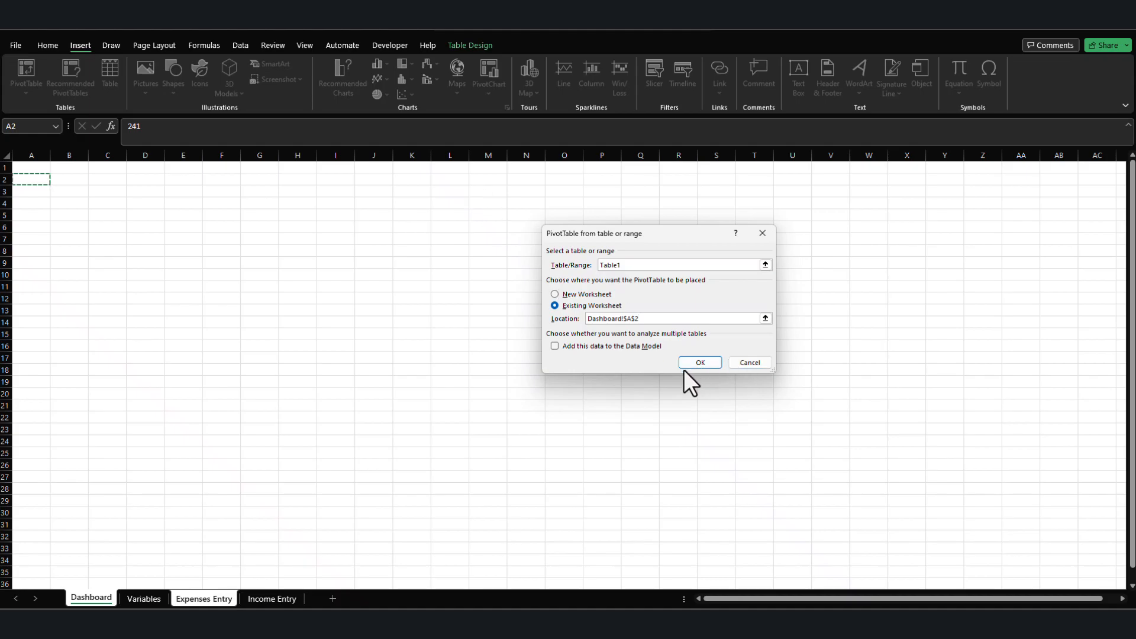
pyautogui.click(693, 364)
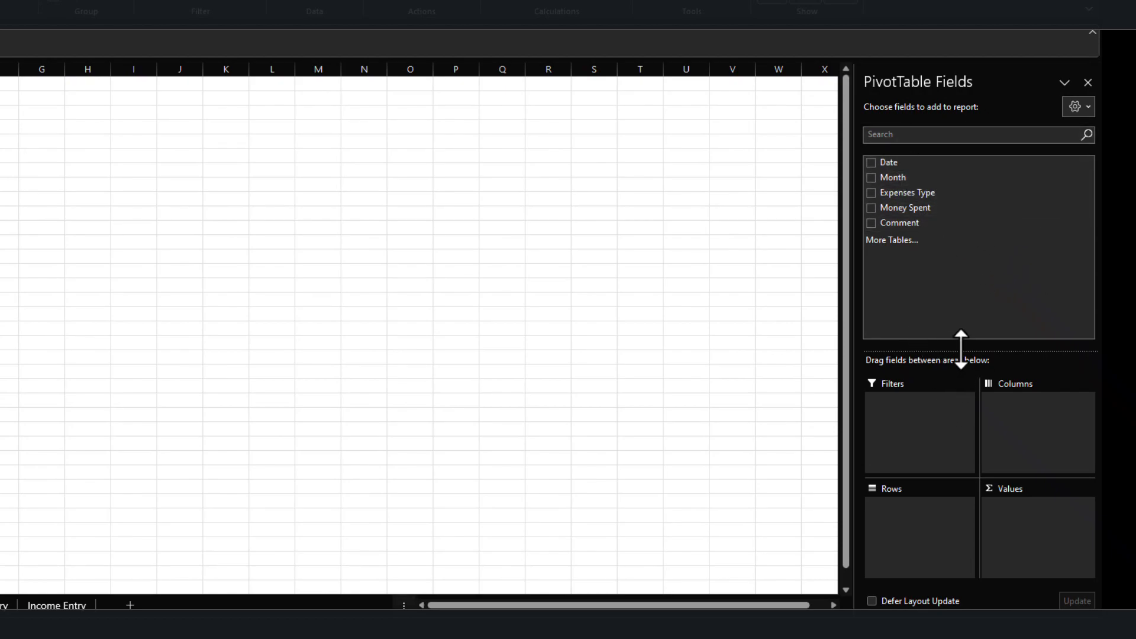
# Add a slicer for the Month field and position it beside the PivotTable near the top of the Dashboard.
pyautogui.rightClick(901, 177)
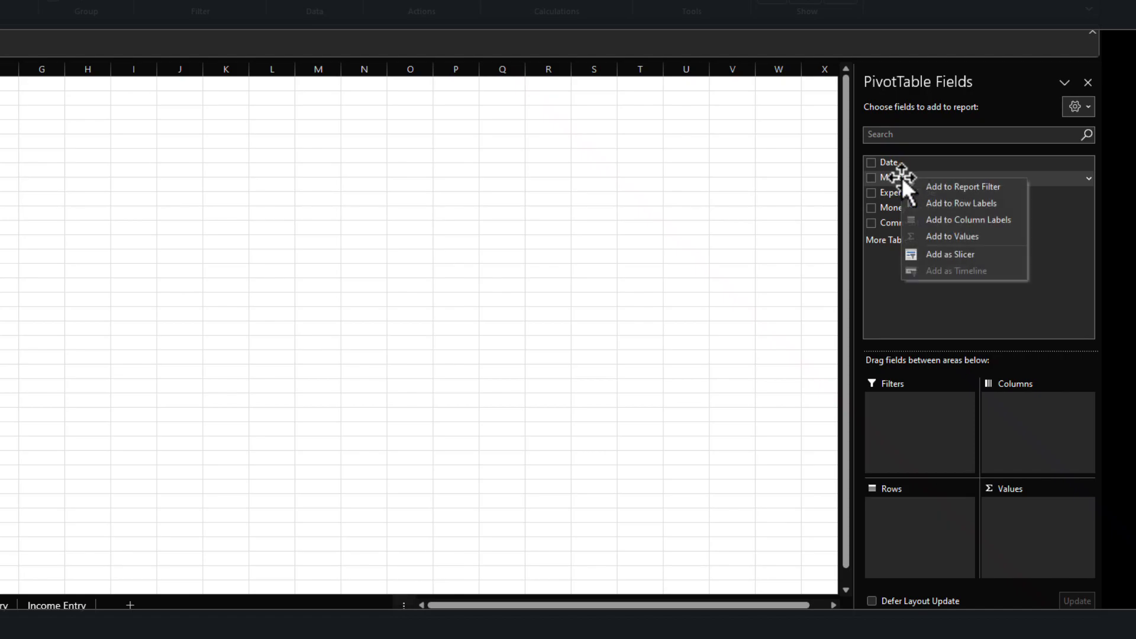
pyautogui.click(982, 258)
pyautogui.moveTo(288, 275); pyautogui.dragTo(8, 101)
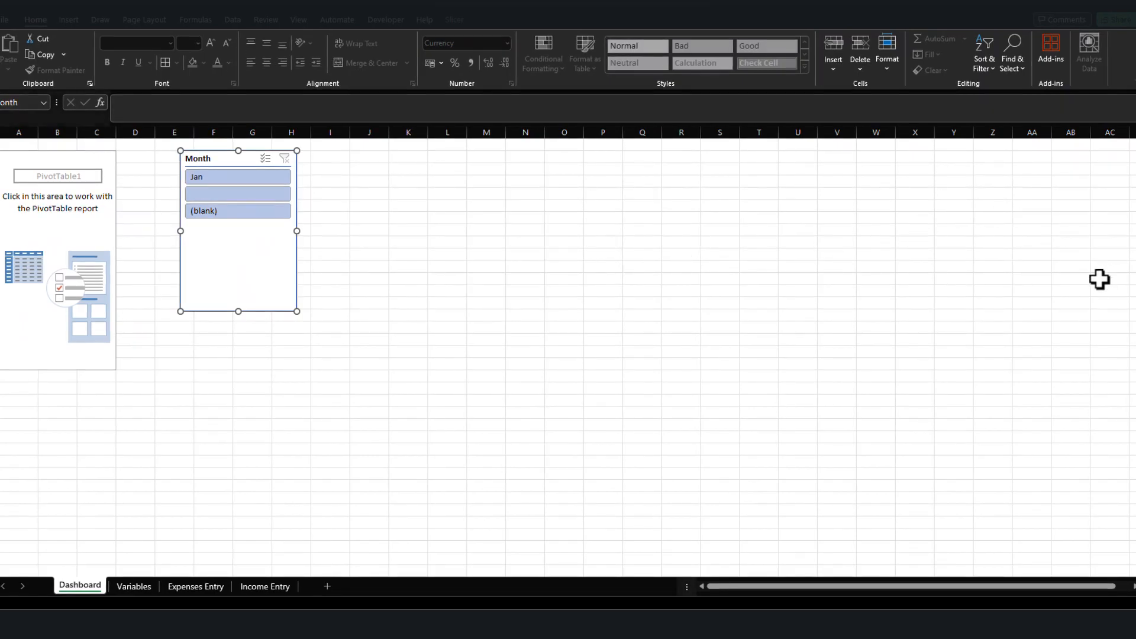
# Build the PivotTable with Expenses Type as rows and Money Spent as summed values.
pyautogui.click(53, 223)
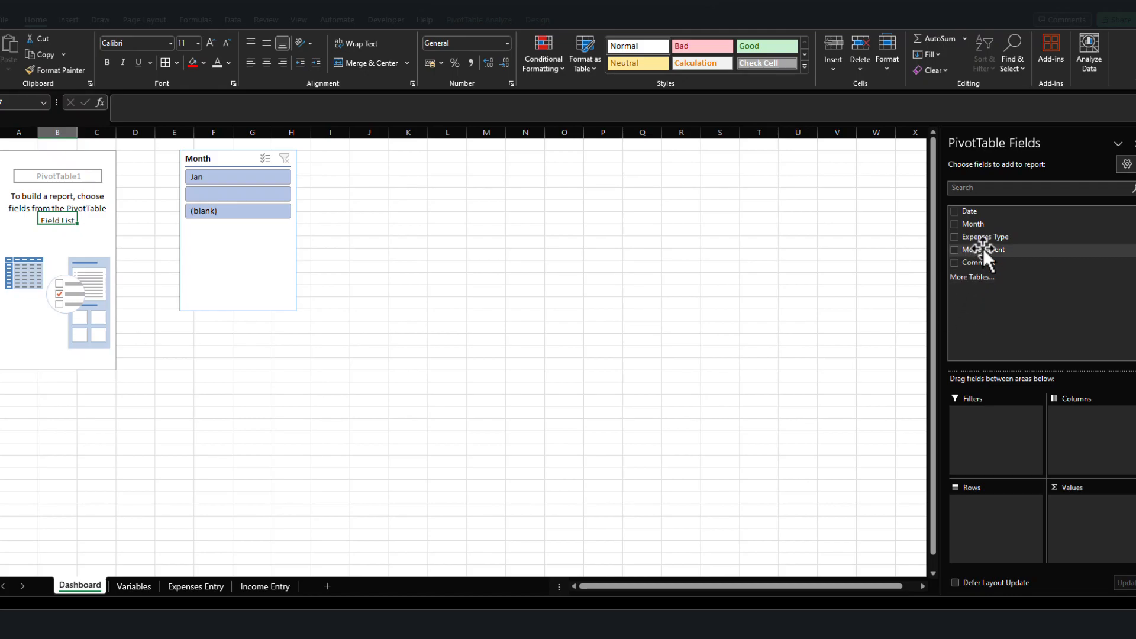
pyautogui.moveTo(996, 235); pyautogui.dragTo(999, 525)
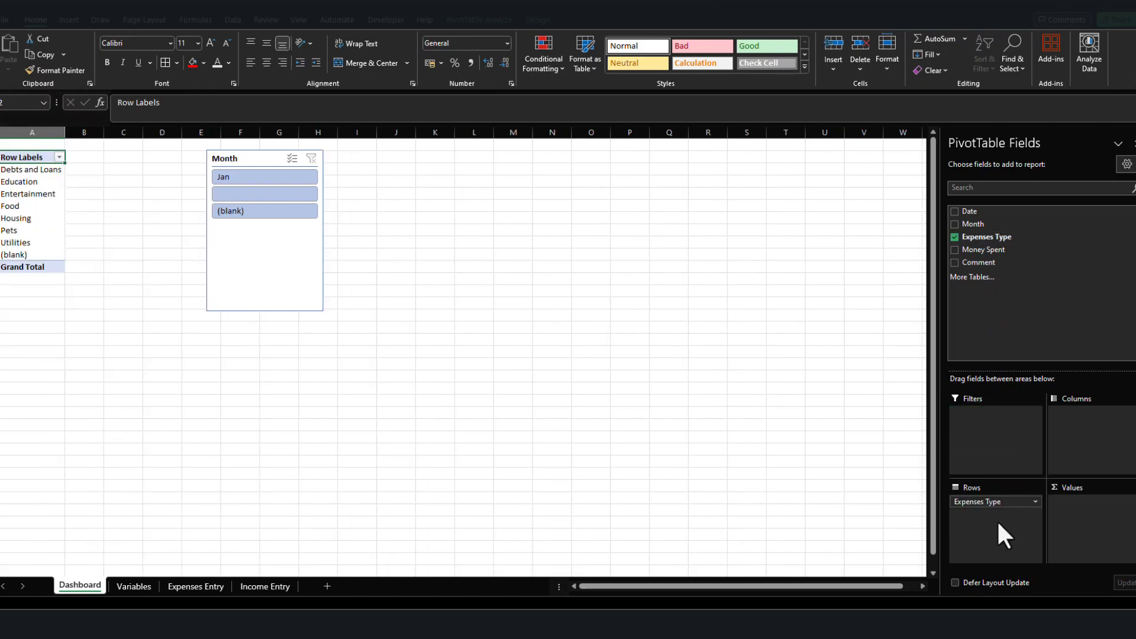
pyautogui.moveTo(992, 248); pyautogui.dragTo(1089, 509)
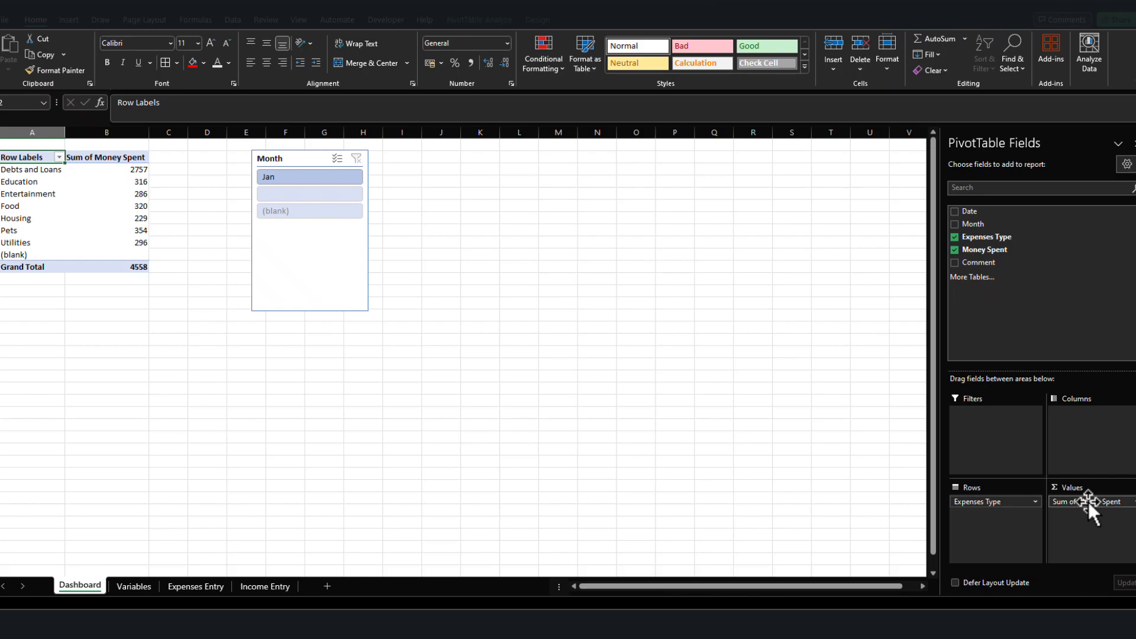
# Format the Sum of Money Spent value field as £ currency with 0 decimal places.
pyautogui.click(1087, 502)
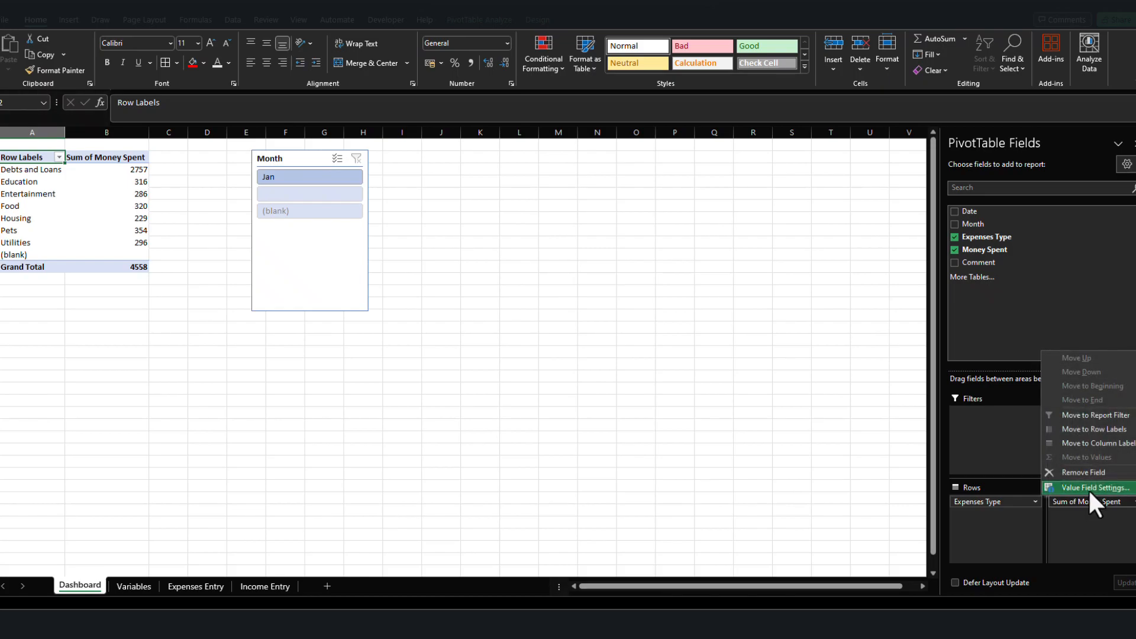
pyautogui.click(1088, 488)
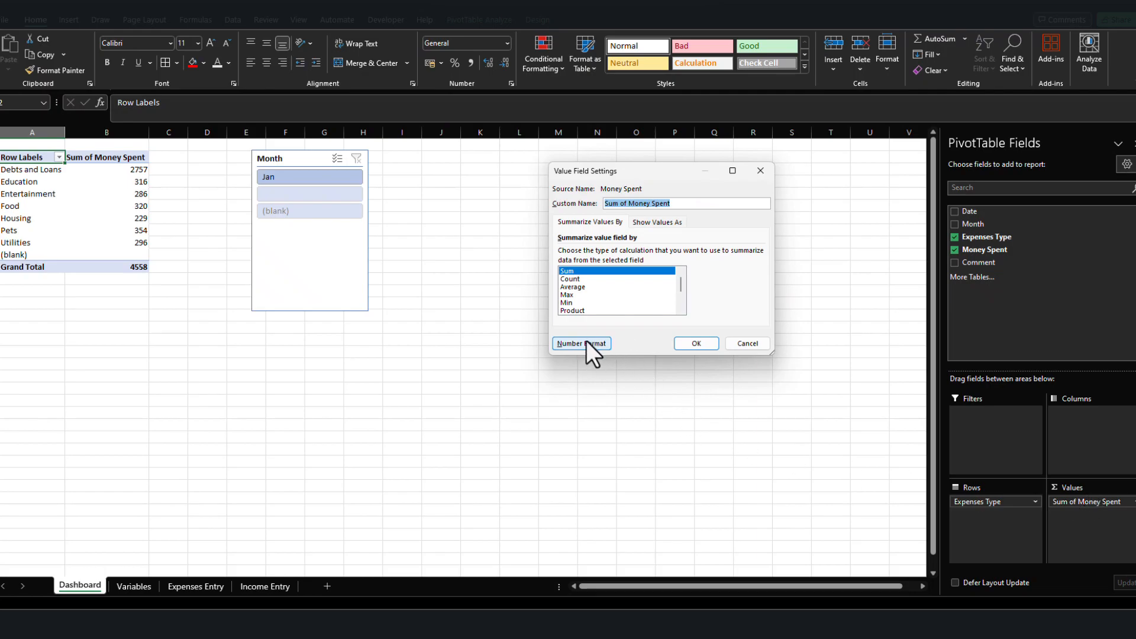
pyautogui.click(582, 343)
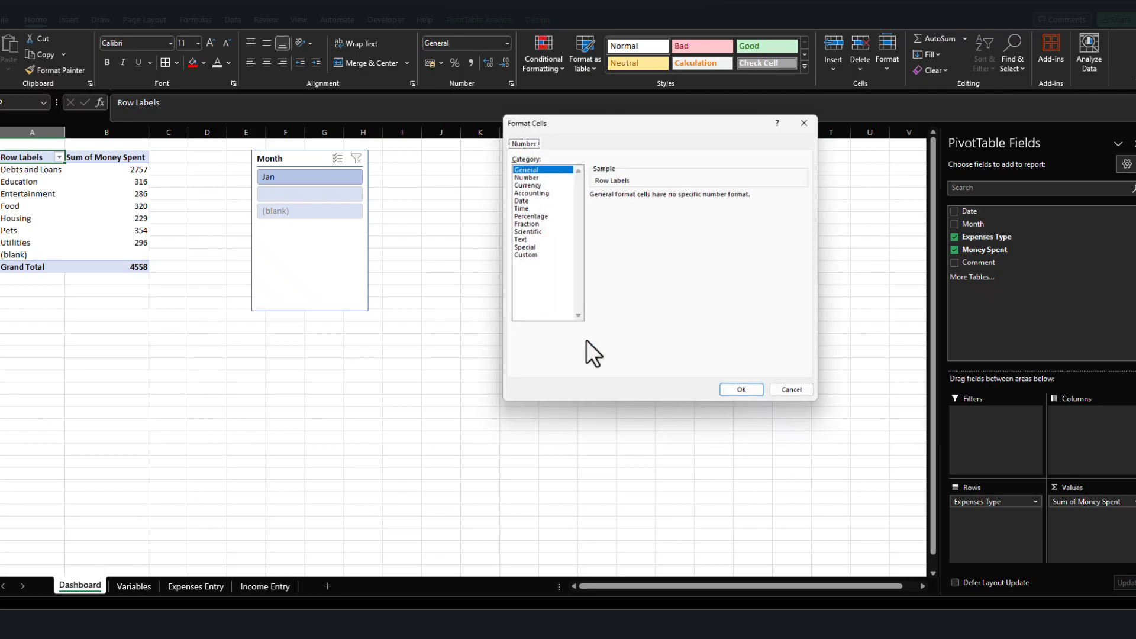
pyautogui.click(526, 184)
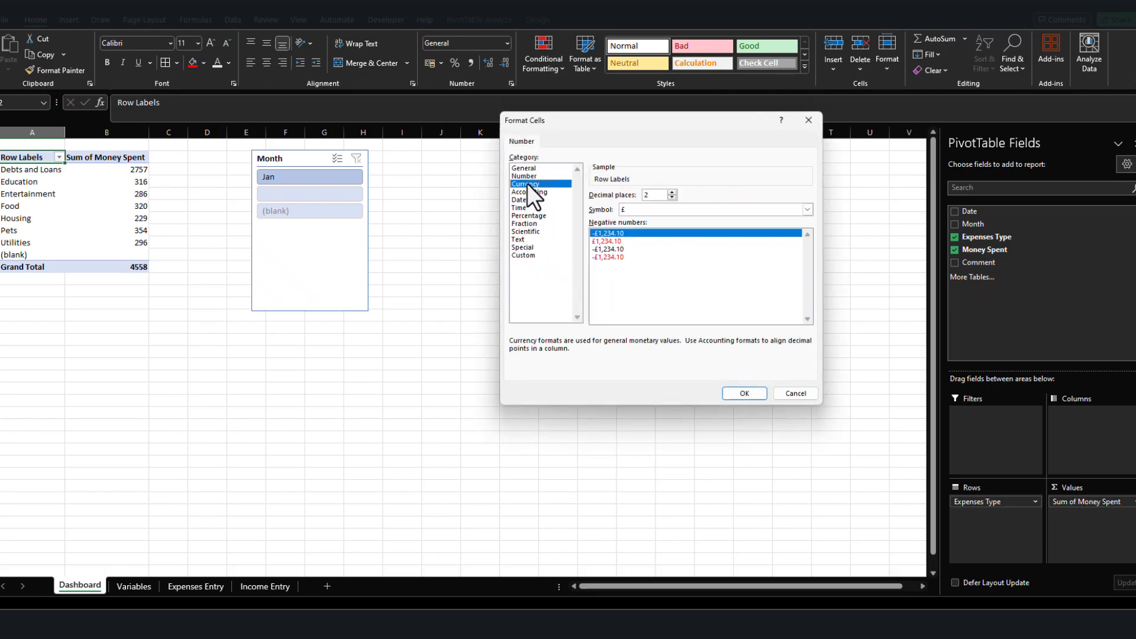
pyautogui.click(671, 197)
pyautogui.click(671, 198)
pyautogui.click(764, 394)
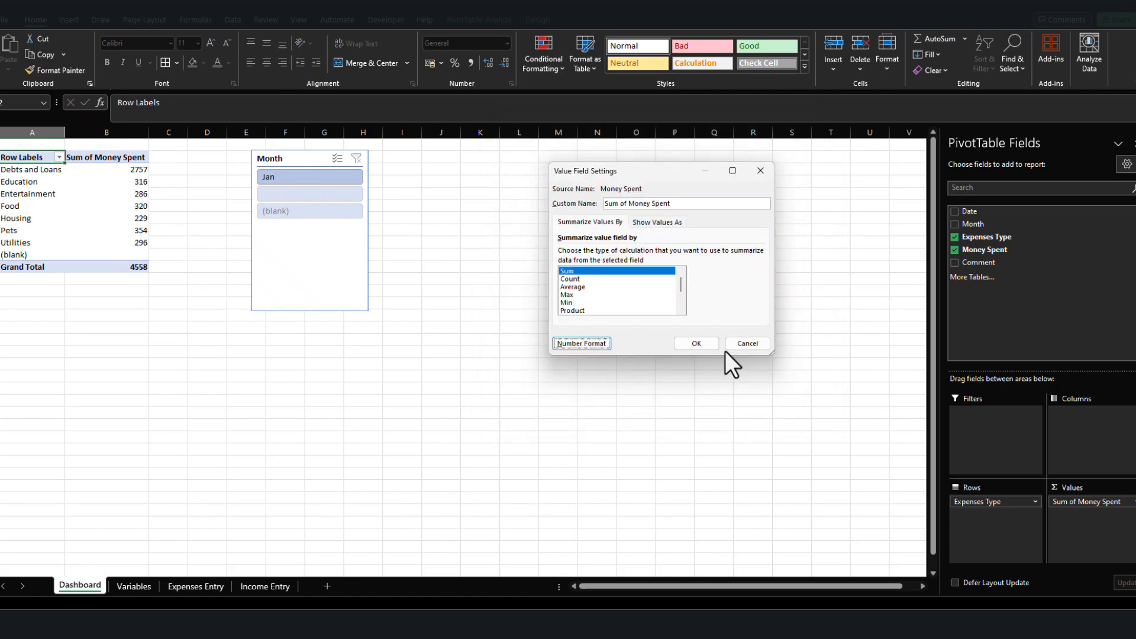
pyautogui.click(697, 343)
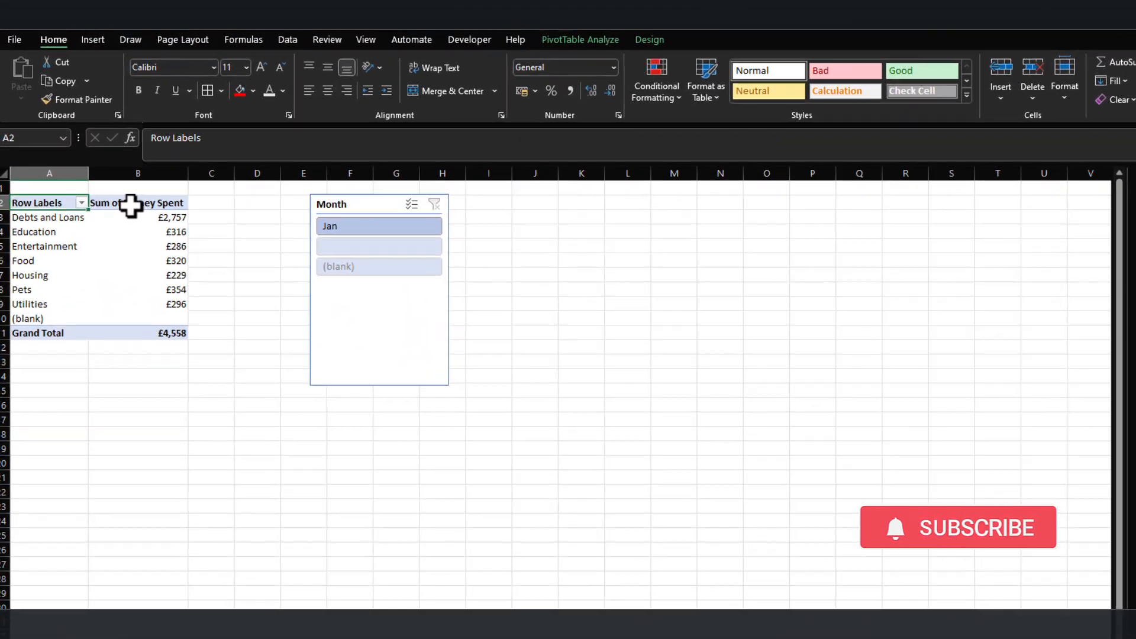
# Rename the PivotTable header in B2 to "Money Spent" with a trailing space, so it differs from the source field name.
pyautogui.click(95, 159)
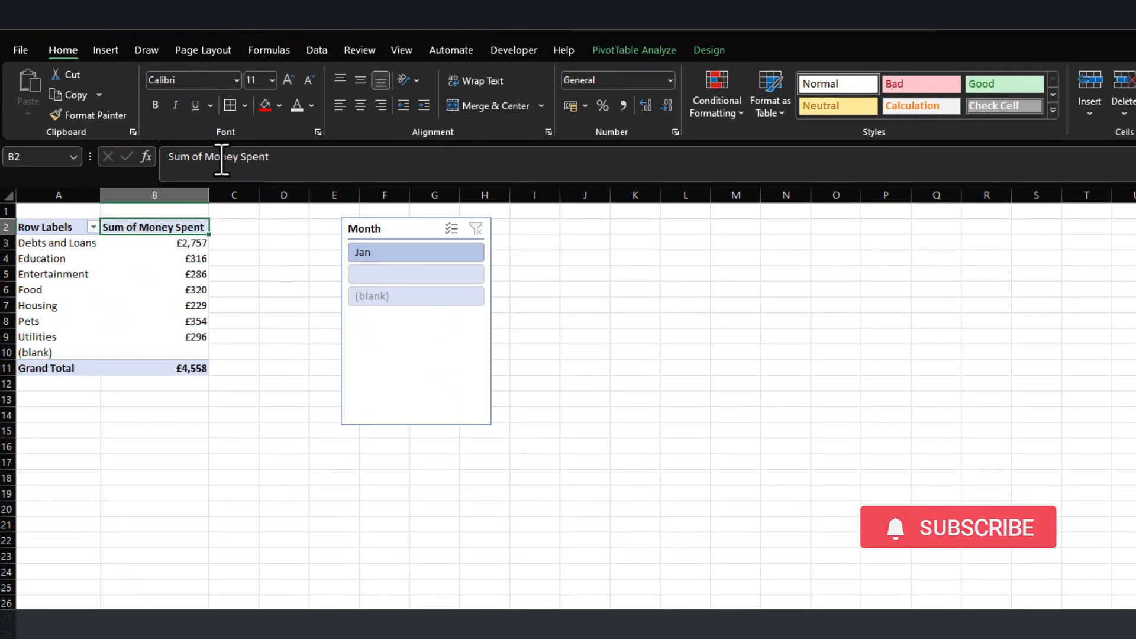
pyautogui.moveTo(204, 159); pyautogui.dragTo(30, 140)
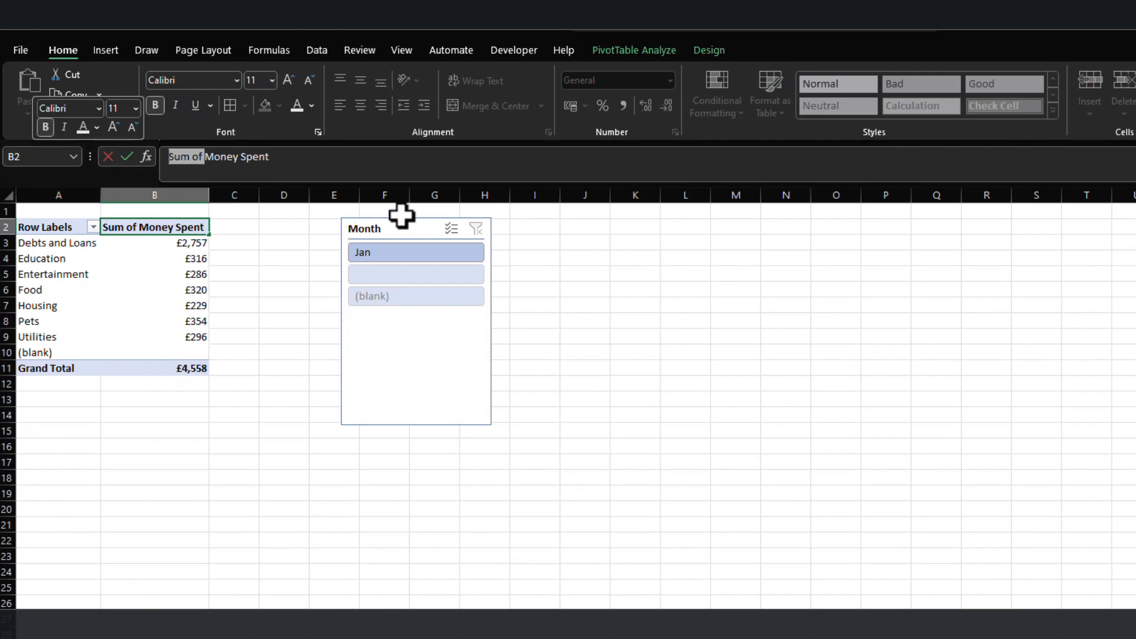
pyautogui.press('BackSpace')
pyautogui.press('Return')
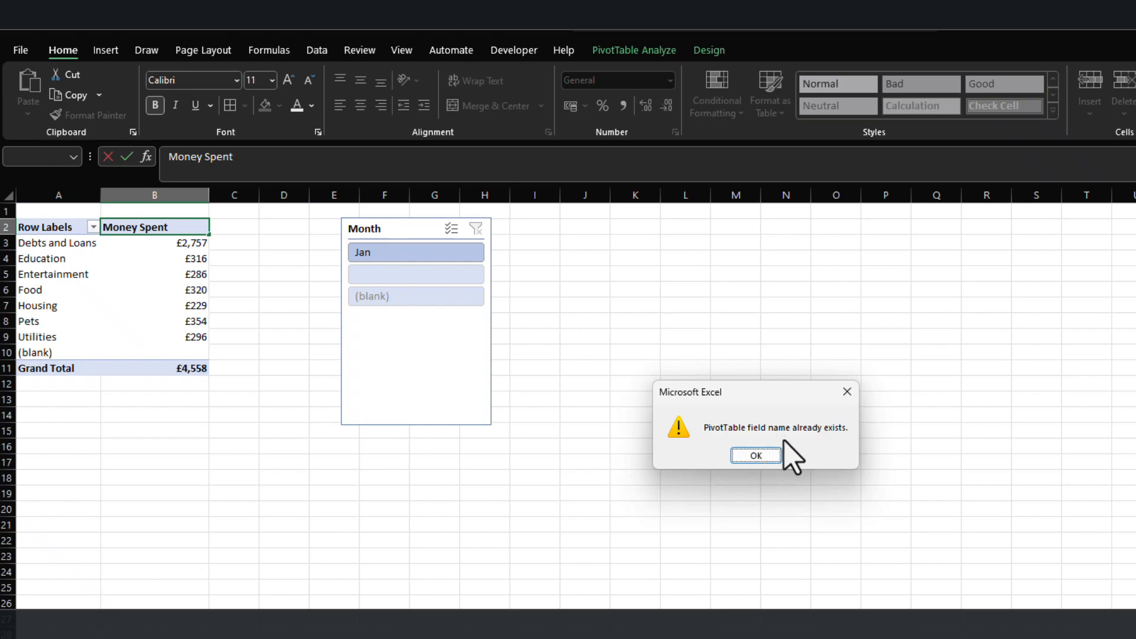
pyautogui.click(756, 455)
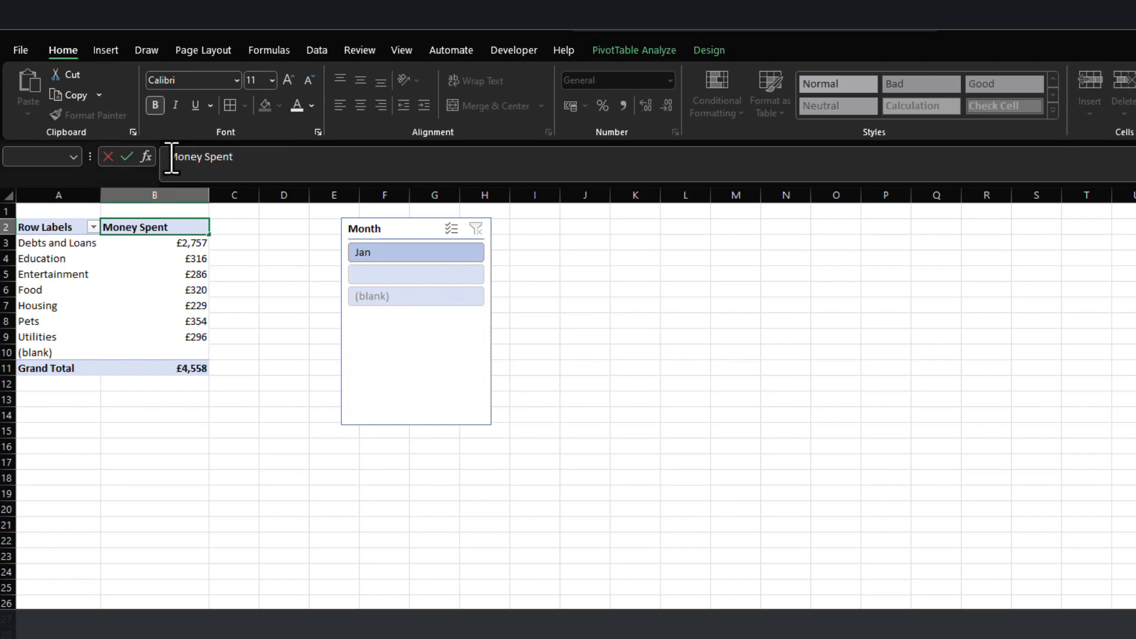
pyautogui.click(249, 163)
pyautogui.press('Return')
# Rename the PivotTable's row labels header in A2 to "Expense Type".
pyautogui.click(35, 227)
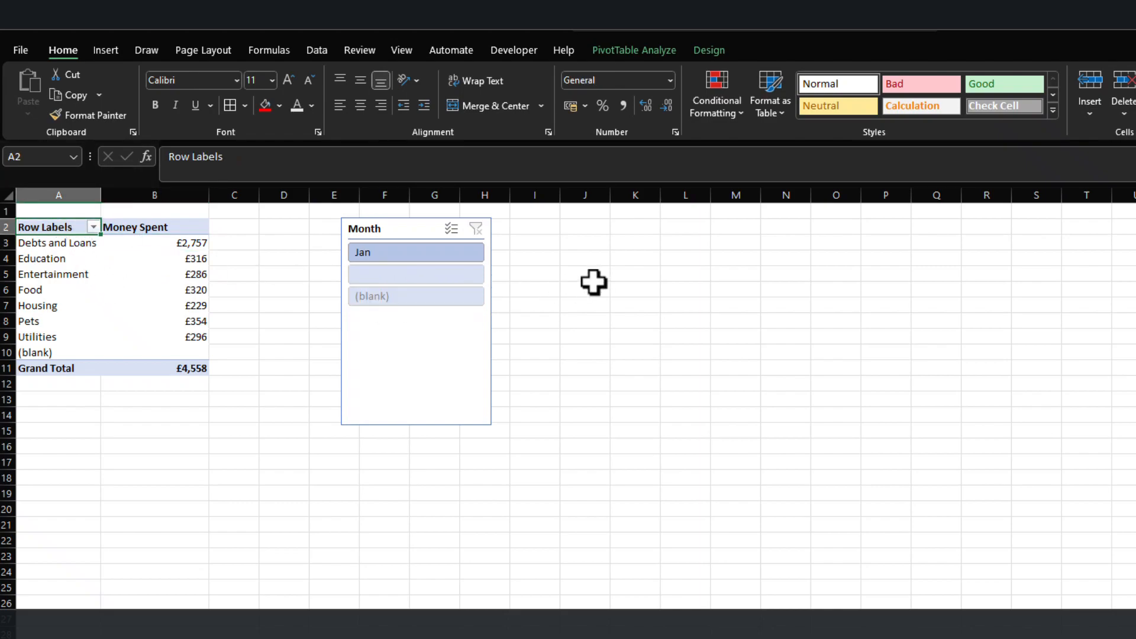
pyautogui.write('Expense')
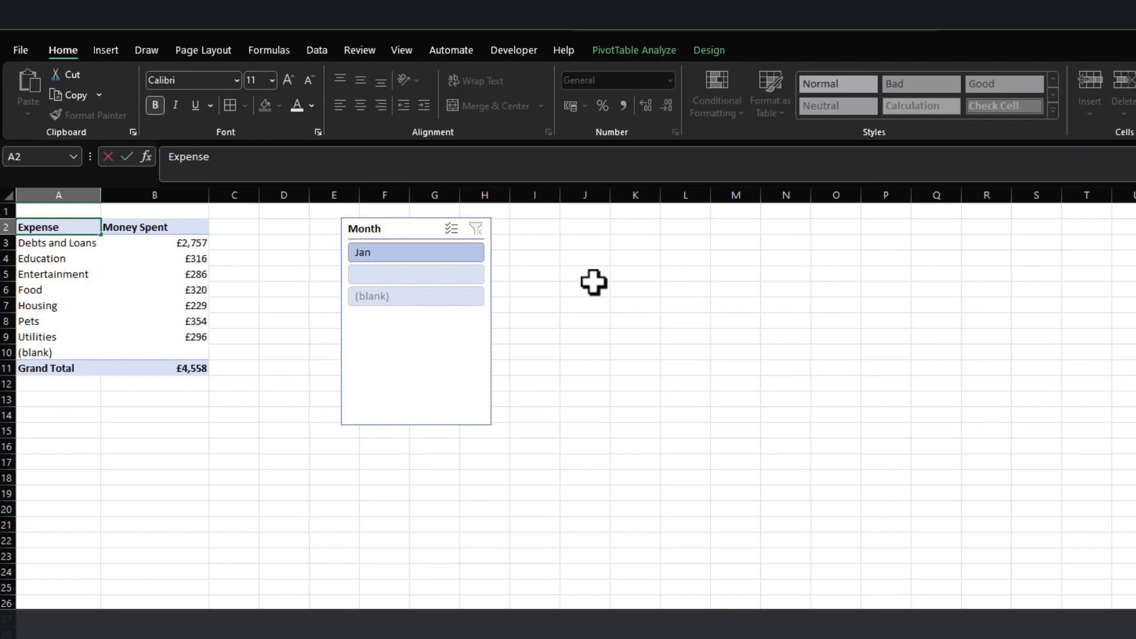
pyautogui.write('Type')
pyautogui.press('Return')
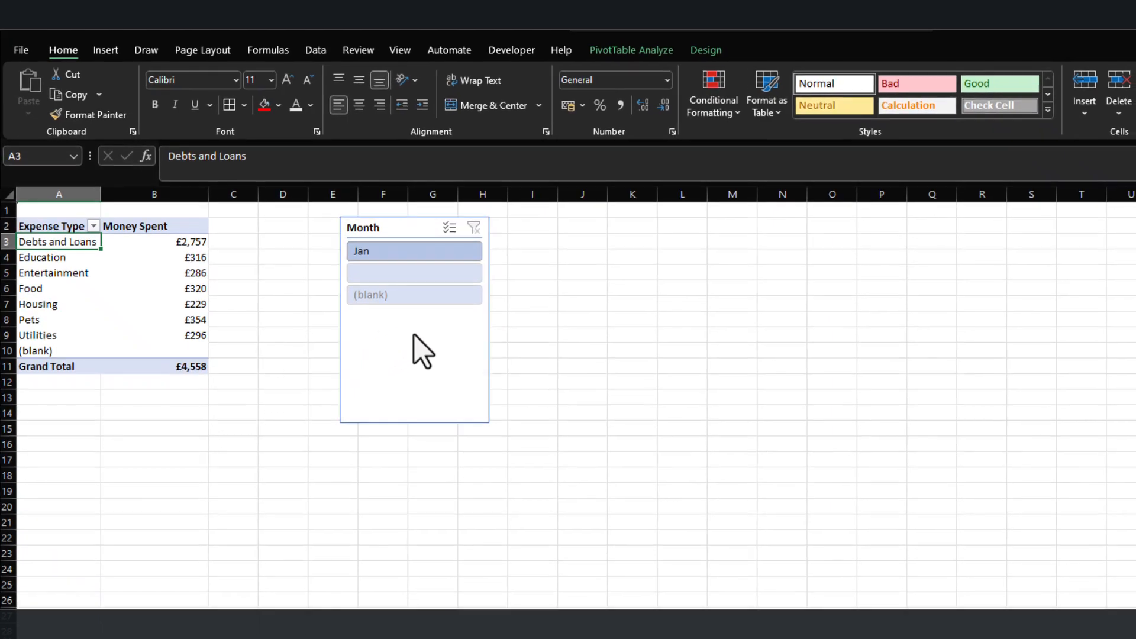
# Configure the Month slicer's settings to hide items with no data.
pyautogui.click(414, 335)
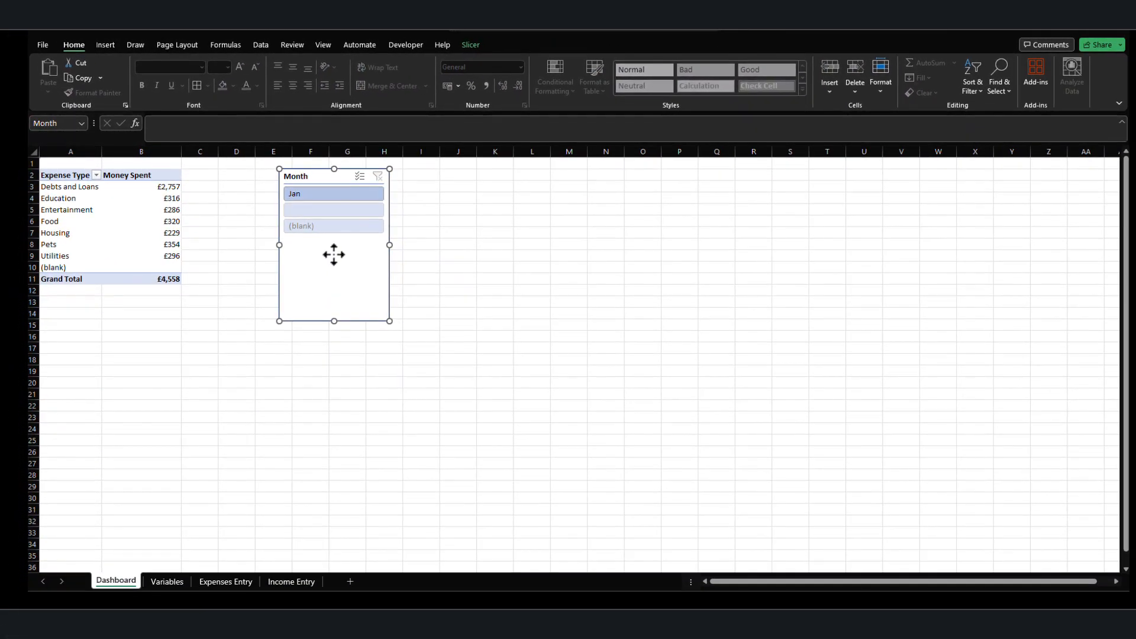
pyautogui.rightClick(334, 254)
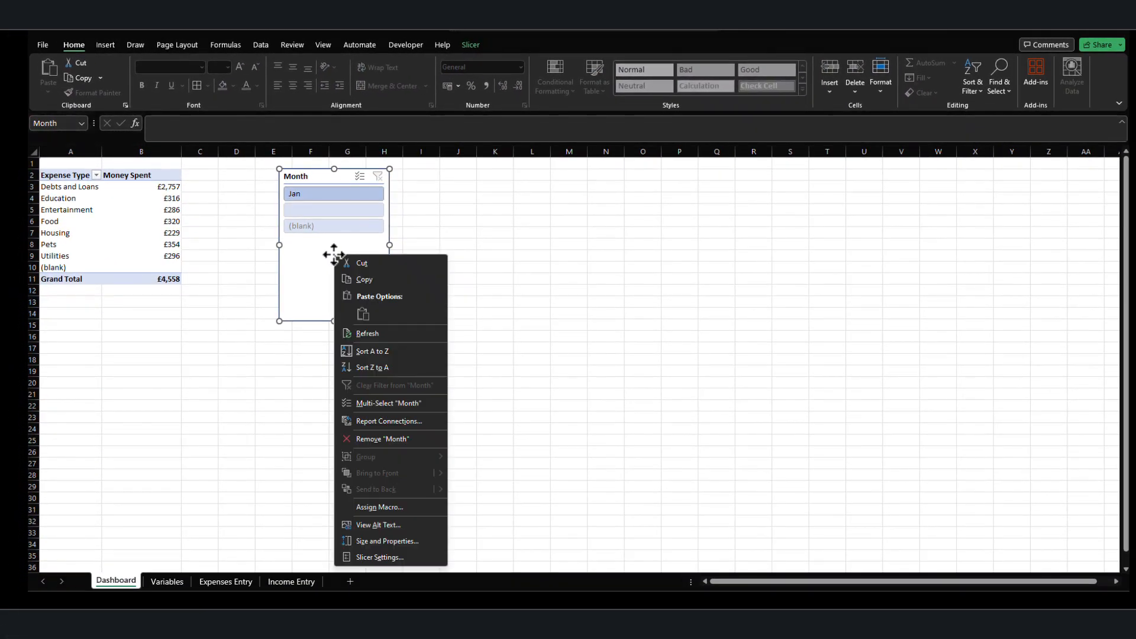
pyautogui.click(396, 559)
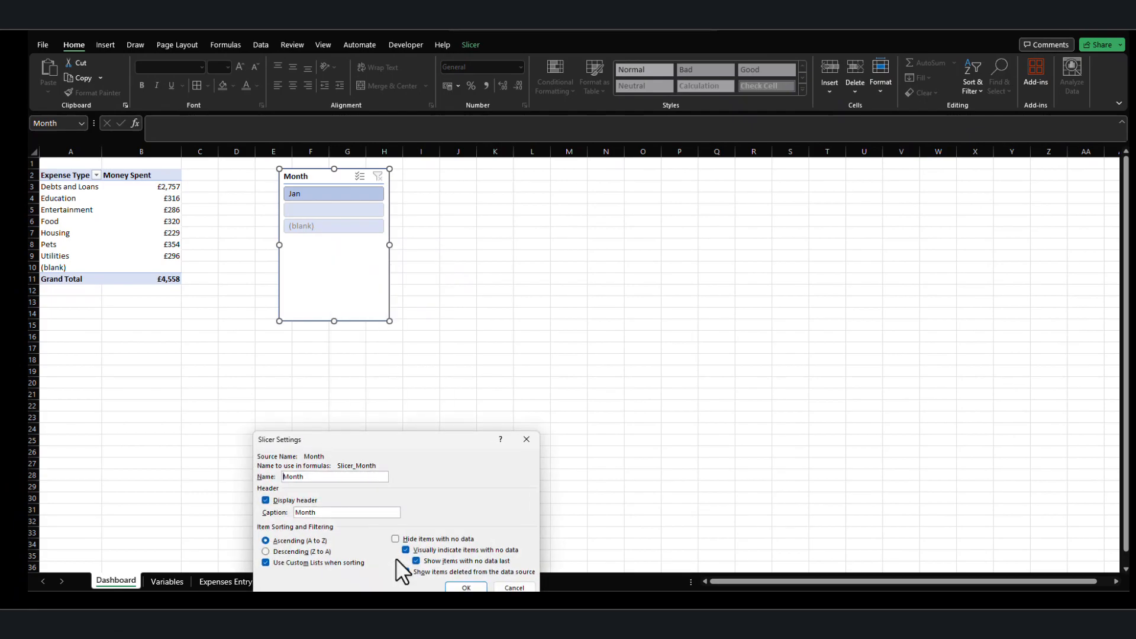
pyautogui.moveTo(429, 436); pyautogui.dragTo(499, 231)
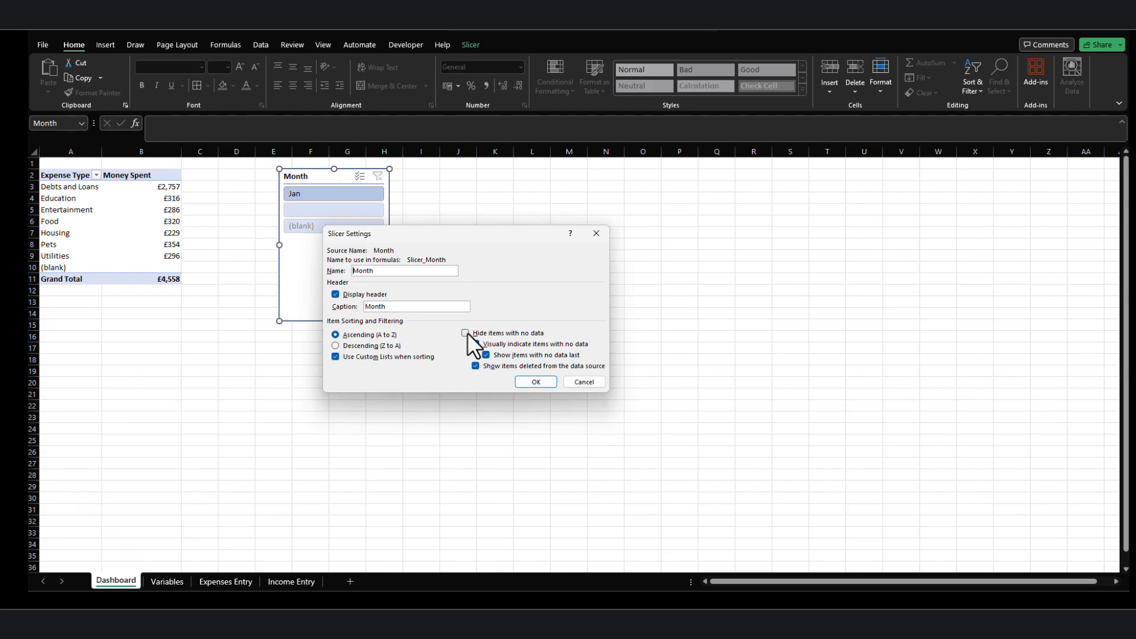
pyautogui.click(465, 333)
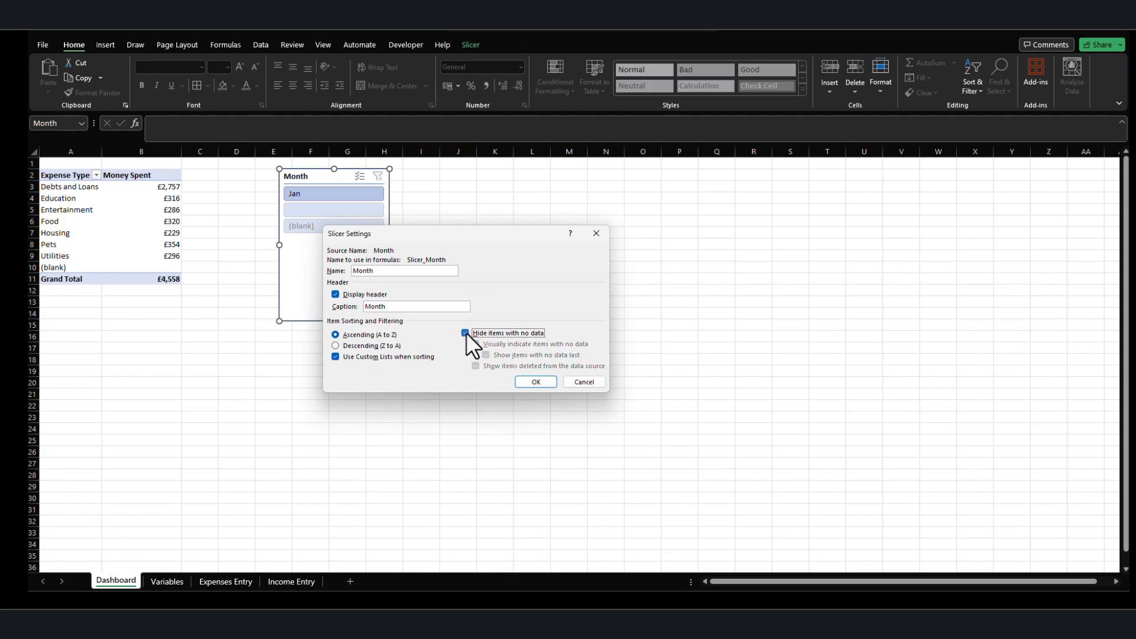
pyautogui.click(536, 382)
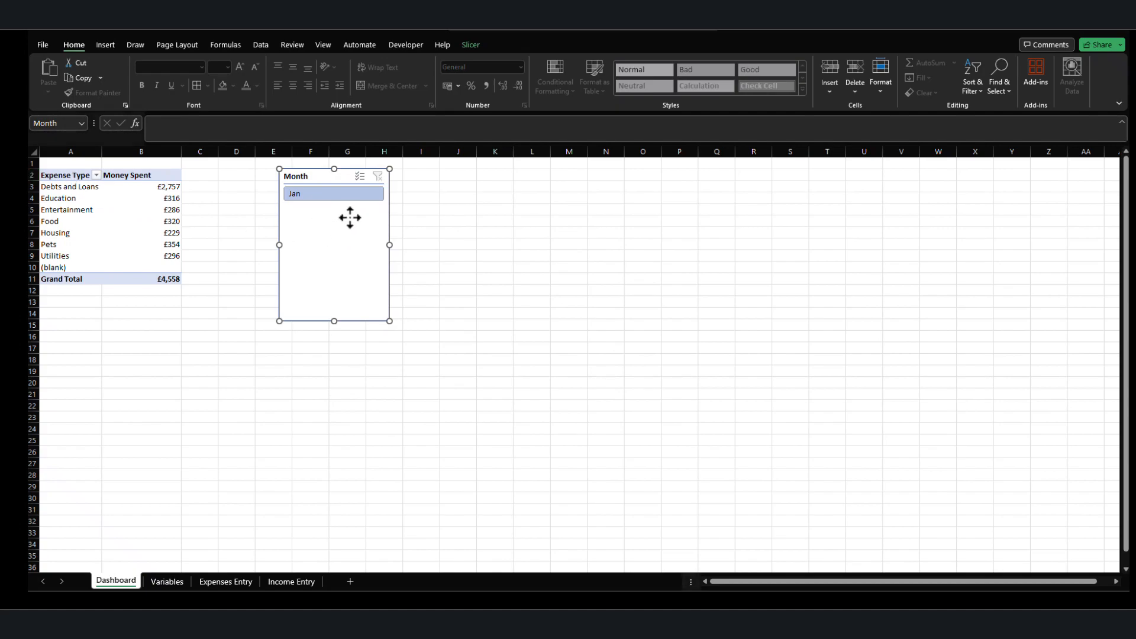
# Arrange the Month slicer's buttons in 3 columns and resize the slicer to about 3.18 cm high by 11.67 cm wide.
pyautogui.click(470, 44)
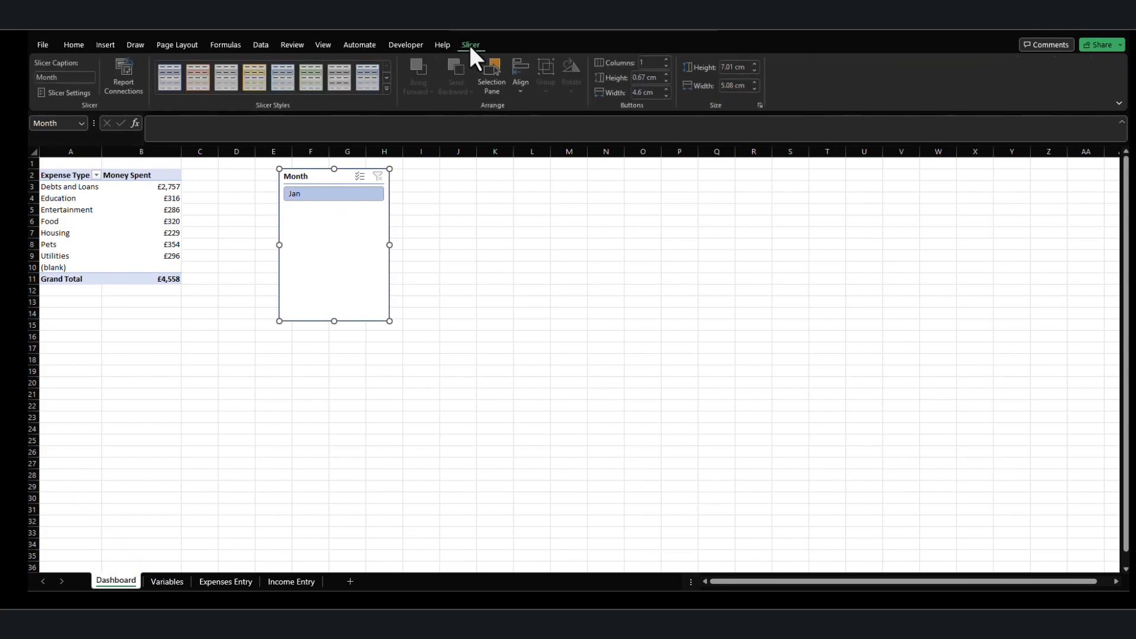
pyautogui.click(669, 59)
pyautogui.click(668, 59)
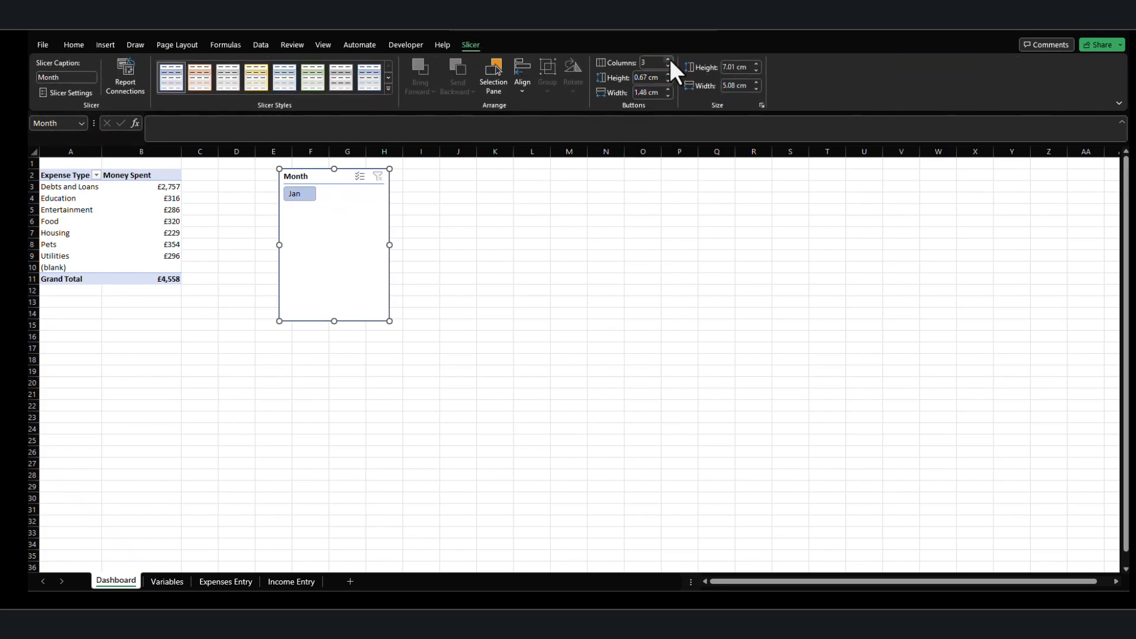
pyautogui.moveTo(337, 323); pyautogui.dragTo(340, 237)
pyautogui.moveTo(390, 203); pyautogui.dragTo(535, 204)
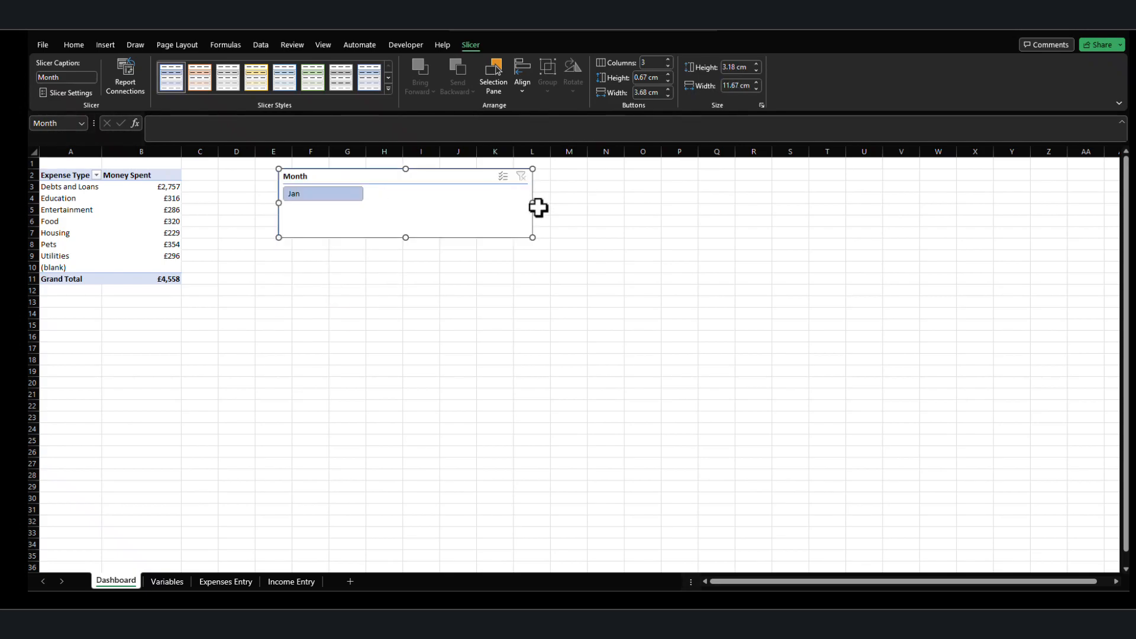
# Move the Month slicer closer to the PivotTable so its left edge sits in column D, and deselect it.
pyautogui.click(397, 285)
pyautogui.moveTo(400, 172); pyautogui.dragTo(349, 175)
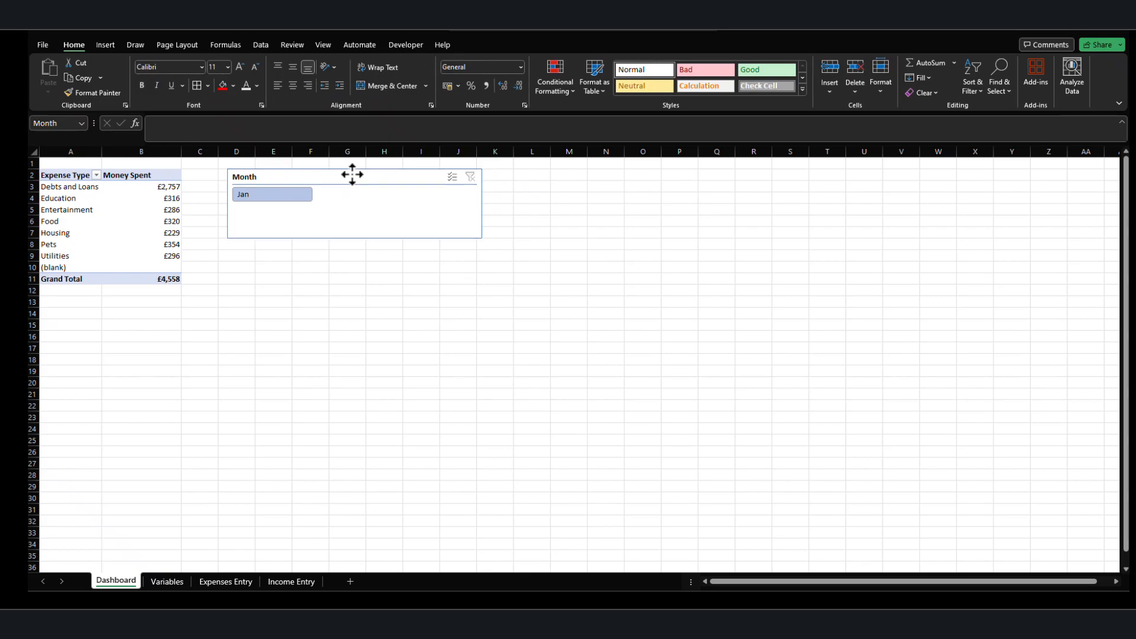
pyautogui.click(312, 278)
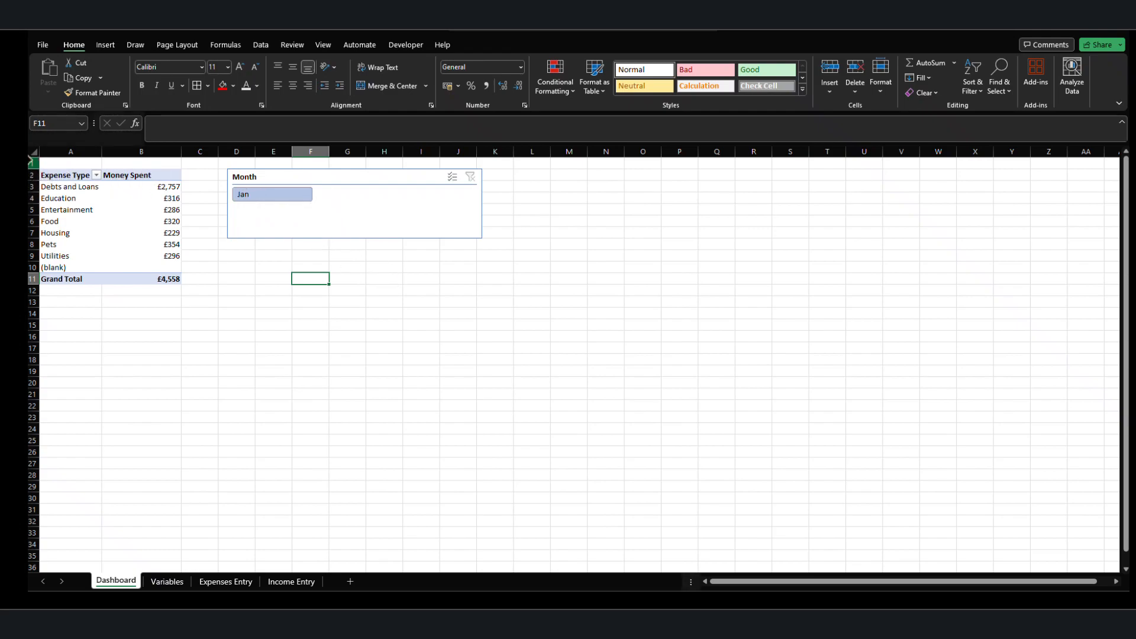
# Insert eight rows above the PivotTable and move the Month slicer into the free space above the table.
pyautogui.moveTo(31, 164); pyautogui.dragTo(33, 249)
pyautogui.rightClick(31, 245)
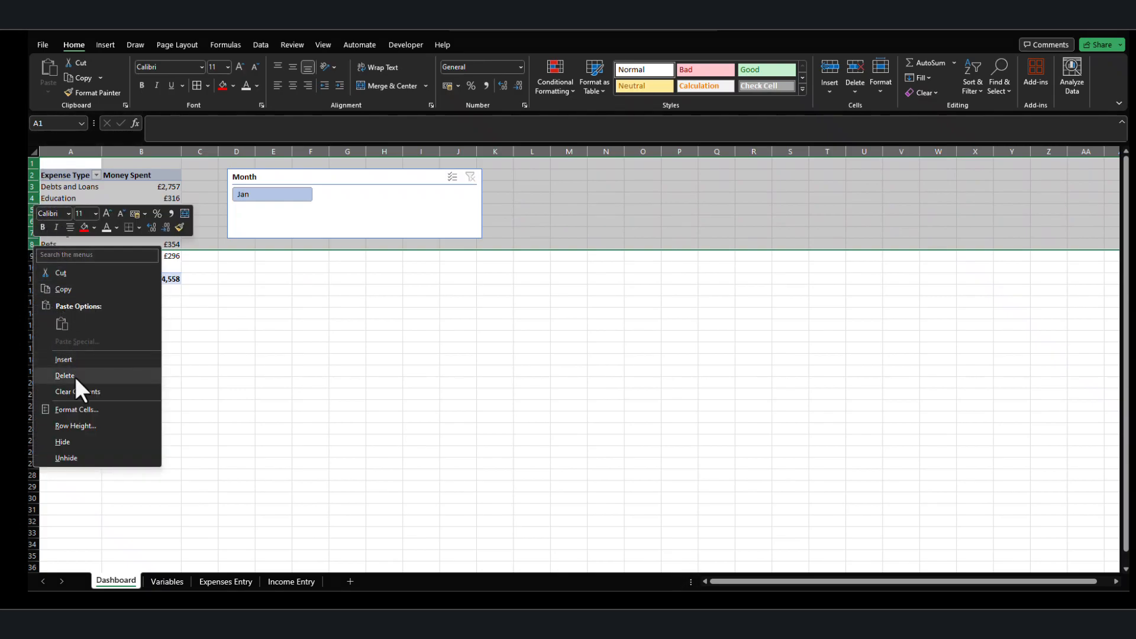
pyautogui.click(63, 360)
pyautogui.moveTo(335, 271); pyautogui.dragTo(151, 184)
pyautogui.click(281, 333)
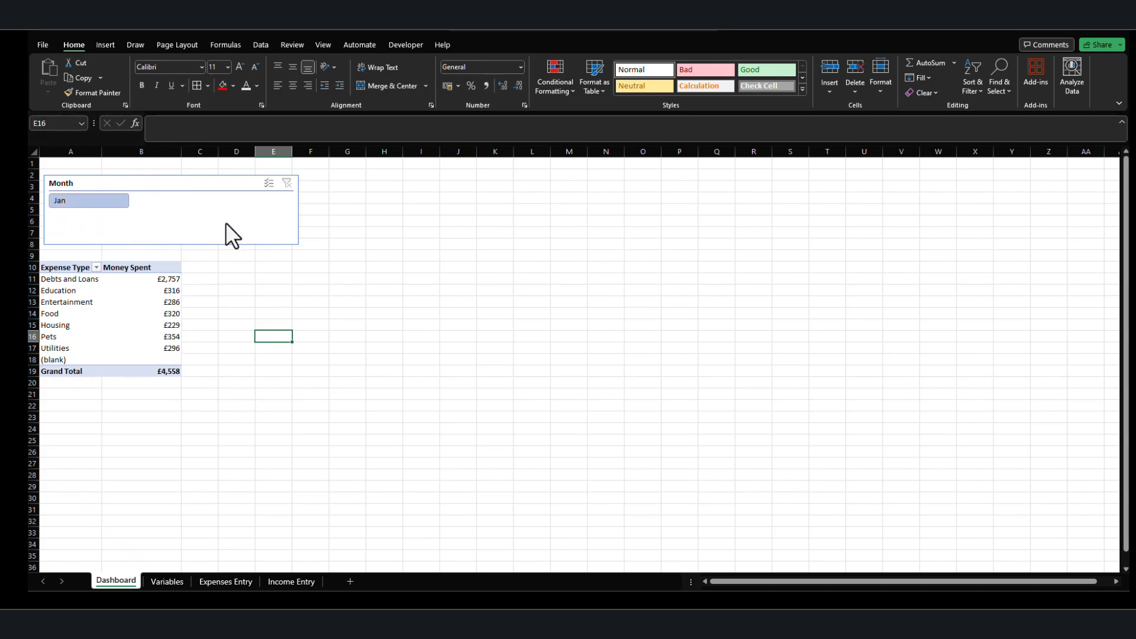
# On the Expenses Entry sheet, change the last expense's date in A14 to 25/12/2024.
pyautogui.click(165, 581)
pyautogui.click(224, 581)
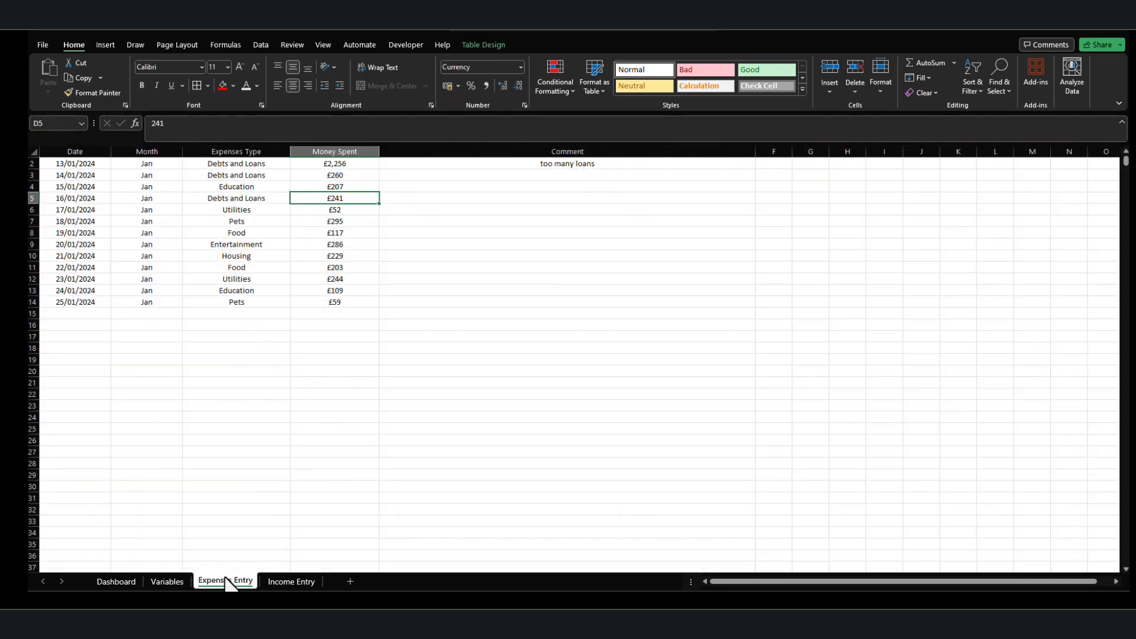
pyautogui.click(283, 581)
pyautogui.click(226, 582)
pyautogui.click(83, 303)
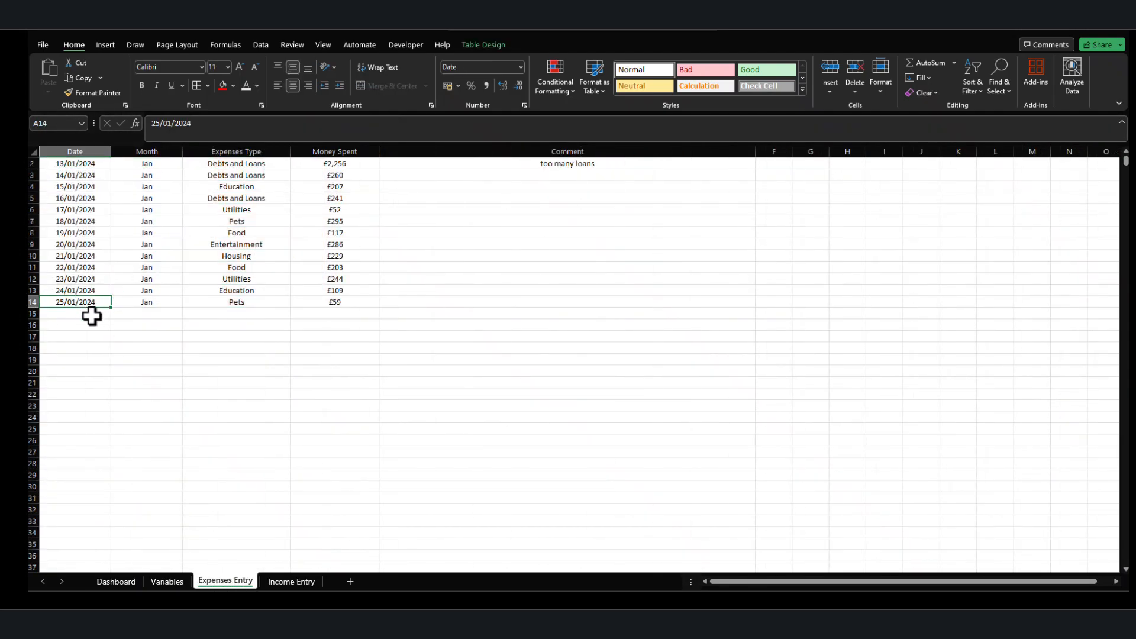
pyautogui.click(76, 289)
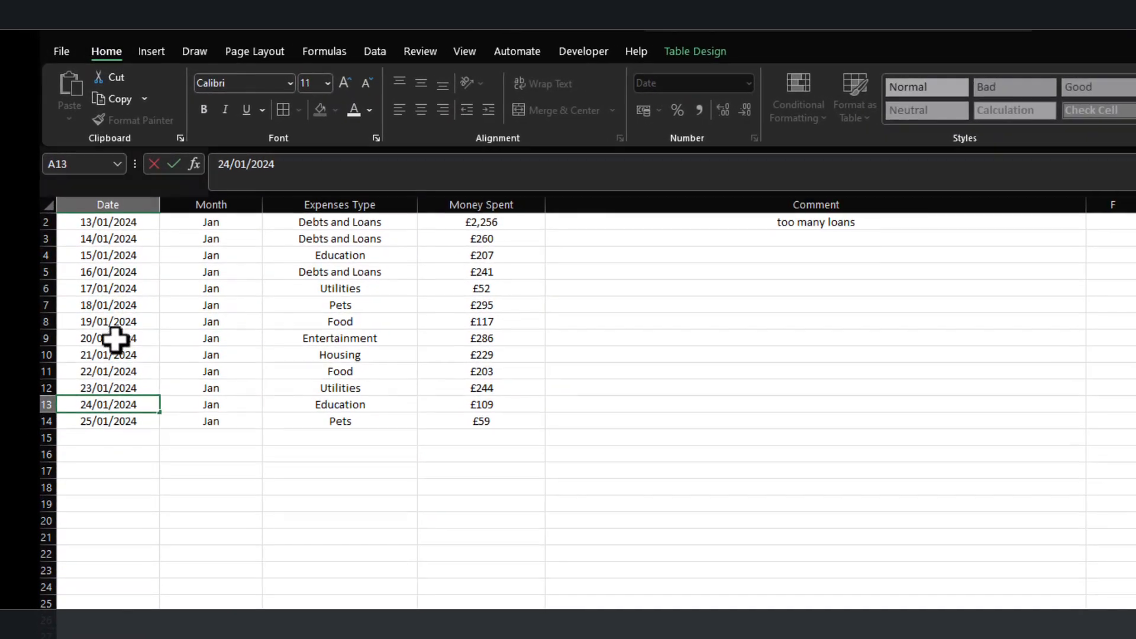
pyautogui.click(112, 424)
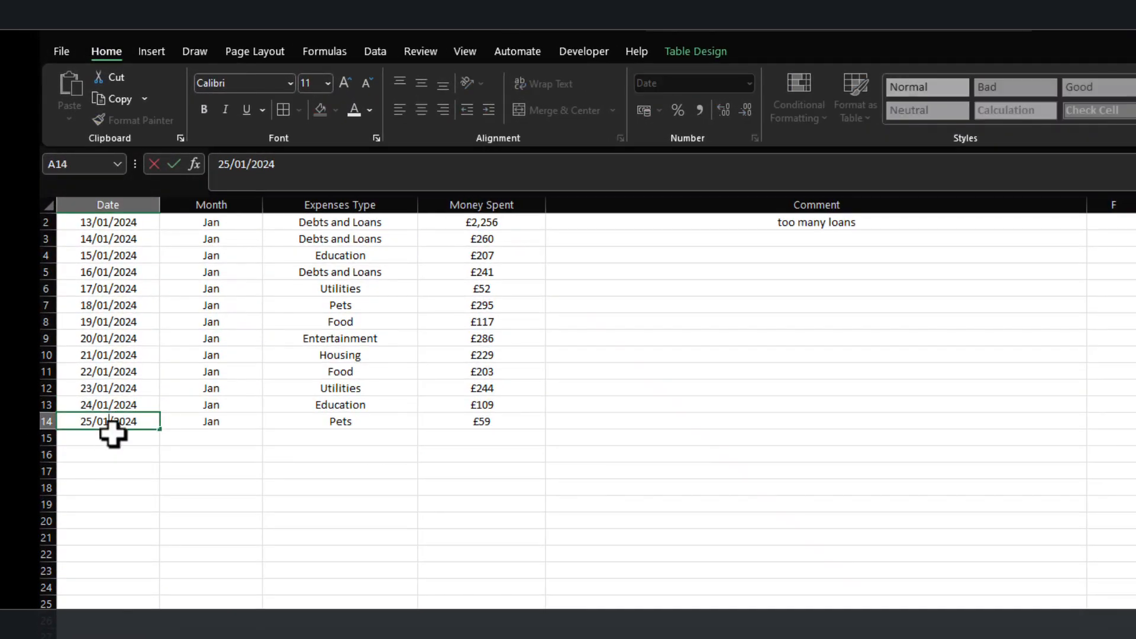
pyautogui.press('BackSpace')
pyautogui.press('BackSpace')
pyautogui.write('12')
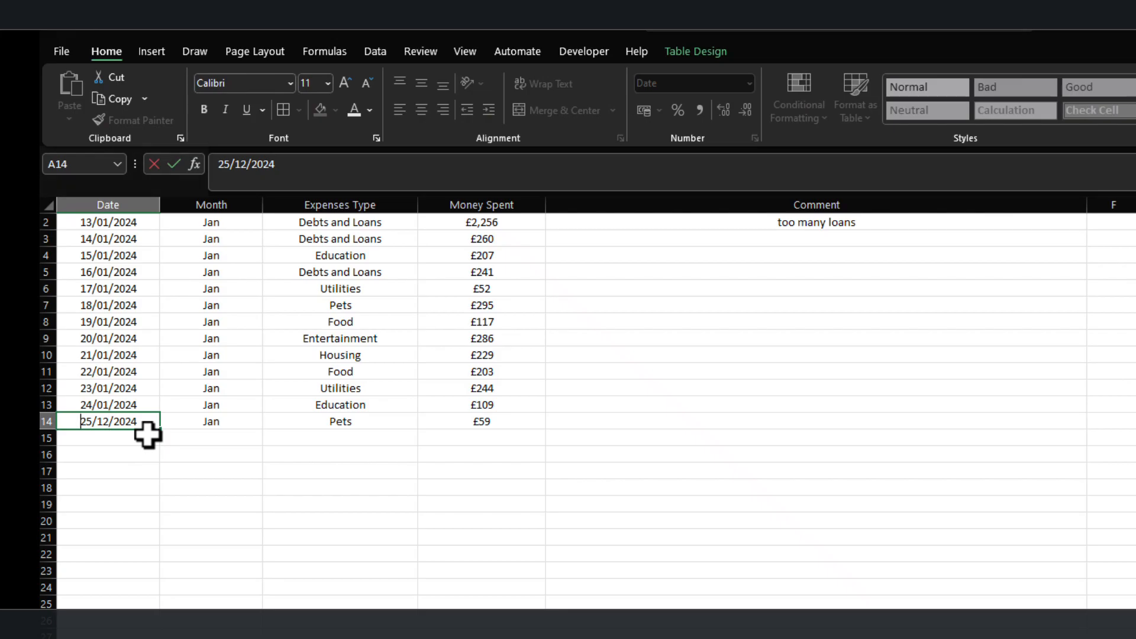
pyautogui.hotkey('shift', 'Return')
# Change the expense date in A13 to 24/11/2024.
pyautogui.press('F2')
pyautogui.press('Left')
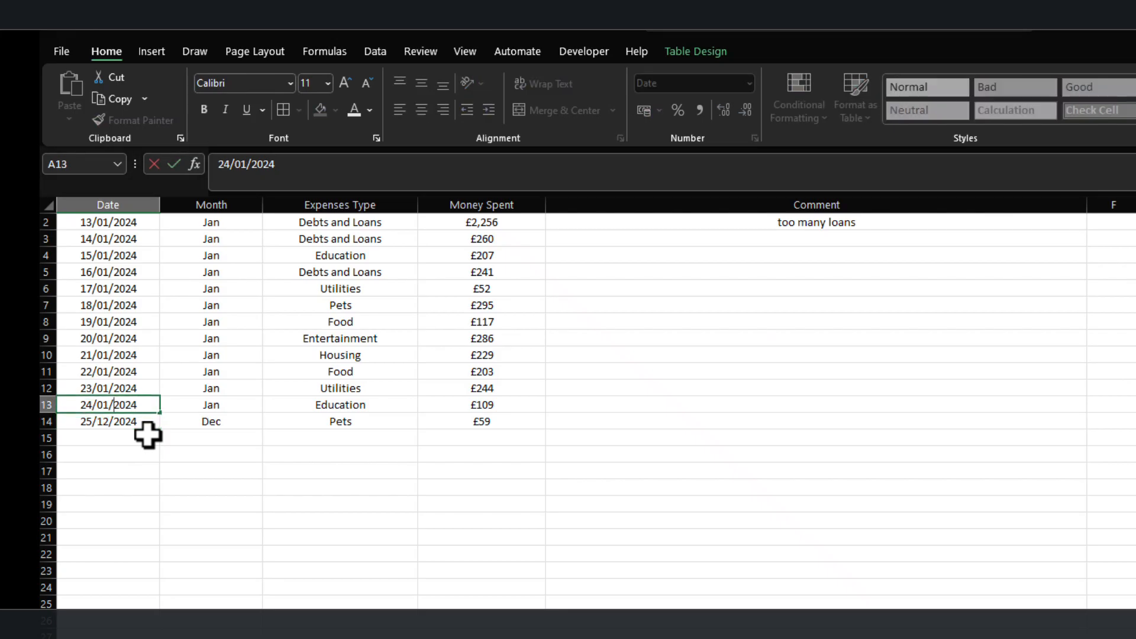
pyautogui.press('BackSpace')
pyautogui.press('BackSpace')
pyautogui.write('11')
pyautogui.press('Return')
# Change the expense date in A12 to 23/10/2024.
pyautogui.press('Up')
pyautogui.press('Up')
pyautogui.press('Up')
pyautogui.press('Down')
pyautogui.press('F2')
pyautogui.press('Left')
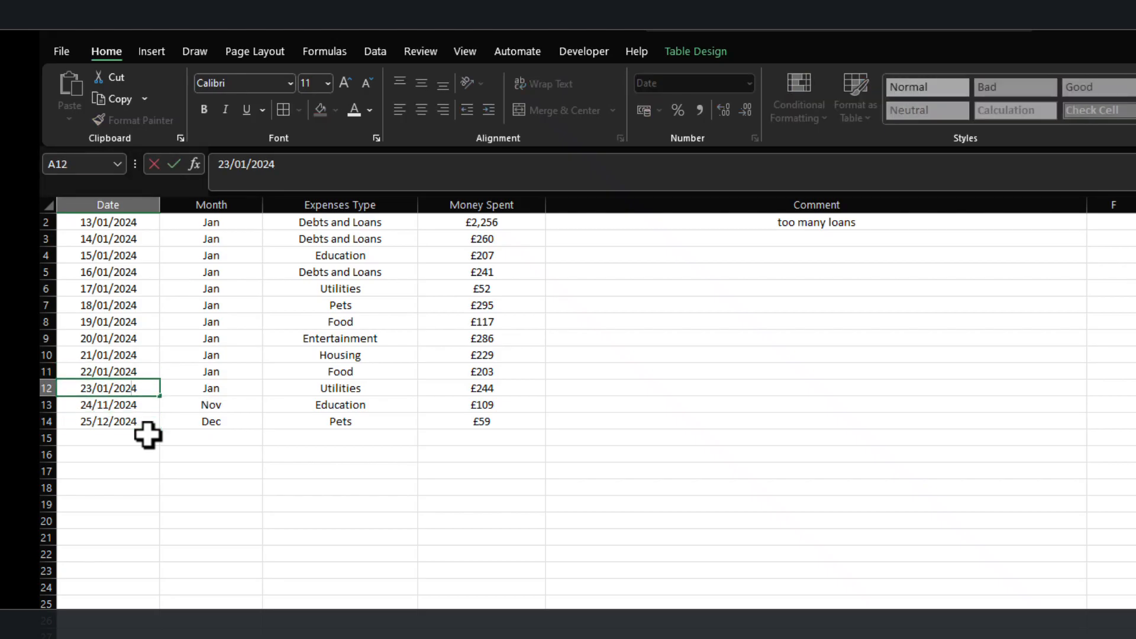
pyautogui.press('BackSpace')
pyautogui.press('BackSpace')
pyautogui.write('10')
pyautogui.press('Return')
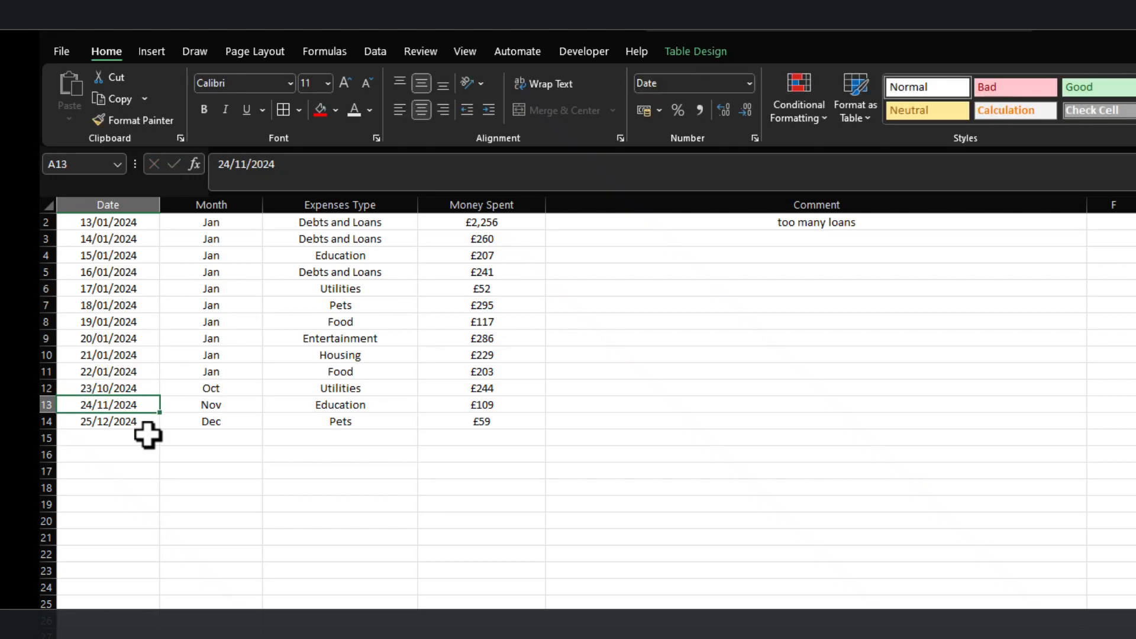
# Change the dates in A4 to A11 to consecutive months, from 15/02/2024 in A4 through 22/09/2024 in A11.
pyautogui.doubleClick(109, 372)
pyautogui.press('BackSpace')
pyautogui.press('BackSpace')
pyautogui.write('09')
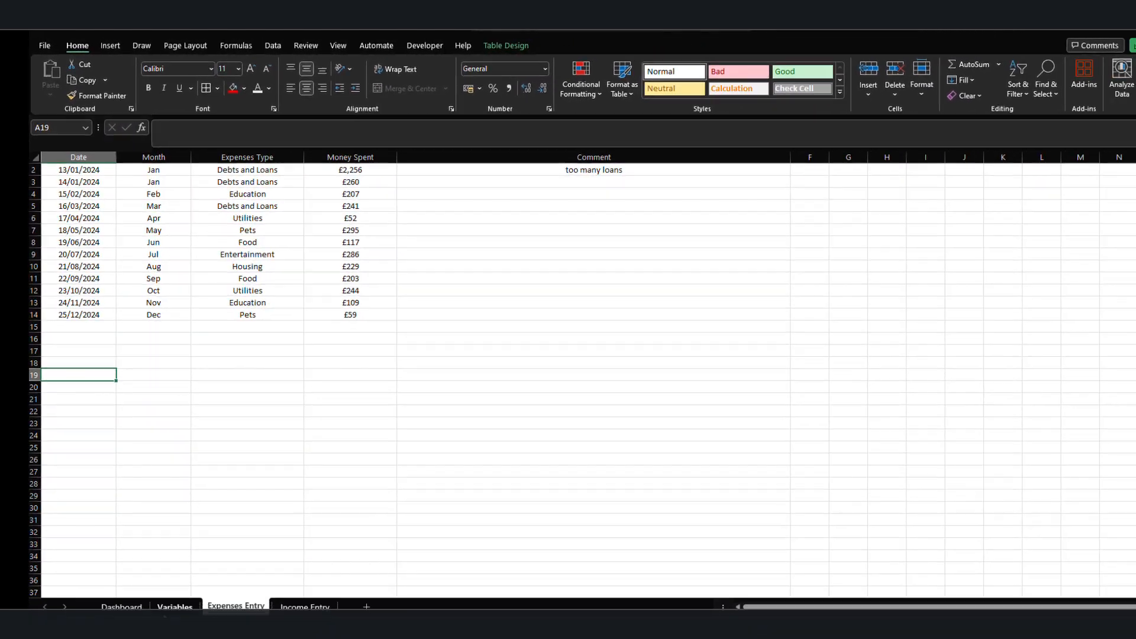
# Refresh the expenses PivotTable on the Dashboard sheet.
pyautogui.click(117, 585)
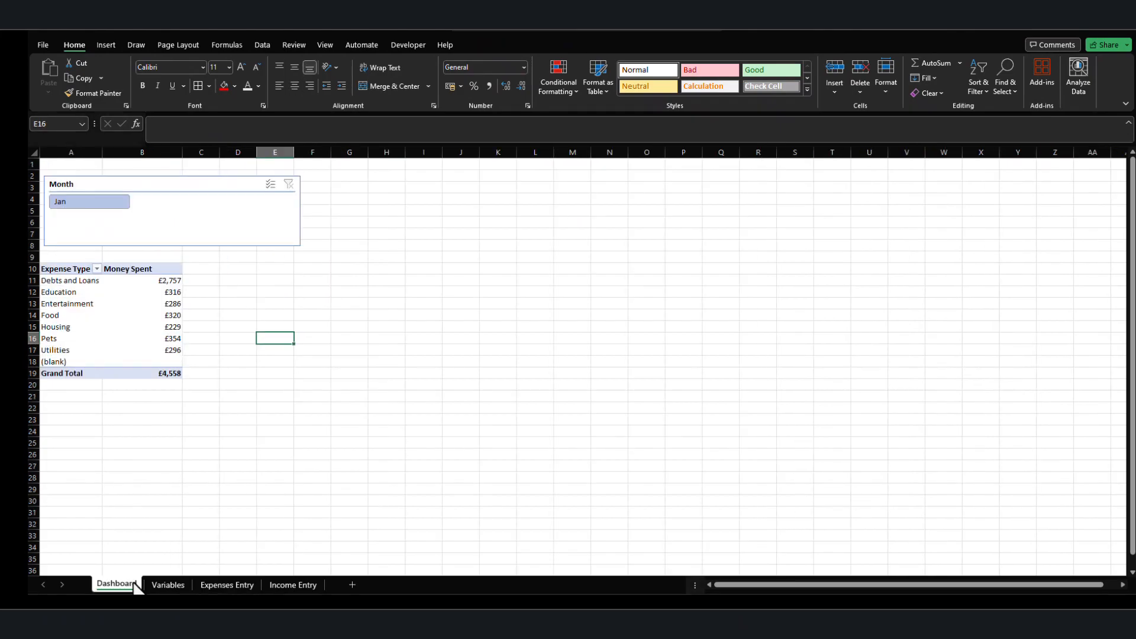
pyautogui.rightClick(122, 305)
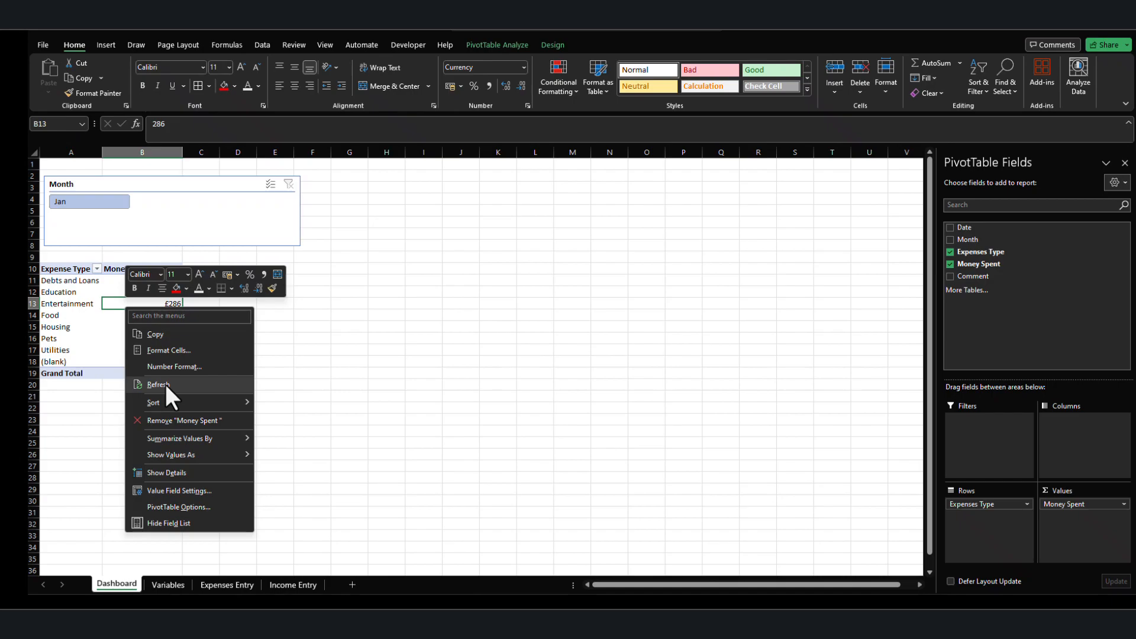
pyautogui.click(157, 384)
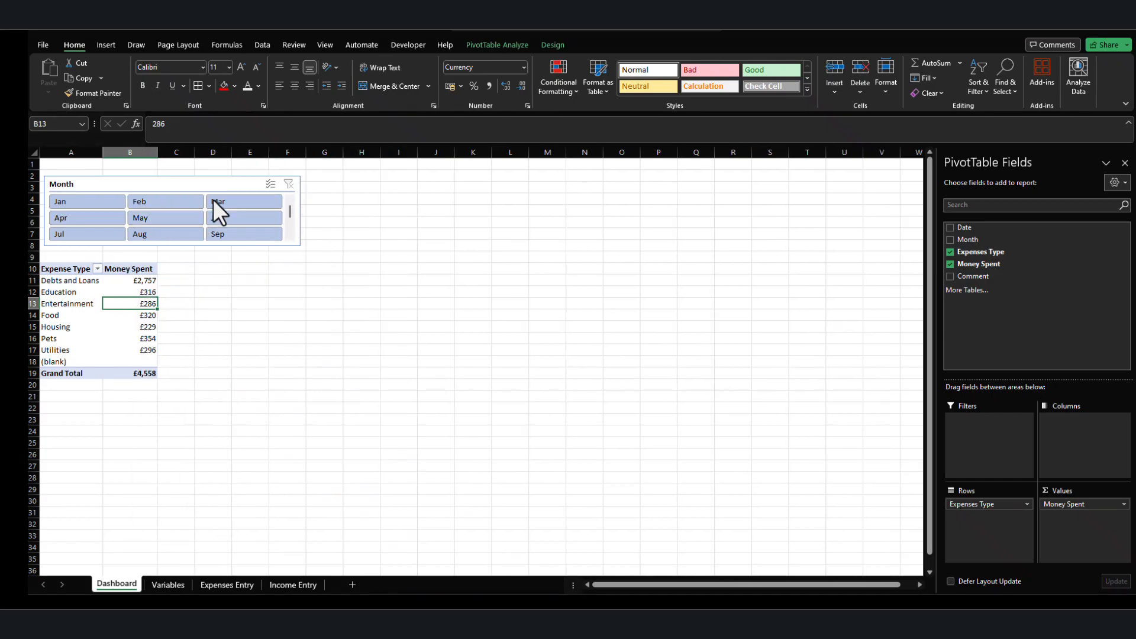
# Arrange the Month slicer's buttons in 4 columns and enlarge the slicer to about 3.52 cm high.
pyautogui.click(181, 186)
pyautogui.click(473, 46)
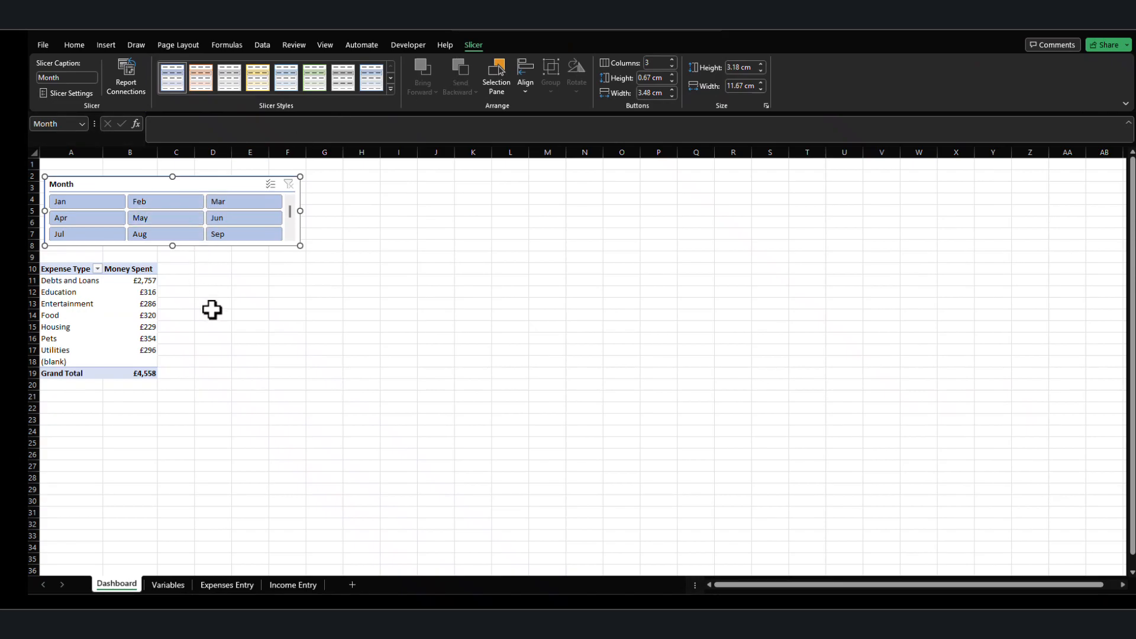
pyautogui.click(671, 60)
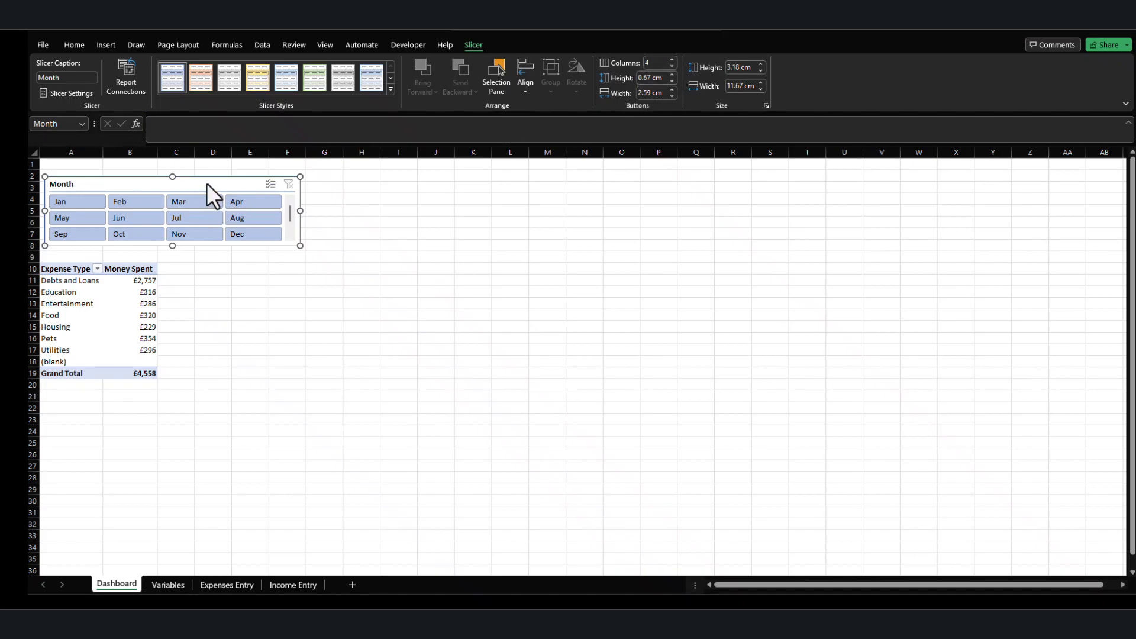
pyautogui.moveTo(207, 186); pyautogui.dragTo(209, 186)
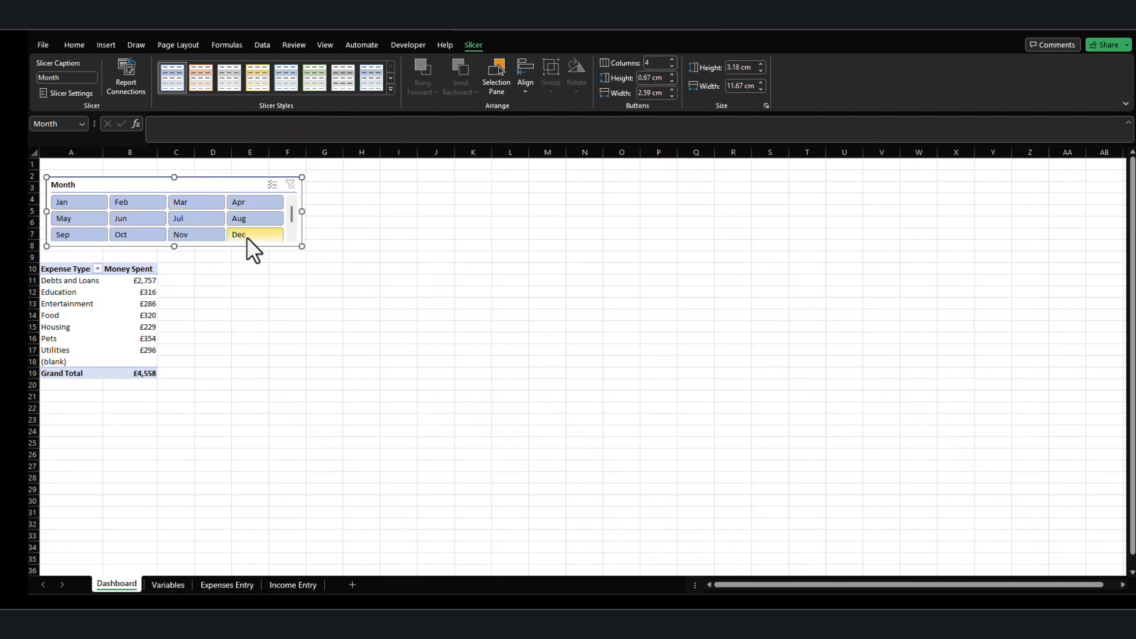
pyautogui.moveTo(174, 246); pyautogui.dragTo(173, 254)
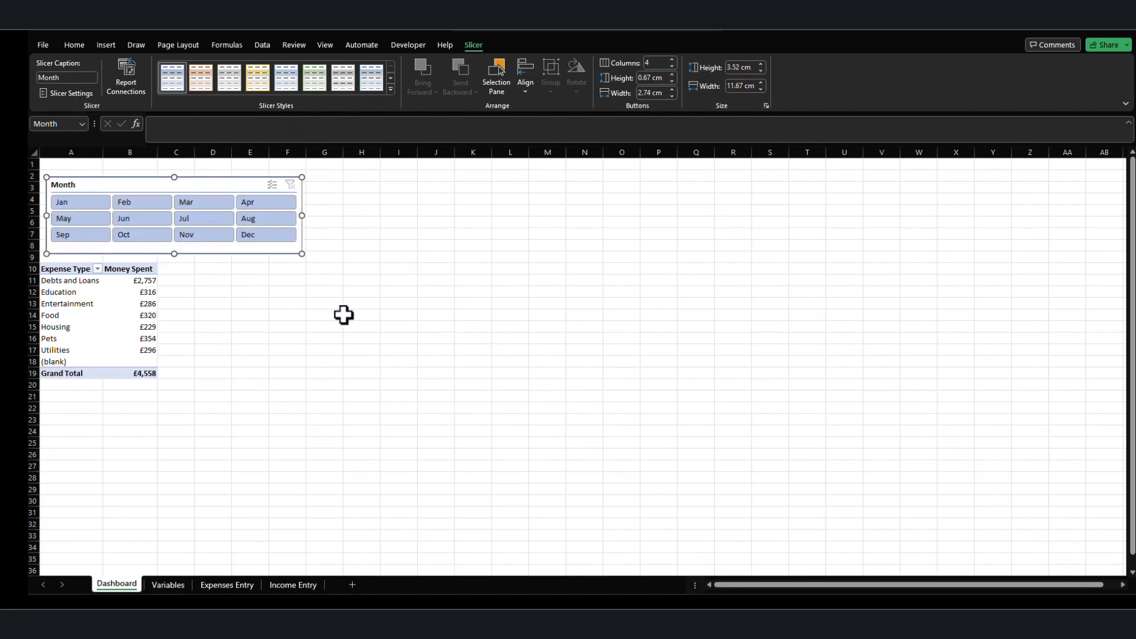
# Apply the first Dark slicer style, in blue, to the Month slicer.
pyautogui.click(390, 89)
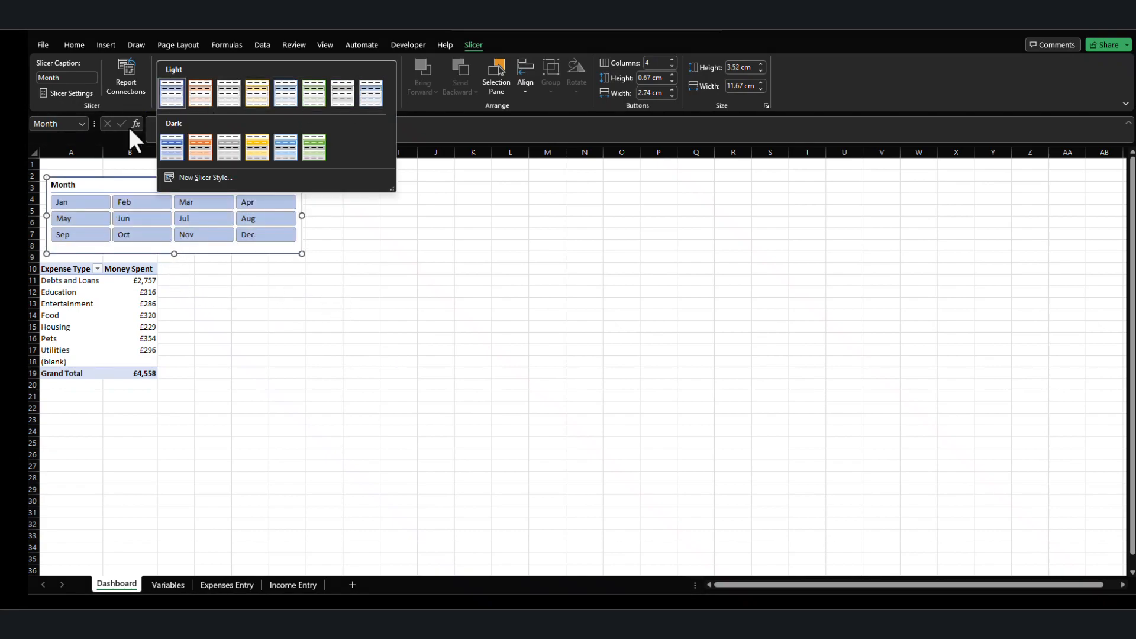
pyautogui.click(168, 144)
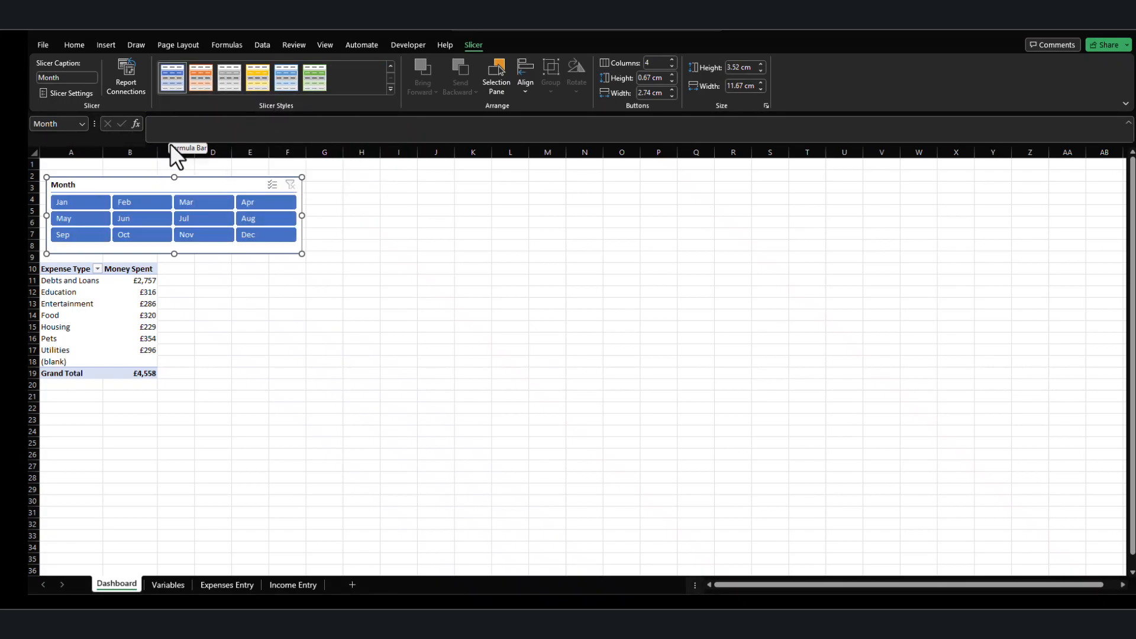
# Test the Month slicer by filtering the PivotTable to Nov, Dec and Jan, and clear the filter.
pyautogui.click(207, 236)
pyautogui.click(250, 234)
pyautogui.click(222, 230)
pyautogui.click(62, 201)
pyautogui.click(290, 185)
# Apply the blue Pivot Style Medium 2 to the PivotTable and deselect it.
pyautogui.click(109, 311)
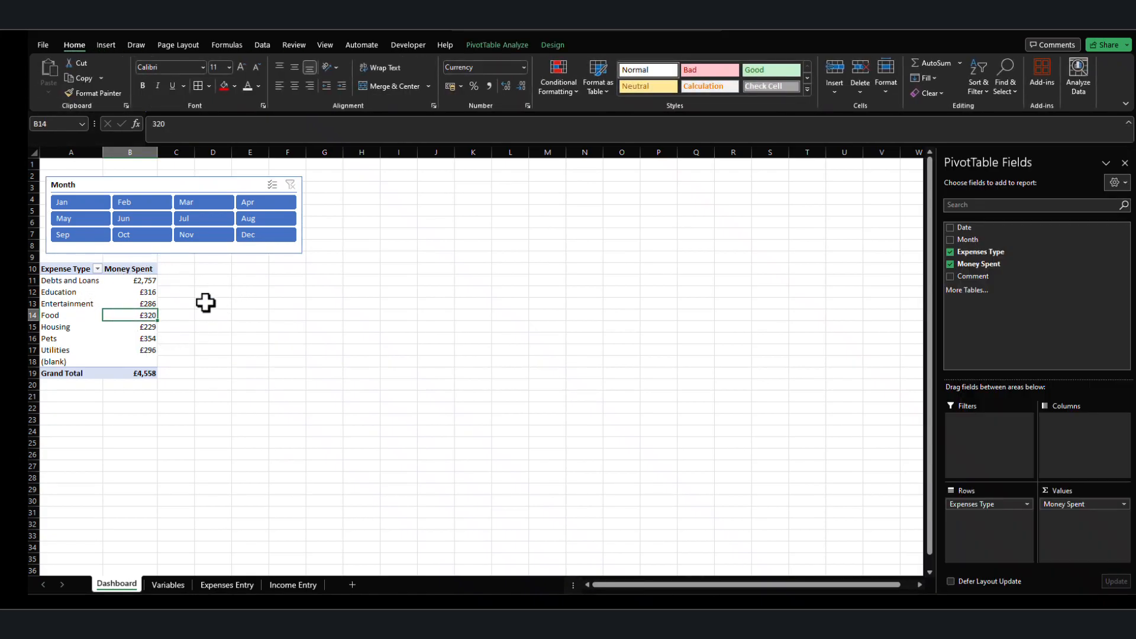
pyautogui.click(83, 282)
pyautogui.click(551, 46)
pyautogui.click(604, 88)
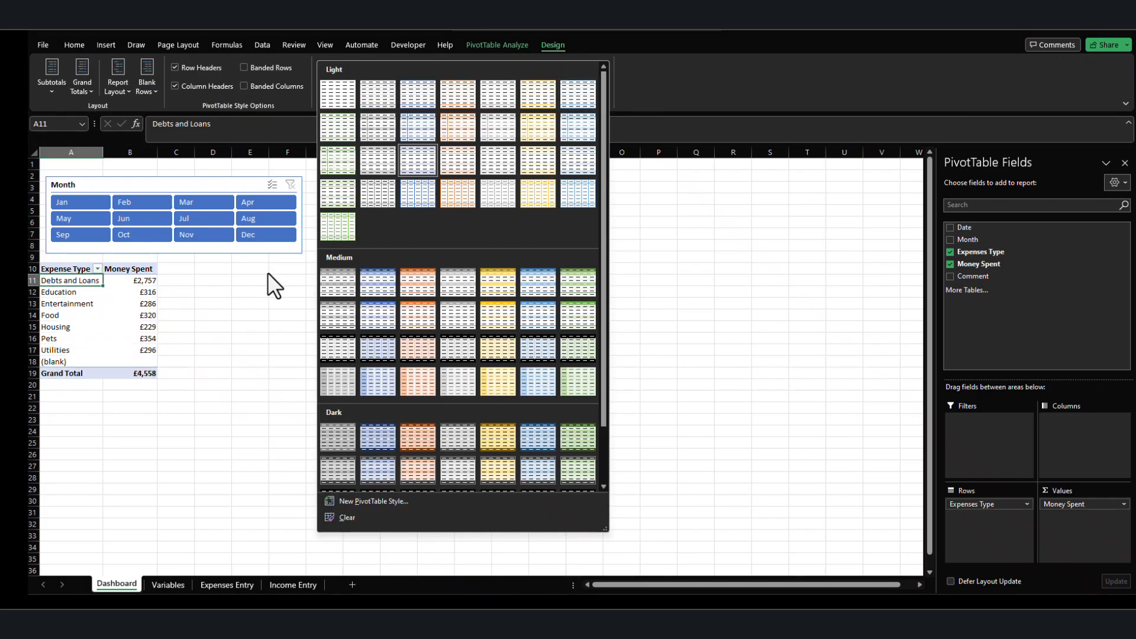
pyautogui.click(123, 309)
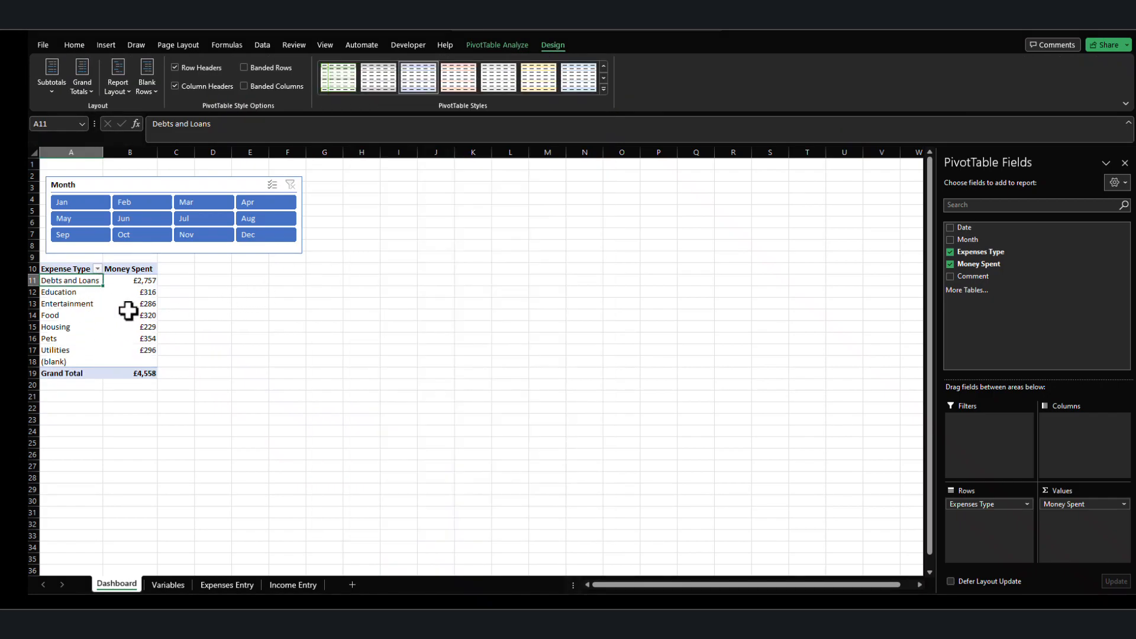
pyautogui.click(125, 312)
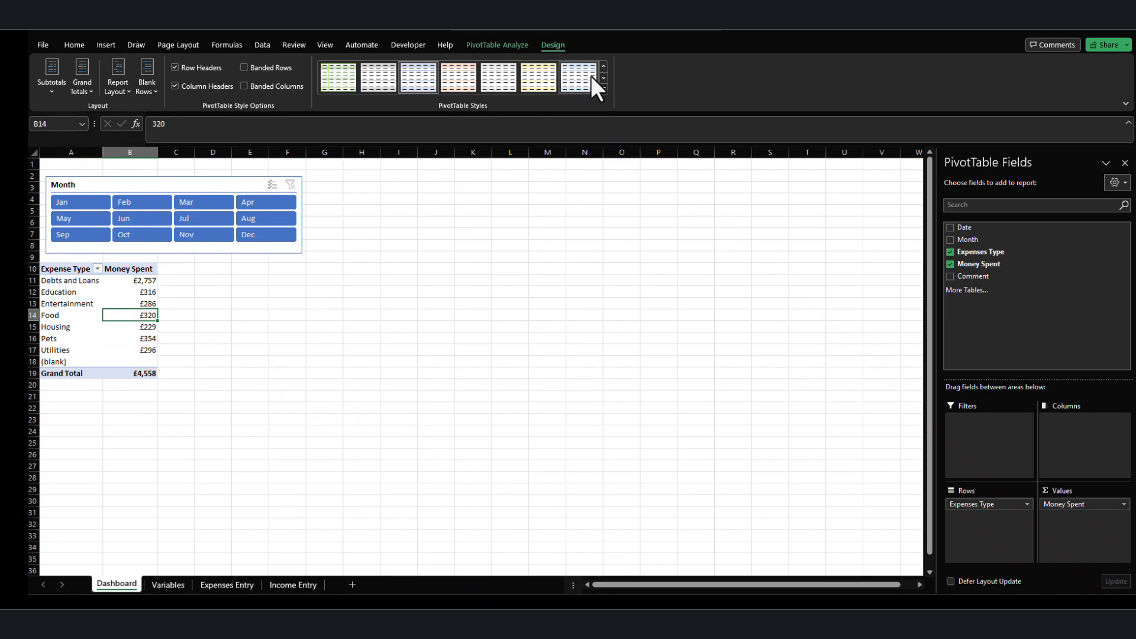
pyautogui.click(603, 88)
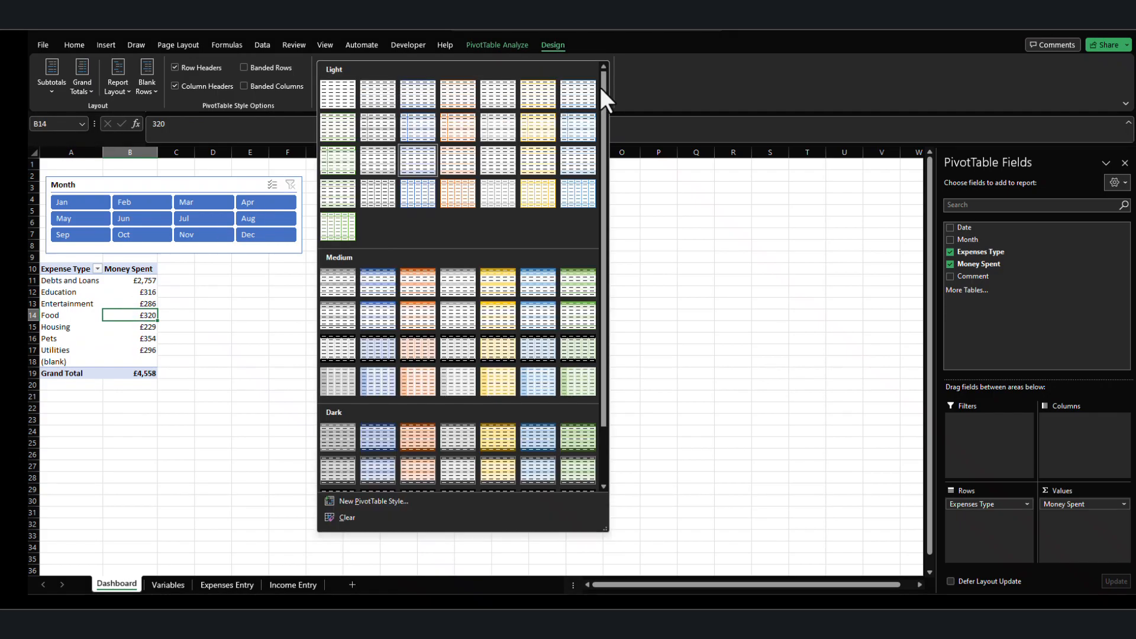
pyautogui.click(373, 279)
pyautogui.click(213, 396)
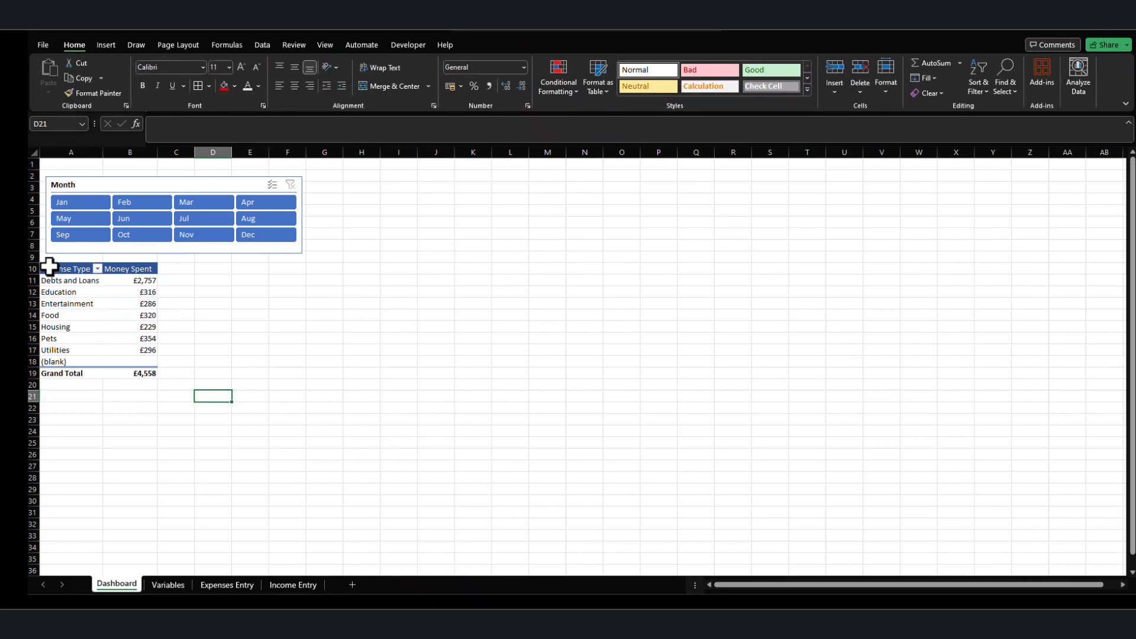
# Set the whole Dashboard sheet's font size to 16 and widen columns A to C to suit the larger text.
pyautogui.click(33, 155)
pyautogui.click(242, 66)
pyautogui.click(242, 66)
pyautogui.click(242, 66)
pyautogui.doubleClick(102, 152)
pyautogui.moveTo(196, 147); pyautogui.dragTo(220, 155)
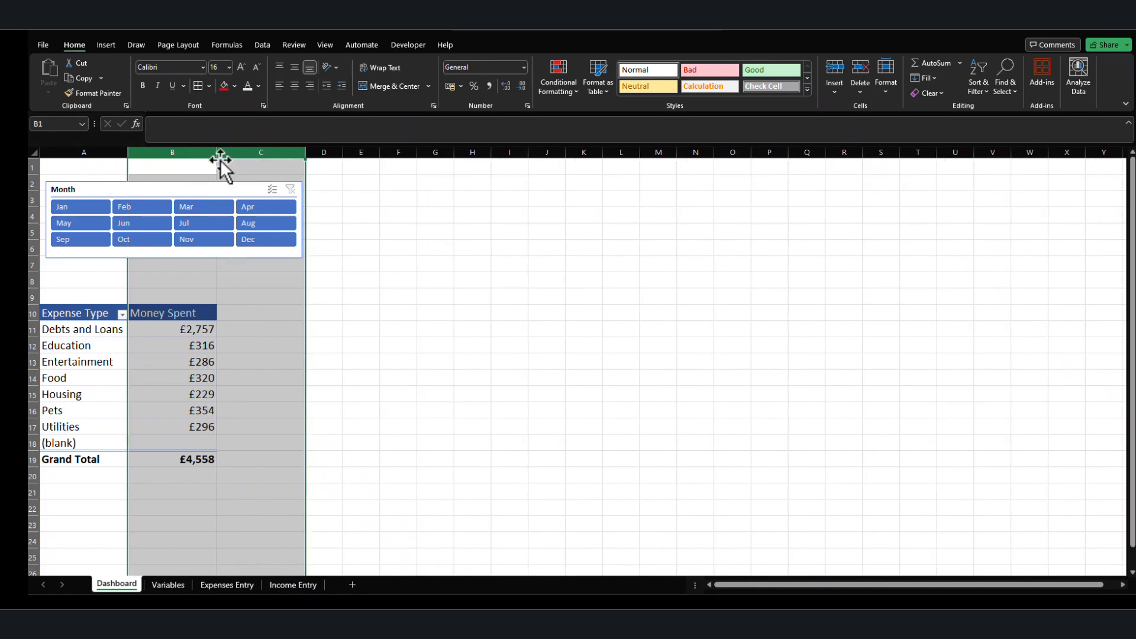
pyautogui.click(312, 309)
pyautogui.moveTo(129, 156); pyautogui.dragTo(141, 158)
# Delete row 1, and place the Month slicer just above the PivotTable, narrowed to roughly the table's width.
pyautogui.rightClick(37, 167)
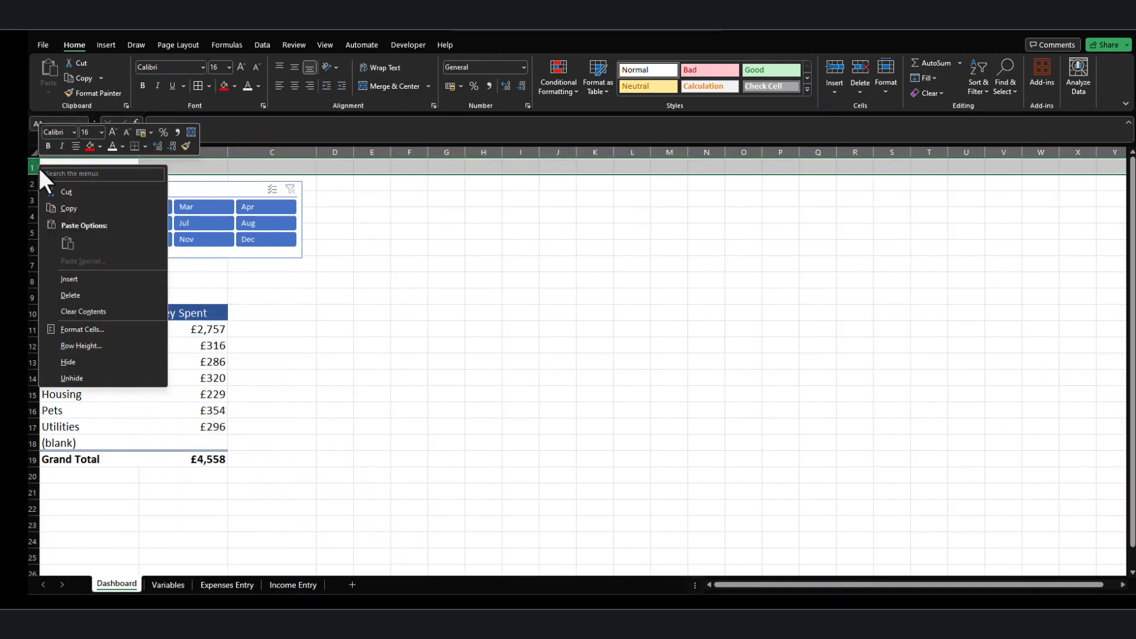
pyautogui.click(83, 294)
pyautogui.moveTo(137, 172); pyautogui.dragTo(133, 211)
pyautogui.moveTo(296, 243); pyautogui.dragTo(238, 251)
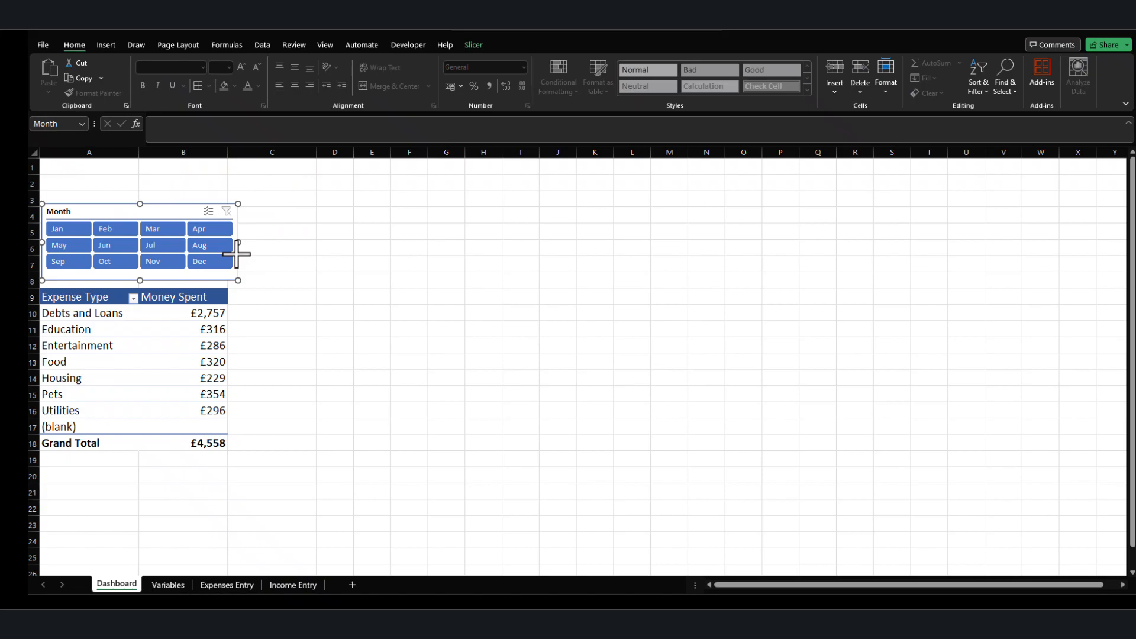
pyautogui.click(280, 267)
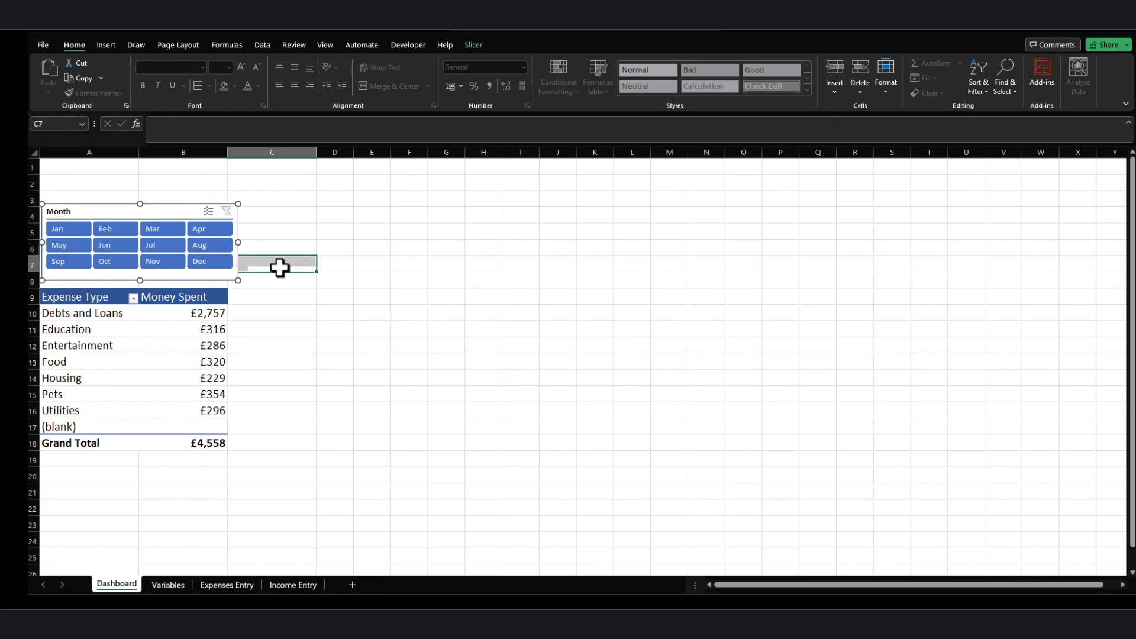
# Insert a narrow margin column before column A and align the Month slicer with the PivotTable's left edge.
pyautogui.rightClick(65, 151)
pyautogui.click(110, 269)
pyautogui.moveTo(75, 153); pyautogui.dragTo(52, 154)
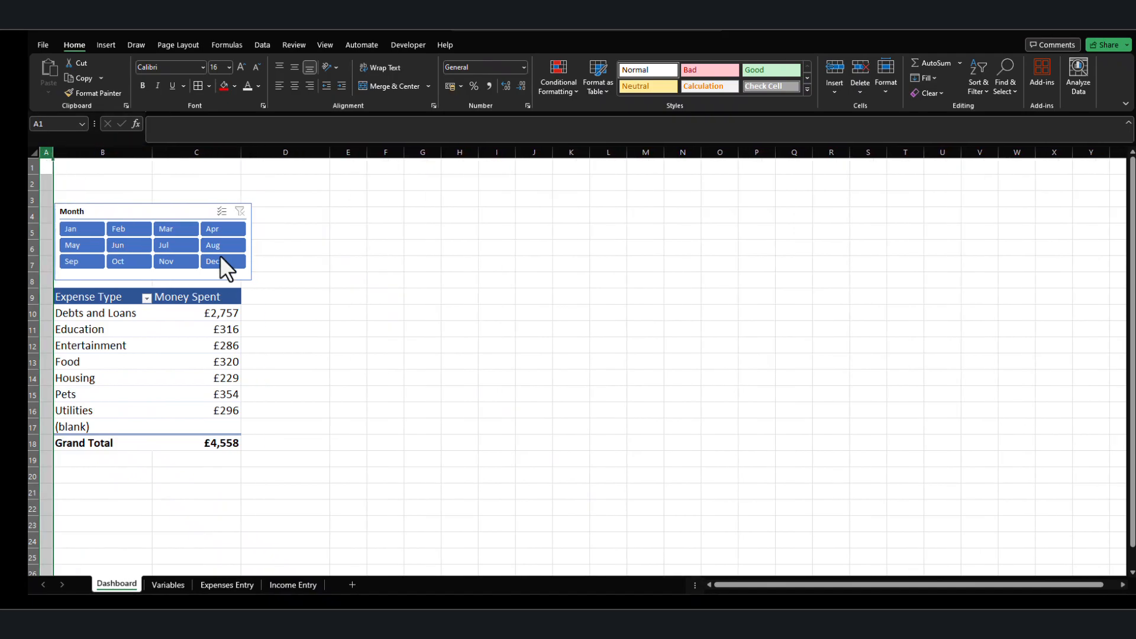
pyautogui.click(370, 294)
pyautogui.moveTo(143, 212); pyautogui.dragTo(140, 212)
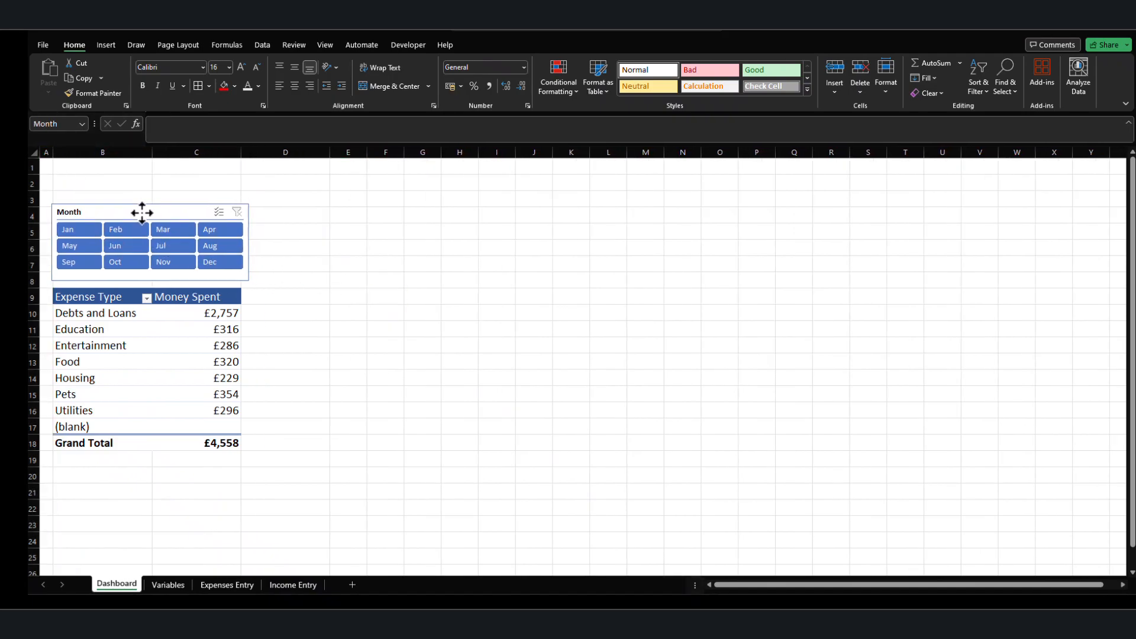
# Delete the two empty rows 1 and 2 above the Month slicer and select the slicer.
pyautogui.moveTo(33, 182); pyautogui.dragTo(33, 161)
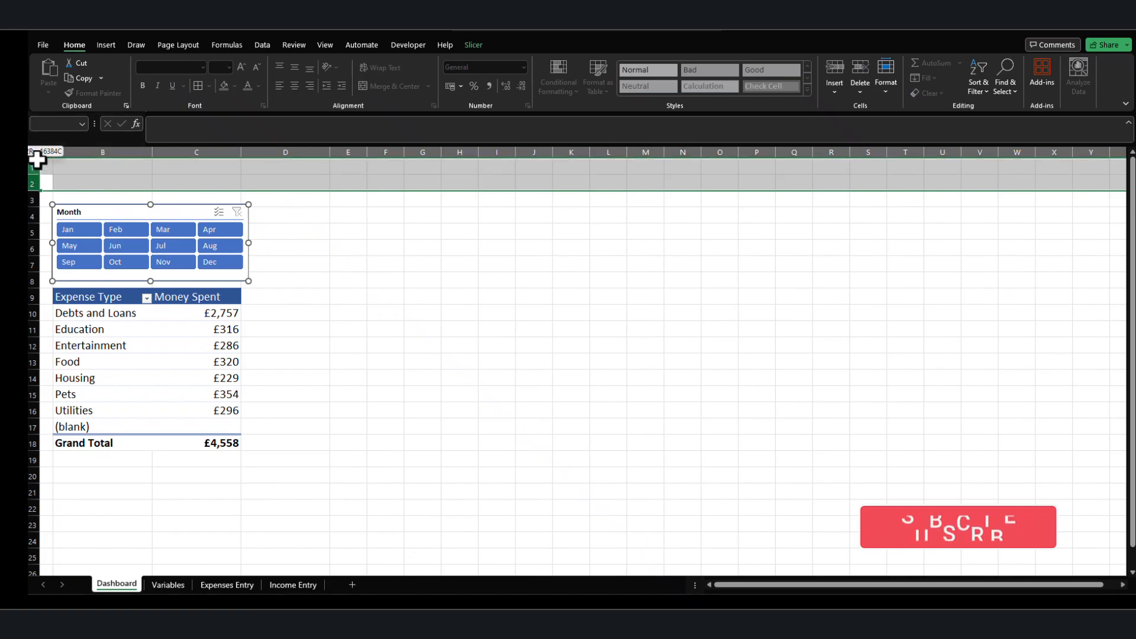
pyautogui.rightClick(32, 161)
pyautogui.click(58, 285)
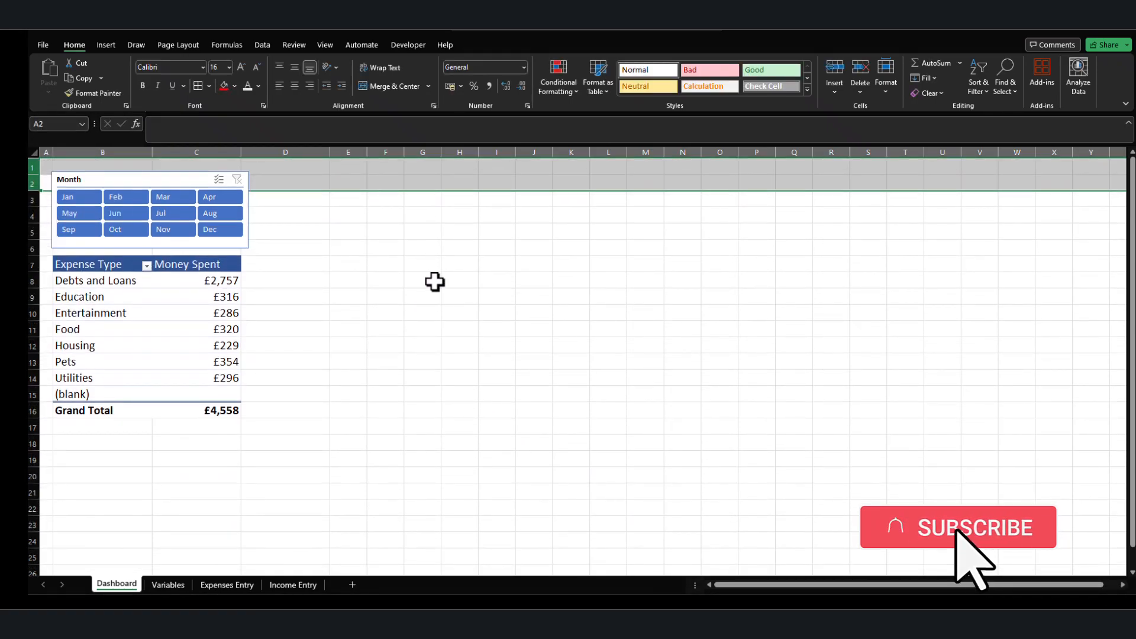
pyautogui.click(432, 281)
pyautogui.click(104, 177)
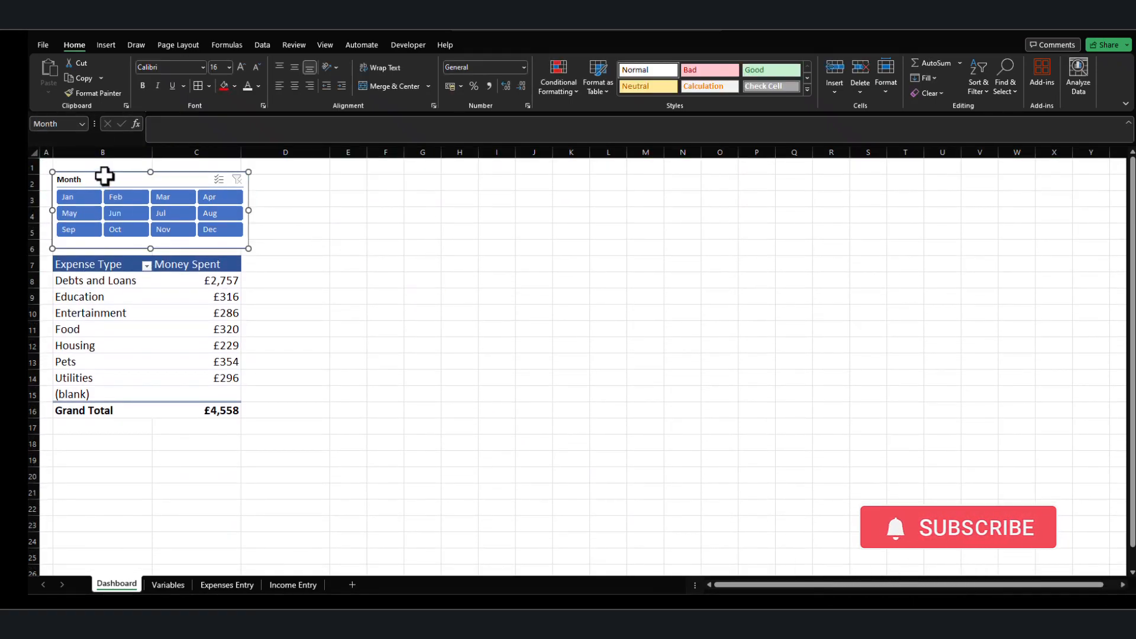
# Narrow the Month slicer so its right edge lines up with the PivotTable's right edge.
pyautogui.click(295, 268)
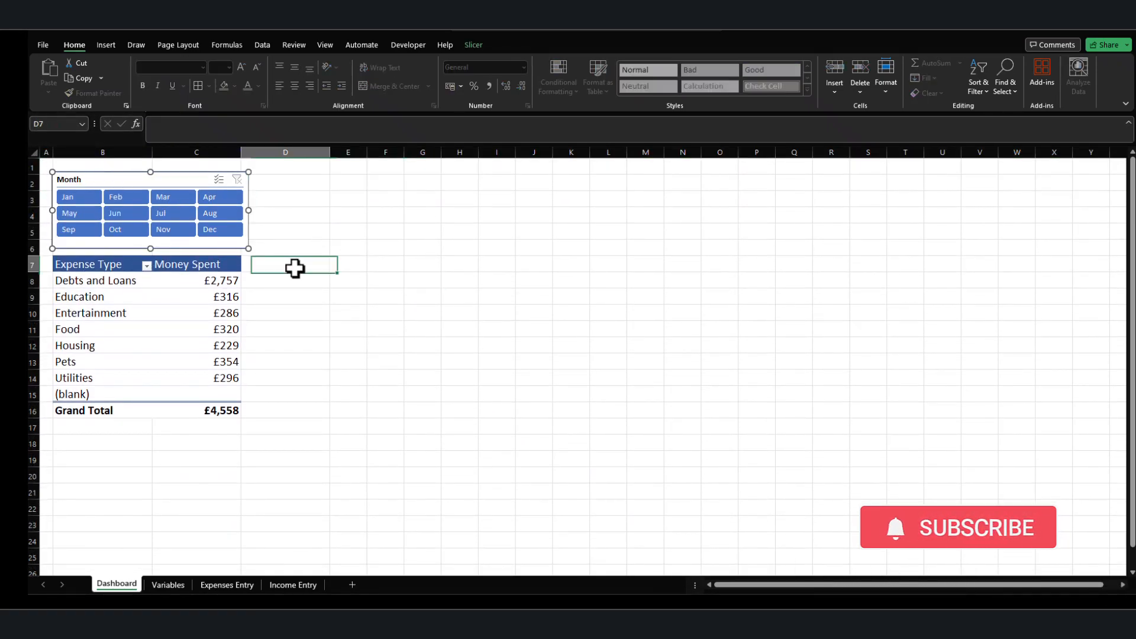
pyautogui.click(245, 213)
pyautogui.click(335, 294)
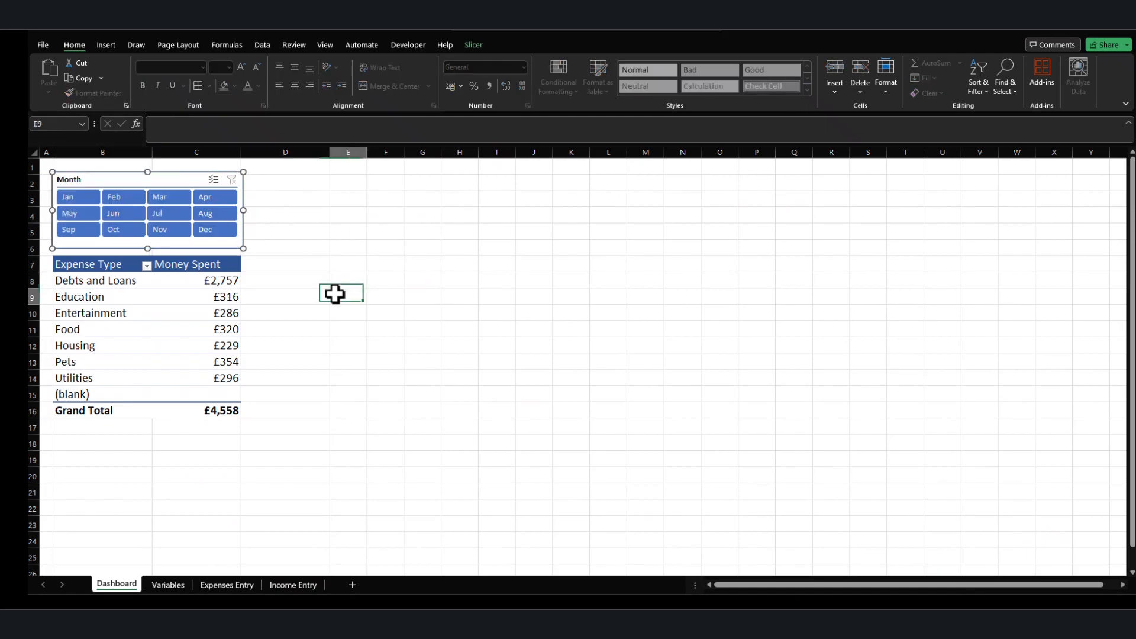
pyautogui.click(289, 440)
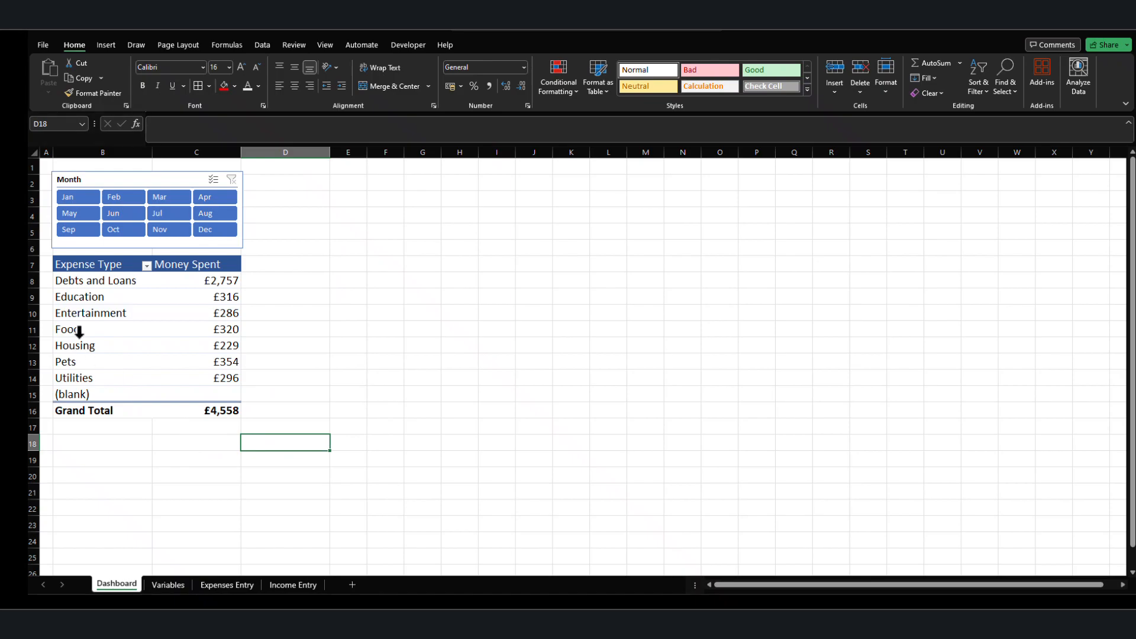
# Filter the (blank) item out of the Expense Type rows in the Dashboard PivotTable.
pyautogui.click(147, 265)
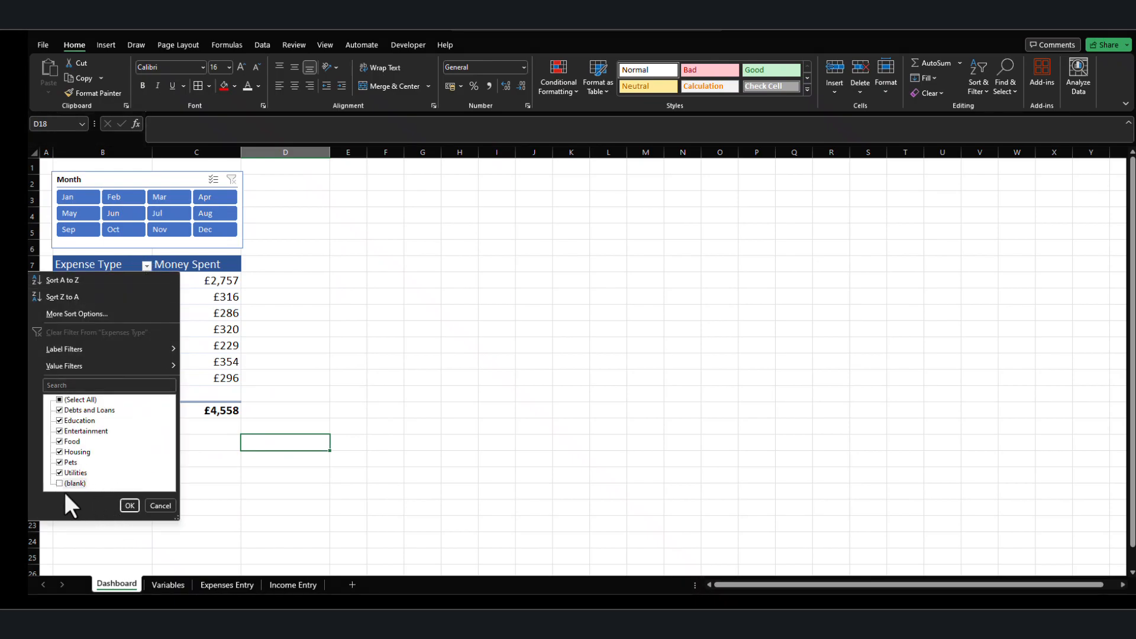
pyautogui.click(152, 506)
pyautogui.click(147, 265)
pyautogui.click(128, 506)
pyautogui.click(145, 461)
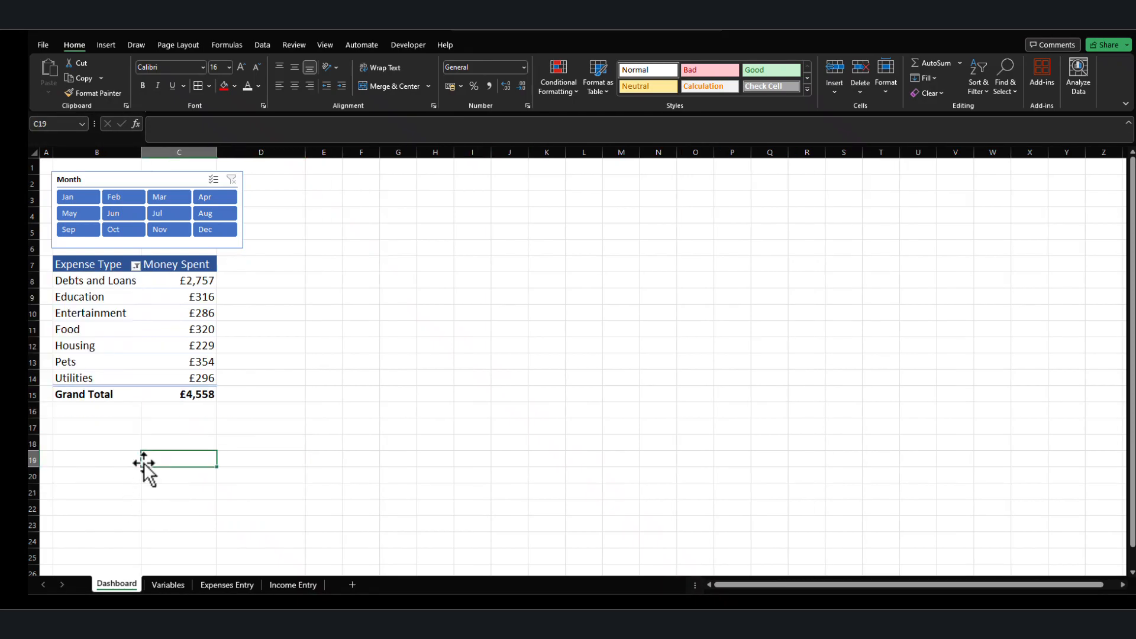
# Shrink the Month slicer's width to match the narrower filtered PivotTable.
pyautogui.click(242, 213)
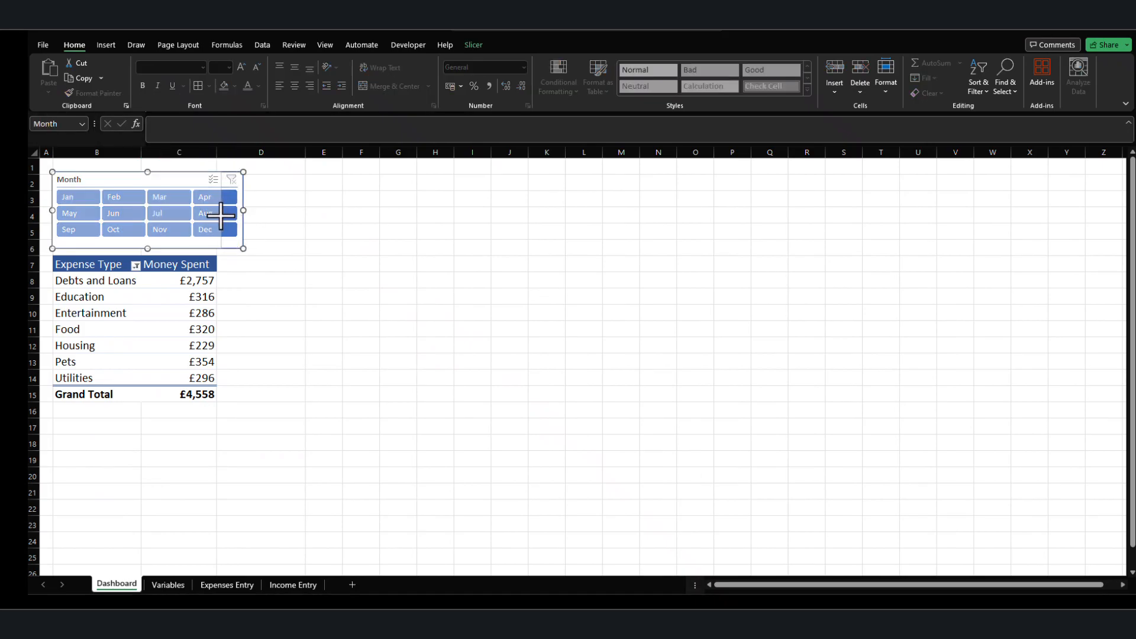
pyautogui.moveTo(219, 216); pyautogui.dragTo(220, 216)
pyautogui.click(269, 248)
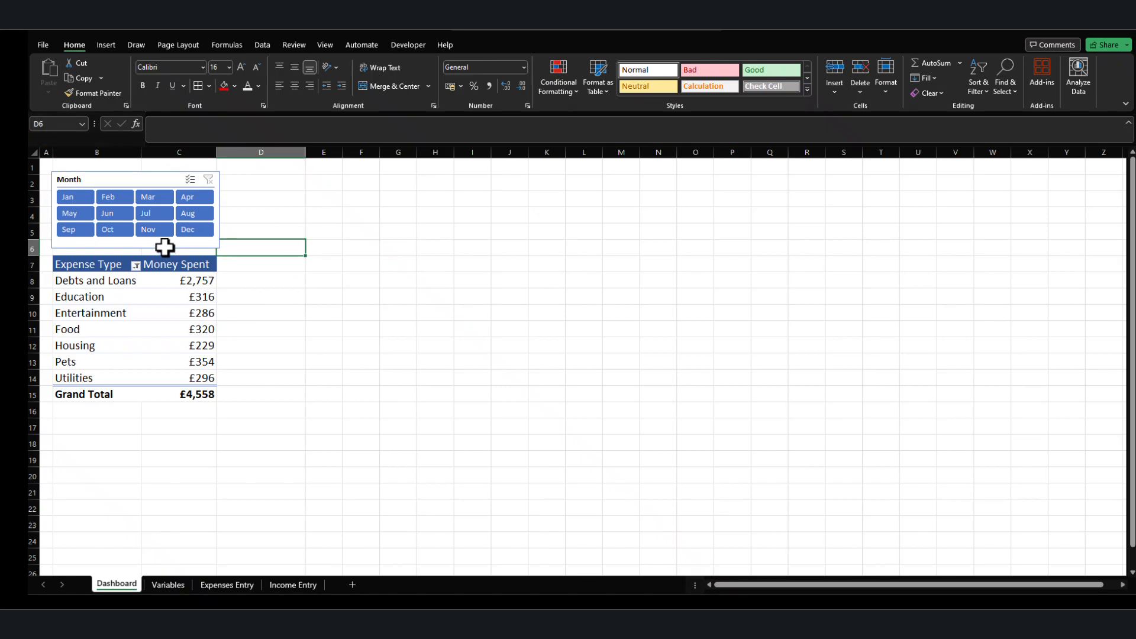
# Change the Month slicer's caption to Select Month.
pyautogui.click(95, 178)
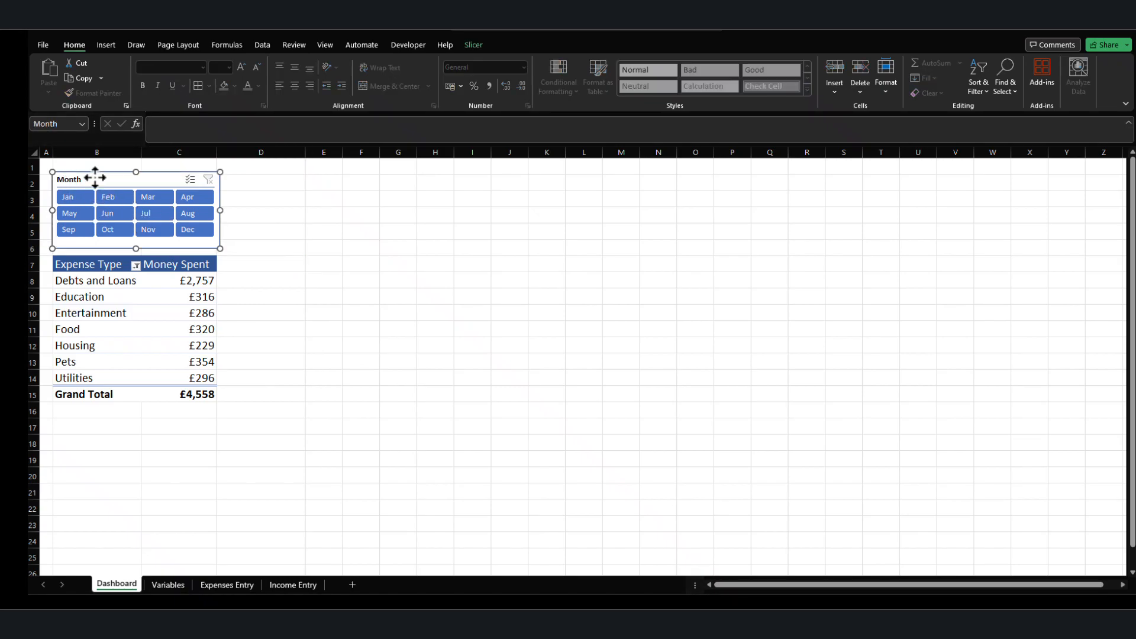
pyautogui.click(472, 46)
pyautogui.click(55, 78)
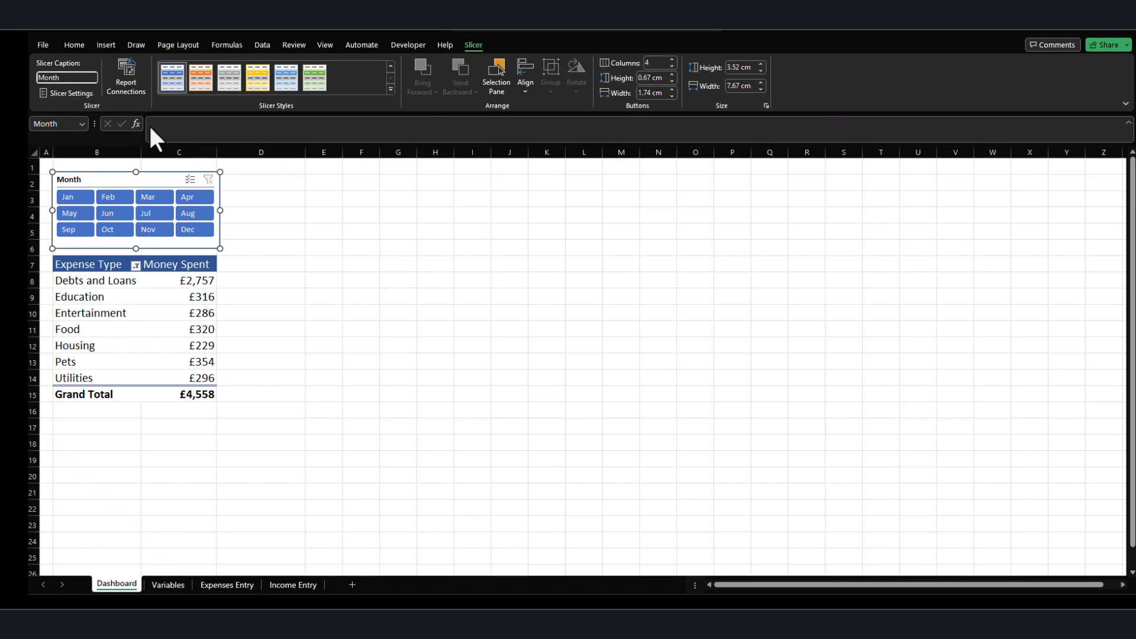
pyautogui.write('Select')
pyautogui.click(286, 243)
pyautogui.click(89, 178)
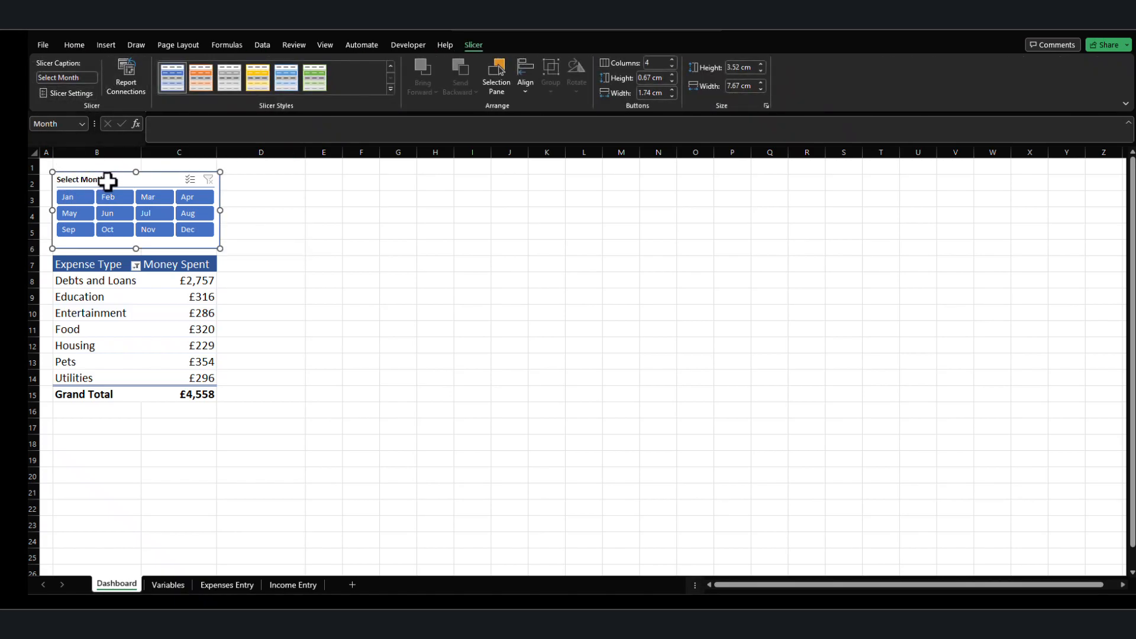
# Insert a 2-D clustered column PivotChart from the expense PivotTable and move it closer to the table.
pyautogui.click(435, 345)
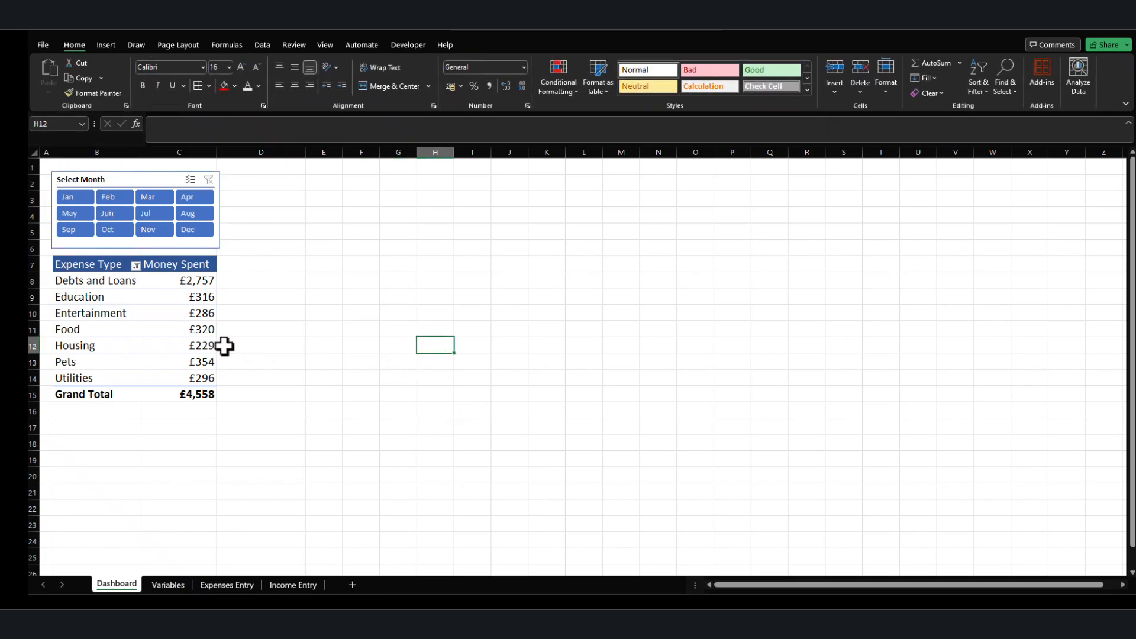
pyautogui.click(197, 329)
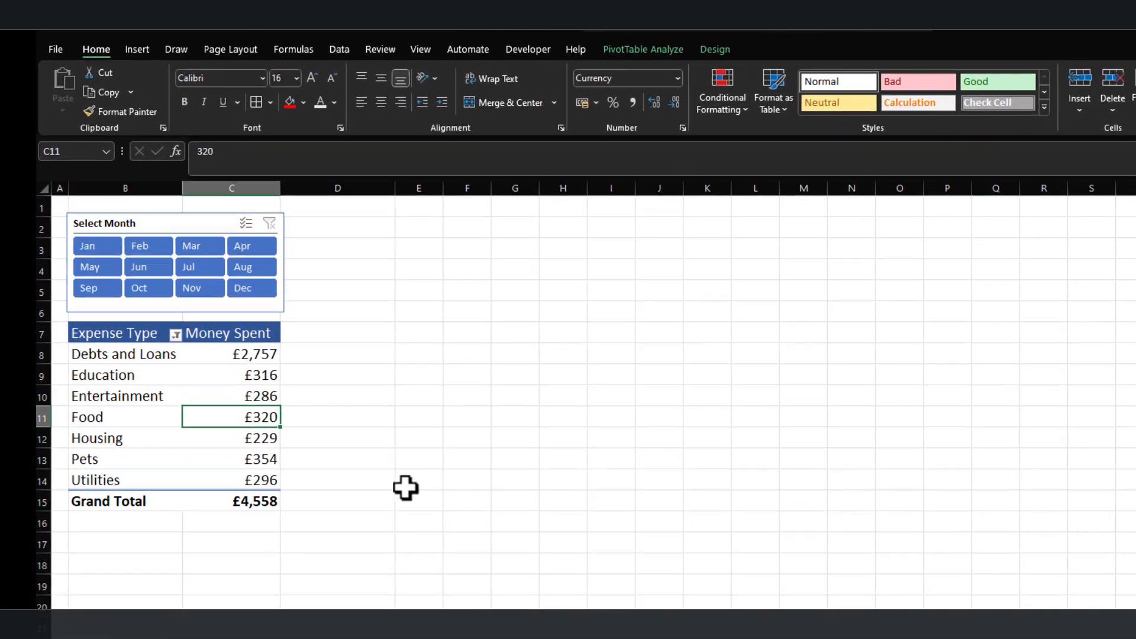
pyautogui.click(261, 346)
pyautogui.click(170, 317)
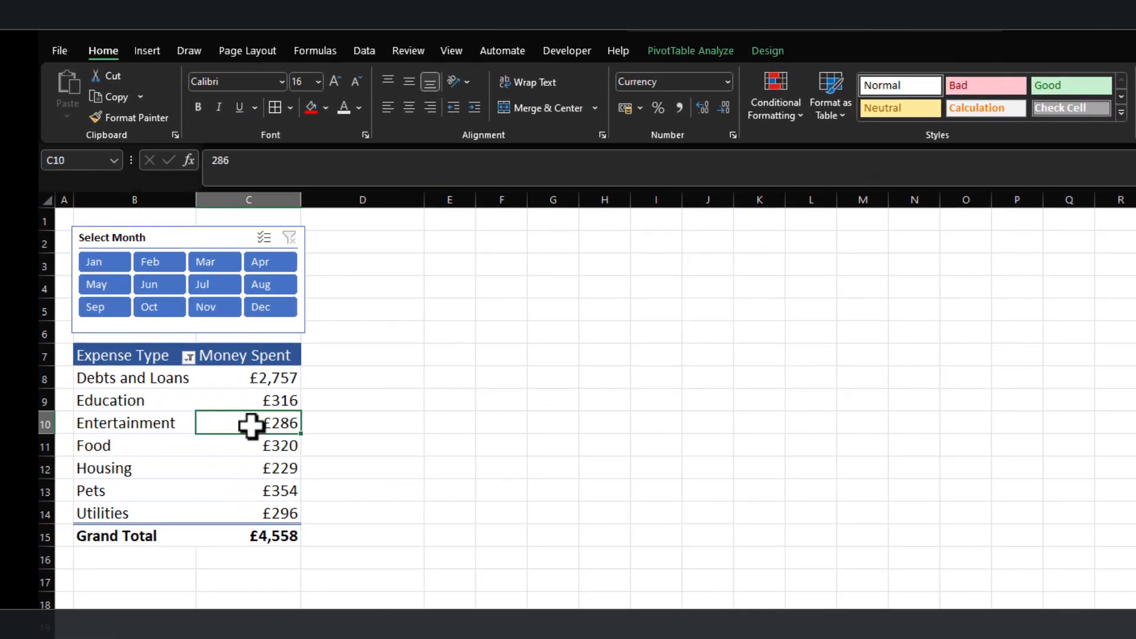
pyautogui.click(148, 52)
pyautogui.click(559, 78)
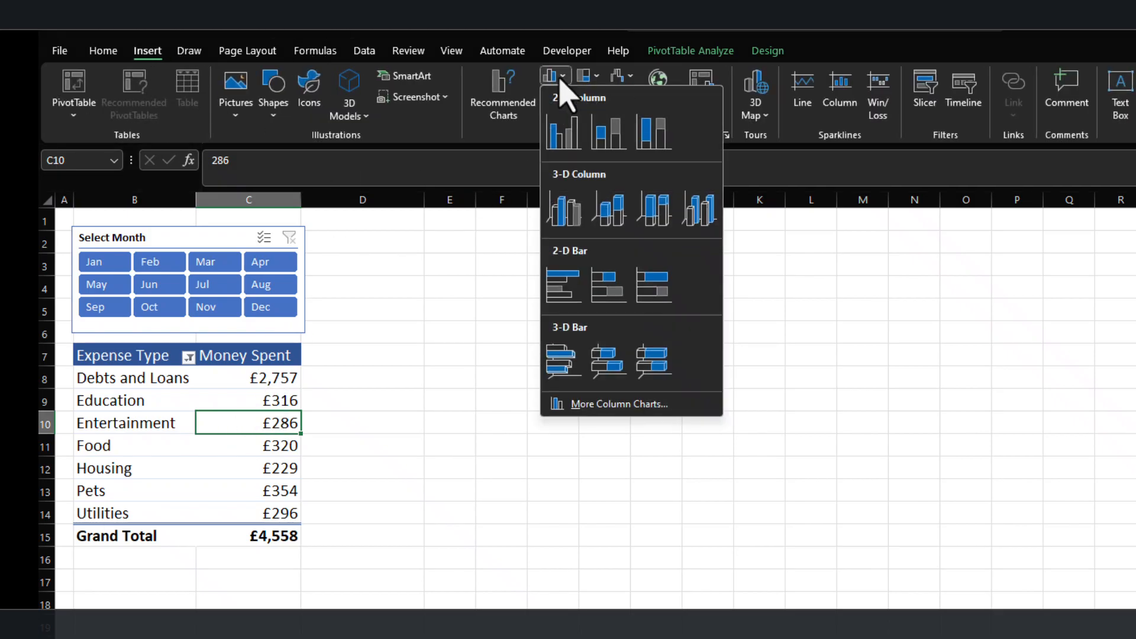
pyautogui.click(582, 140)
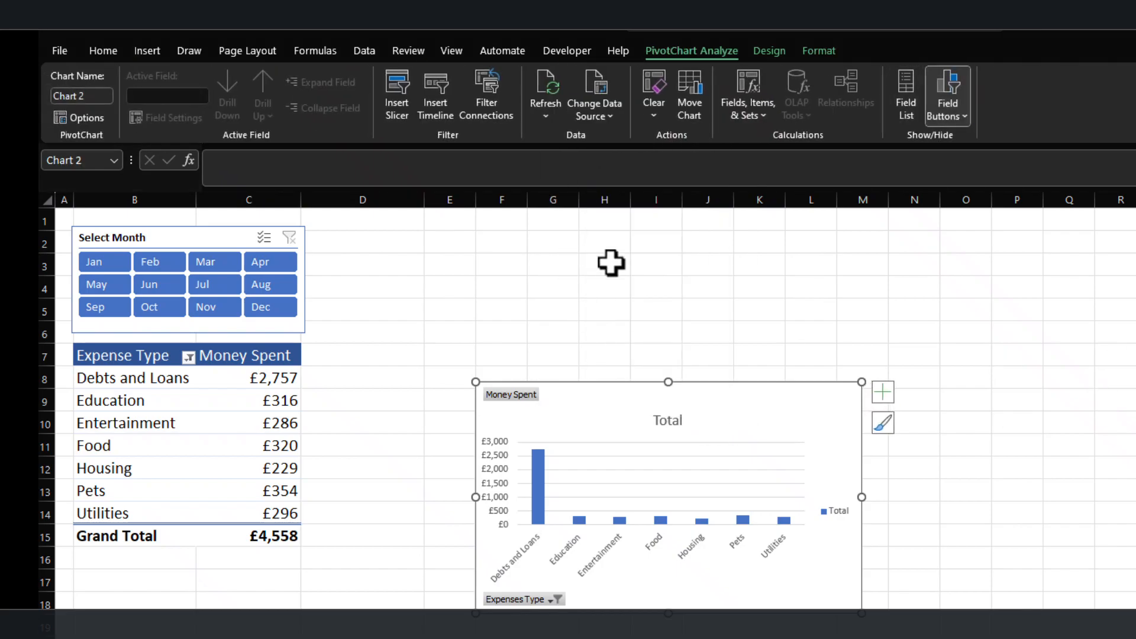
pyautogui.moveTo(748, 393); pyautogui.dragTo(657, 341)
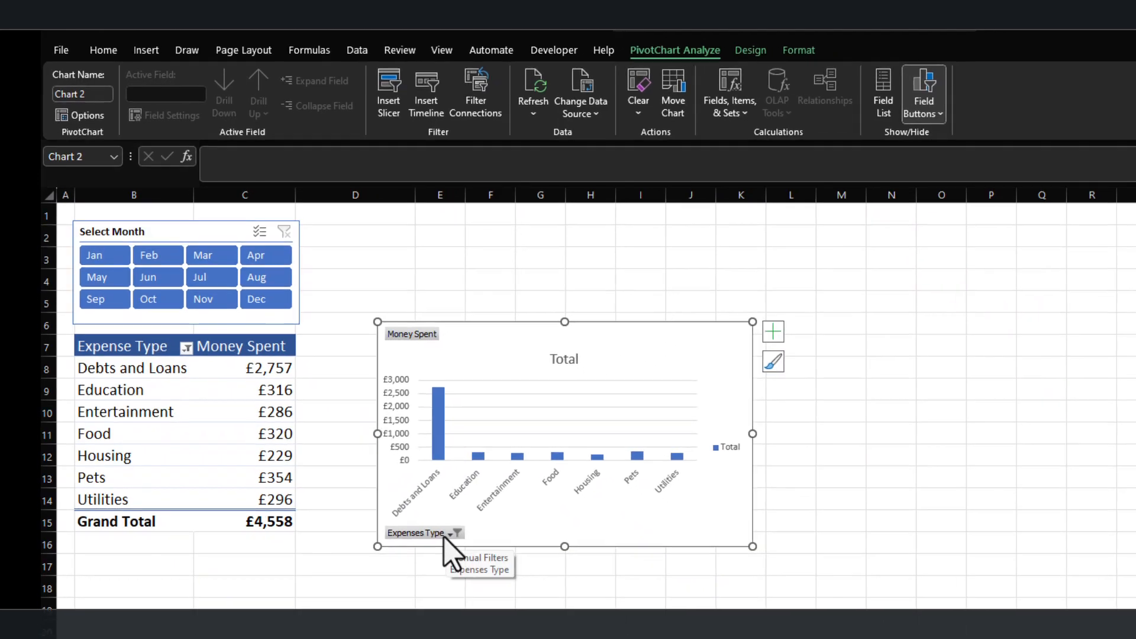
# Hide all field buttons on the PivotChart, then enlarge it and place it directly beside the PivotTable.
pyautogui.rightClick(462, 550)
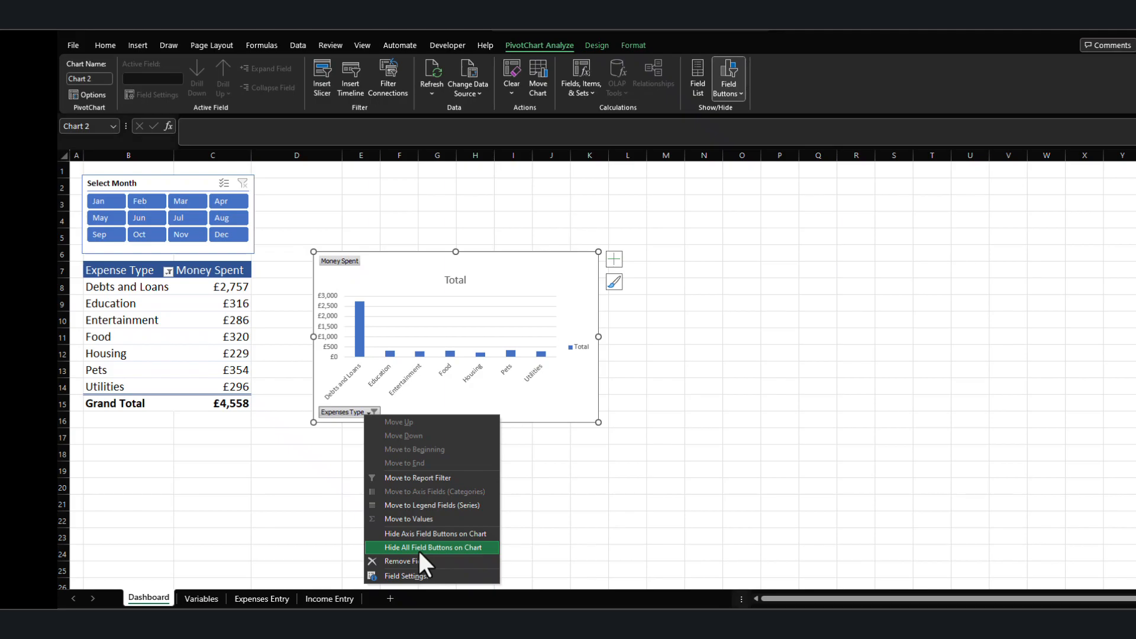
pyautogui.click(418, 547)
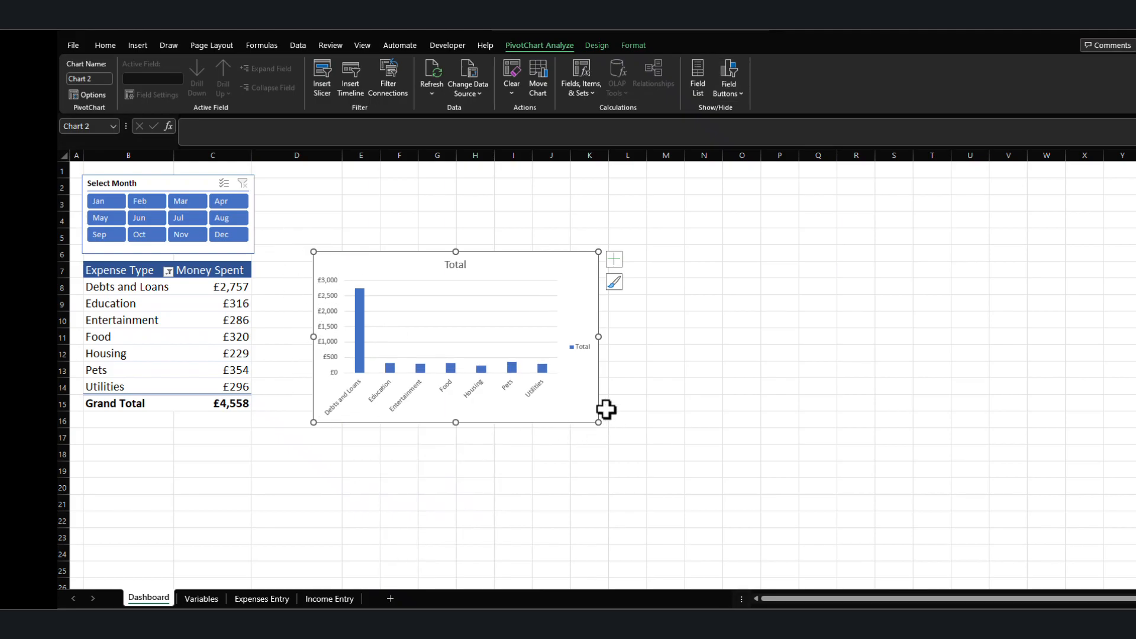
pyautogui.moveTo(599, 424); pyautogui.dragTo(702, 484)
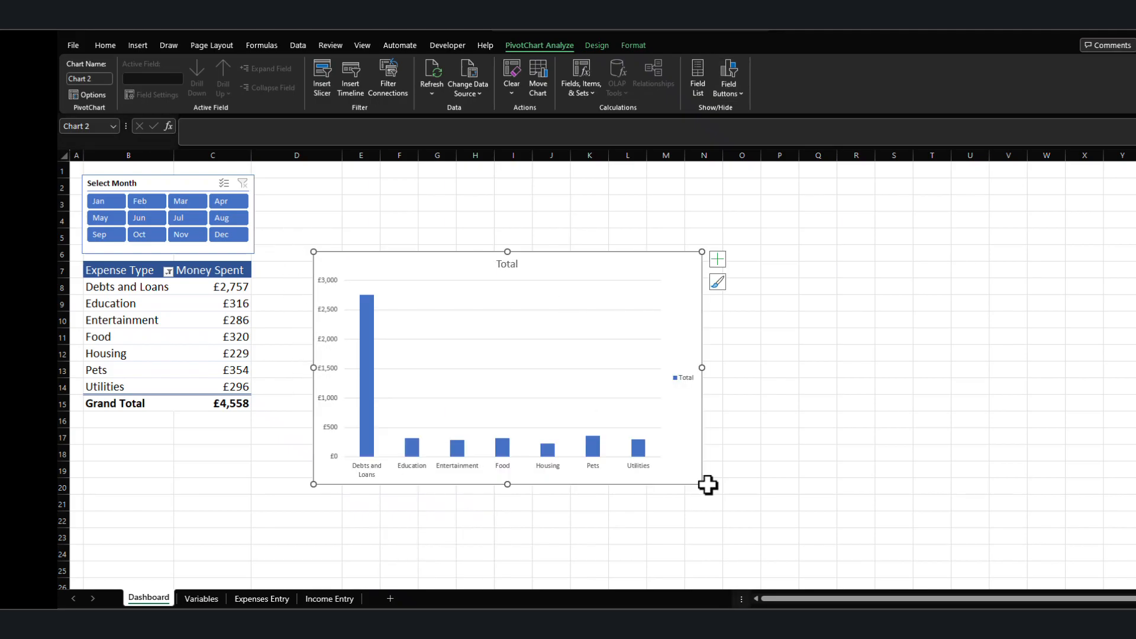
pyautogui.moveTo(610, 263); pyautogui.dragTo(566, 272)
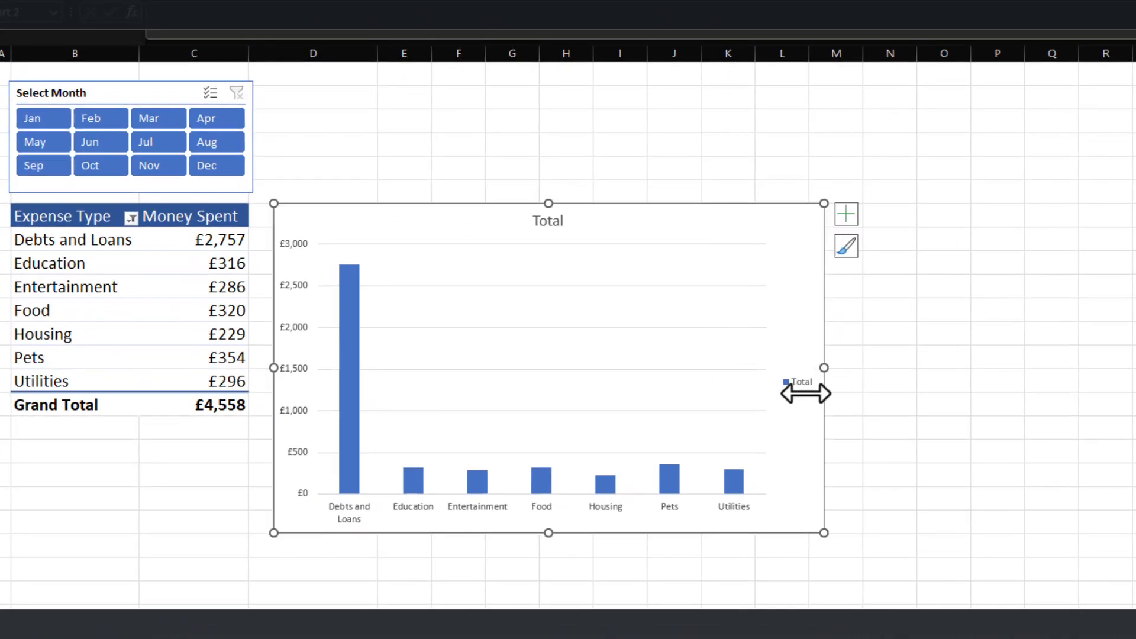
# Remove the PivotChart's title and legend and show data labels on its columns.
pyautogui.click(843, 215)
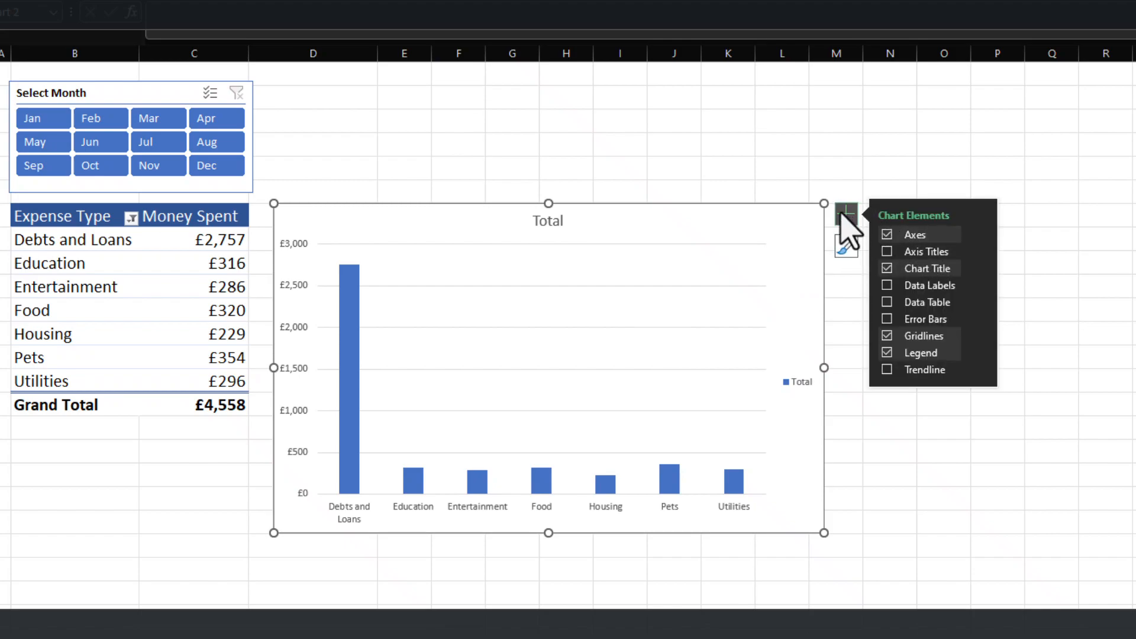
pyautogui.click(887, 269)
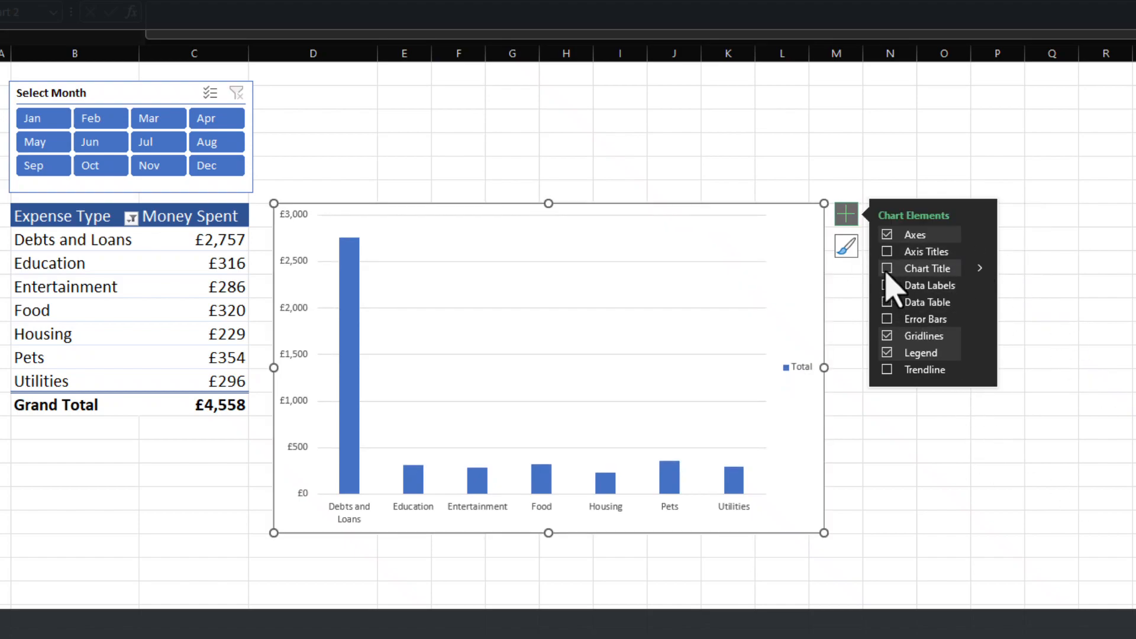
pyautogui.click(887, 354)
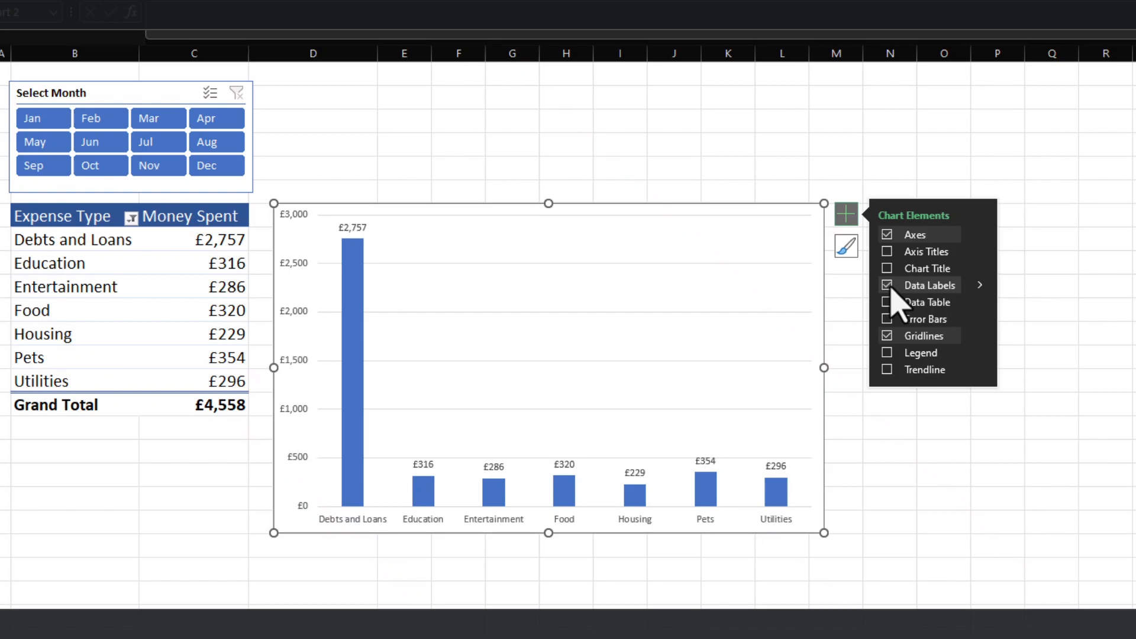
pyautogui.click(906, 476)
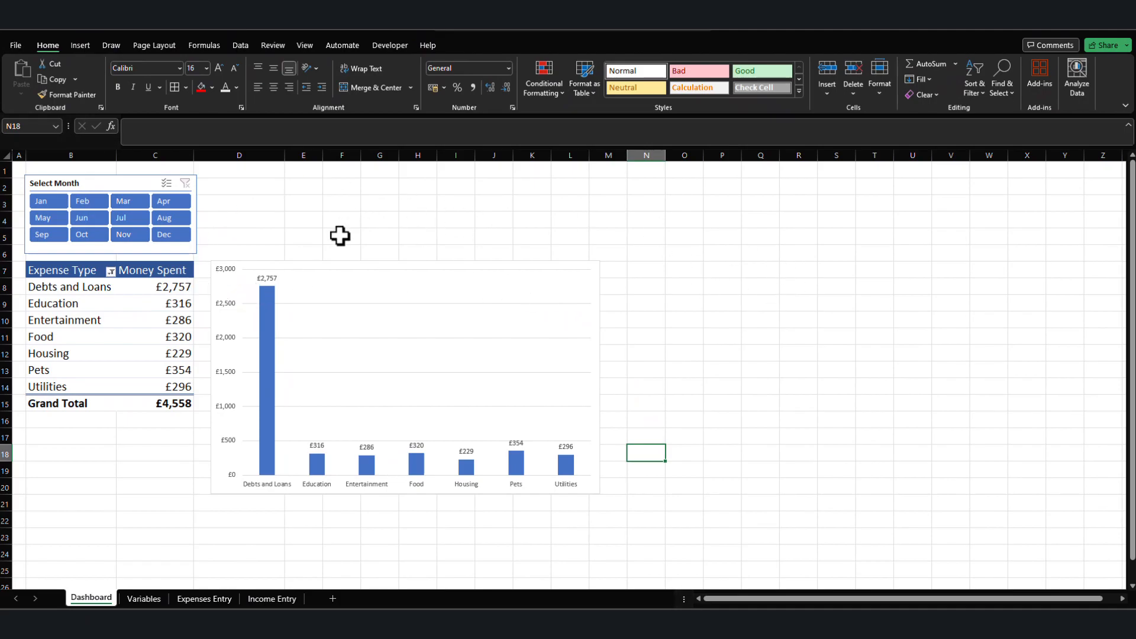
# Turn off the worksheet gridlines on the Dashboard sheet.
pyautogui.click(314, 172)
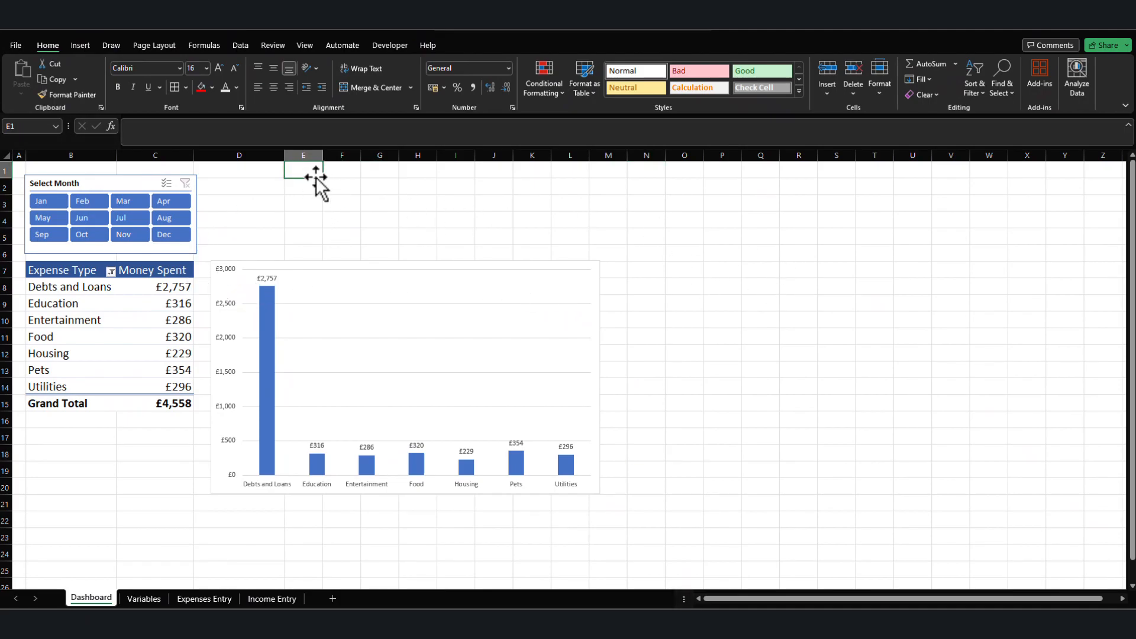
pyautogui.click(306, 221)
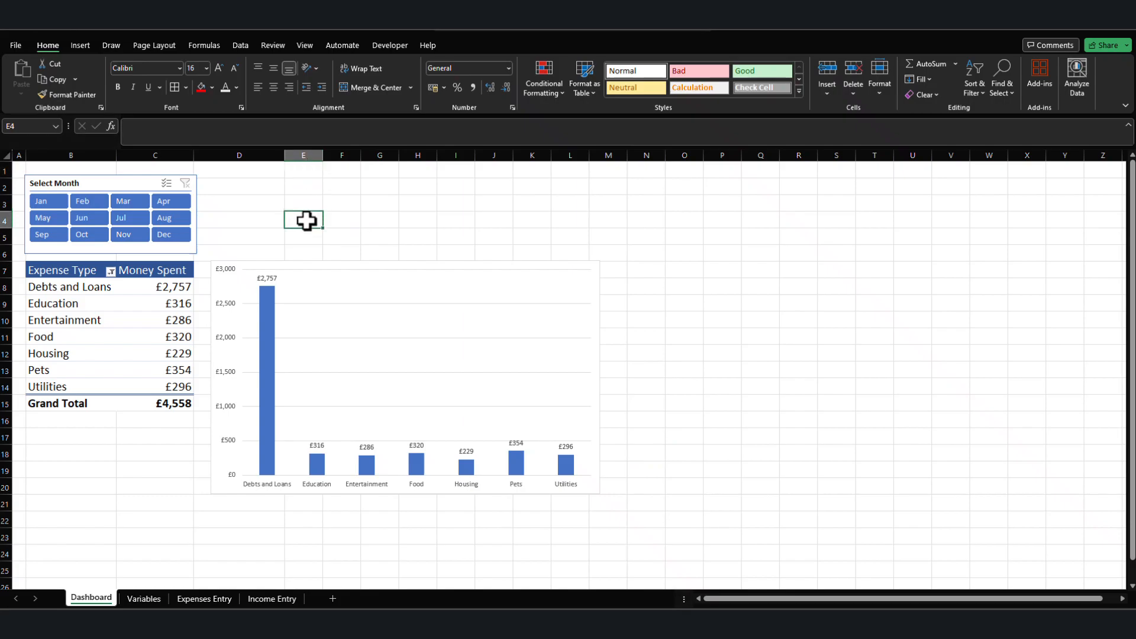
pyautogui.click(304, 46)
pyautogui.click(340, 78)
pyautogui.click(357, 220)
pyautogui.click(765, 260)
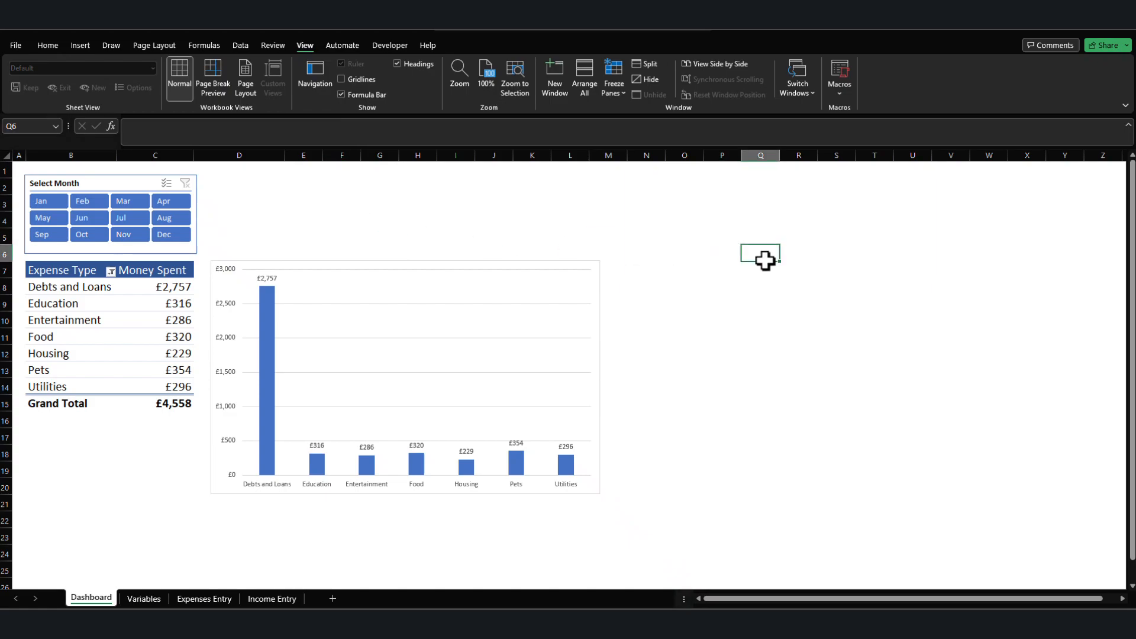
# Set the PivotChart's chart area border to No line.
pyautogui.doubleClick(428, 264)
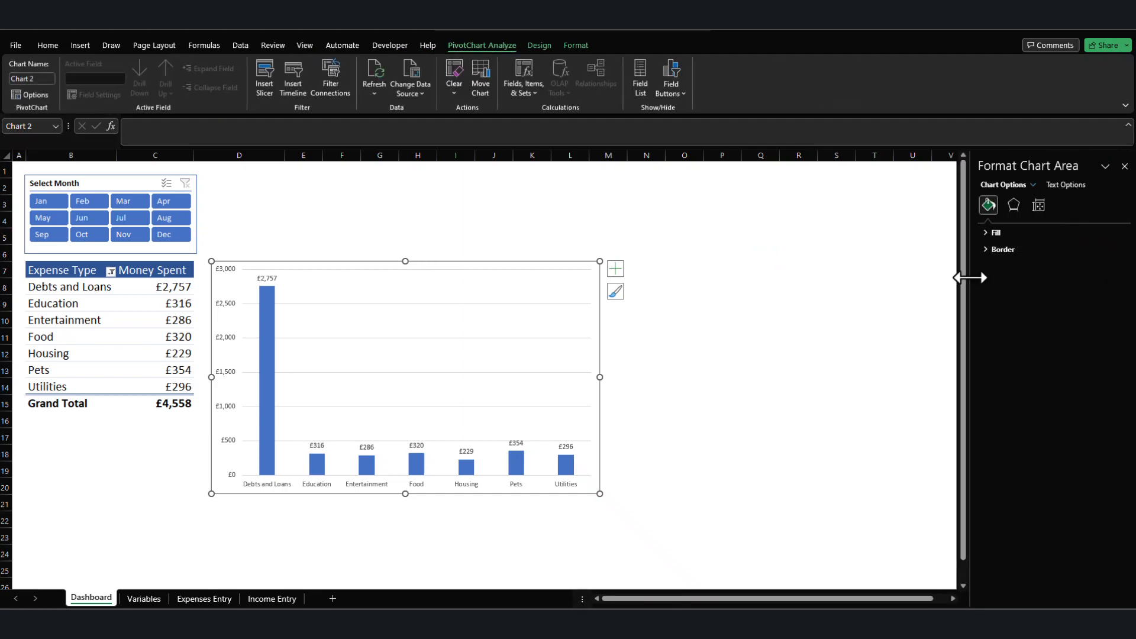
pyautogui.click(985, 249)
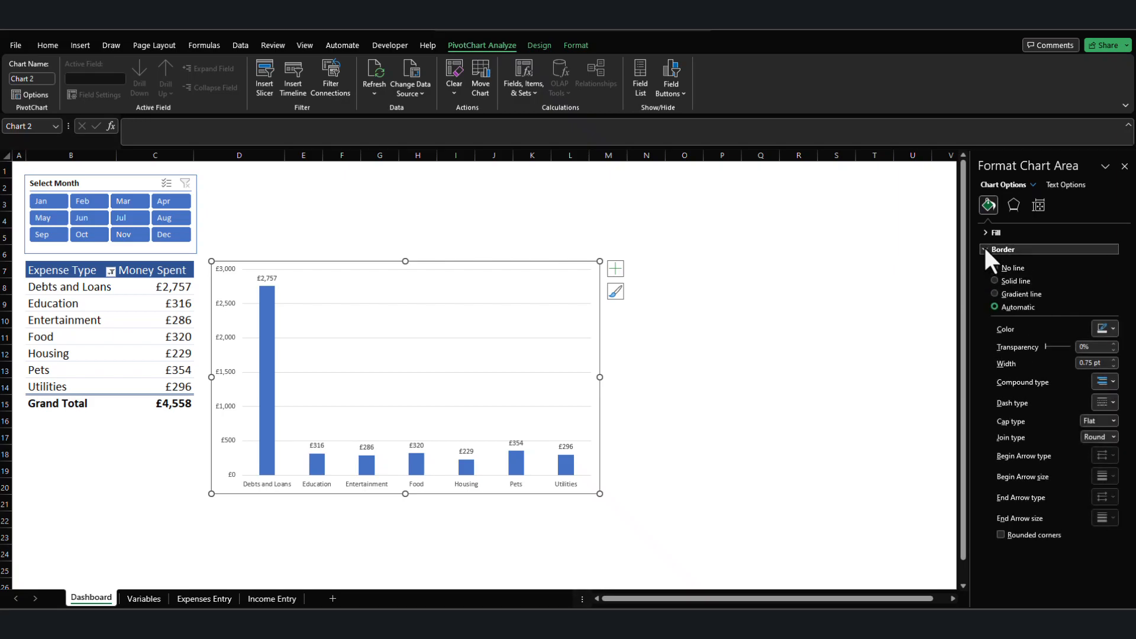
pyautogui.click(996, 268)
pyautogui.click(875, 286)
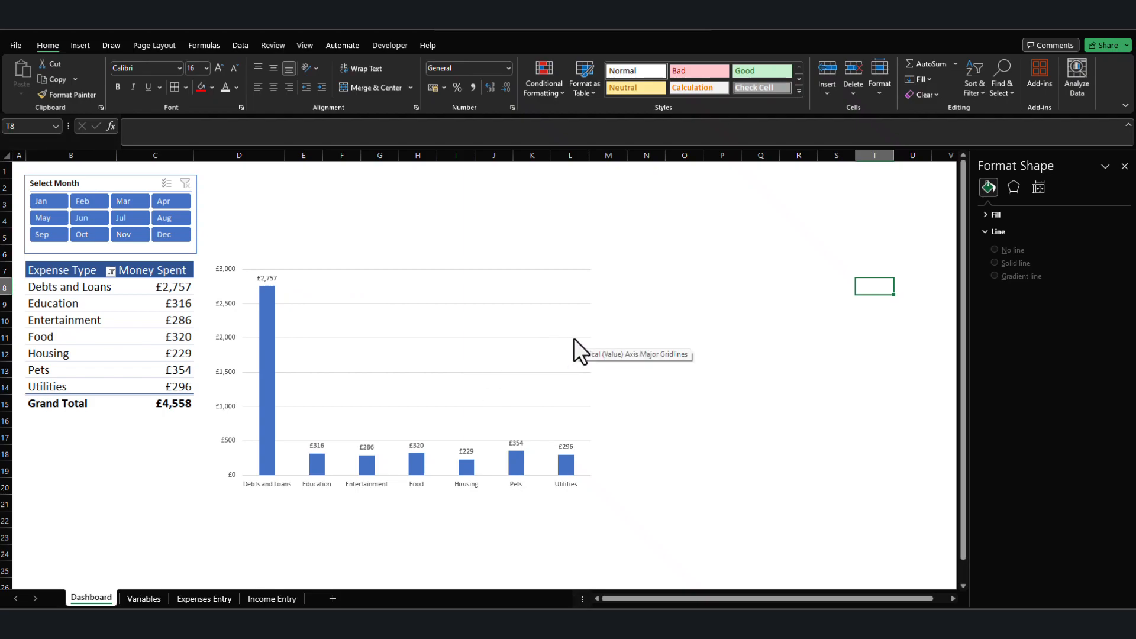
pyautogui.click(734, 352)
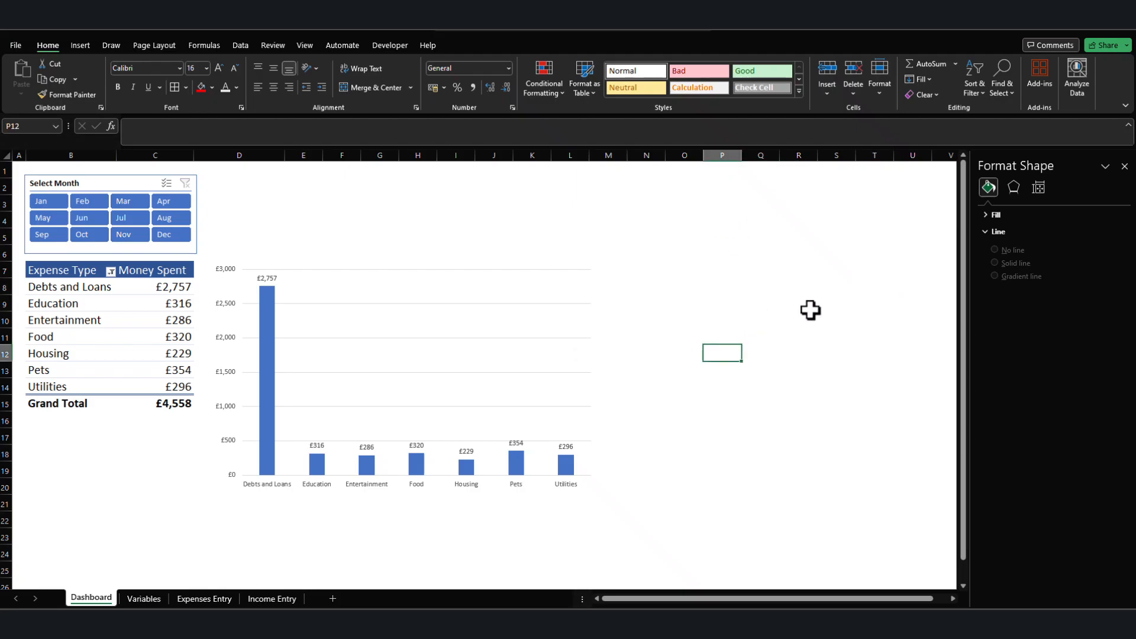
# Insert a text box in the empty area above the PivotChart with the text Expense Tracker.
pyautogui.click(320, 207)
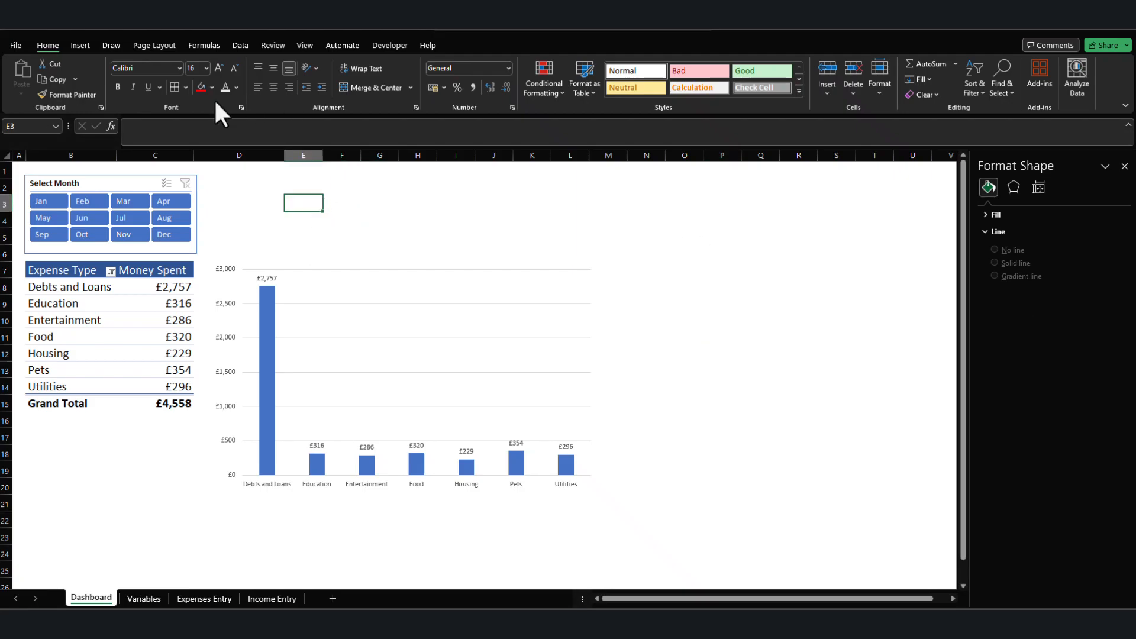
pyautogui.click(81, 47)
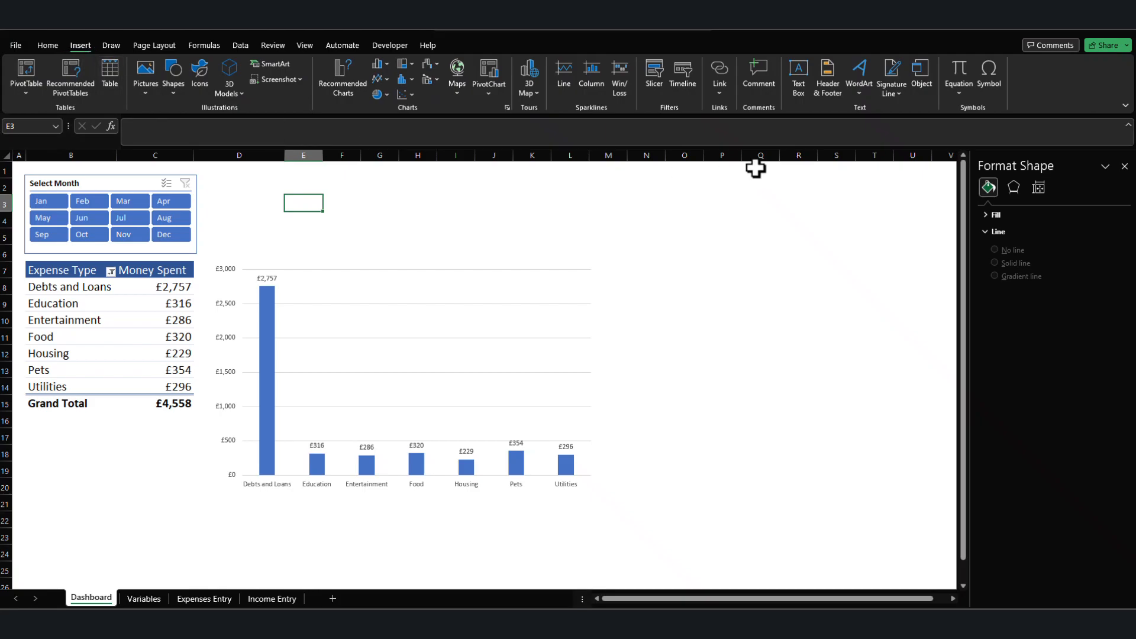
pyautogui.click(798, 74)
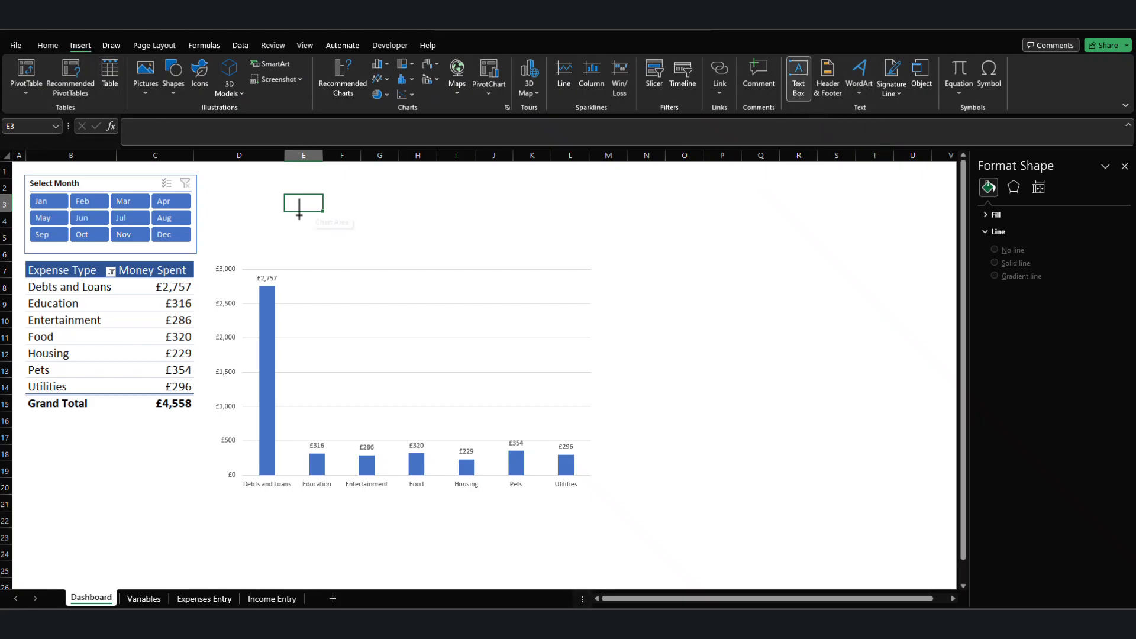
pyautogui.click(325, 207)
pyautogui.write('Expense Tracker')
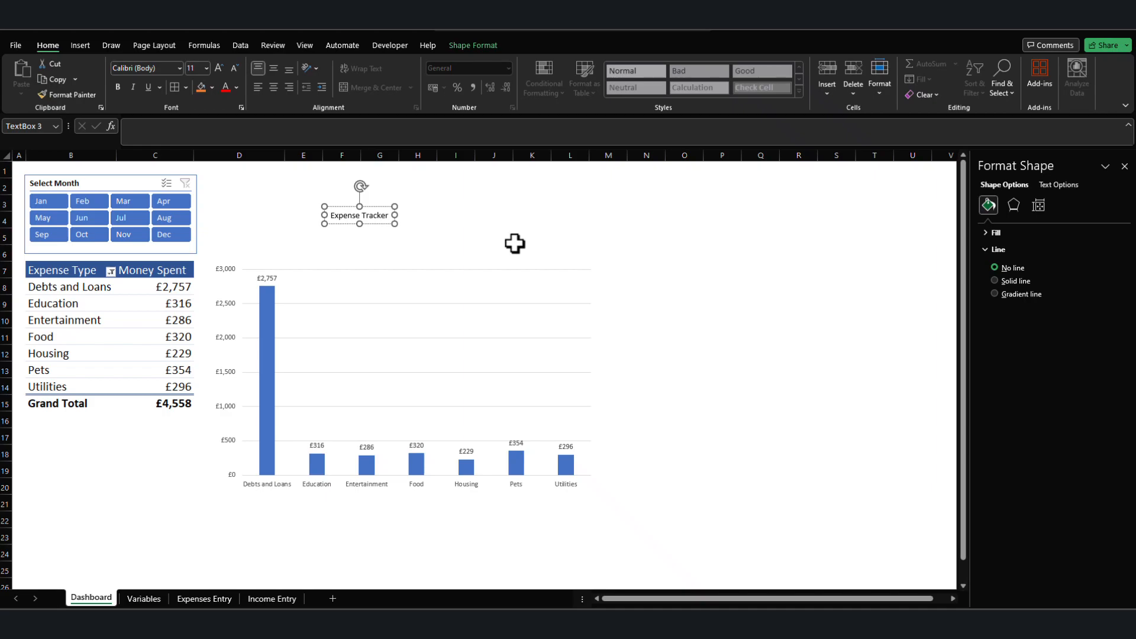
# Shift the Expense Tracker text box slightly along the space above the PivotChart, then make its text bold at size 40.
pyautogui.click(512, 223)
pyautogui.click(371, 210)
pyautogui.moveTo(371, 202); pyautogui.dragTo(406, 198)
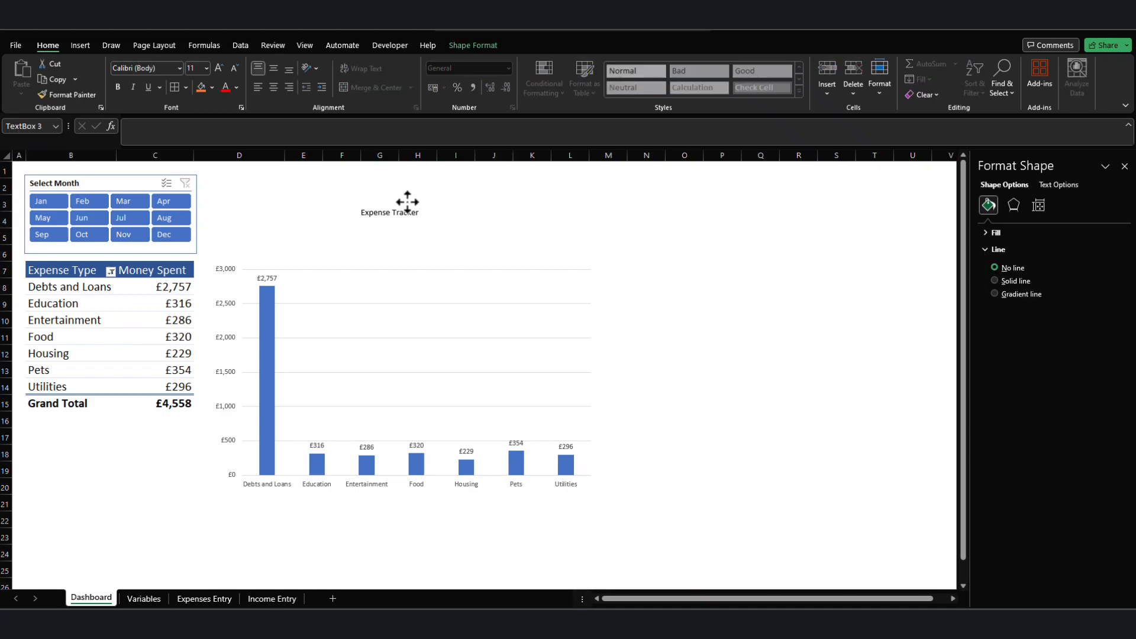
pyautogui.click(118, 88)
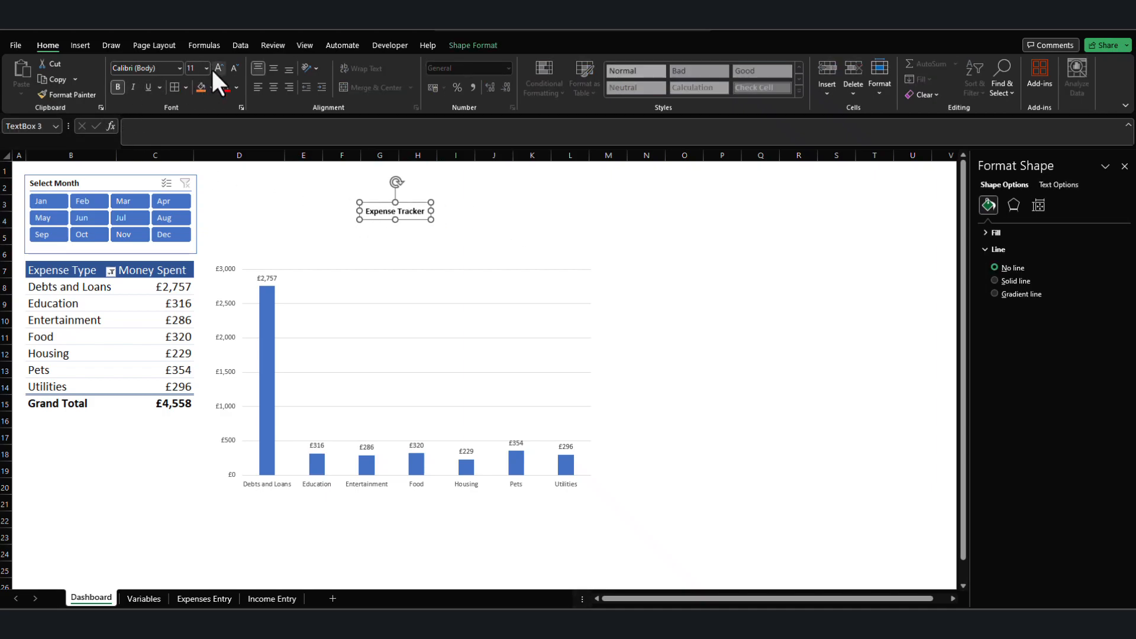
pyautogui.click(218, 68)
pyautogui.click(219, 67)
pyautogui.click(218, 68)
pyautogui.click(218, 67)
pyautogui.click(218, 67)
pyautogui.click(218, 67)
pyautogui.click(218, 68)
pyautogui.click(219, 68)
# Change the font of the Expense Tracker title to Bauhaus 93.
pyautogui.click(180, 67)
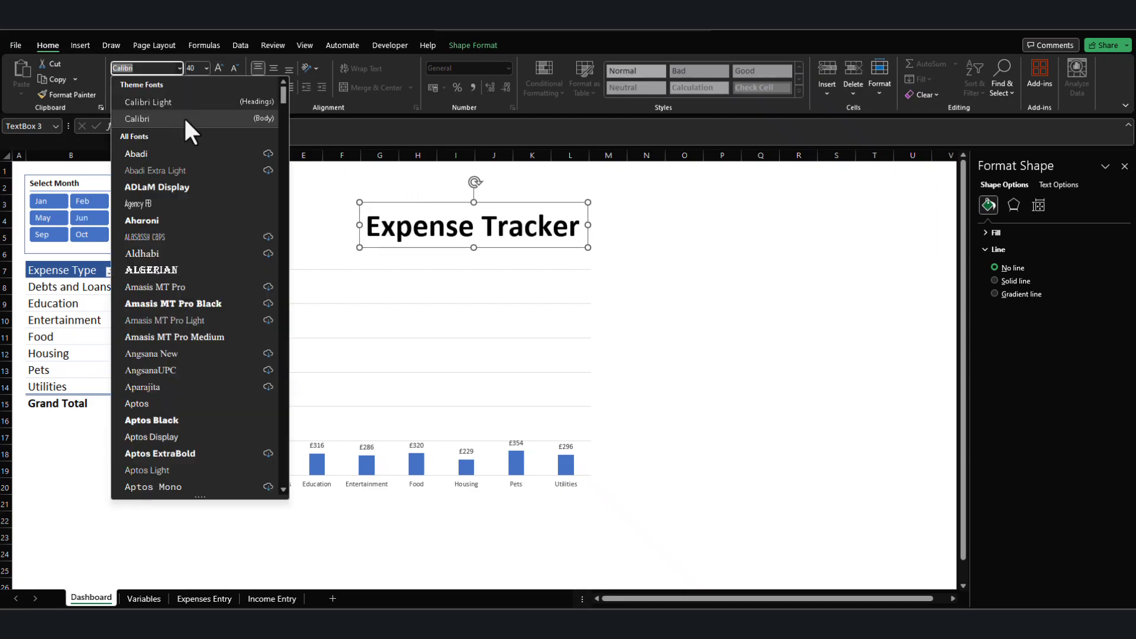
pyautogui.scroll(-5, 209, 286)
pyautogui.scroll(-5, 209, 285)
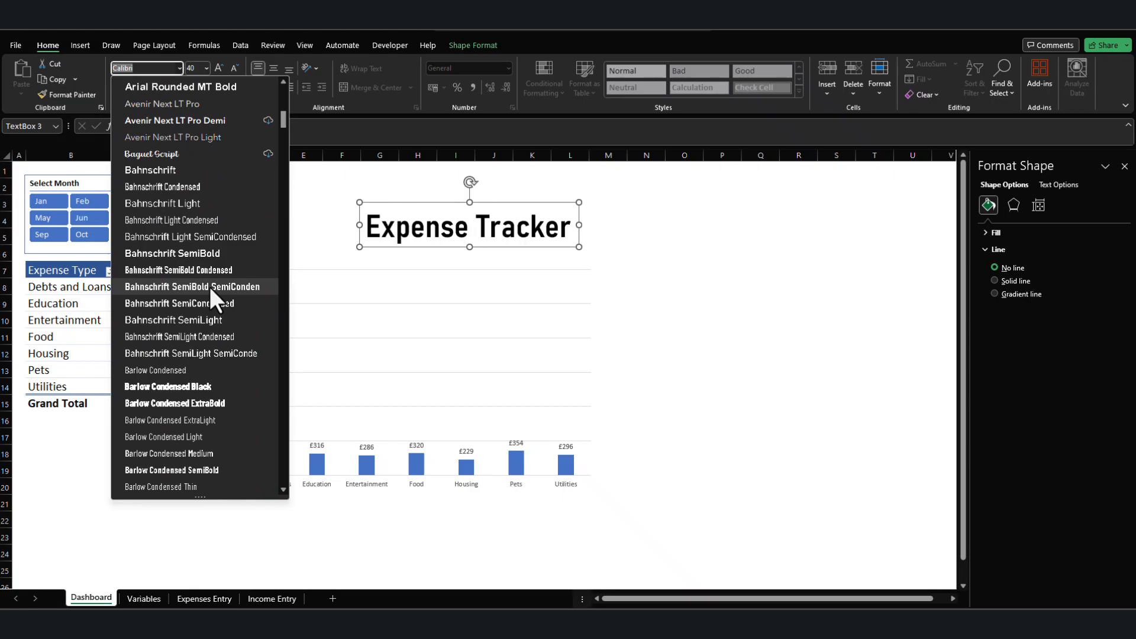
pyautogui.click(182, 453)
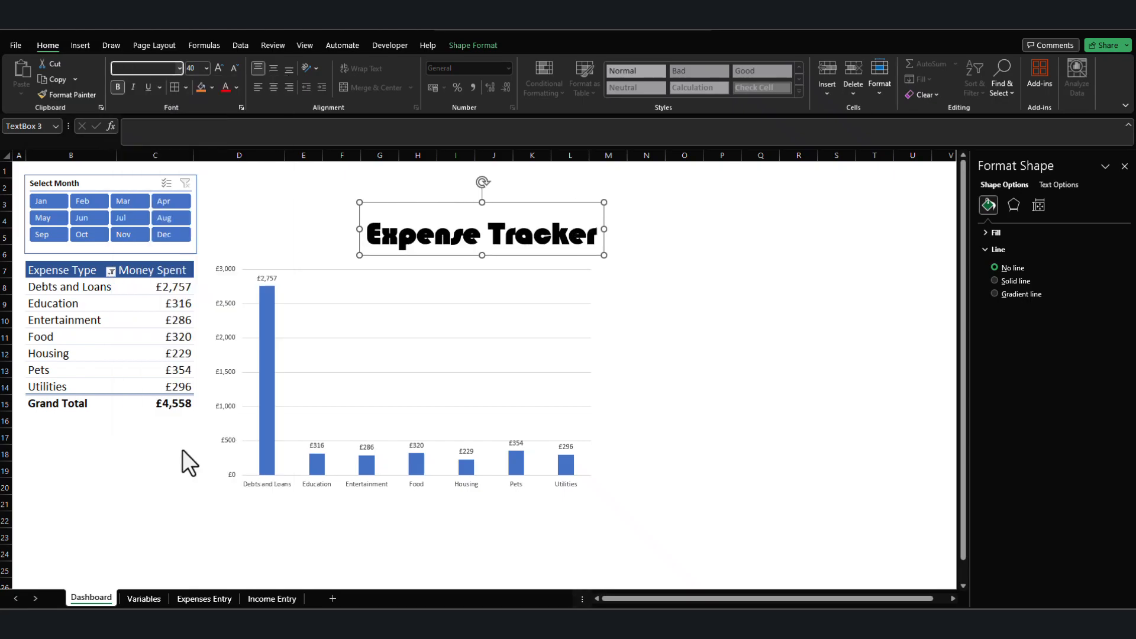
# Enlarge the Expense Tracker title to size 48 and reposition its text box above the PivotChart.
pyautogui.moveTo(406, 203); pyautogui.dragTo(385, 188)
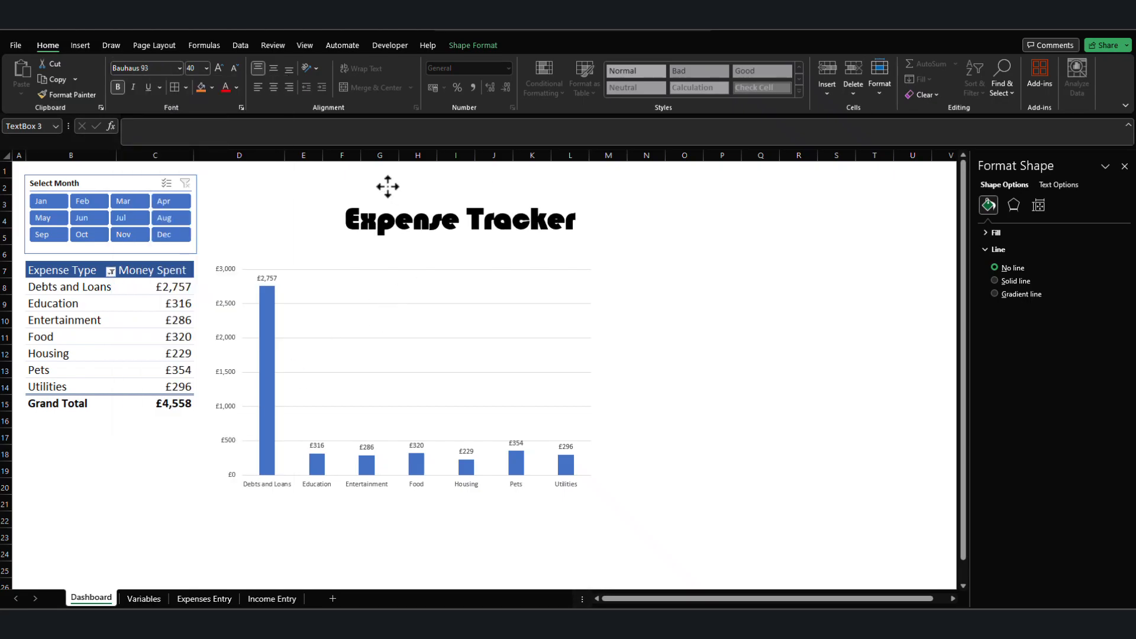
pyautogui.click(217, 69)
pyautogui.click(216, 69)
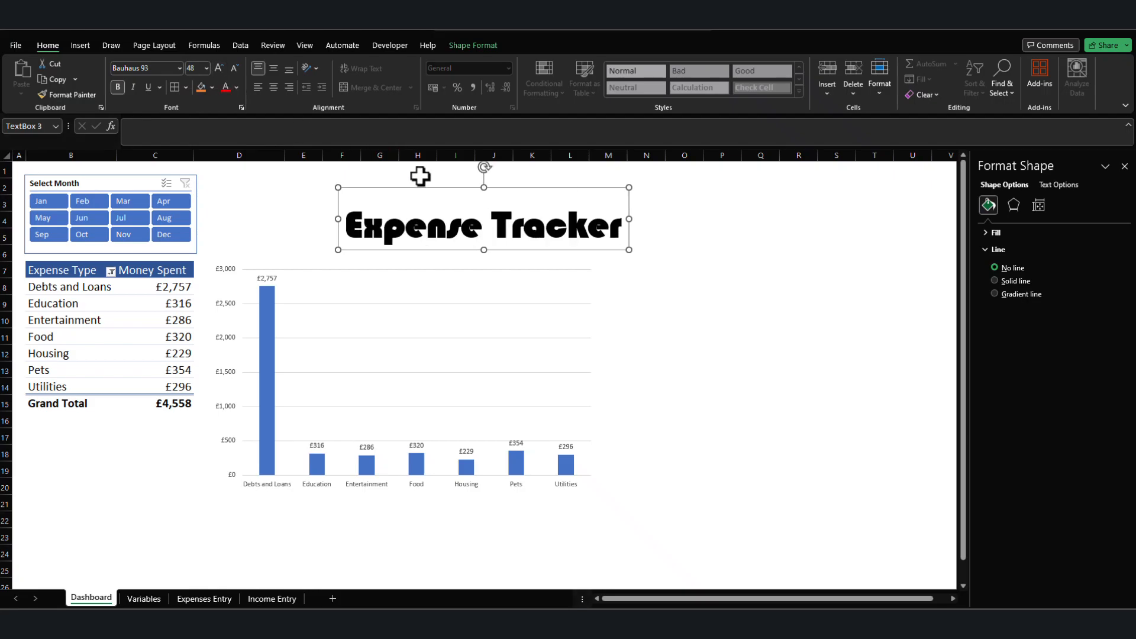
pyautogui.moveTo(421, 187); pyautogui.dragTo(397, 185)
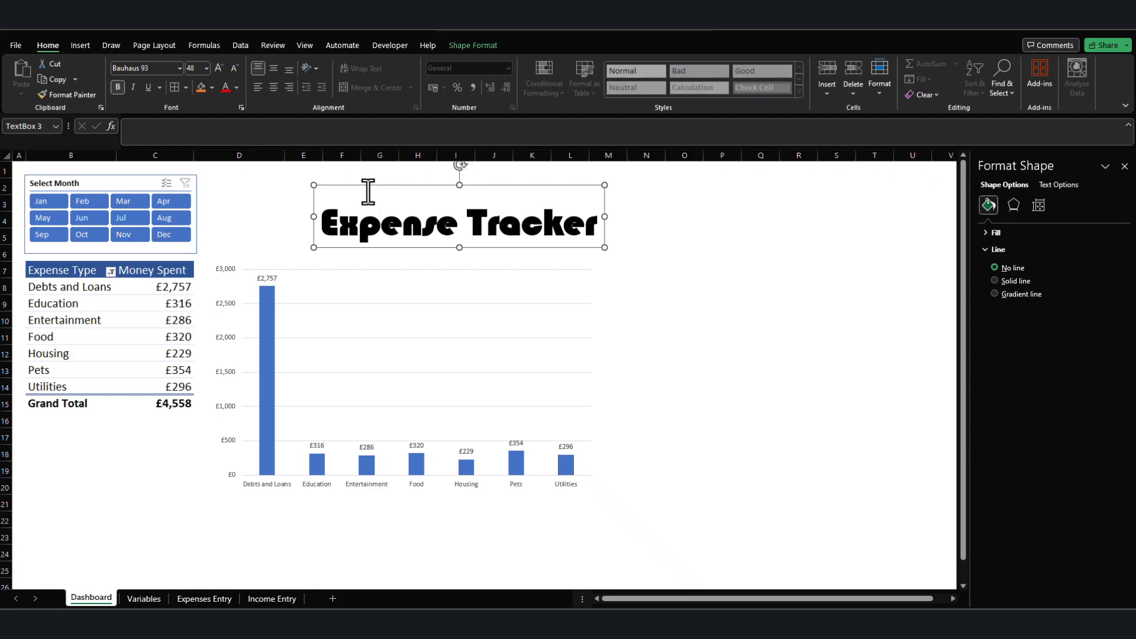
pyautogui.rightClick(401, 185)
pyautogui.press('Escape')
# Change the text fill of the Expense Tracker title from solid to a gradient fill.
pyautogui.click(474, 45)
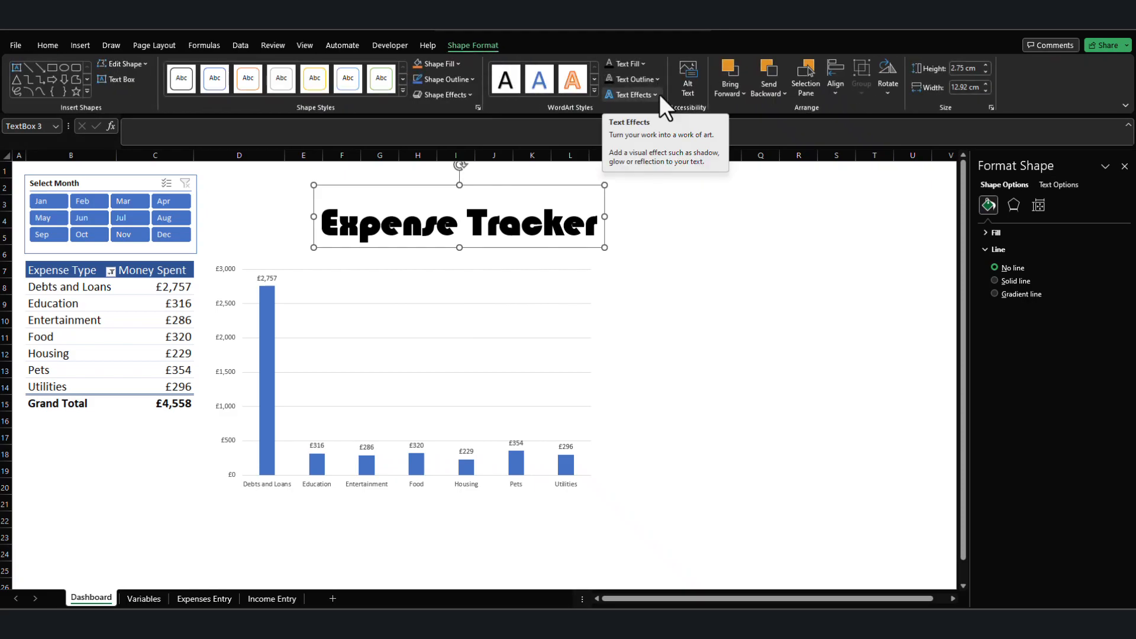
pyautogui.click(646, 64)
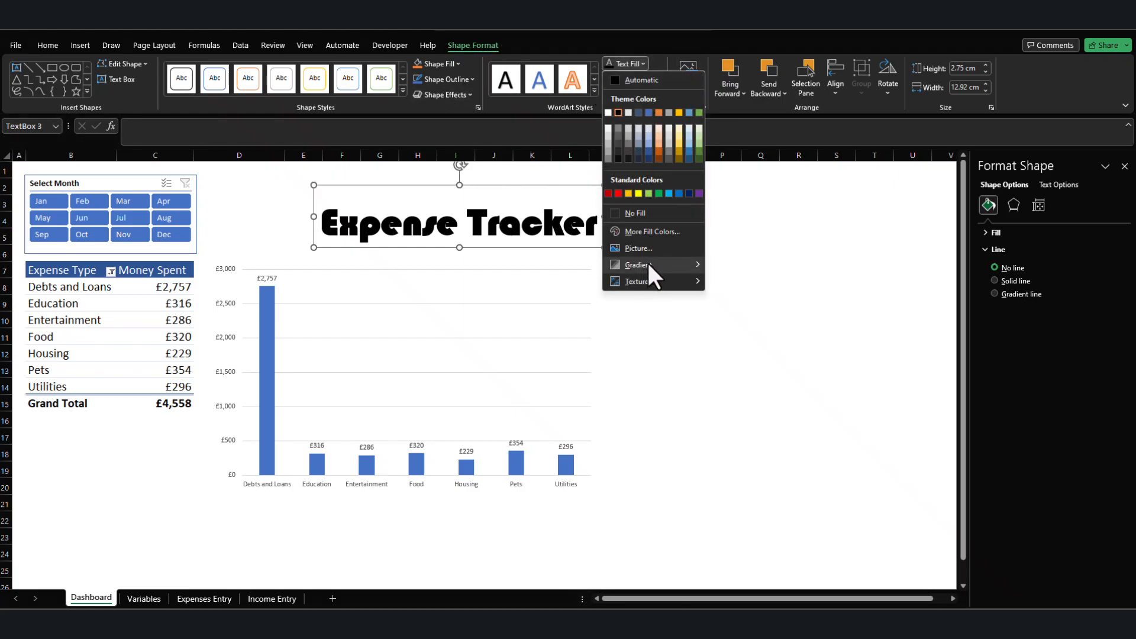
pyautogui.moveTo(648, 263)
pyautogui.click(761, 417)
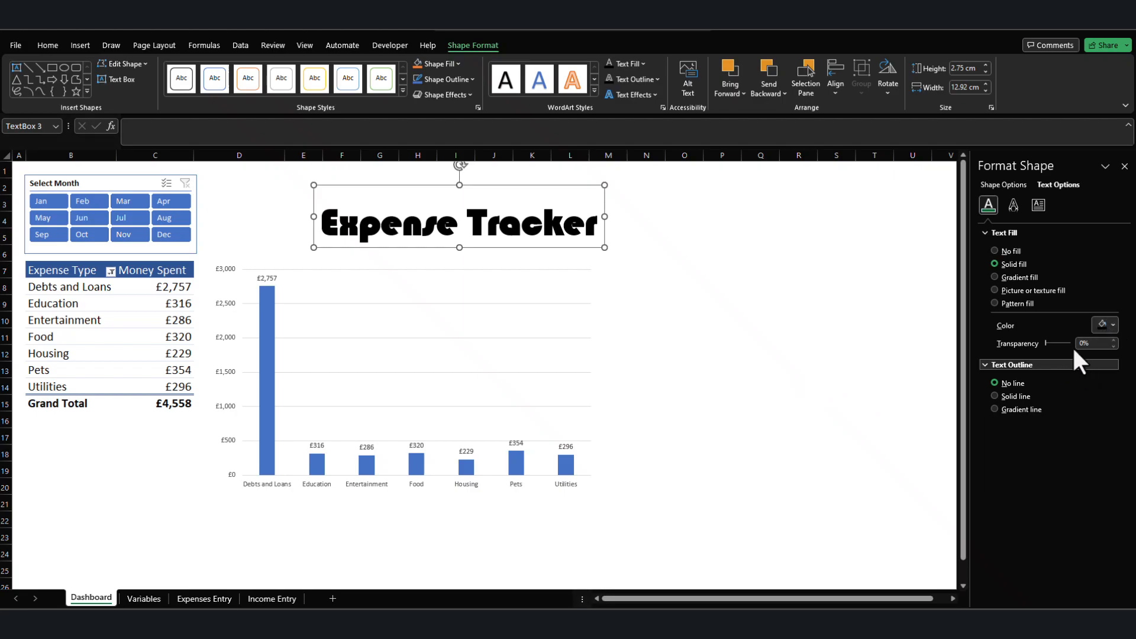
pyautogui.click(994, 277)
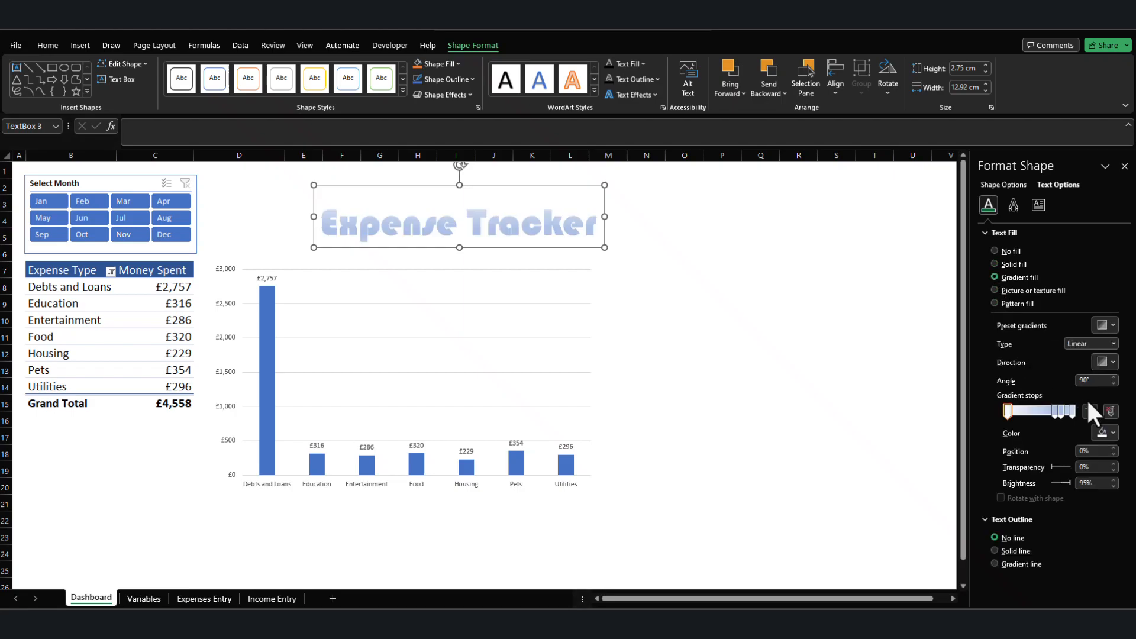
# Move the title gradient's second stop towards the start and recolour the first stop with the blue theme colour.
pyautogui.moveTo(1056, 409); pyautogui.dragTo(1008, 415)
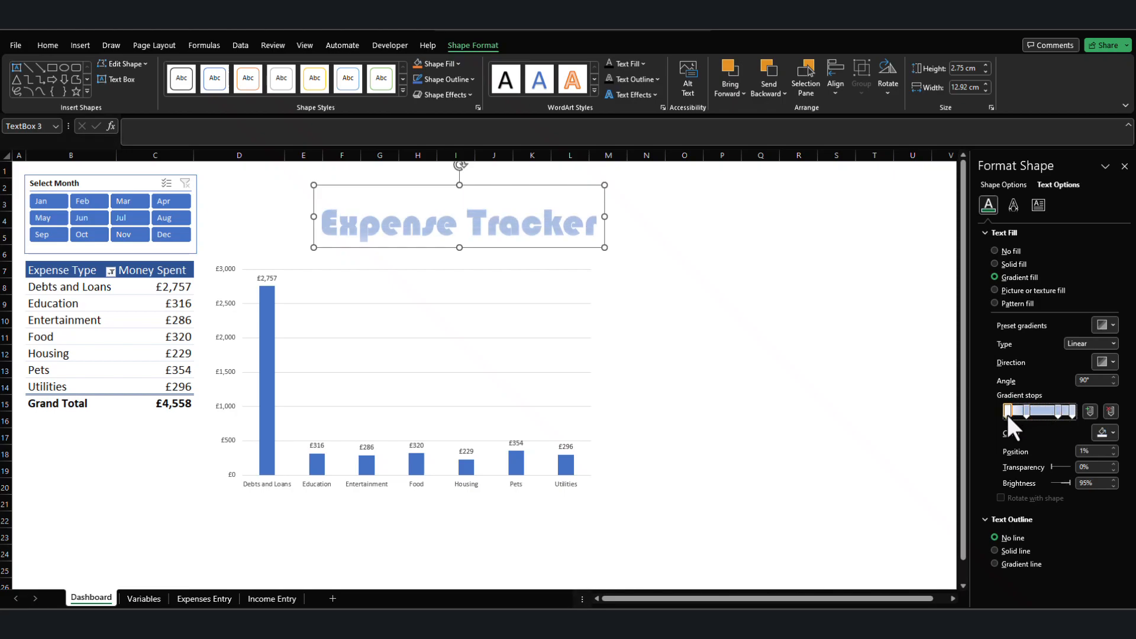
pyautogui.click(1102, 433)
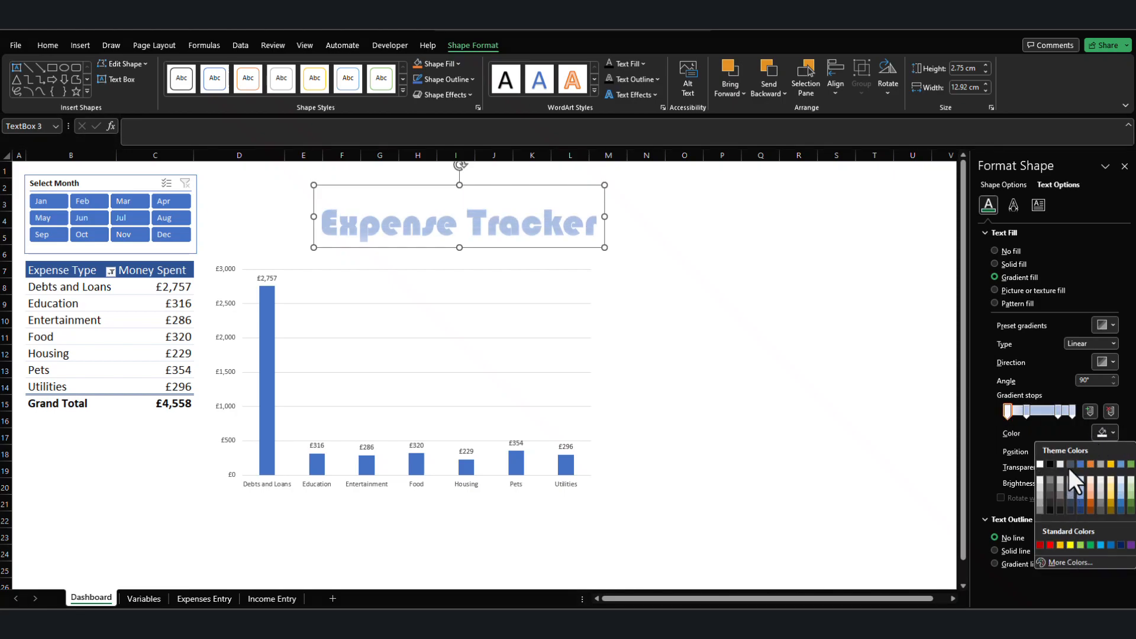
pyautogui.click(1079, 464)
# Remove the lighter second stop from the title's text gradient and move the blue stop to position 65%.
pyautogui.moveTo(1029, 411); pyautogui.dragTo(1036, 412)
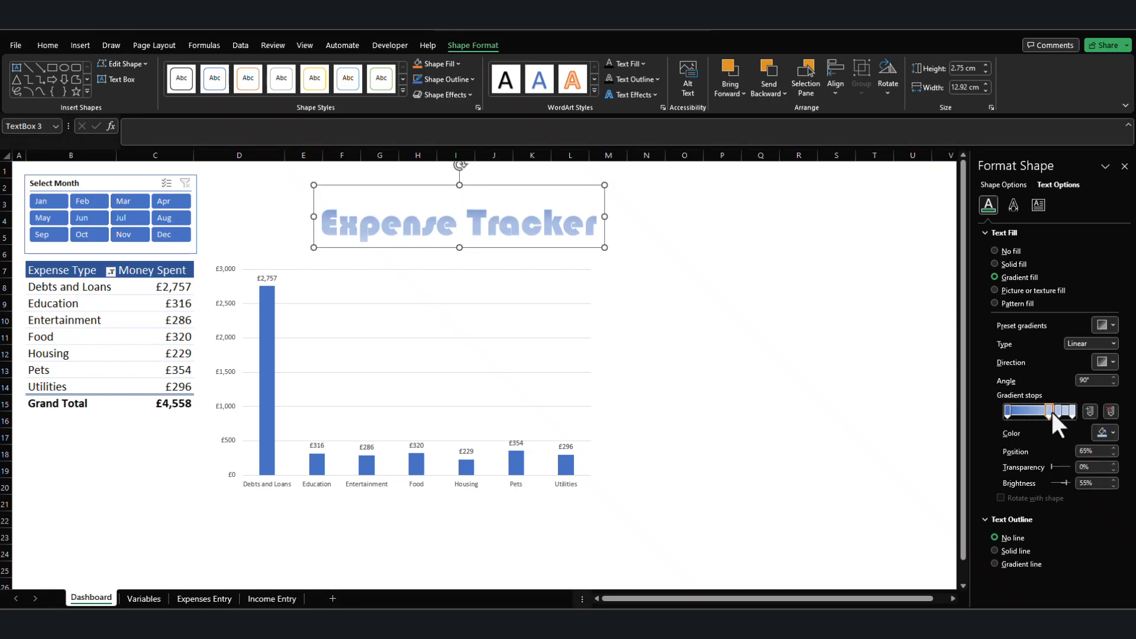
pyautogui.click(1111, 411)
pyautogui.moveTo(1007, 412); pyautogui.dragTo(1046, 410)
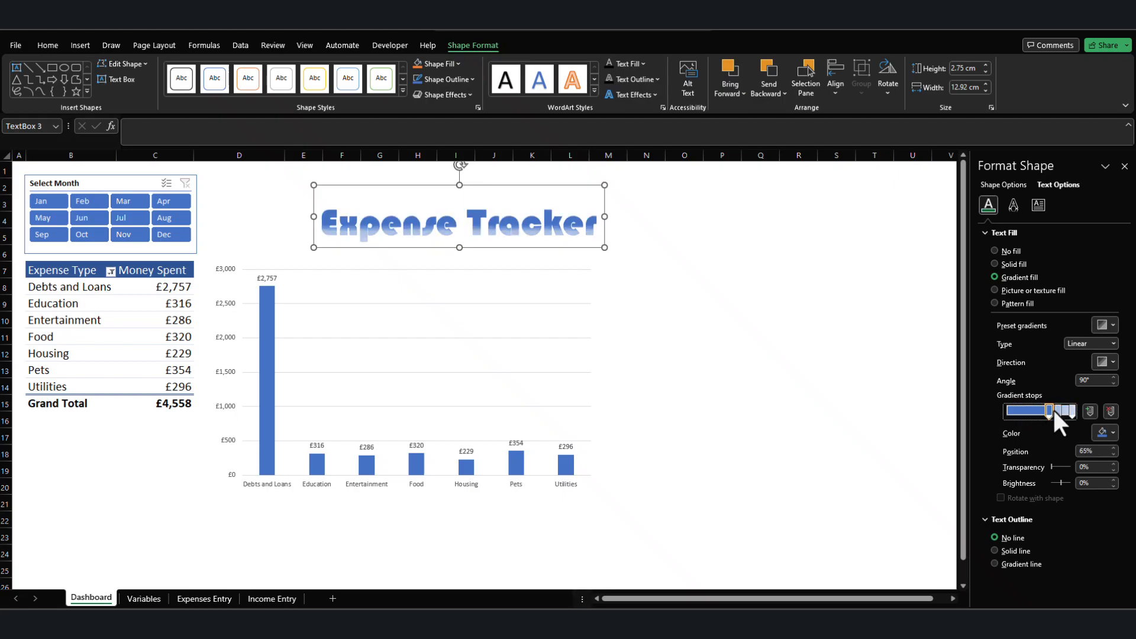
pyautogui.click(1056, 411)
pyautogui.click(725, 234)
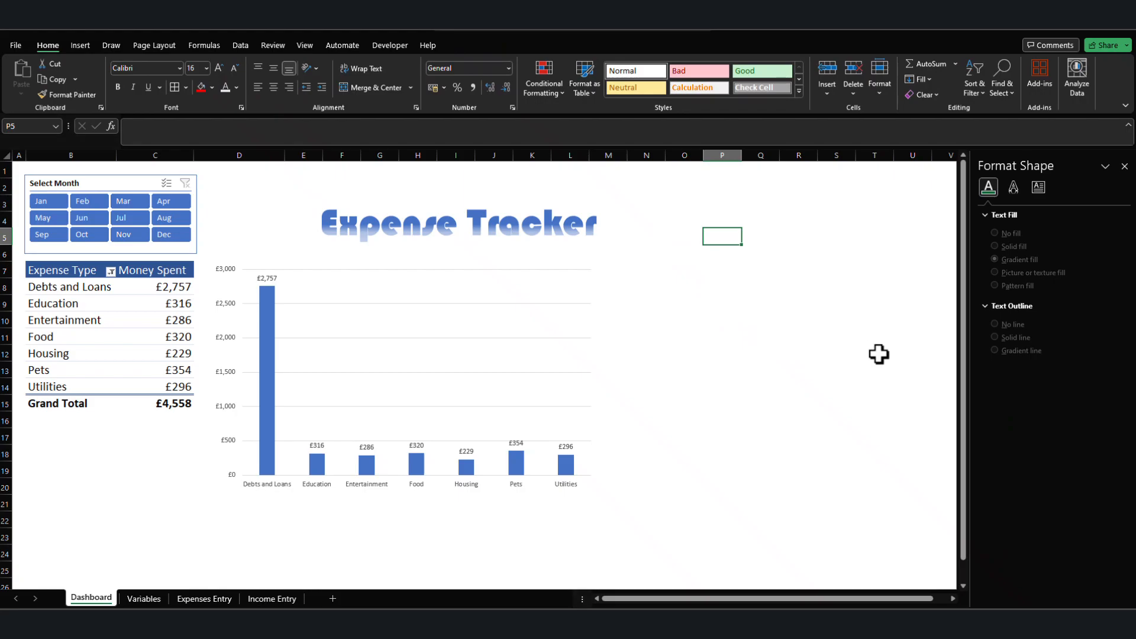
# Move the Expense Tracker title slightly up and to the left above the PivotChart.
pyautogui.click(537, 225)
pyautogui.moveTo(310, 186)
pyautogui.mouseDown()
pyautogui.moveTo(338, 193)
pyautogui.moveTo(295, 180)
pyautogui.mouseUp()
pyautogui.click(647, 302)
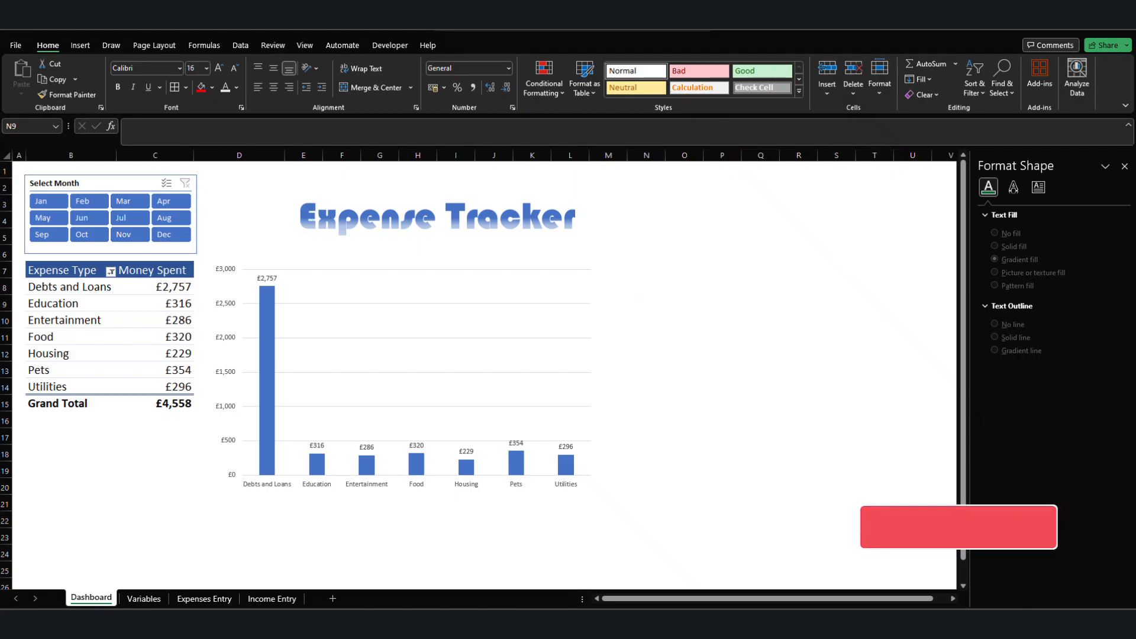
# Paste the copied money bag picture onto the Dashboard and place it just left of the Expense Tracker title.
pyautogui.click(256, 203)
pyautogui.hotkey('ctrl', 'v')
pyautogui.moveTo(230, 227); pyautogui.dragTo(259, 209)
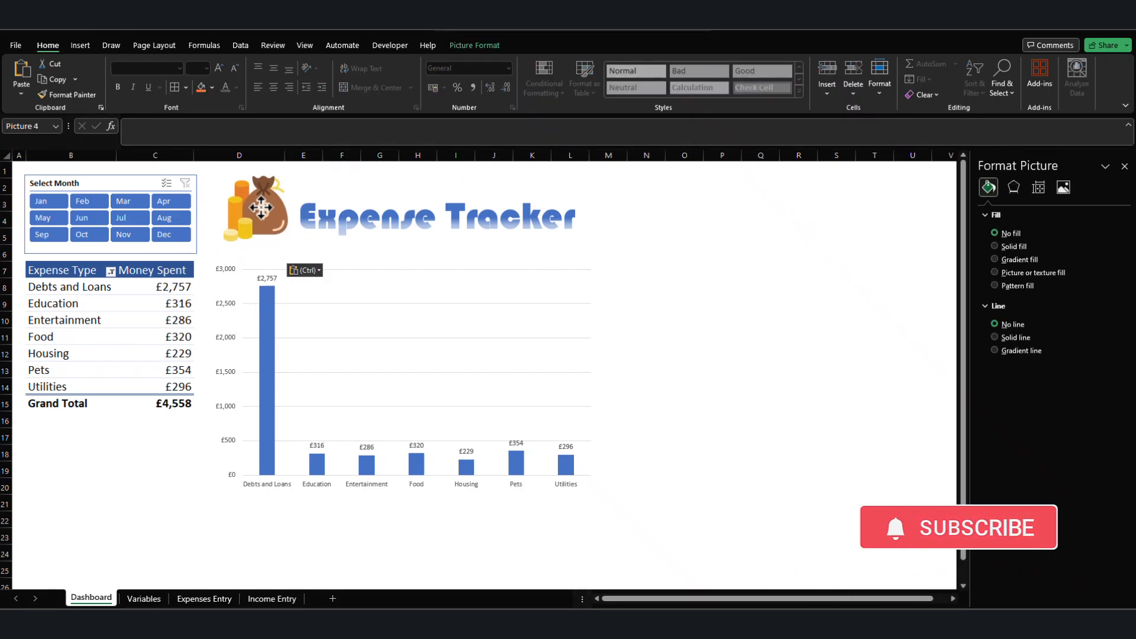
pyautogui.click(684, 296)
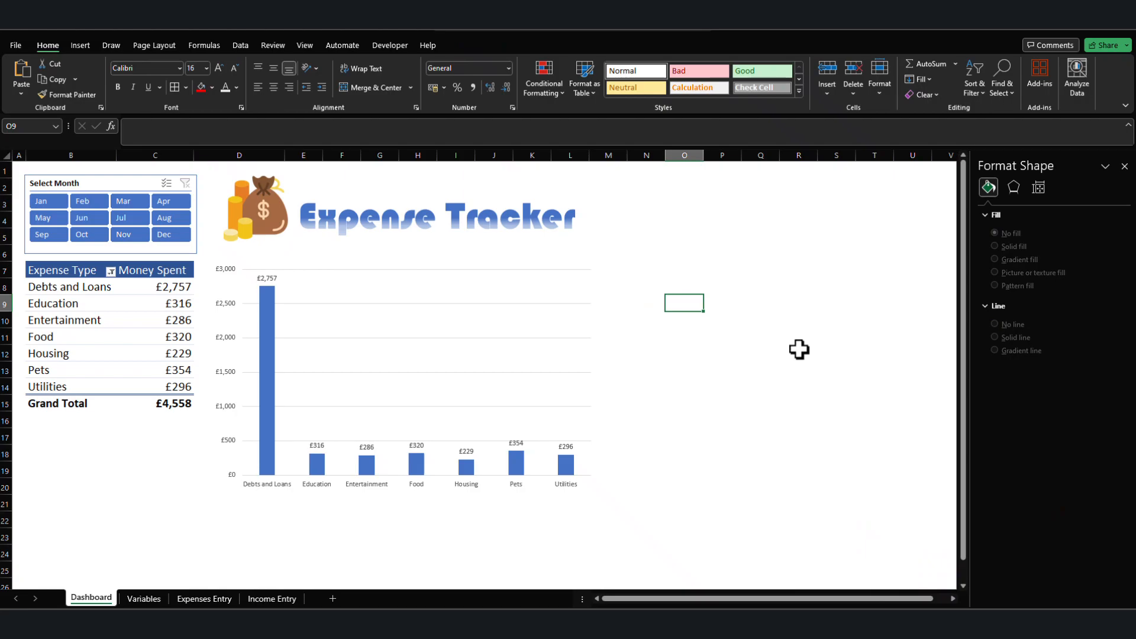
pyautogui.click(760, 453)
pyautogui.scroll(-5, 224, 393)
pyautogui.scroll(5, 220, 380)
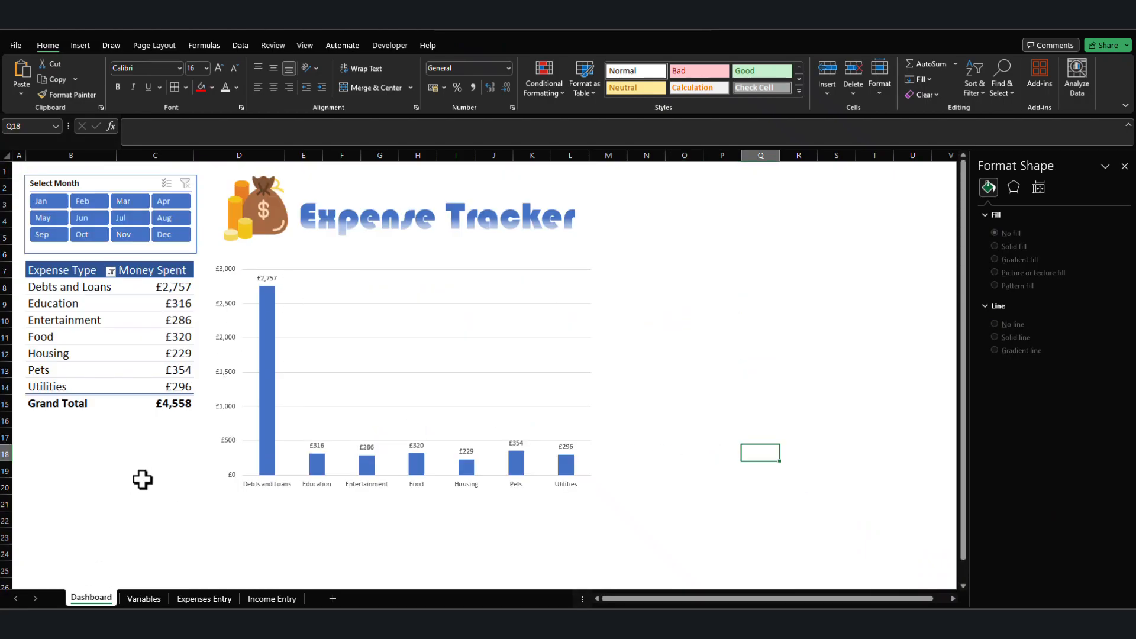
pyautogui.scroll(-5, 142, 472)
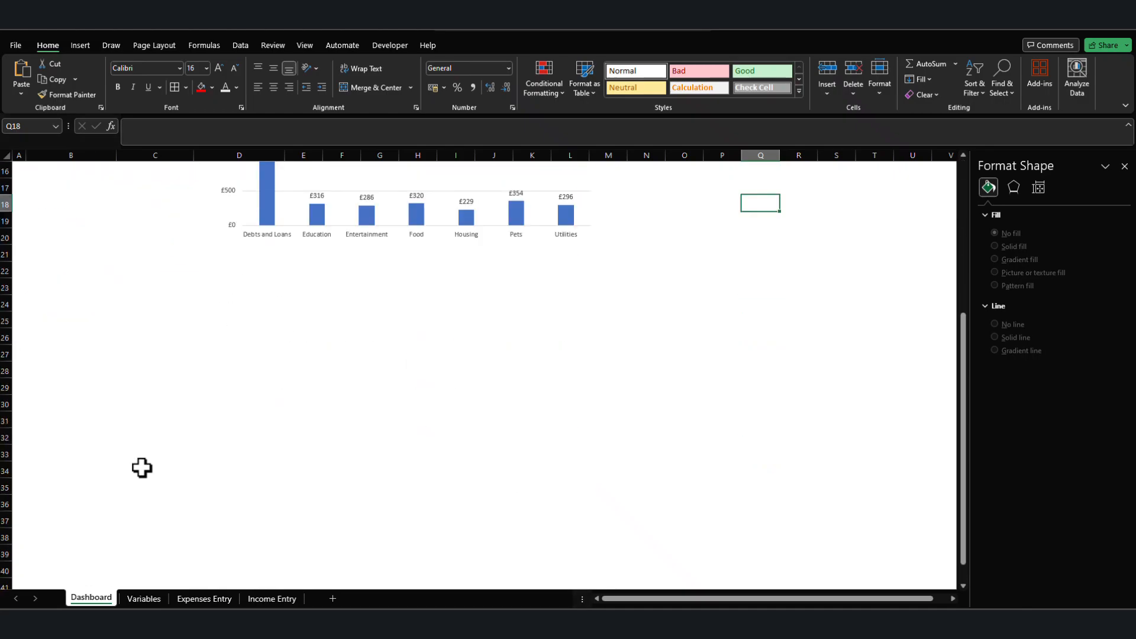
pyautogui.scroll(5, 180, 421)
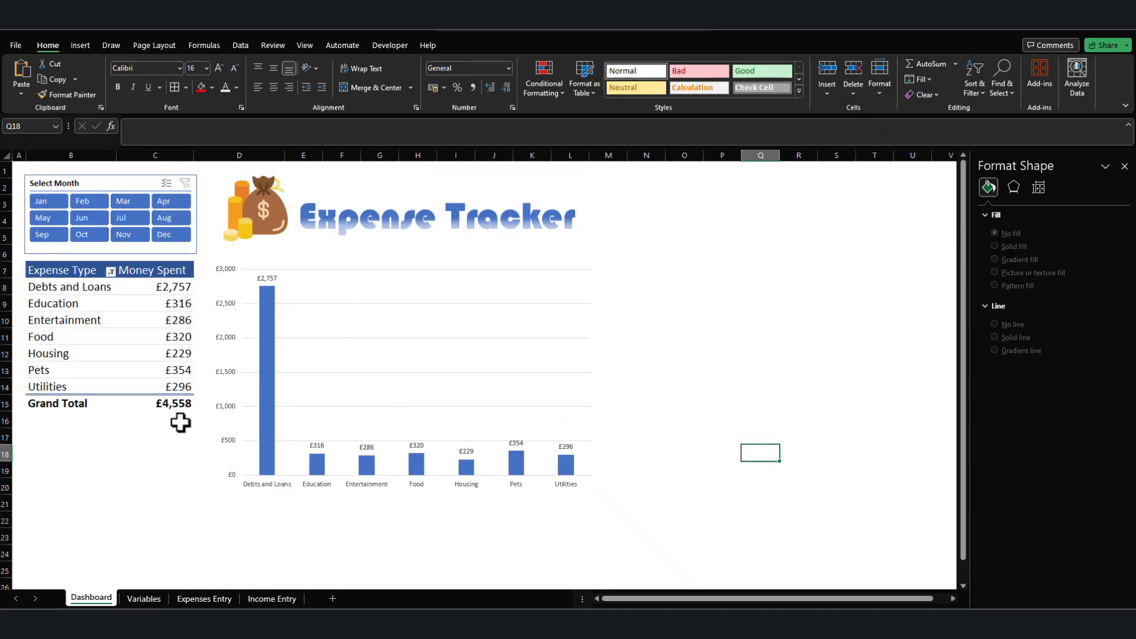
# Insert an empty 2-D line chart on the Income Entry sheet from a blank cell outside the data.
pyautogui.click(142, 598)
pyautogui.click(204, 599)
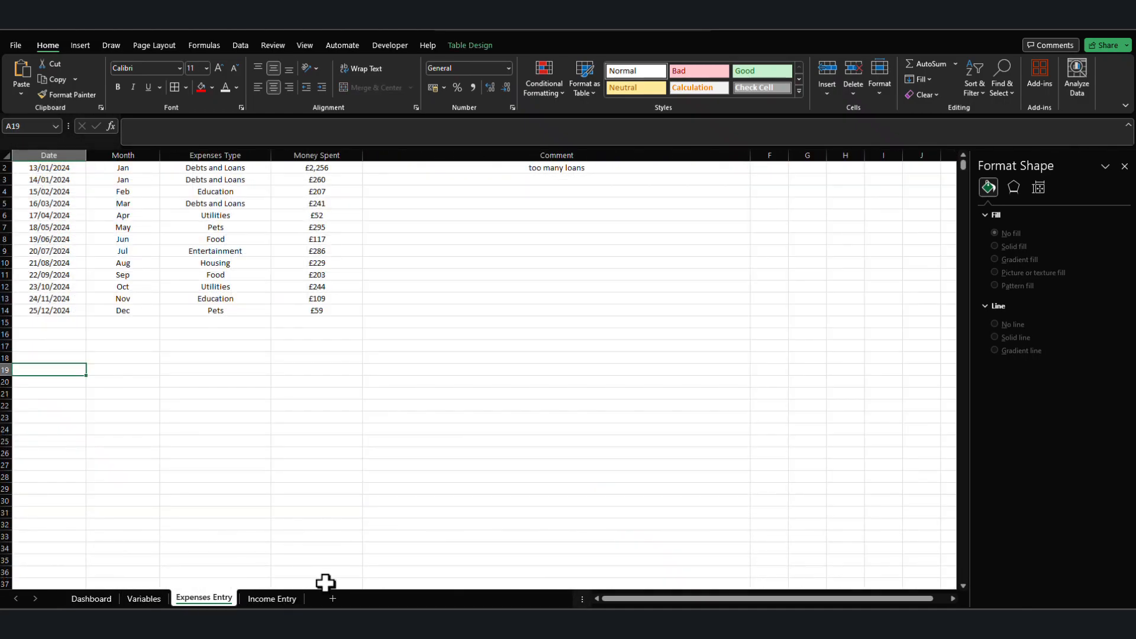
pyautogui.click(274, 598)
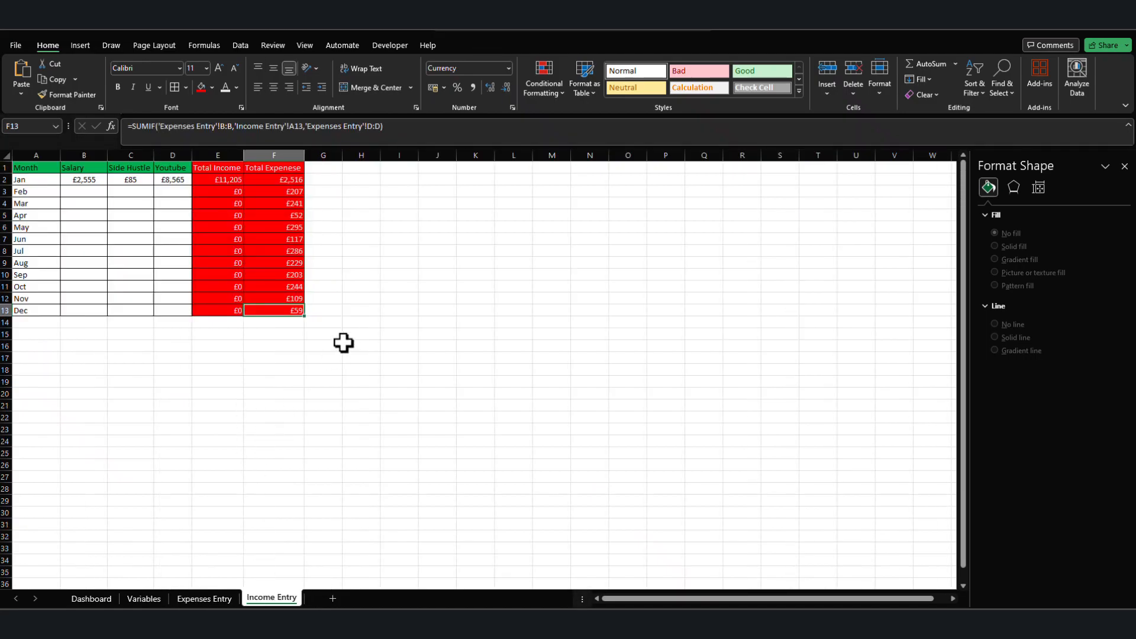
pyautogui.click(301, 369)
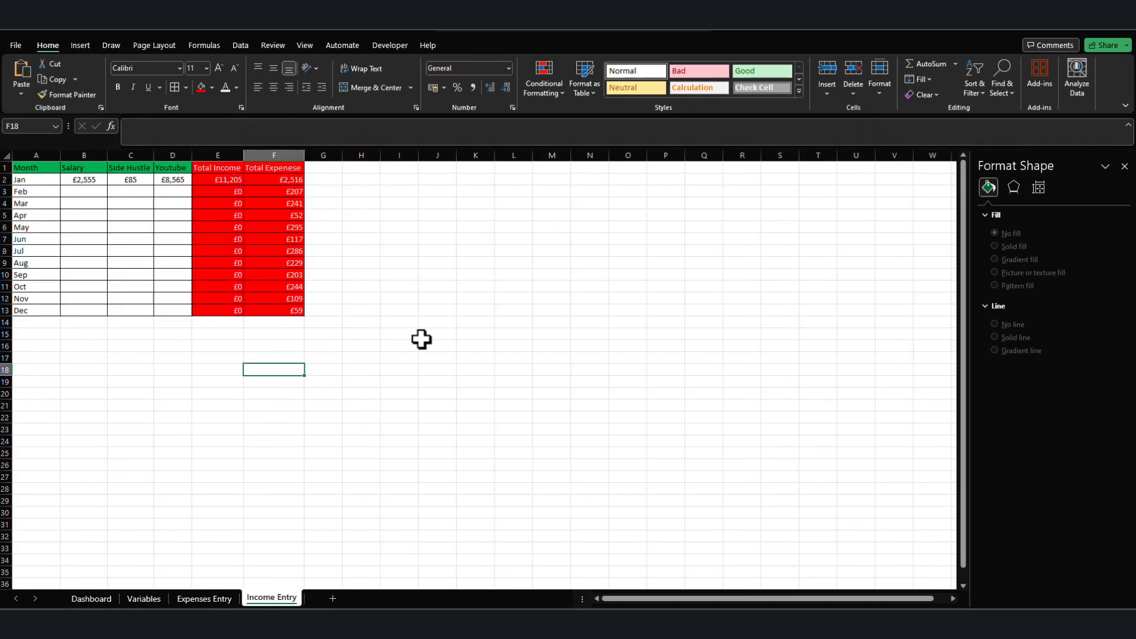
pyautogui.click(378, 359)
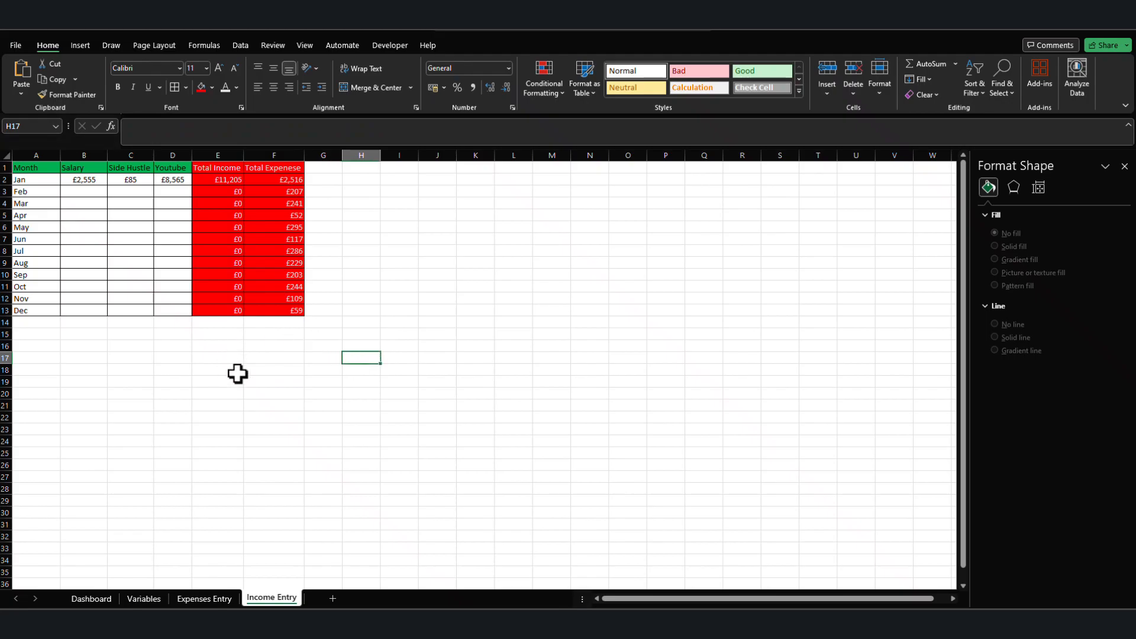
pyautogui.click(335, 362)
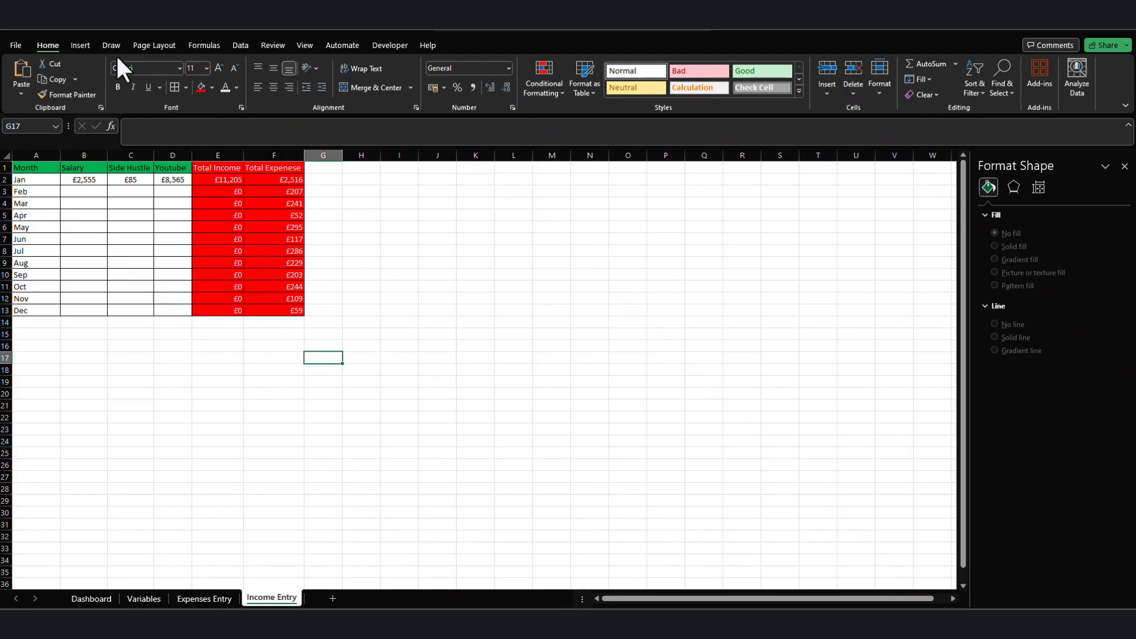
pyautogui.click(80, 45)
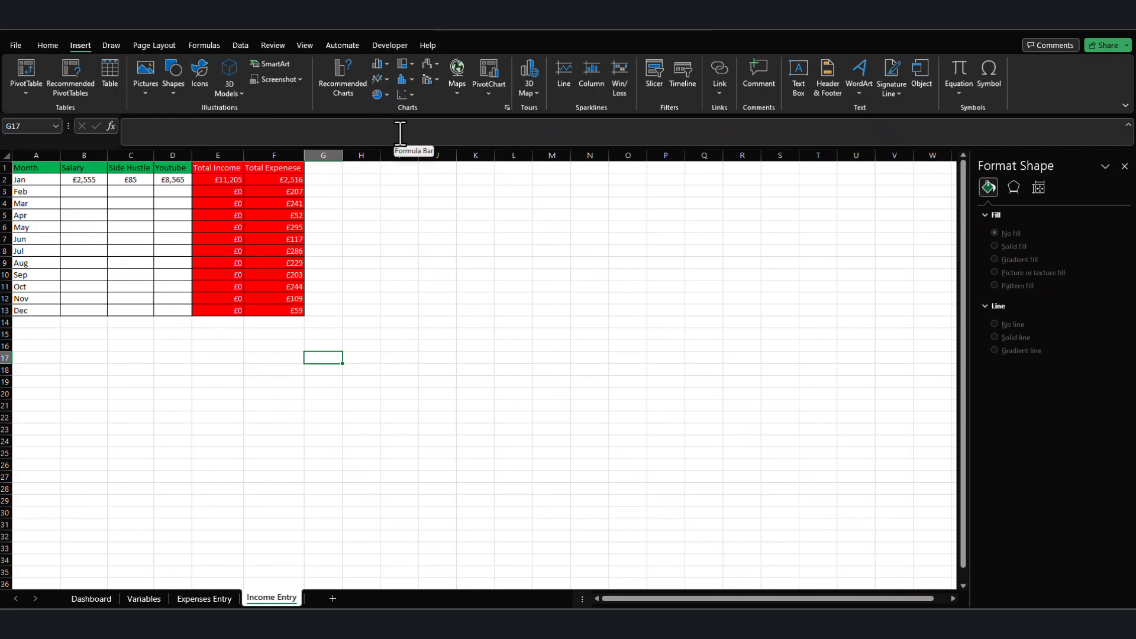
pyautogui.click(385, 78)
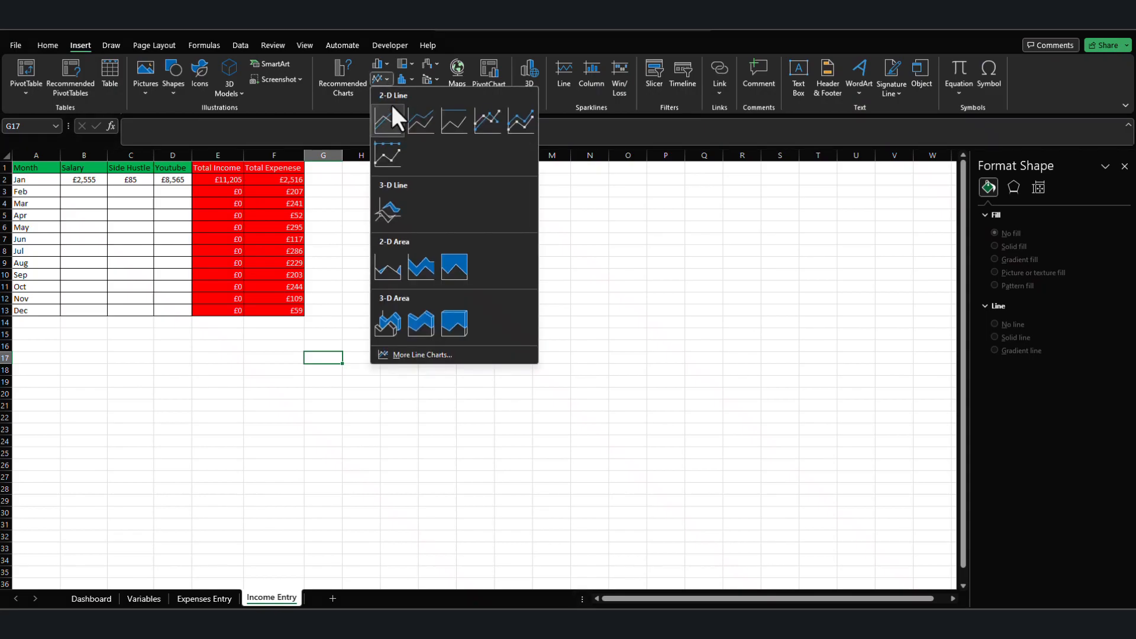
pyautogui.click(394, 122)
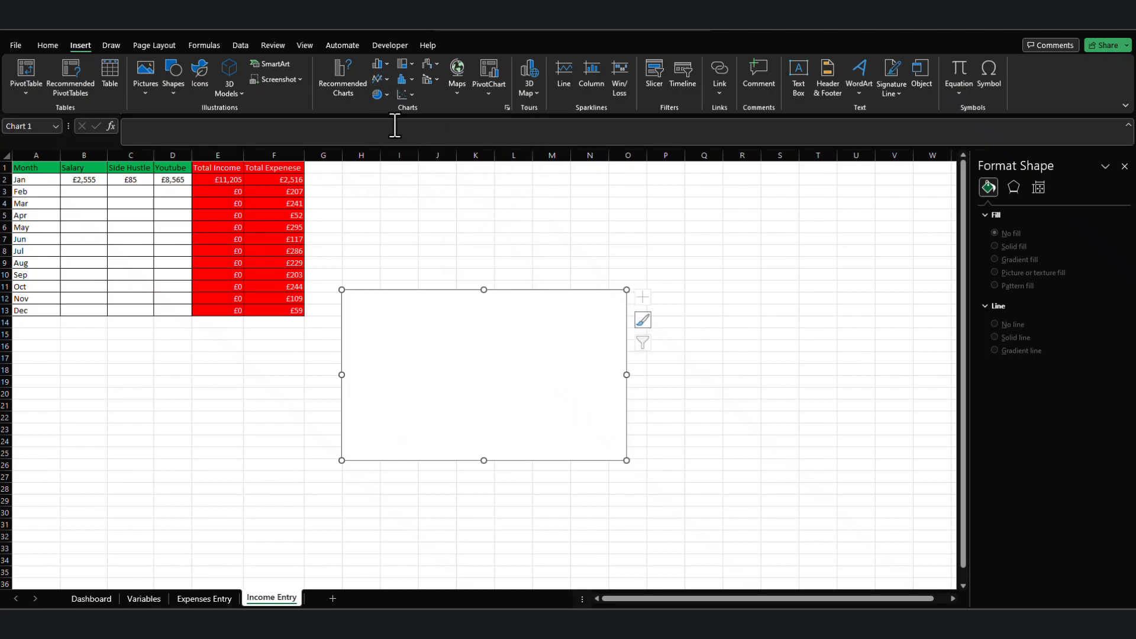
# Copy the Total Income and Total Expense columns, E1:F13, and paste them into the empty line chart as its data.
pyautogui.click(253, 392)
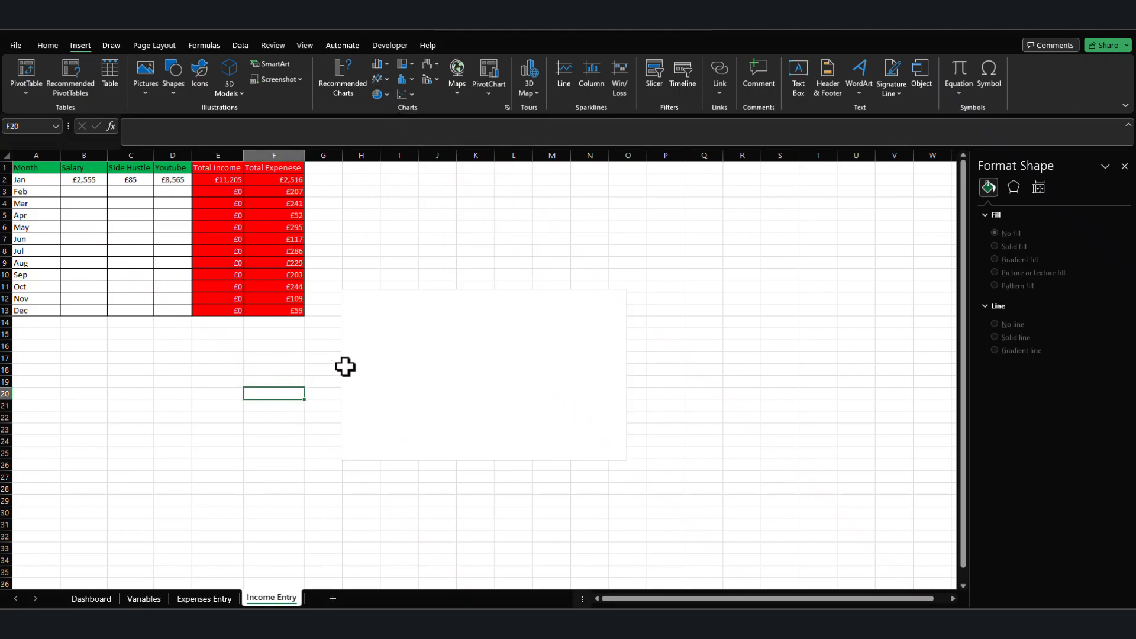
pyautogui.moveTo(216, 167); pyautogui.dragTo(261, 312)
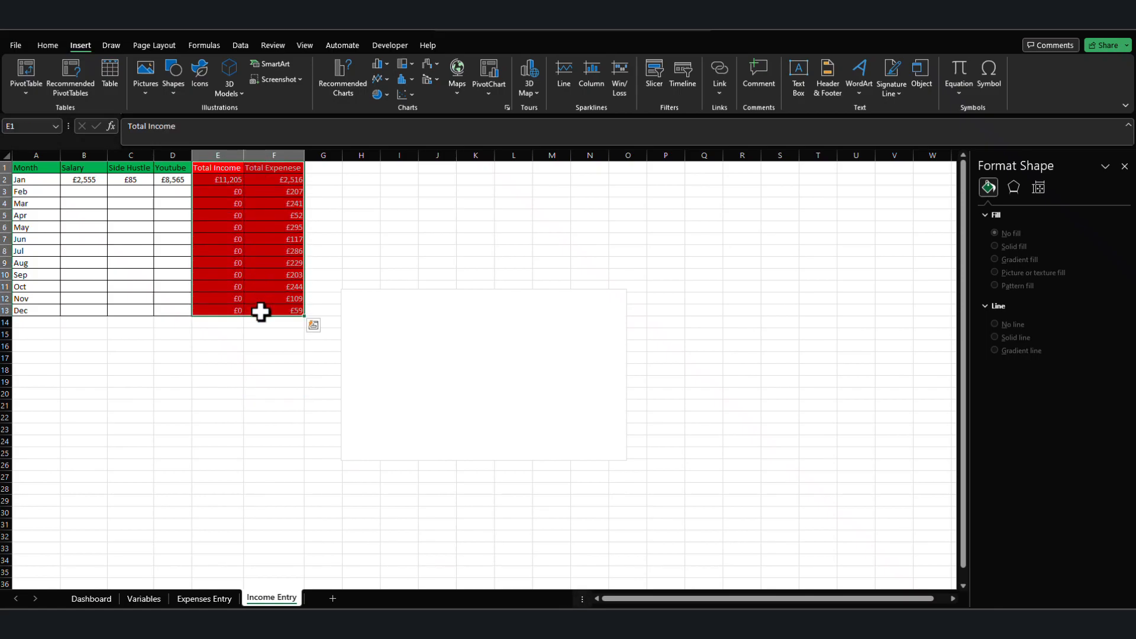
pyautogui.hotkey('ctrl', 'c')
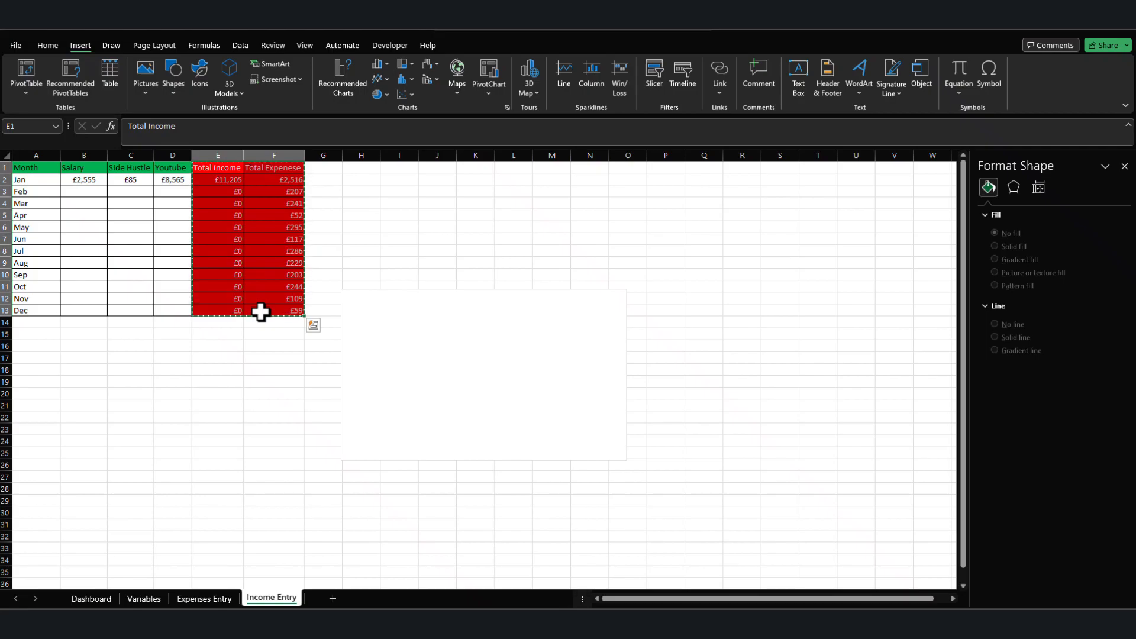
pyautogui.click(464, 353)
pyautogui.press('ctrl')
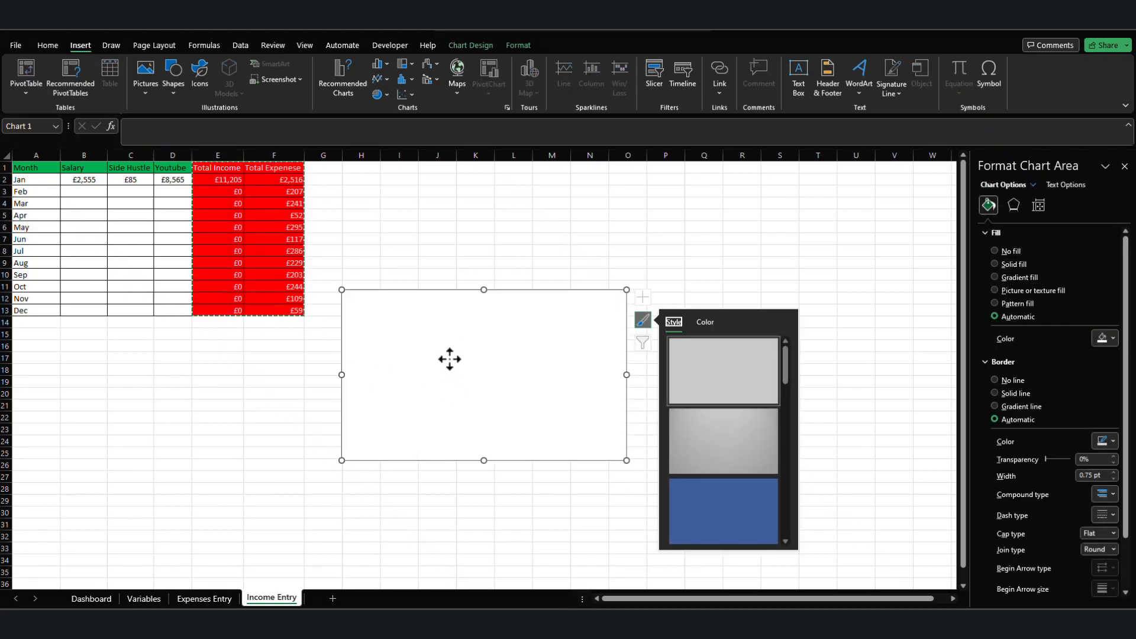
pyautogui.hotkey('ctrl', 'v')
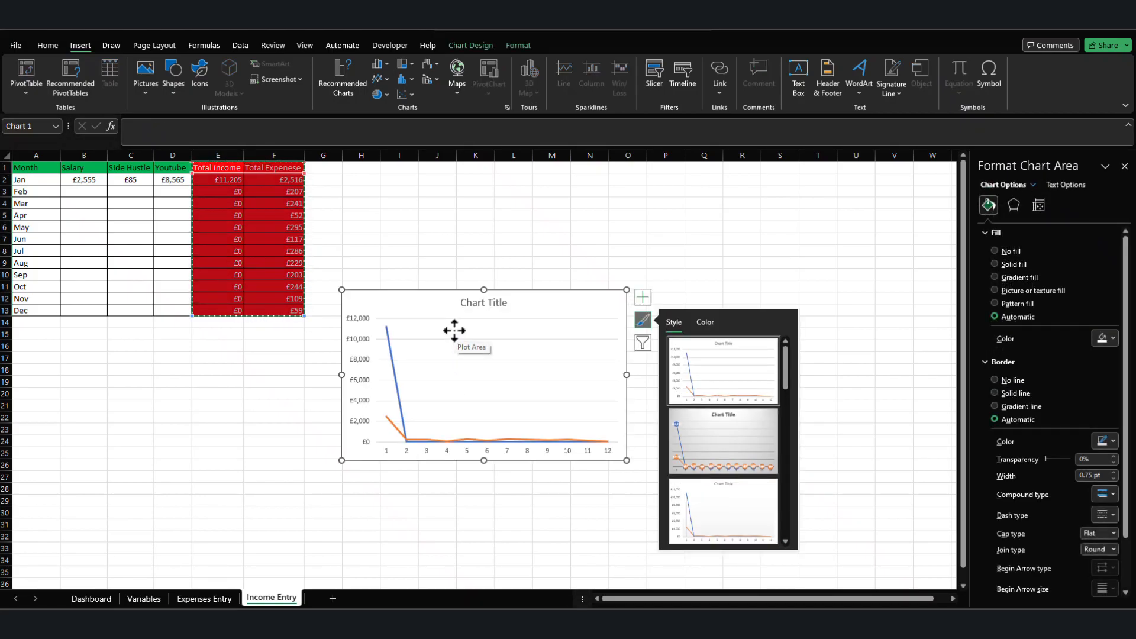
pyautogui.click(789, 261)
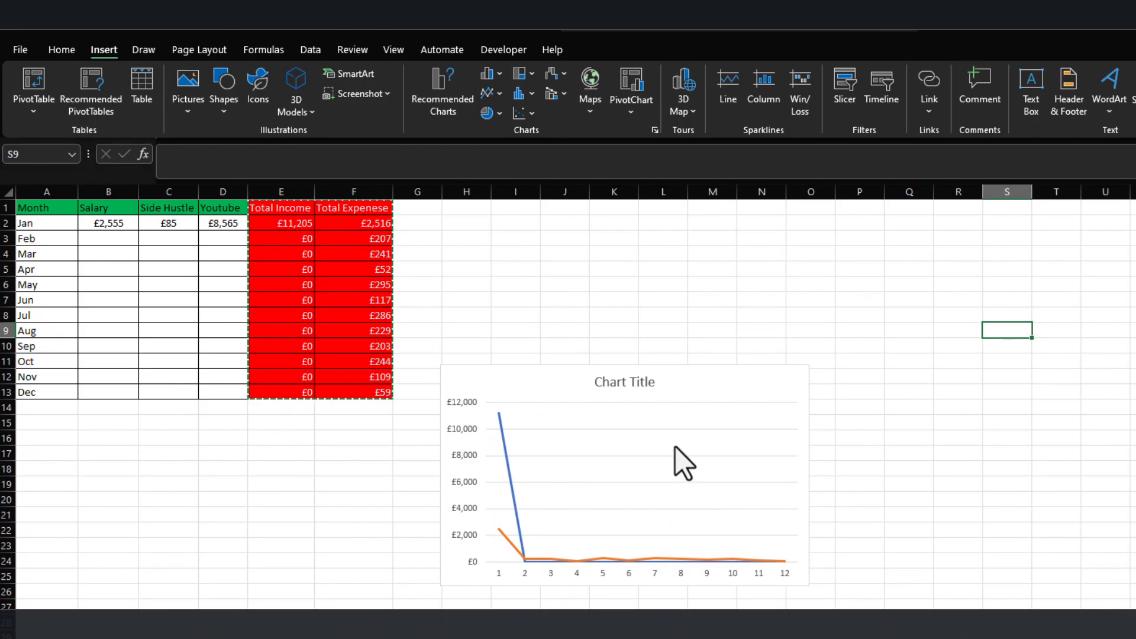
# Set the line chart's horizontal axis labels to the month names in A2:A13.
pyautogui.rightClick(673, 413)
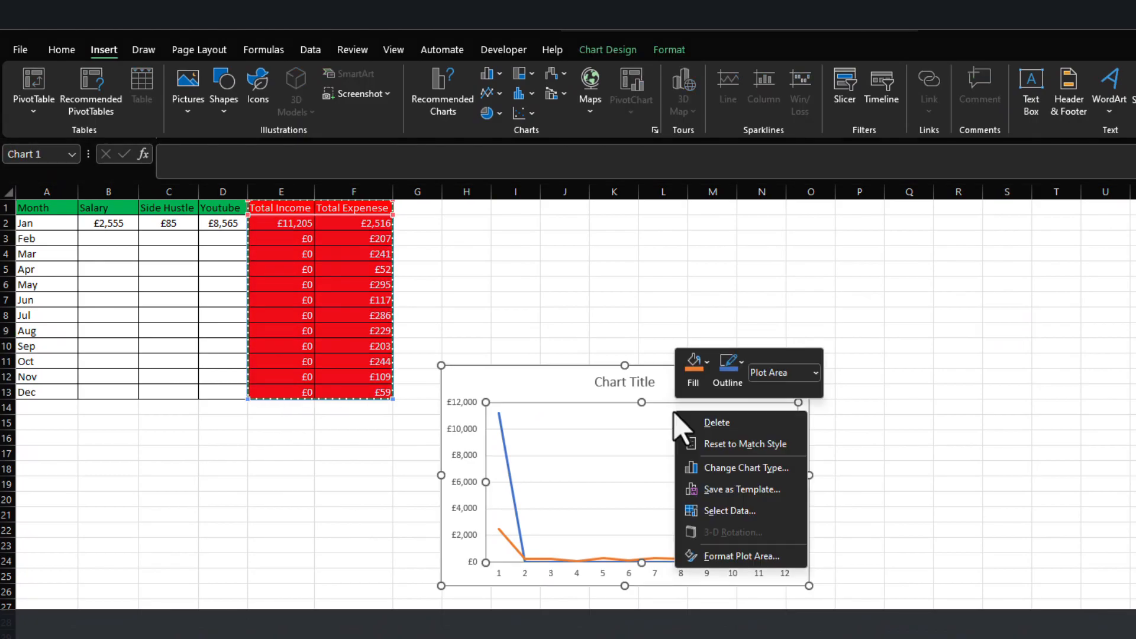
pyautogui.click(737, 512)
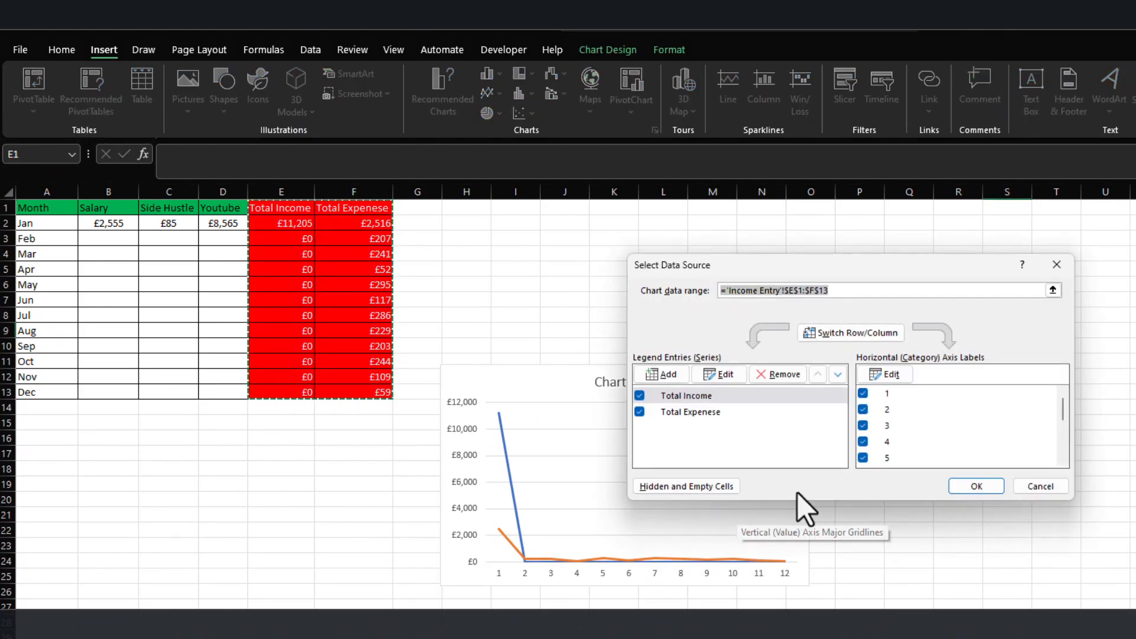
pyautogui.click(891, 375)
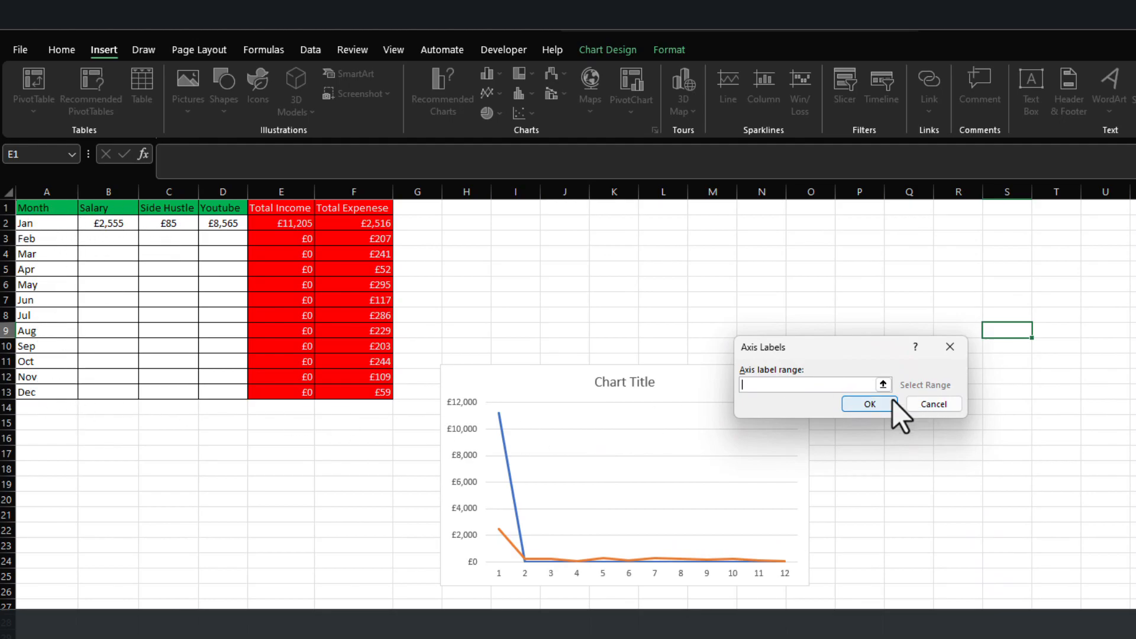
pyautogui.click(883, 385)
pyautogui.moveTo(35, 207); pyautogui.dragTo(45, 357)
pyautogui.moveTo(30, 223); pyautogui.dragTo(48, 393)
pyautogui.press('Return')
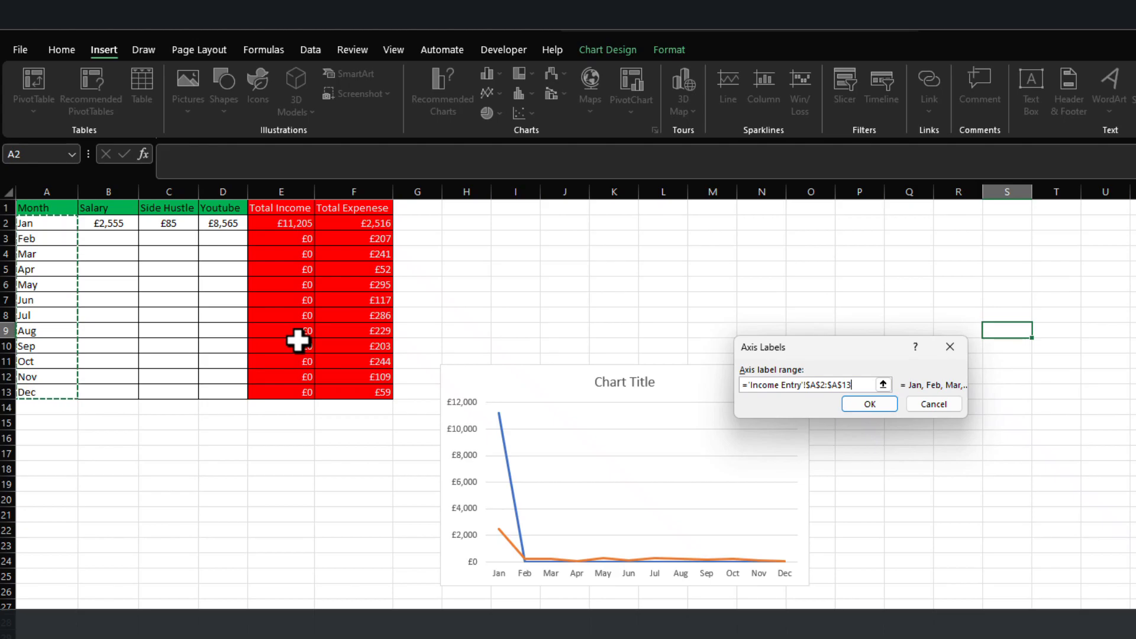
pyautogui.click(893, 402)
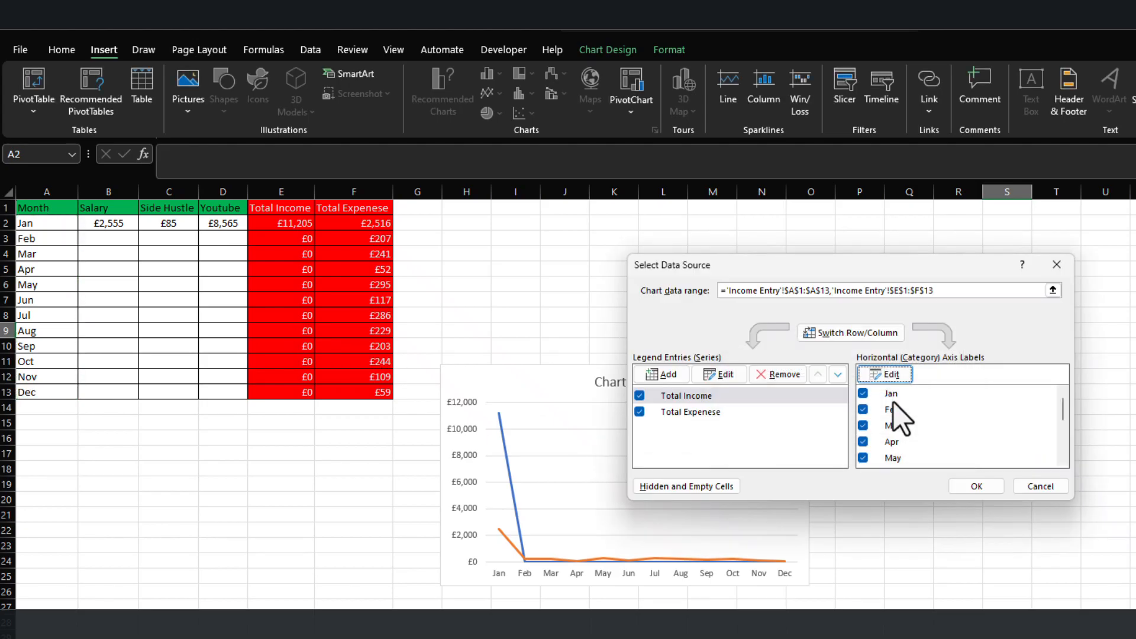
pyautogui.click(980, 483)
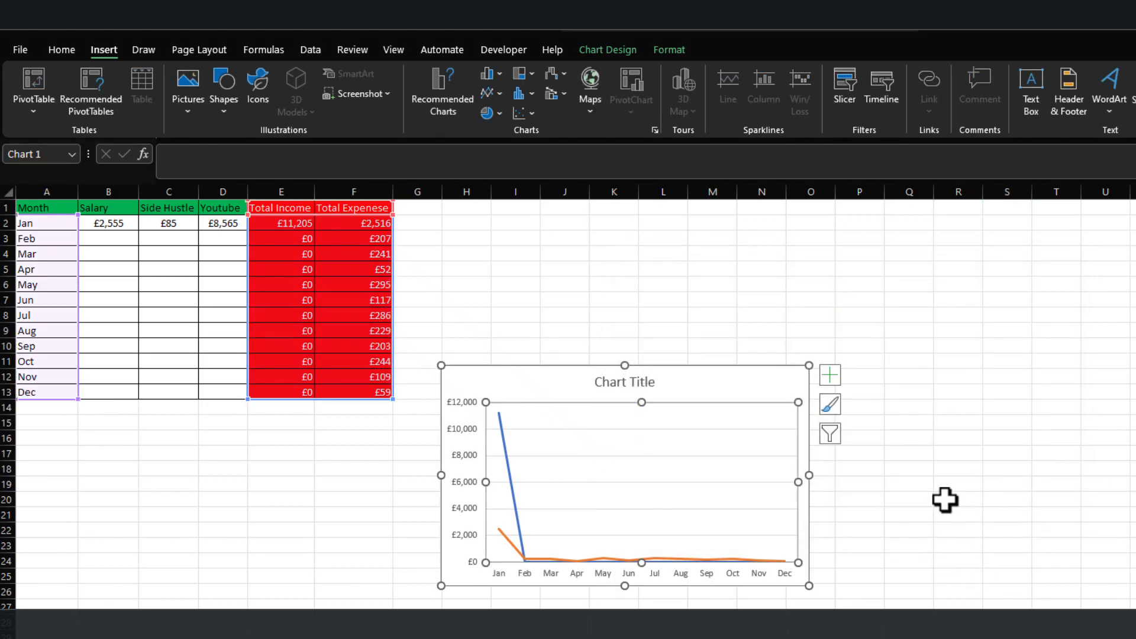
pyautogui.click(923, 562)
# Delete the vertical value axis from the line chart.
pyautogui.click(809, 474)
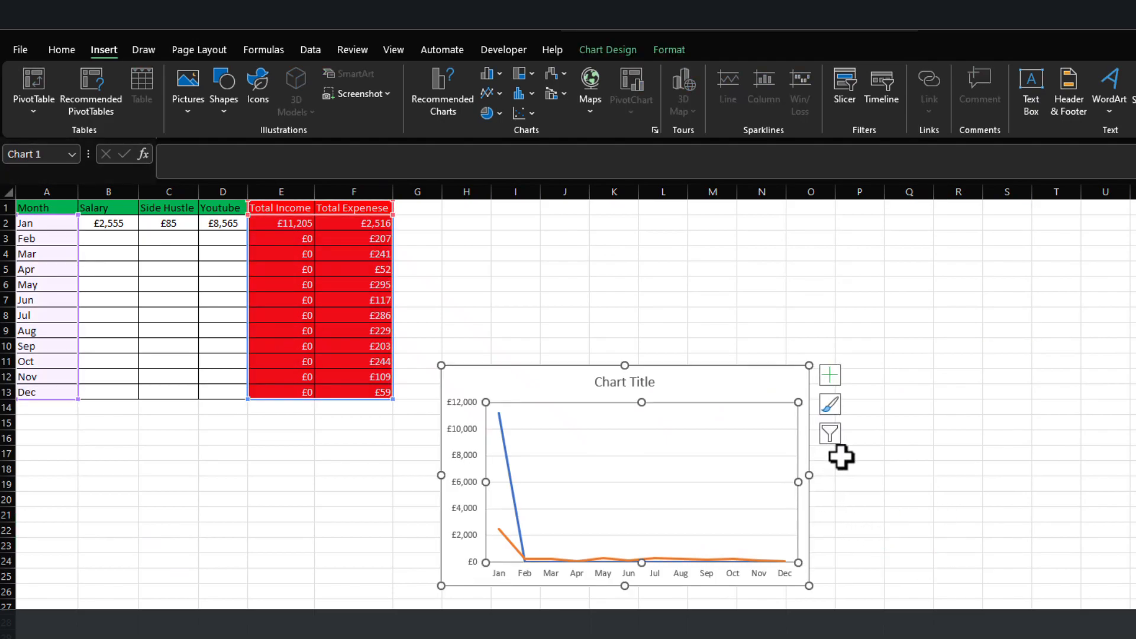
pyautogui.click(459, 401)
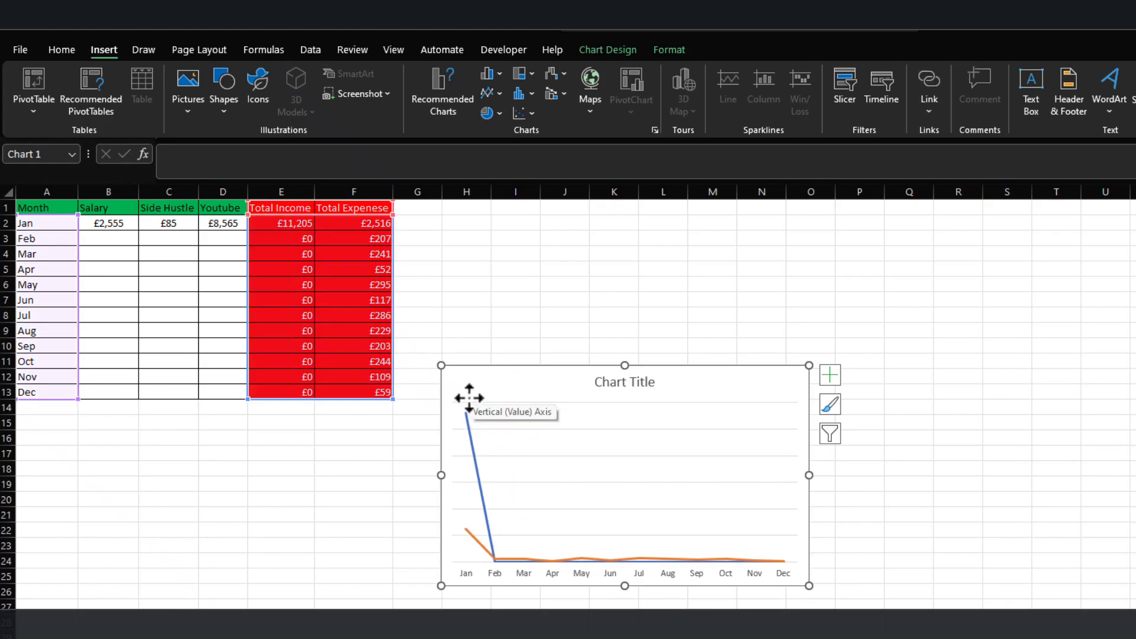
pyautogui.press('Delete')
# Replace the line chart's placeholder title with YTD Trend.
pyautogui.click(607, 386)
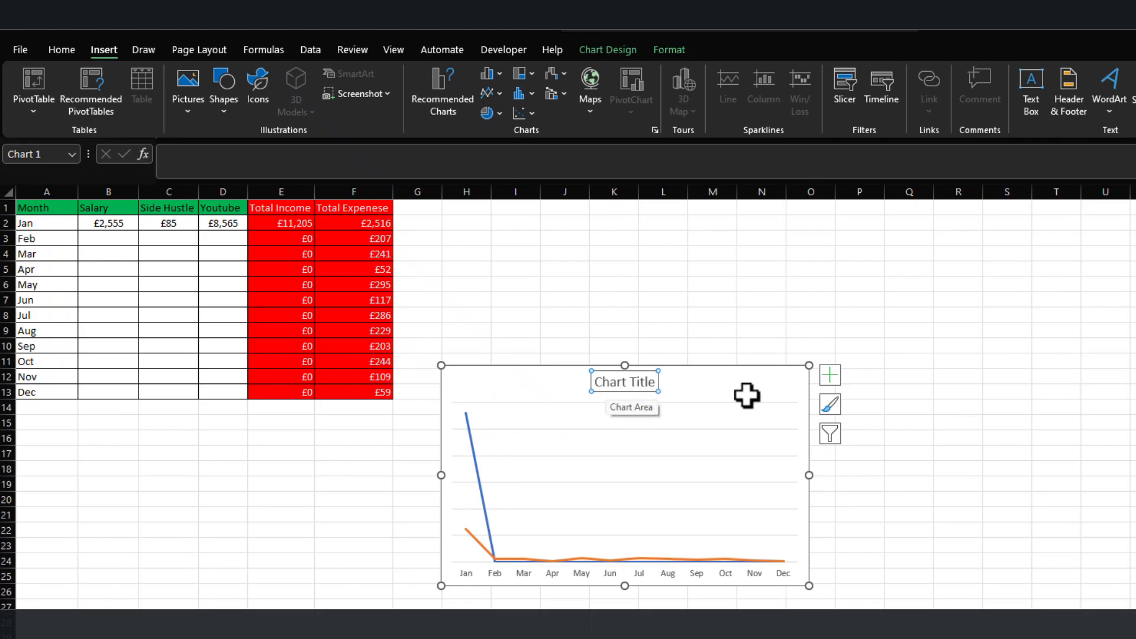
pyautogui.doubleClick(630, 387)
pyautogui.tripleClick(613, 386)
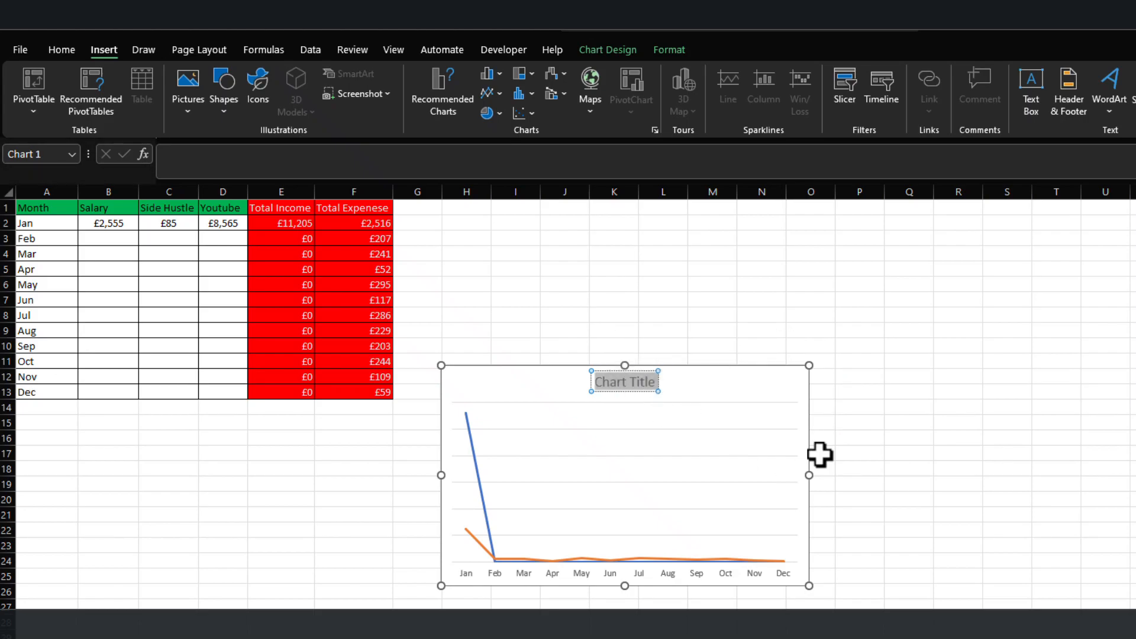
pyautogui.write('YTD')
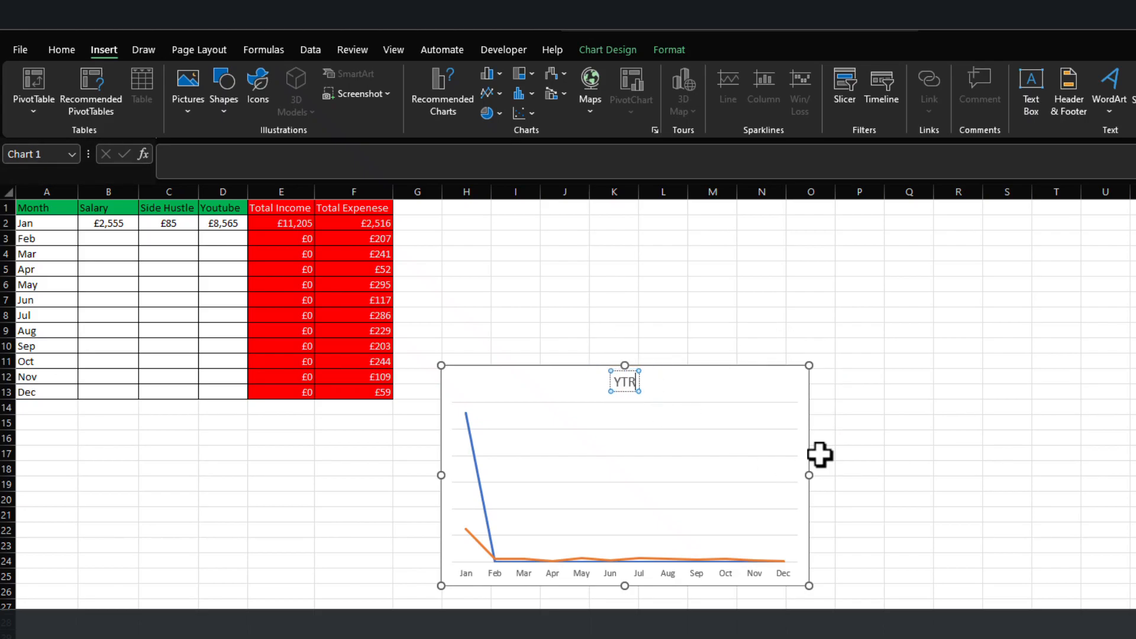
pyautogui.write(' Trend')
pyautogui.click(958, 500)
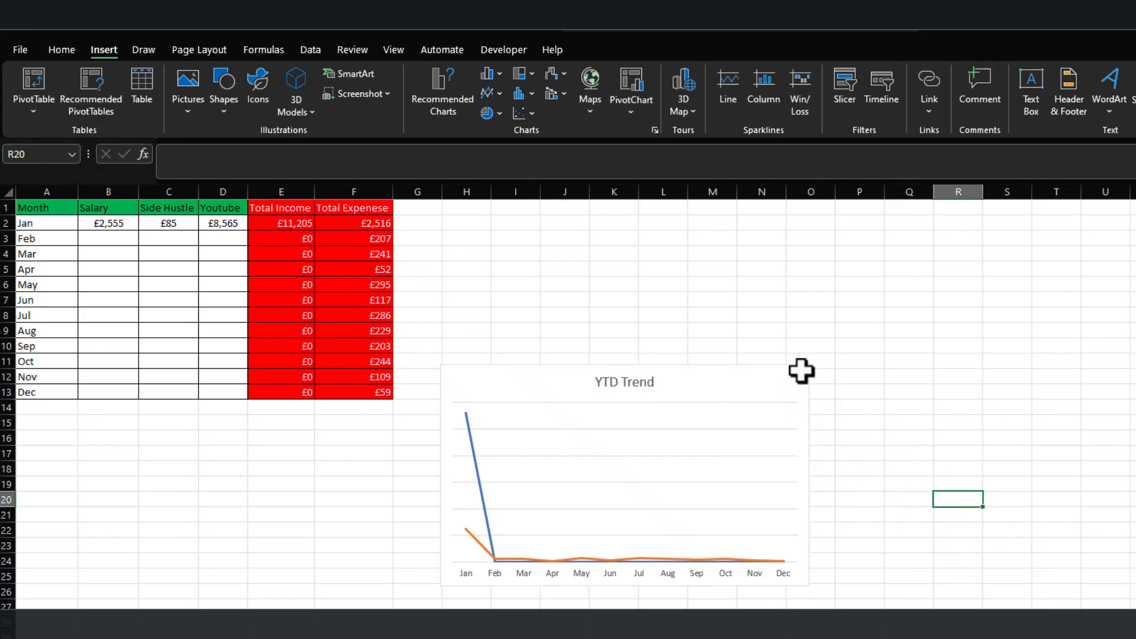
# Add data labels to the YTD Trend chart and show its legend at the top of the chart.
pyautogui.click(773, 410)
pyautogui.click(829, 379)
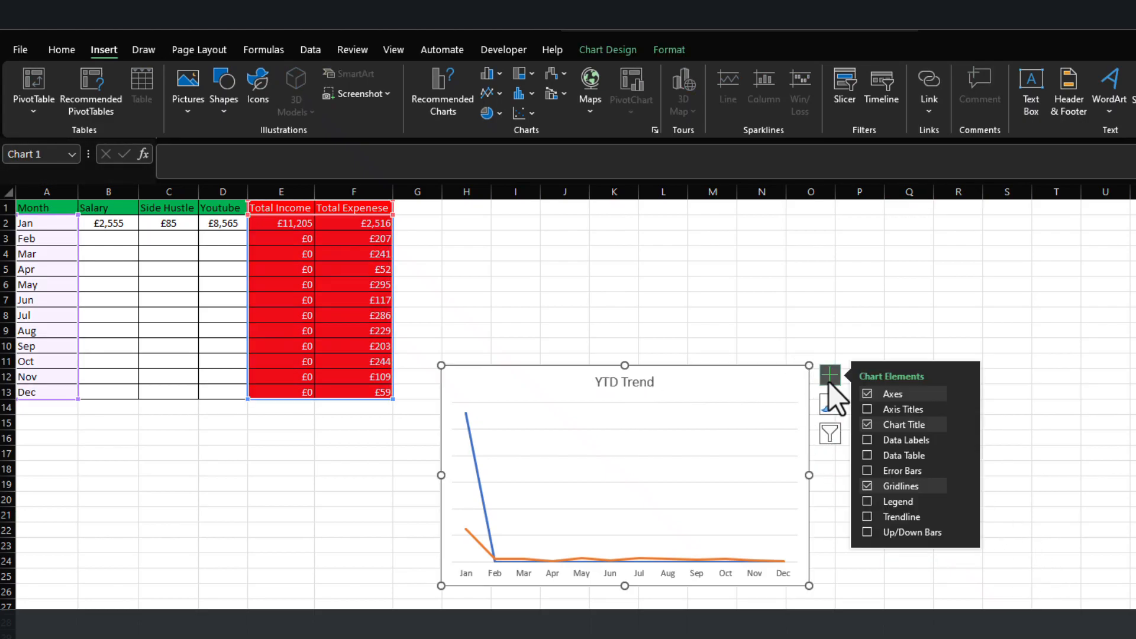
pyautogui.click(867, 441)
pyautogui.click(867, 503)
pyautogui.click(963, 502)
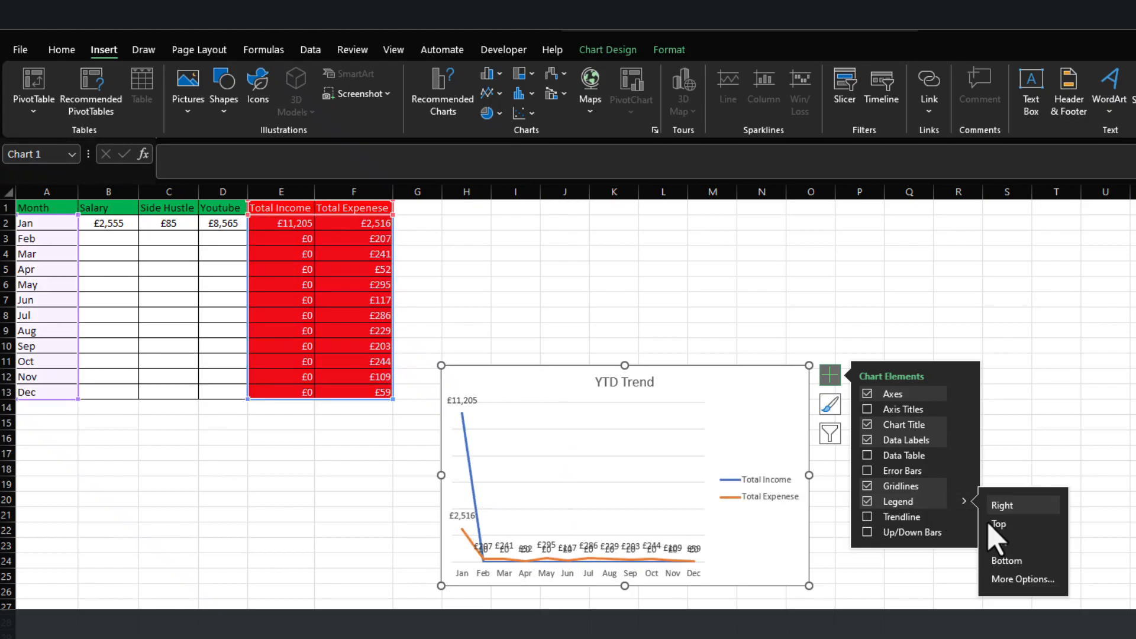
pyautogui.click(999, 523)
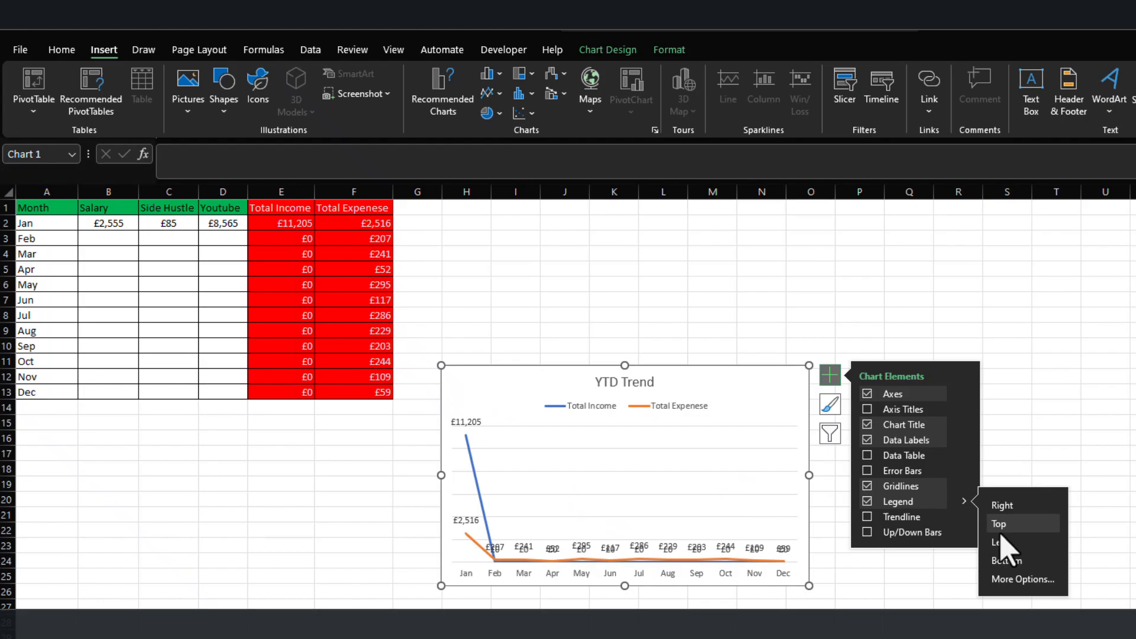
pyautogui.click(1005, 543)
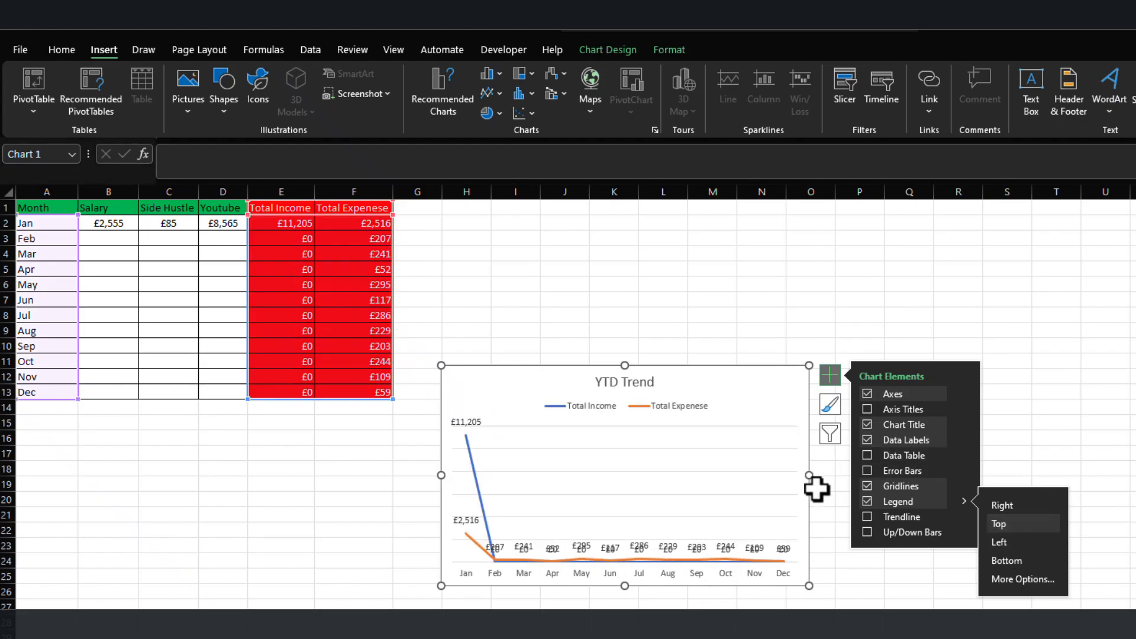
pyautogui.click(901, 637)
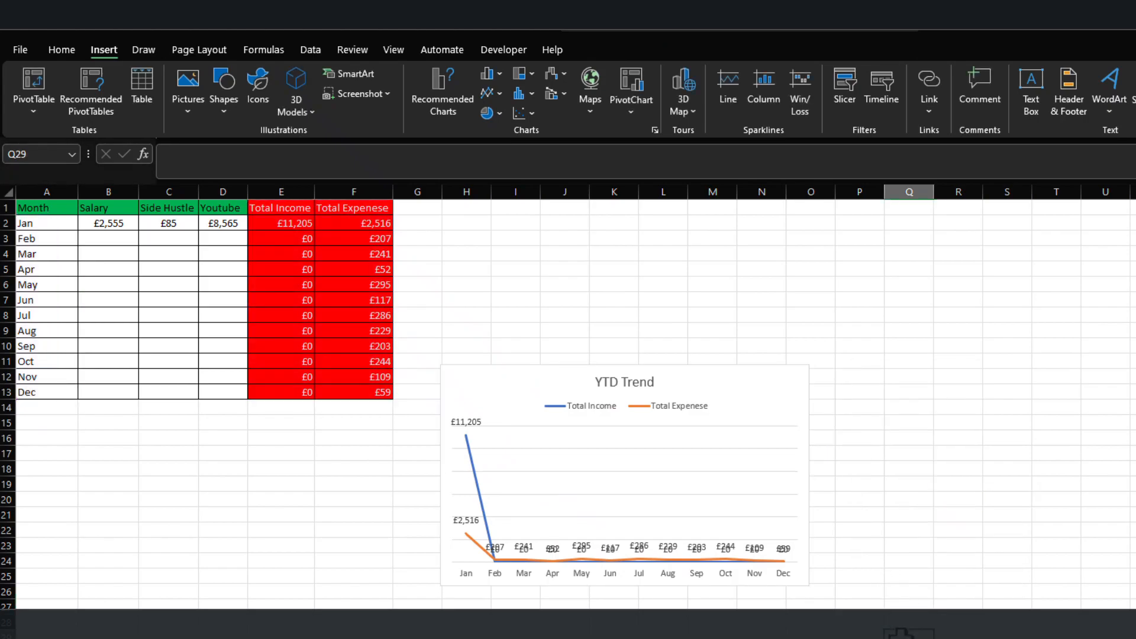
# Move the YTD Trend chart up beside the income table and enlarge it to span about columns H to R.
pyautogui.click(758, 376)
pyautogui.moveTo(758, 376); pyautogui.dragTo(749, 270)
pyautogui.moveTo(799, 482); pyautogui.dragTo(1007, 597)
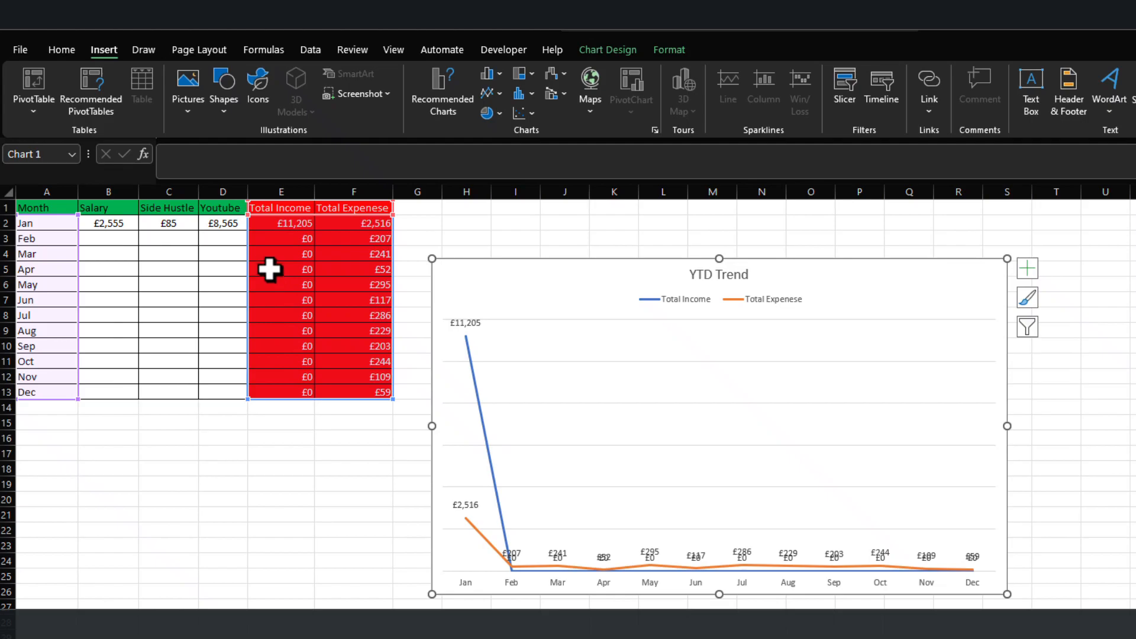
# Wrap the total income formula in E2 in an IF that returns NA() when SUM(B2:D2)<=0.
pyautogui.click(293, 224)
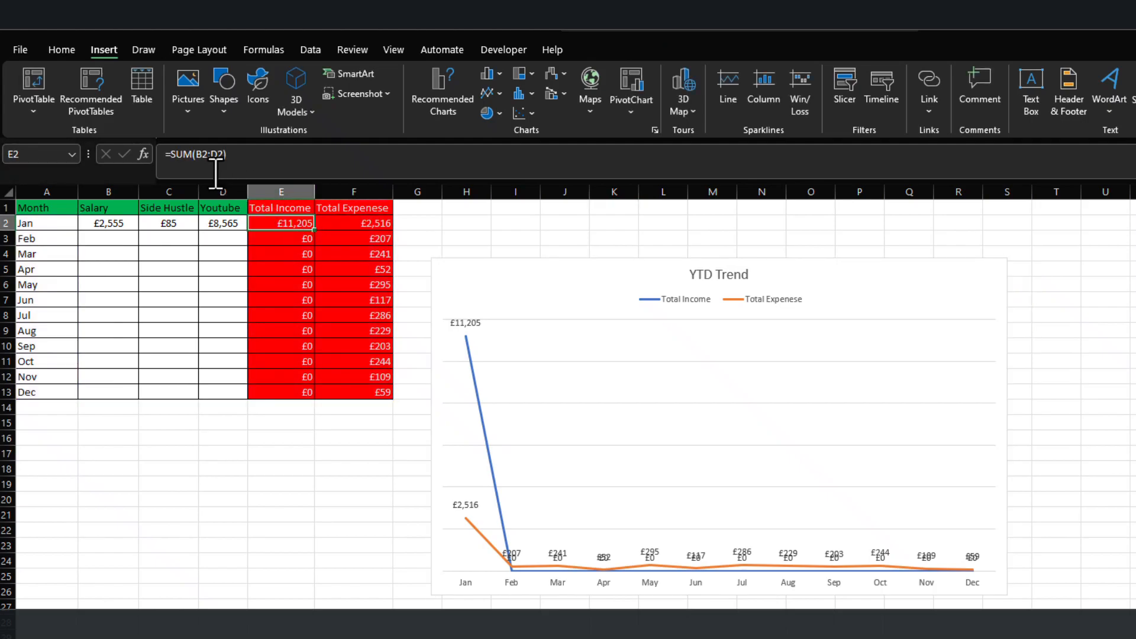
pyautogui.click(171, 155)
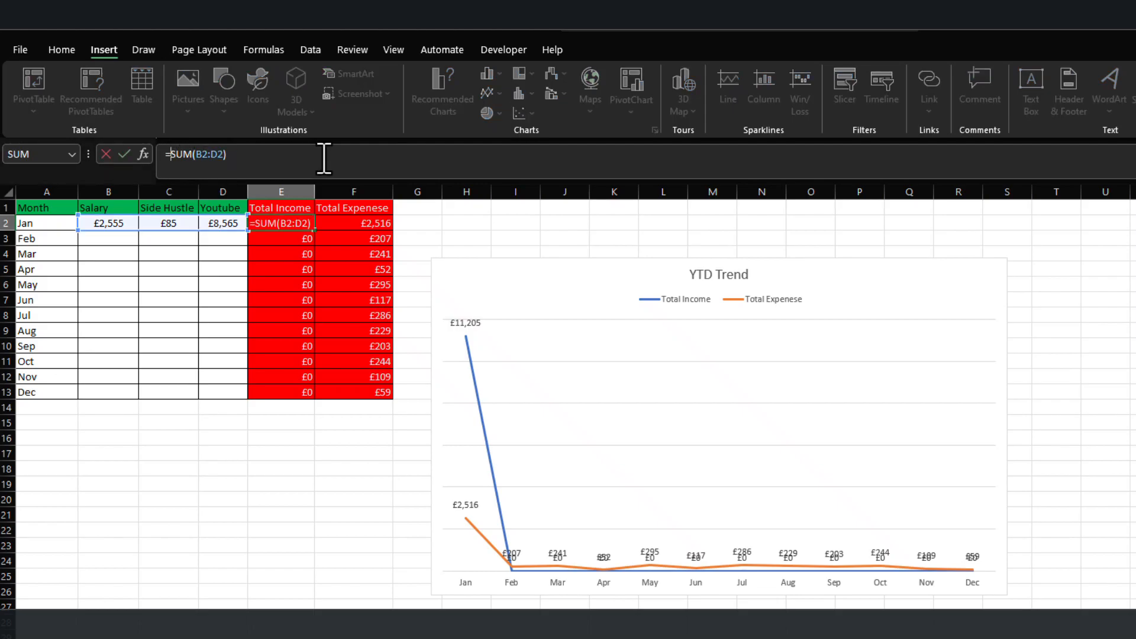
pyautogui.write('IF(')
pyautogui.click(274, 157)
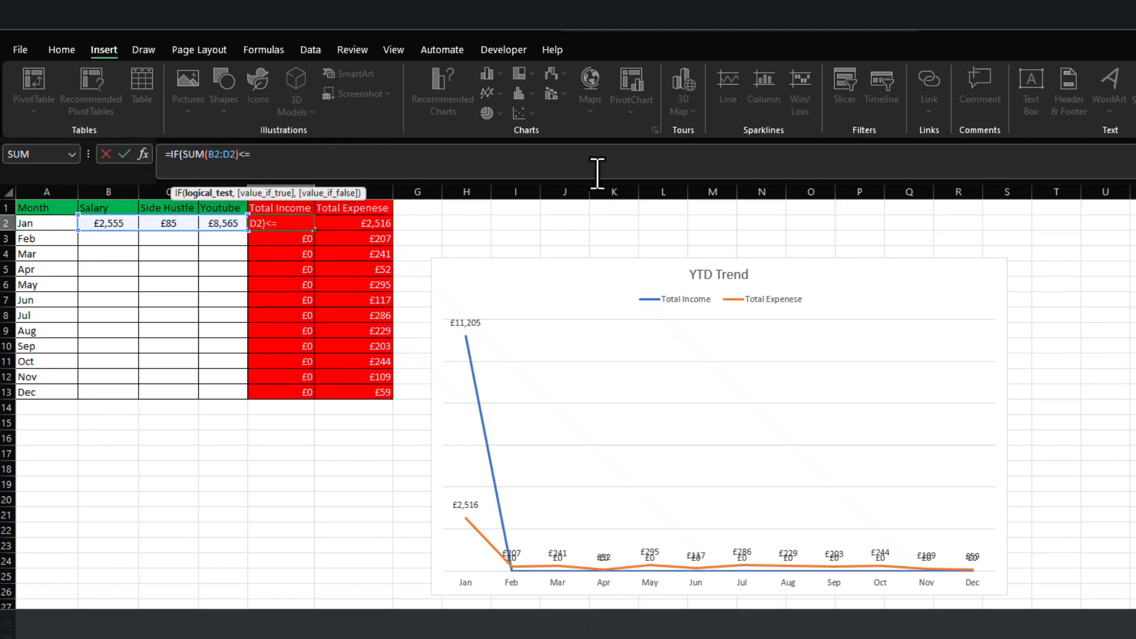
pyautogui.write('<=0,')
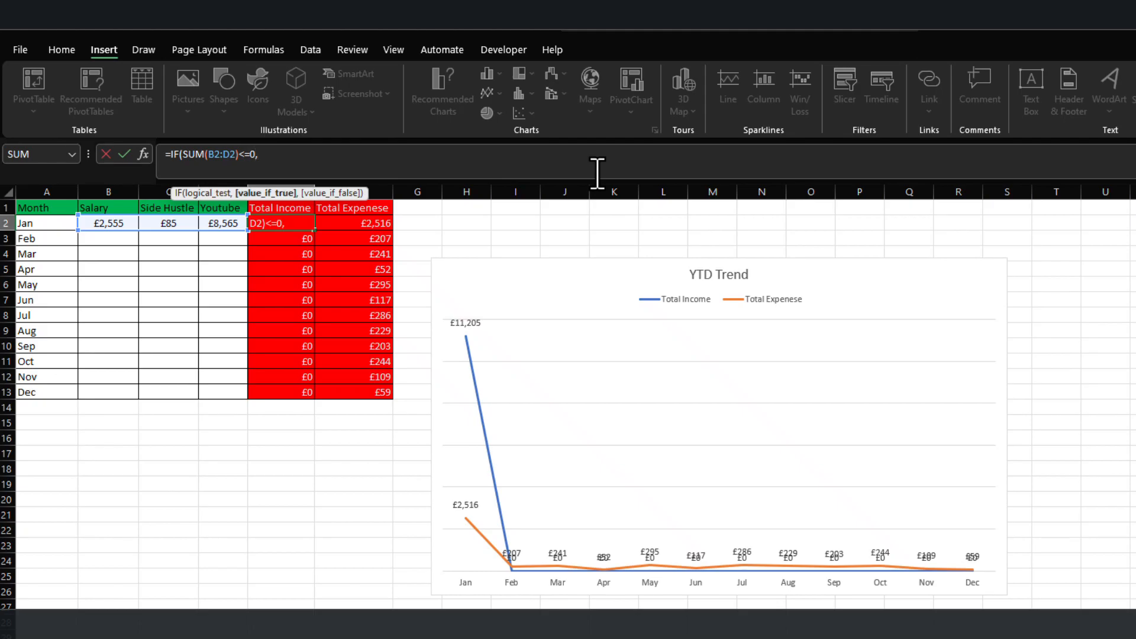
pyautogui.write('na')
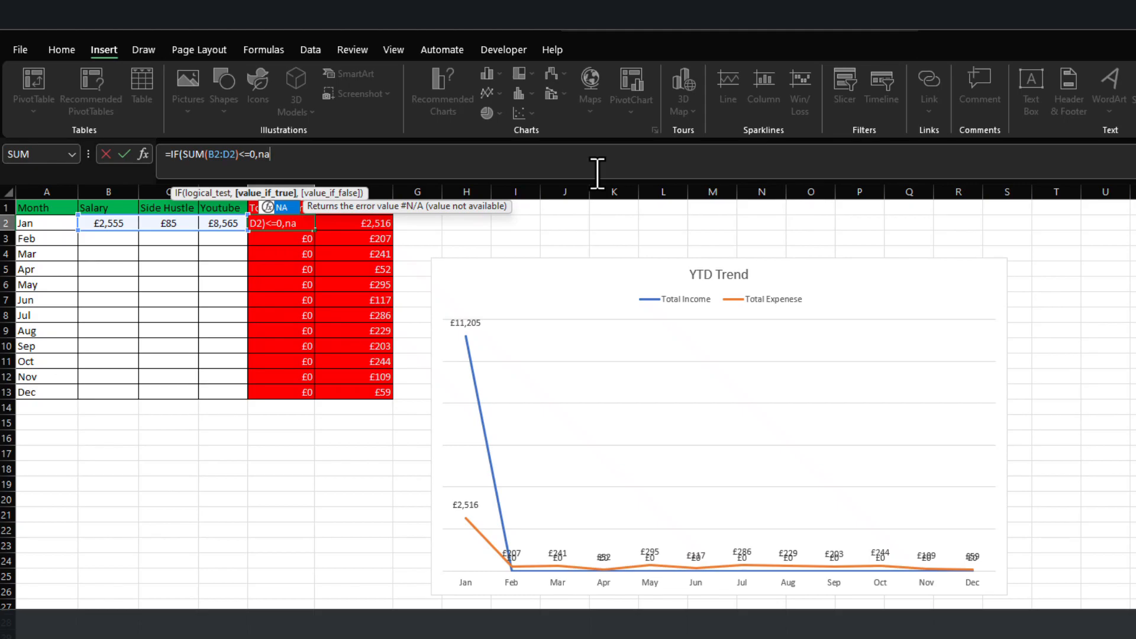
pyautogui.press('Tab')
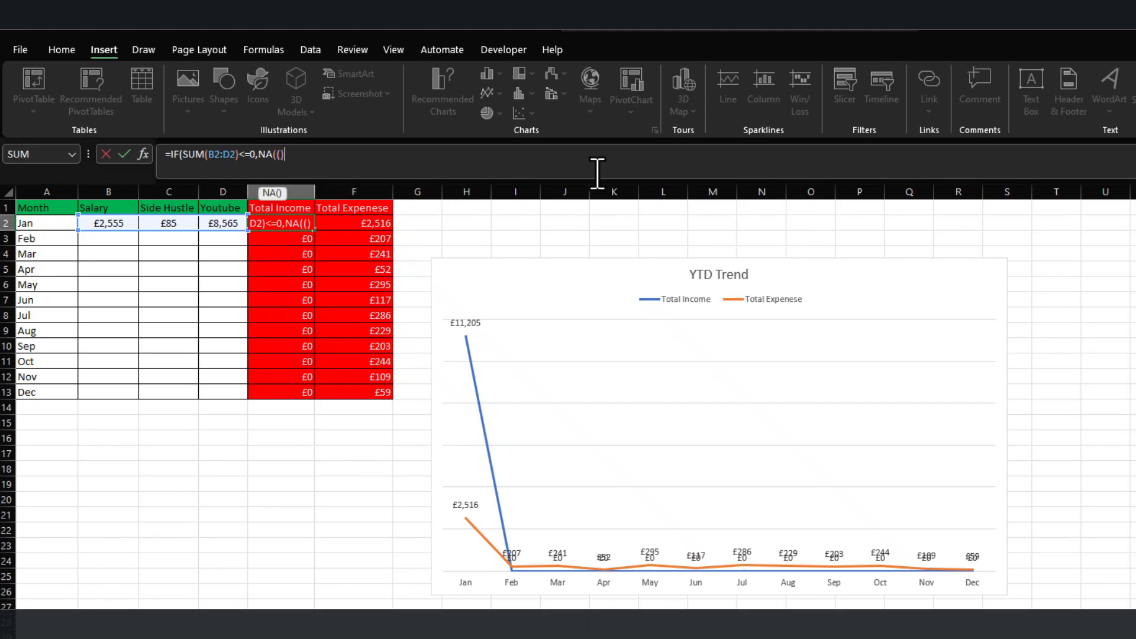
pyautogui.press('BackSpace')
pyautogui.click(296, 158)
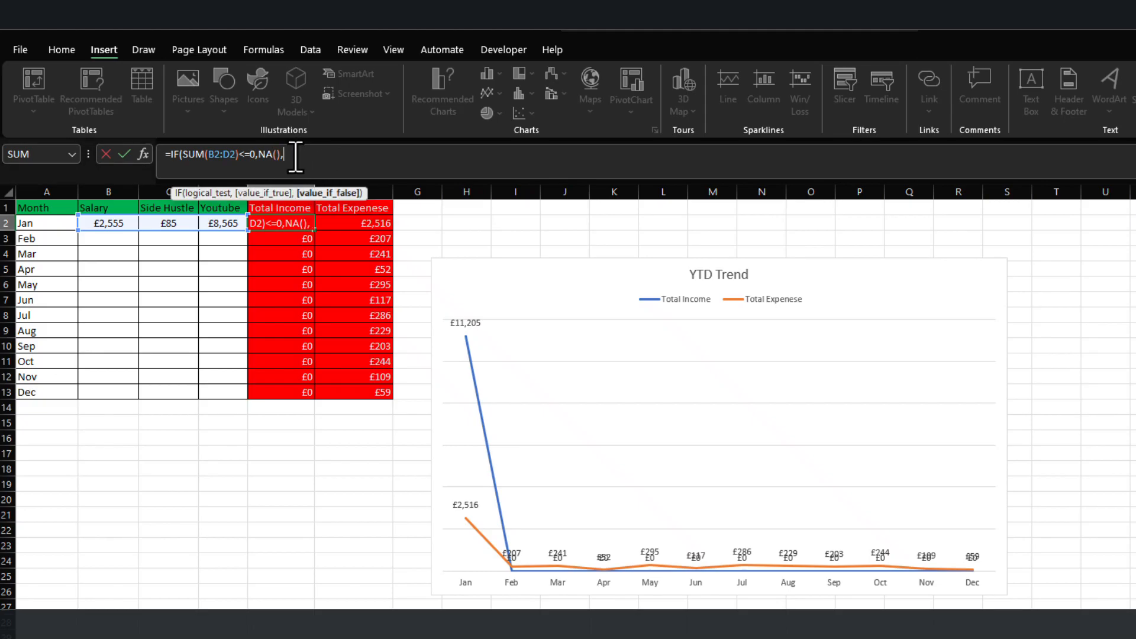
# Complete E2's IF formula with SUM(B2:D2) as the false value and fill it down through E13.
pyautogui.moveTo(182, 155); pyautogui.dragTo(238, 153)
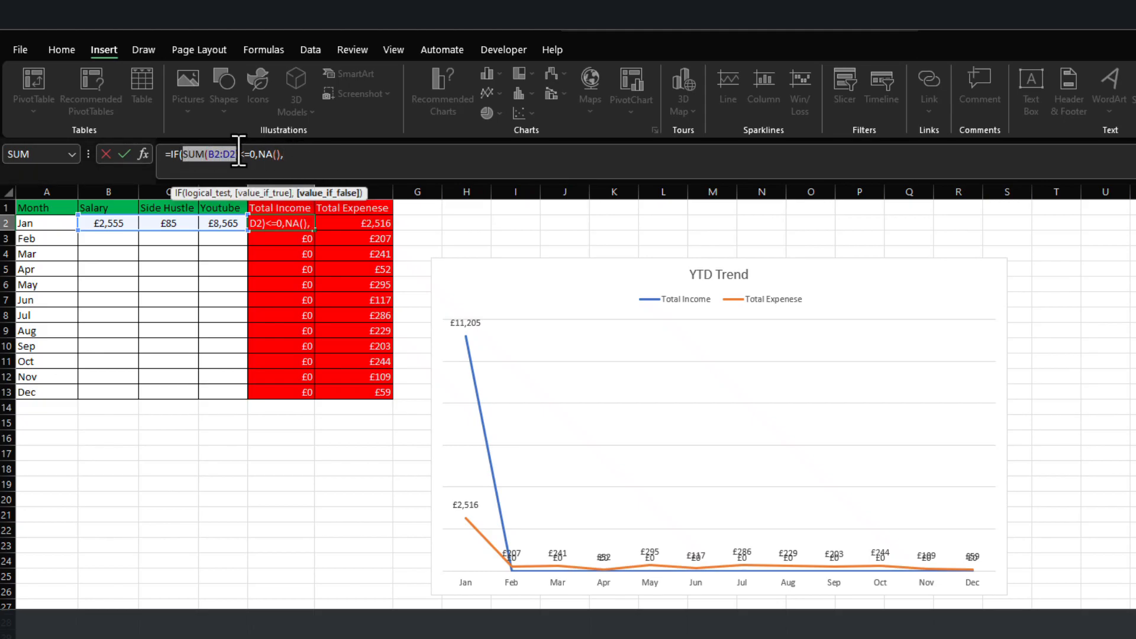
pyautogui.hotkey('ctrl', 'c')
pyautogui.click(367, 153)
pyautogui.hotkey('ctrl', 'v')
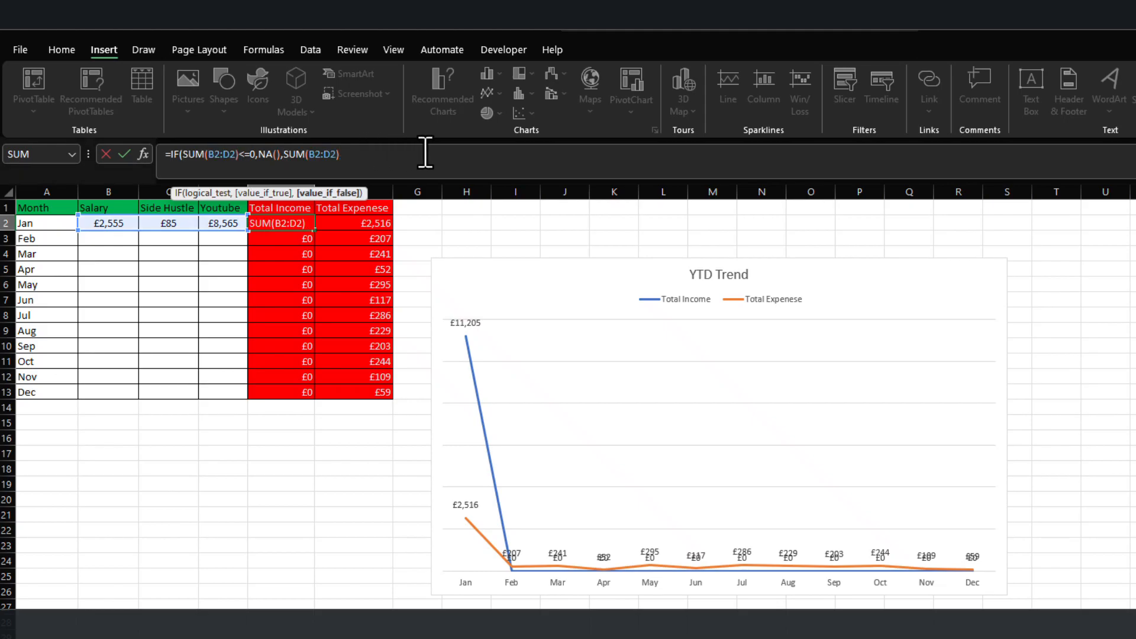
pyautogui.press('Return')
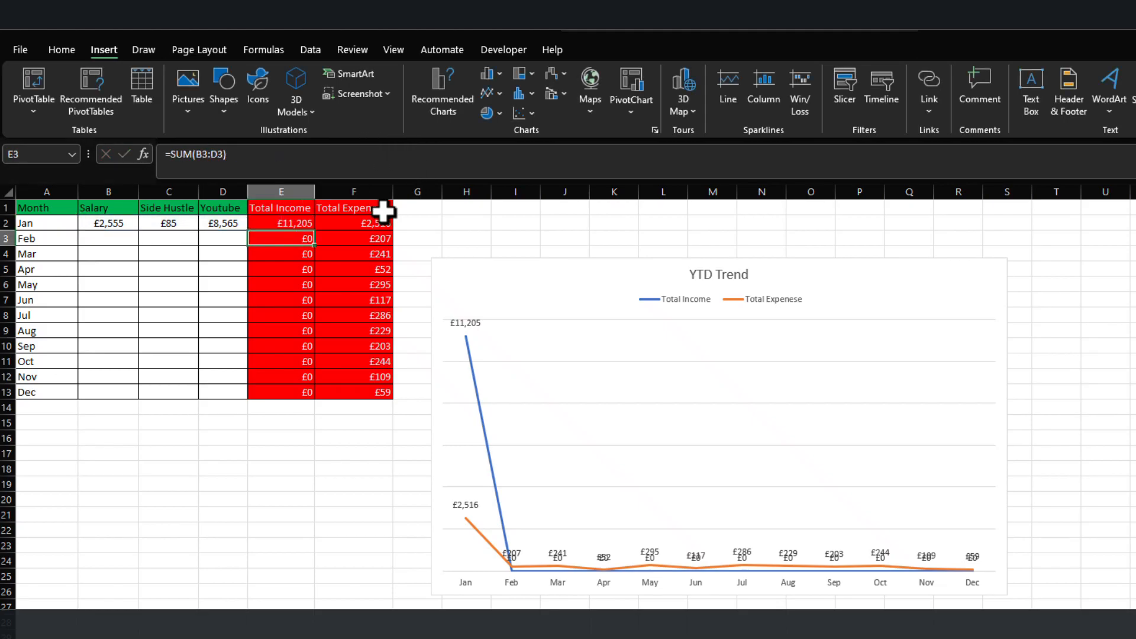
pyautogui.click(294, 220)
pyautogui.moveTo(315, 231); pyautogui.dragTo(309, 397)
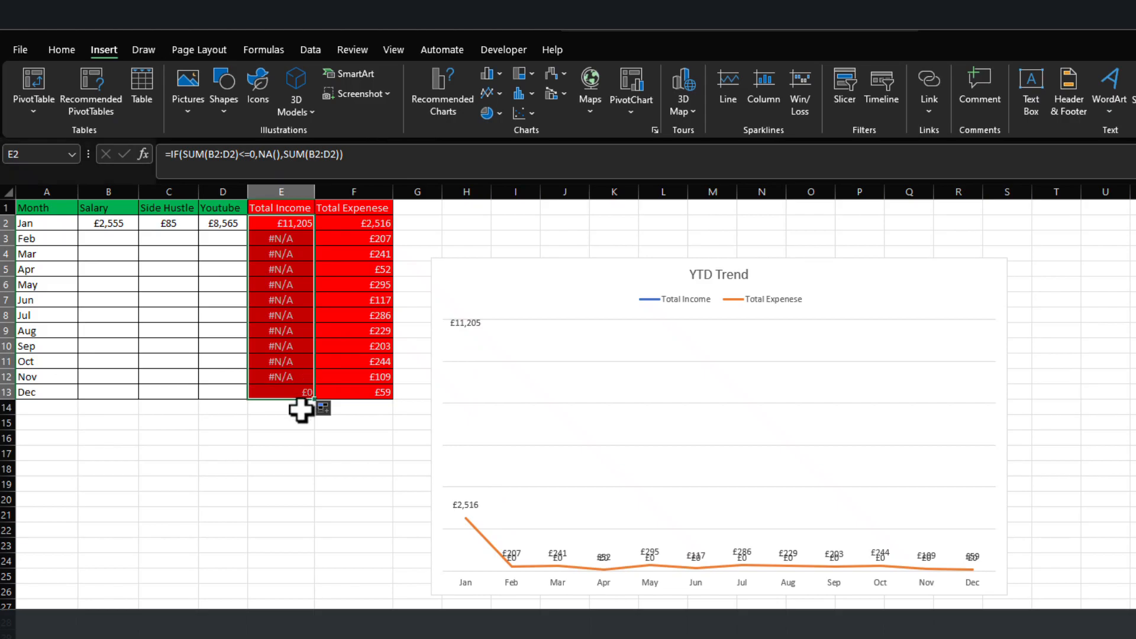
# Copy January's salary, side hustle and Youtube income in B2:D2 down through April (row 5).
pyautogui.click(286, 496)
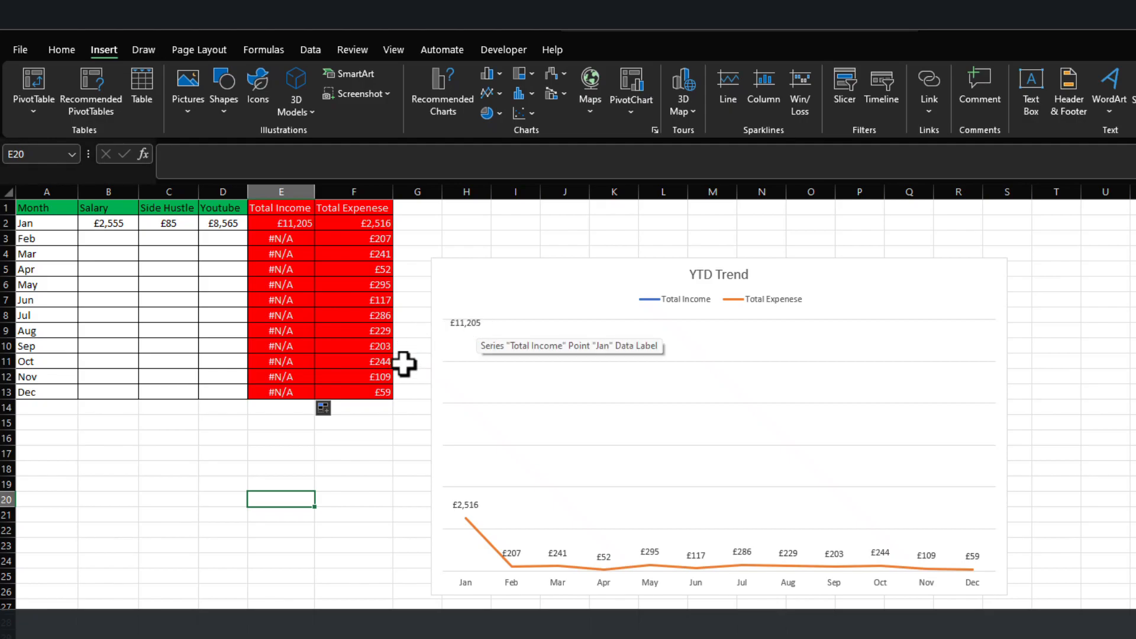
pyautogui.click(110, 240)
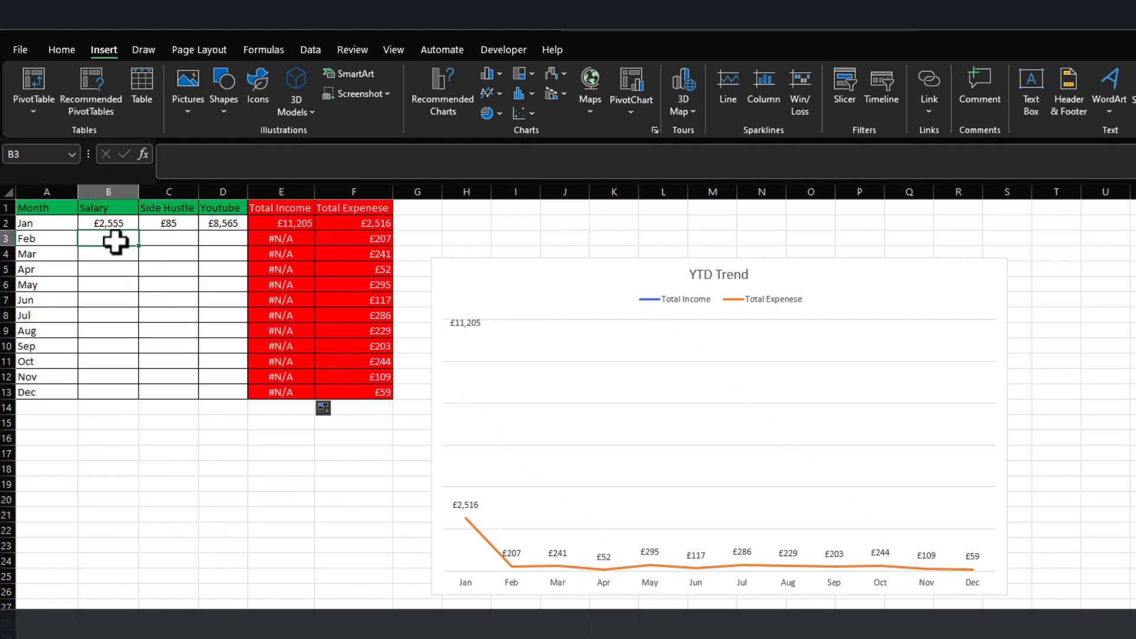
pyautogui.moveTo(109, 223); pyautogui.dragTo(233, 272)
pyautogui.click(171, 529)
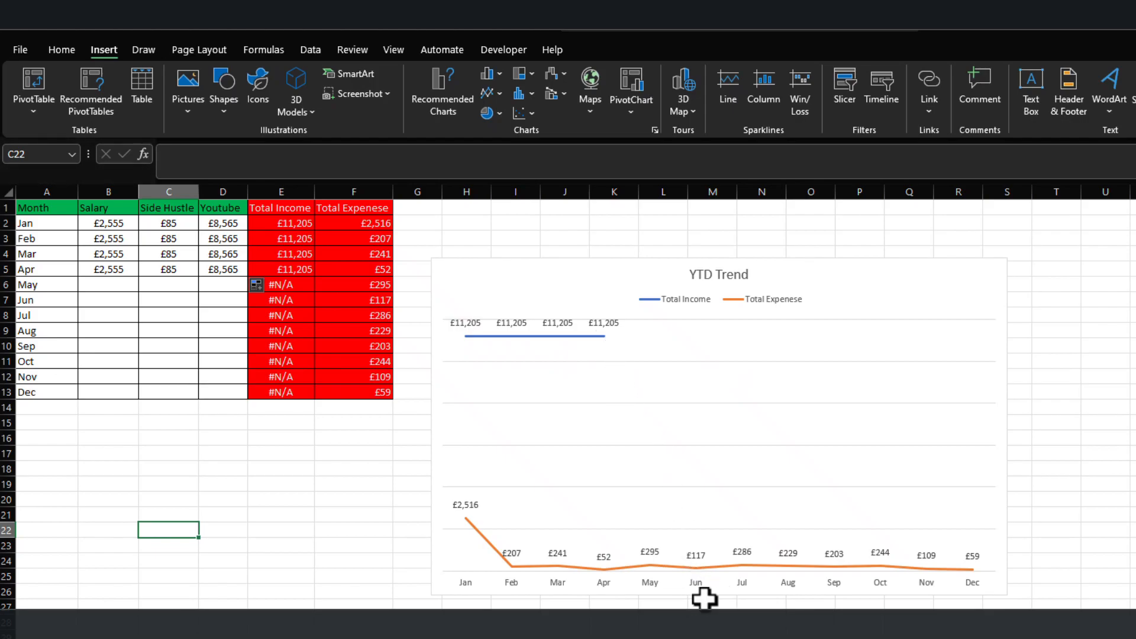
pyautogui.click(285, 468)
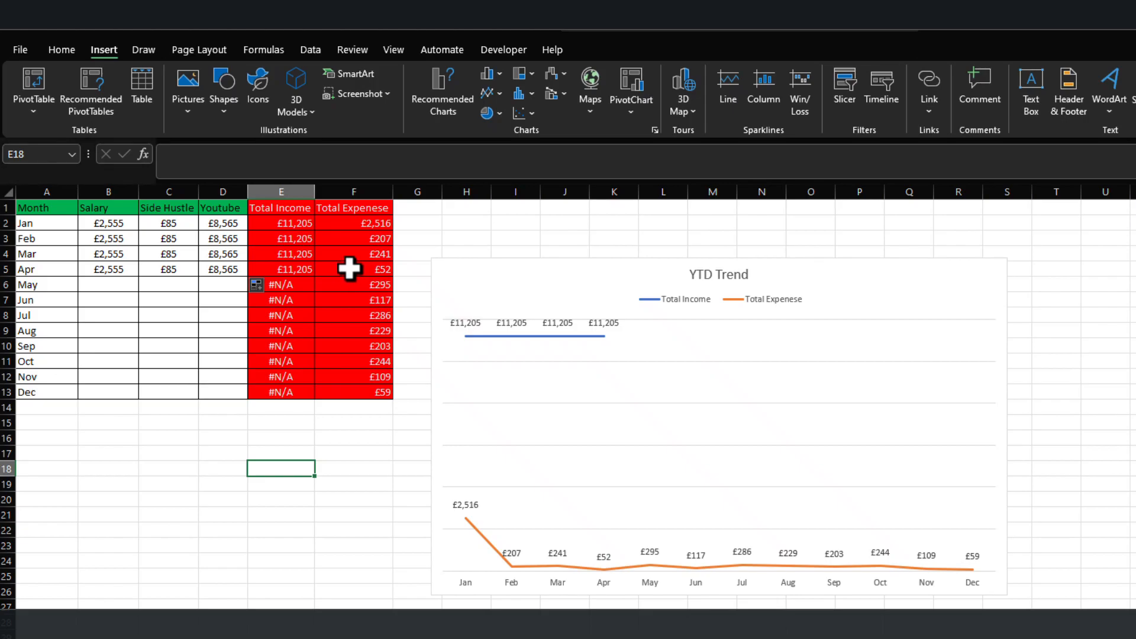
# Wrap F2's total expense SUMIF formula in an IF that returns NA() when the sum is <=0.
pyautogui.click(357, 223)
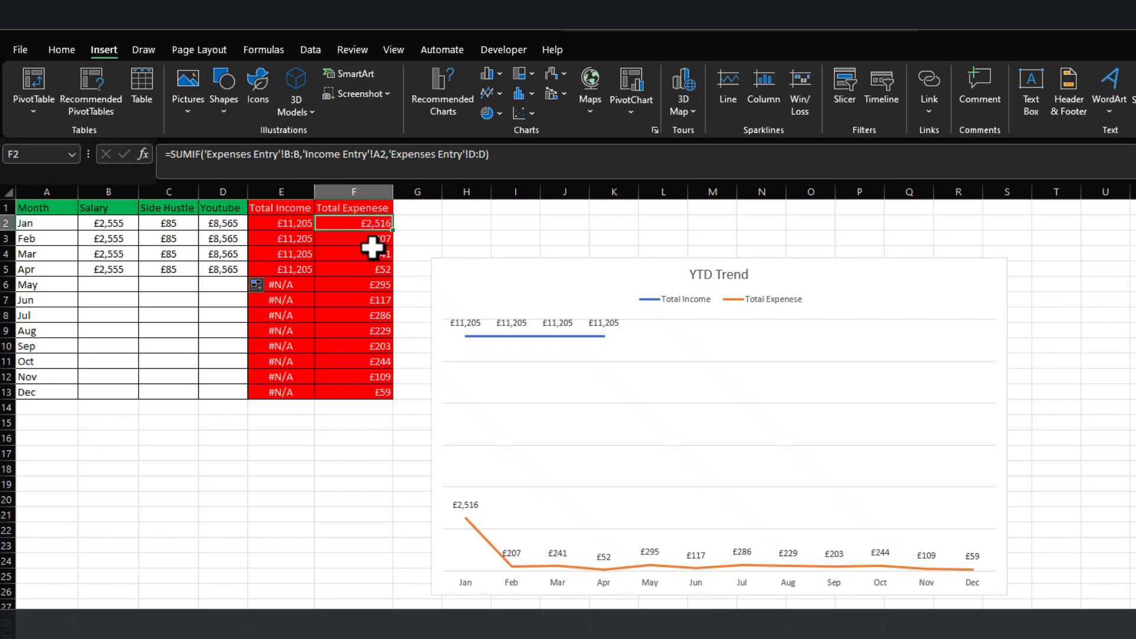
pyautogui.click(171, 154)
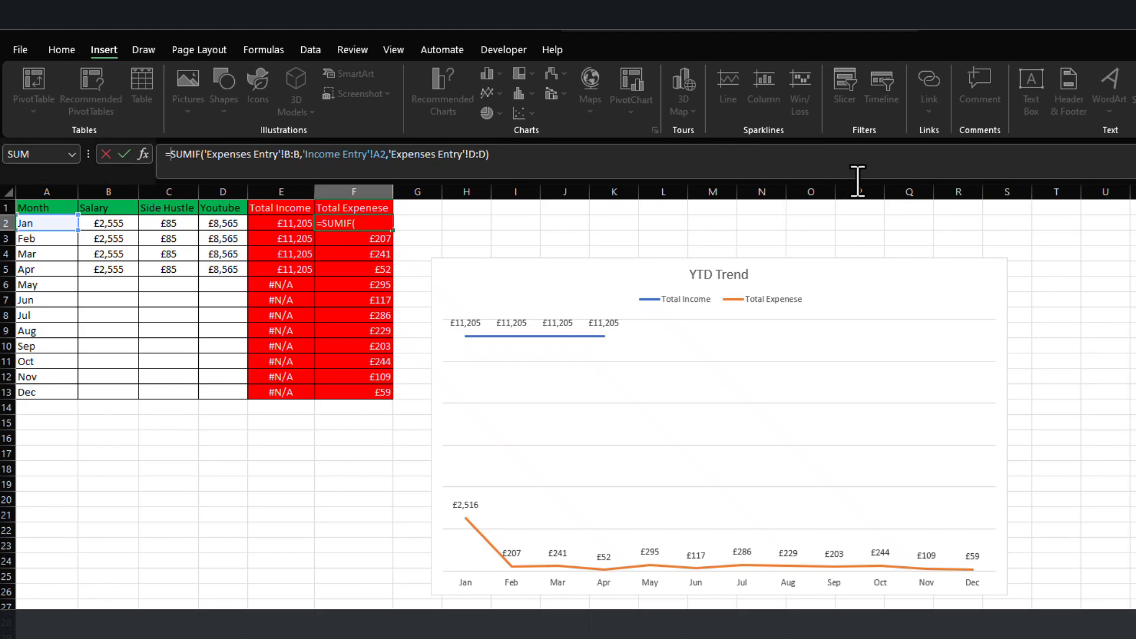
pyautogui.write('i')
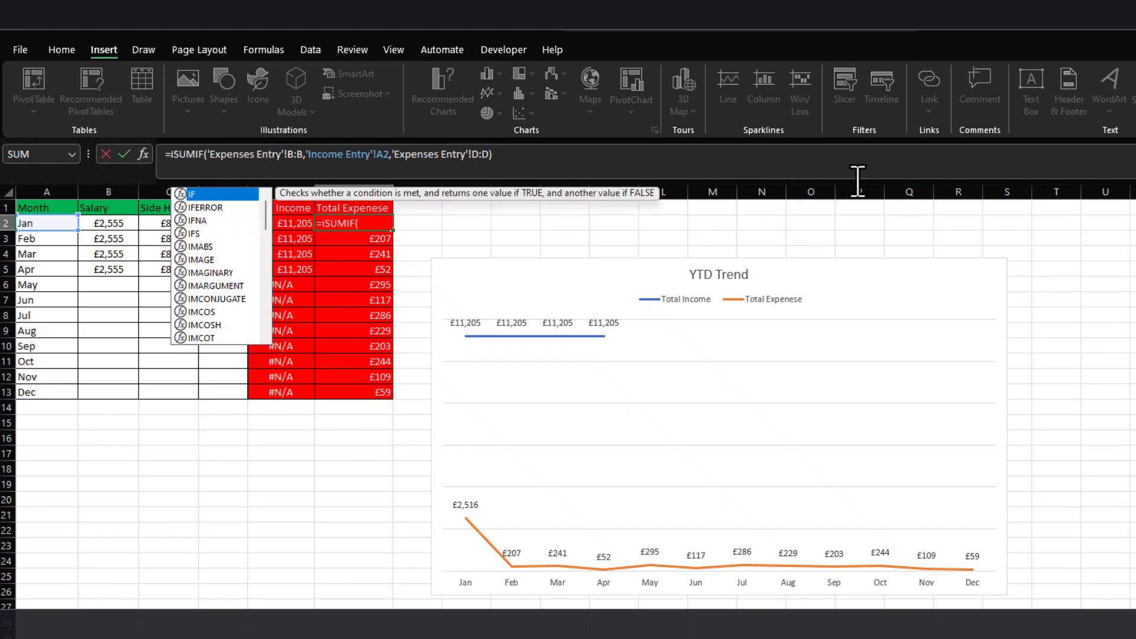
pyautogui.press('Tab')
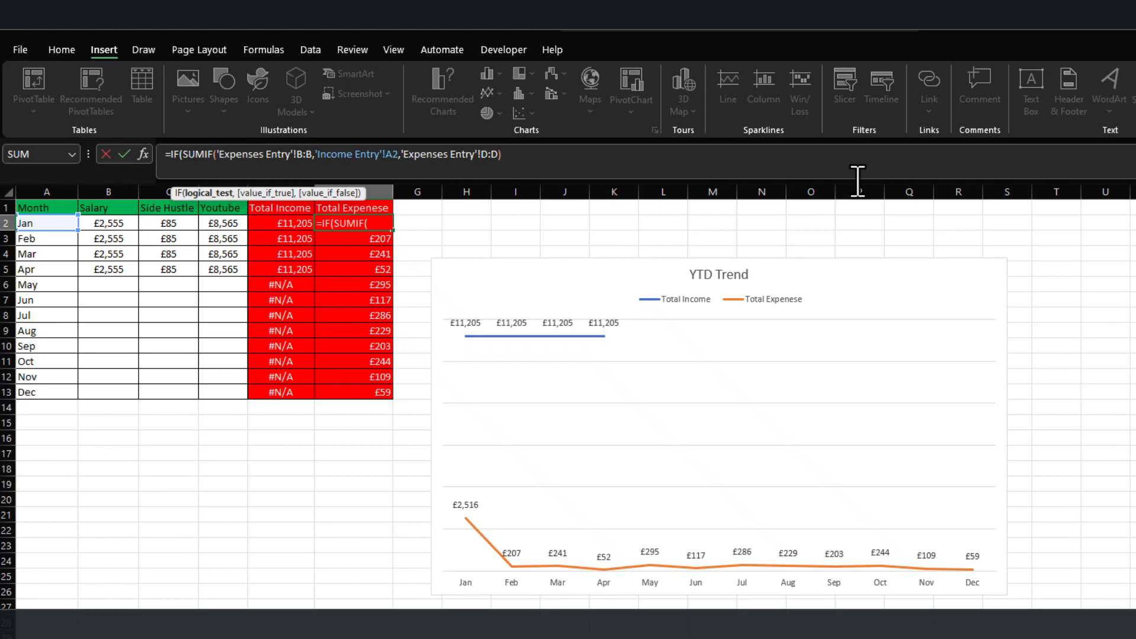
pyautogui.click(559, 159)
pyautogui.write('<=0,na')
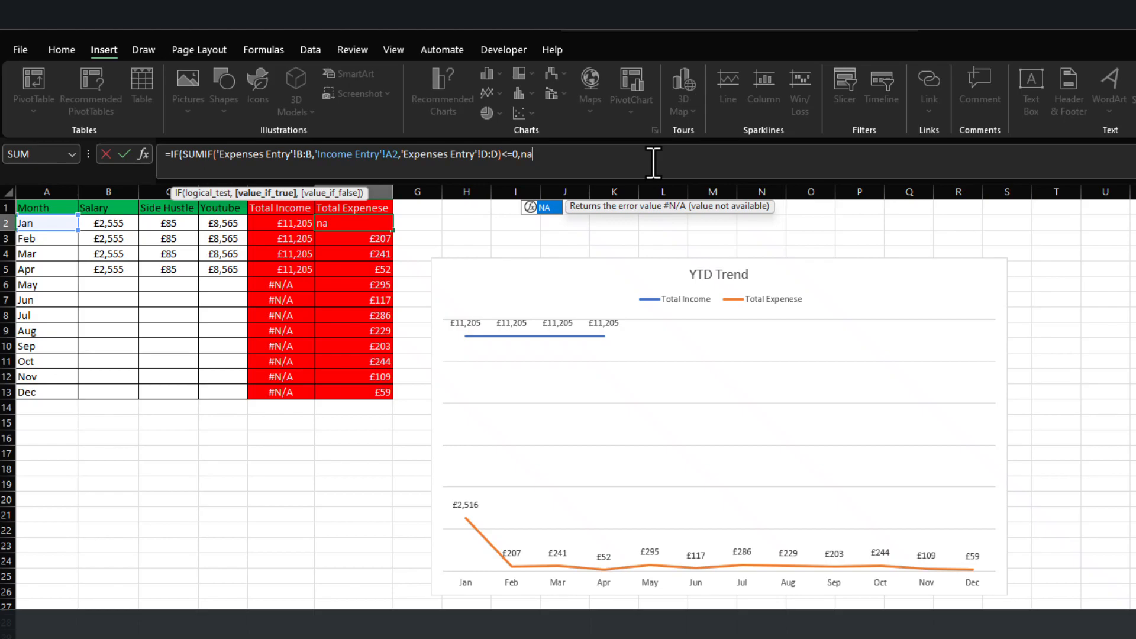
pyautogui.write('(),')
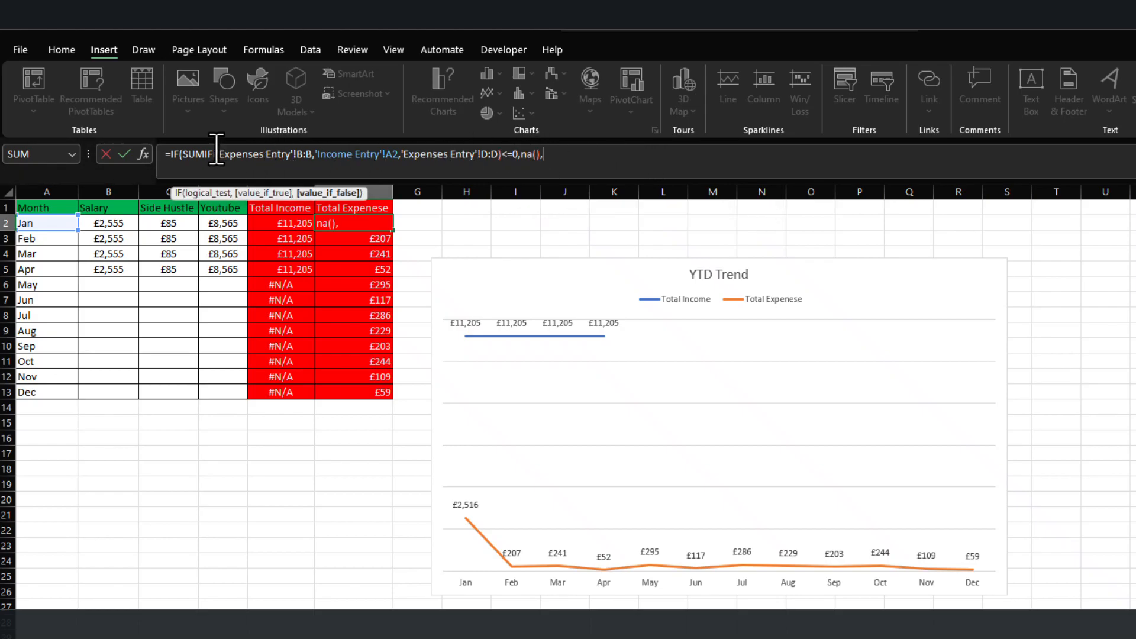
# Complete F2's IF formula by reusing the SUMIF as its false value and fill it down through F13.
pyautogui.moveTo(183, 155); pyautogui.dragTo(499, 154)
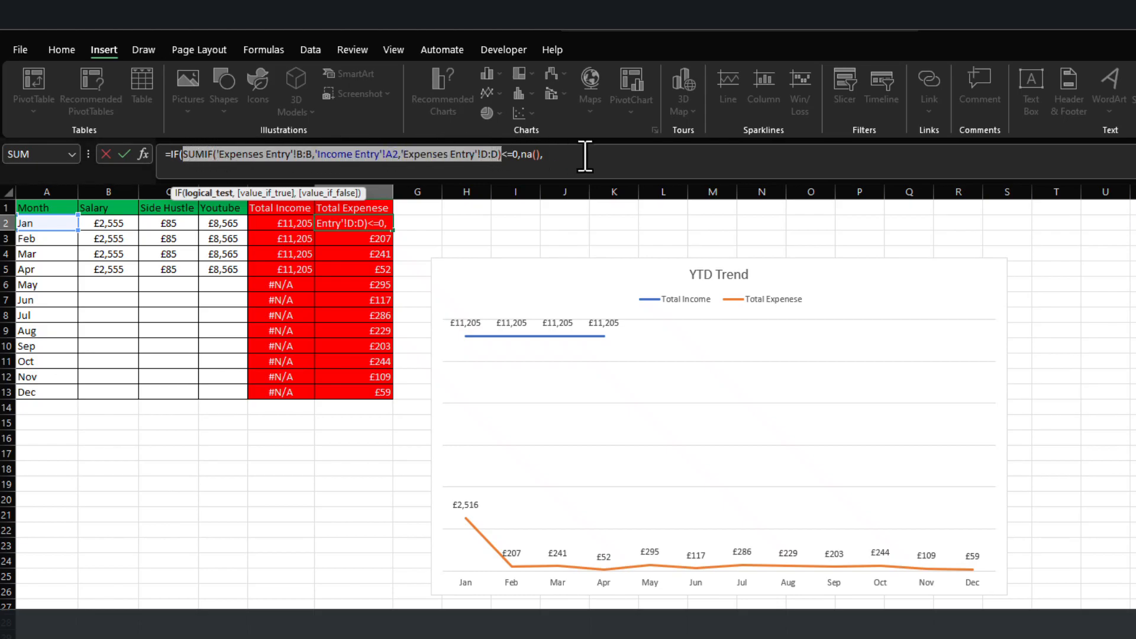
pyautogui.click(603, 156)
pyautogui.hotkey('ctrl', 'v')
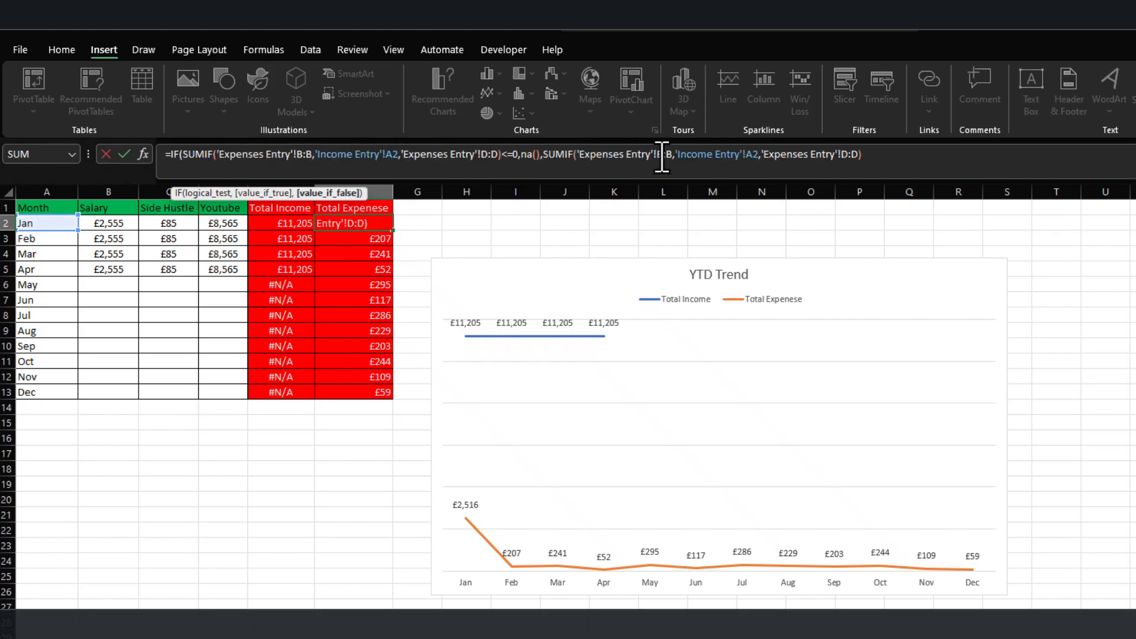
pyautogui.press('Return')
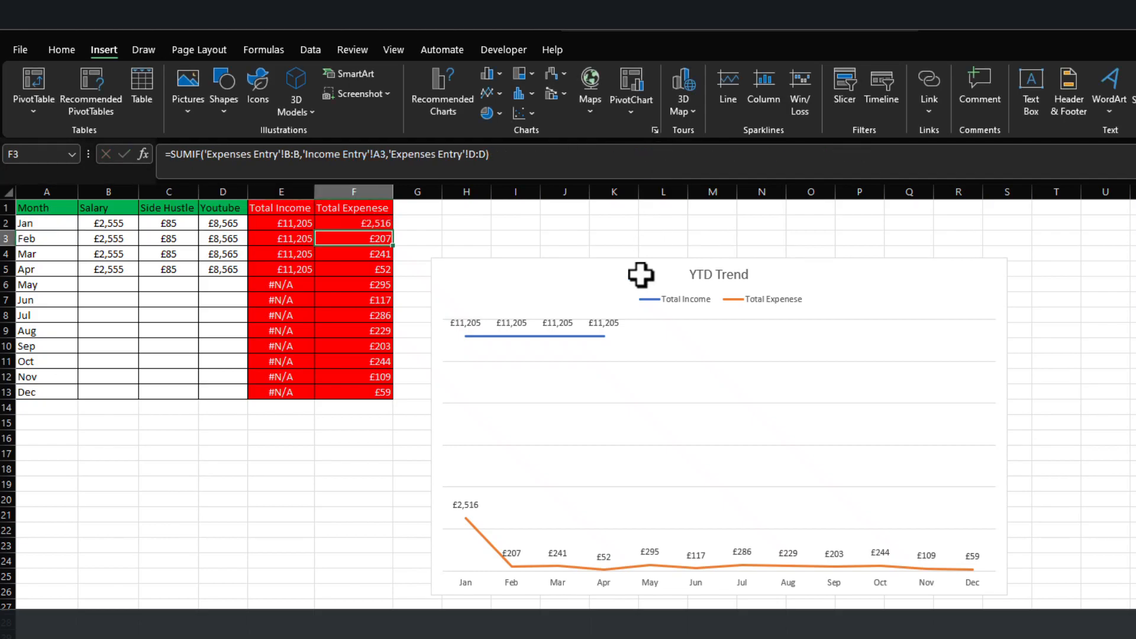
pyautogui.click(385, 223)
pyautogui.doubleClick(393, 230)
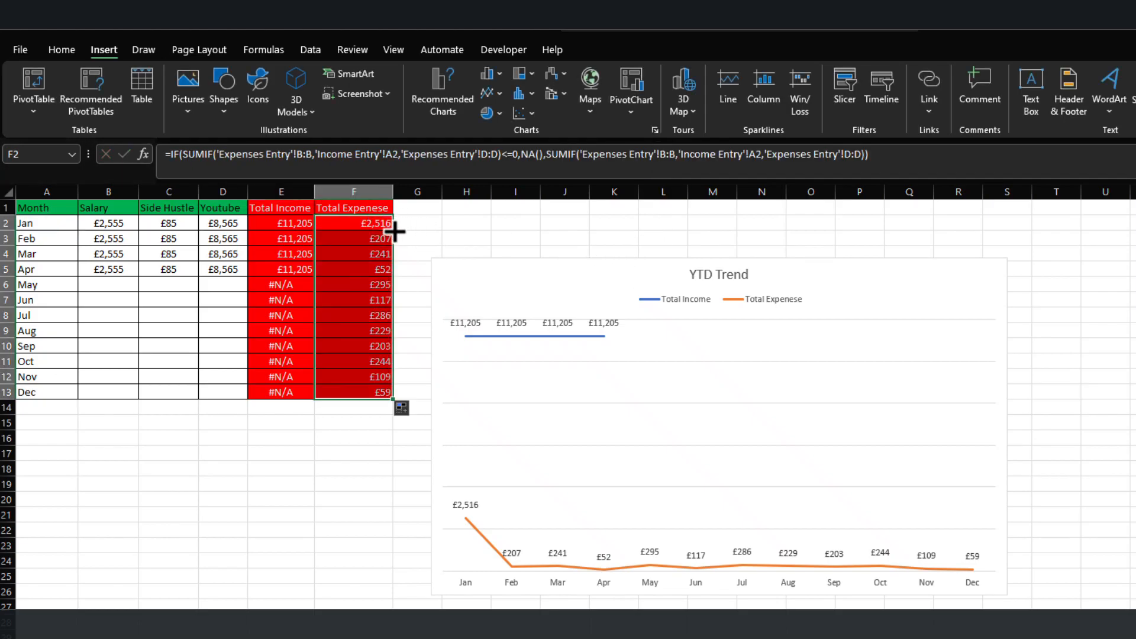
pyautogui.click(208, 499)
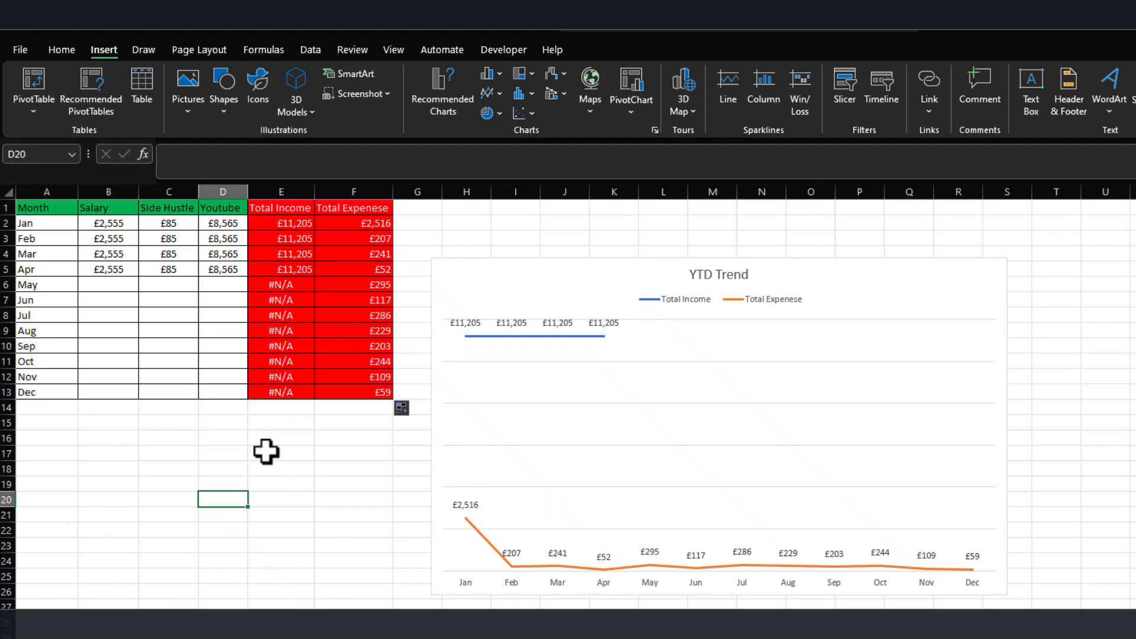
# Replace January's salary in B2 with the sample-data formula =RANDBETWEEN(600,1500).
pyautogui.click(114, 225)
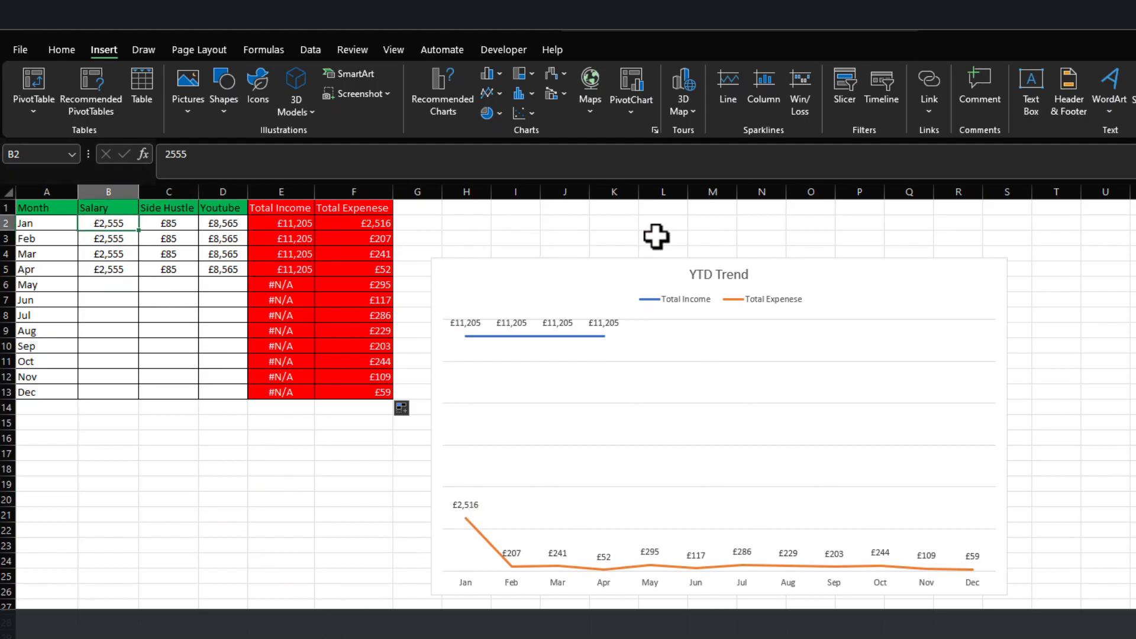
pyautogui.write('=rand')
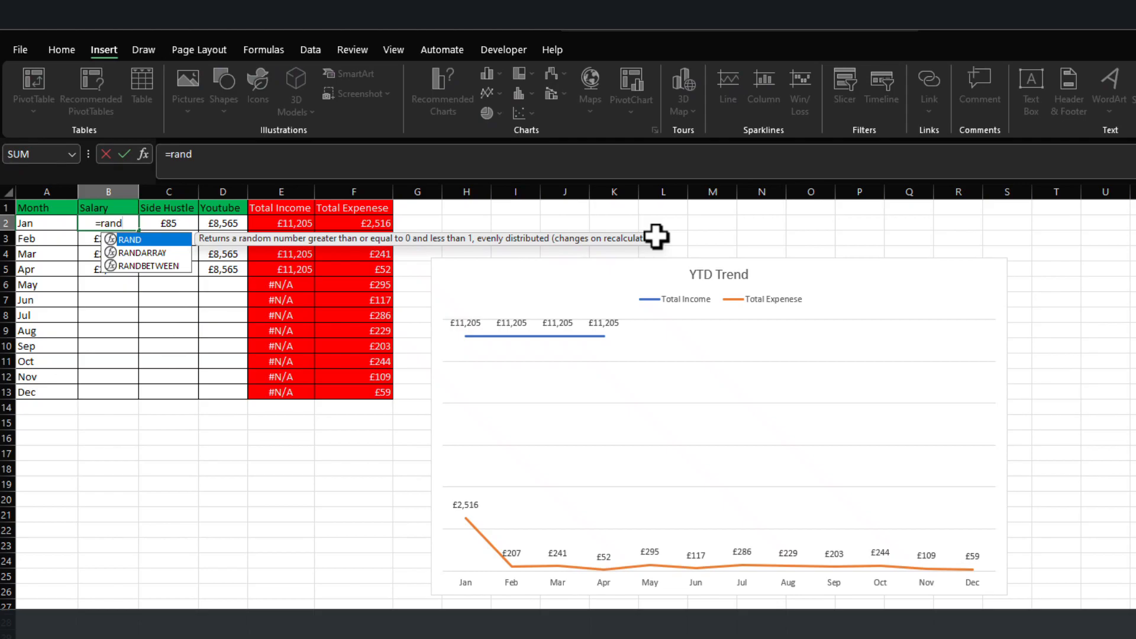
pyautogui.press('Down')
pyautogui.press('Down')
pyautogui.press('Tab')
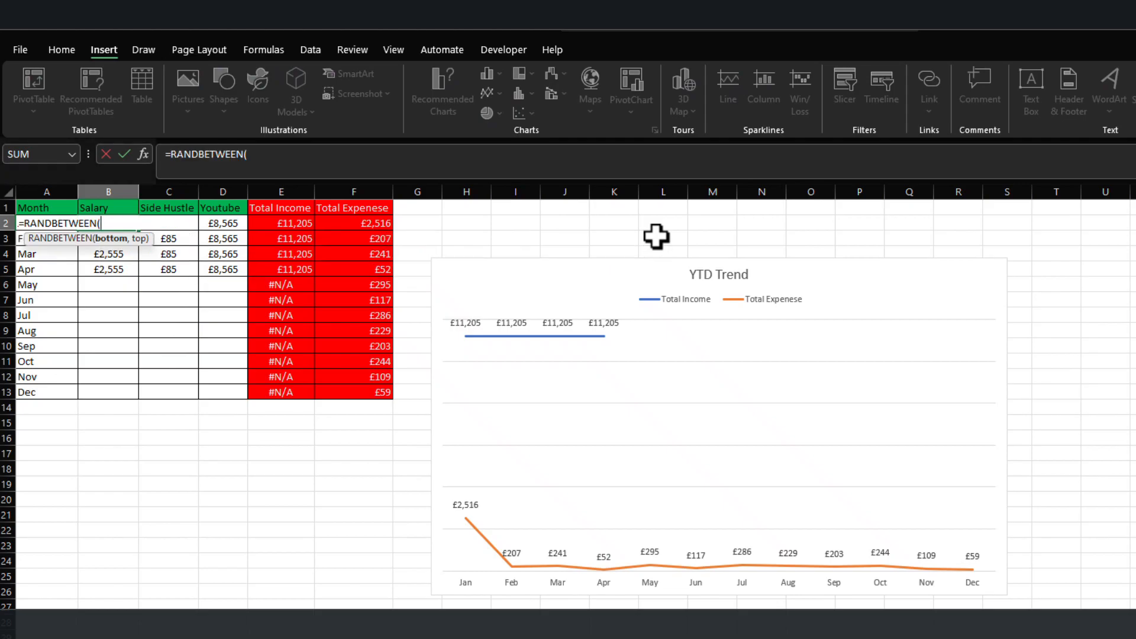
pyautogui.write('600,1500')
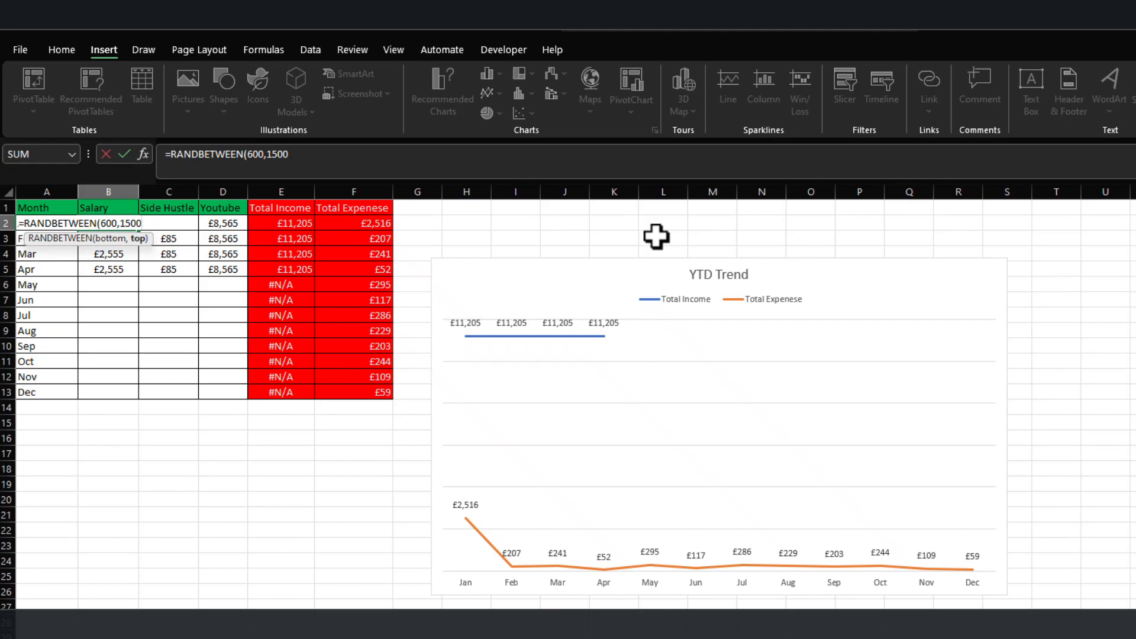
pyautogui.press('Return')
# Fill the RANDBETWEEN formula from B2 across to D2 and down through row 13.
pyautogui.click(118, 224)
pyautogui.moveTo(135, 229); pyautogui.dragTo(233, 223)
pyautogui.moveTo(236, 272); pyautogui.dragTo(233, 395)
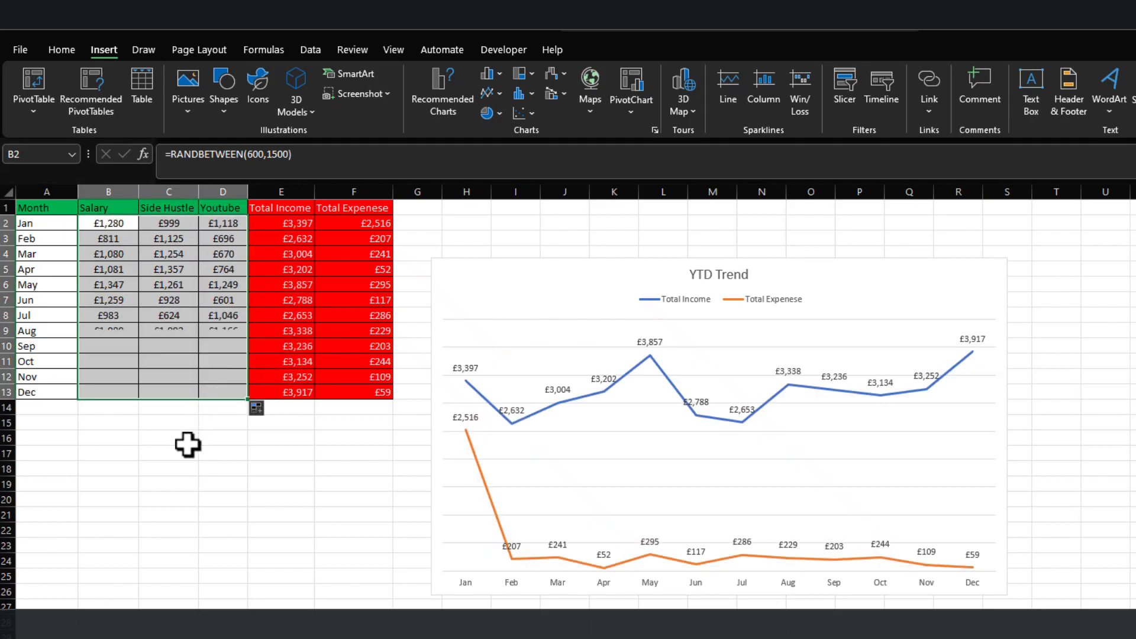
pyautogui.click(154, 482)
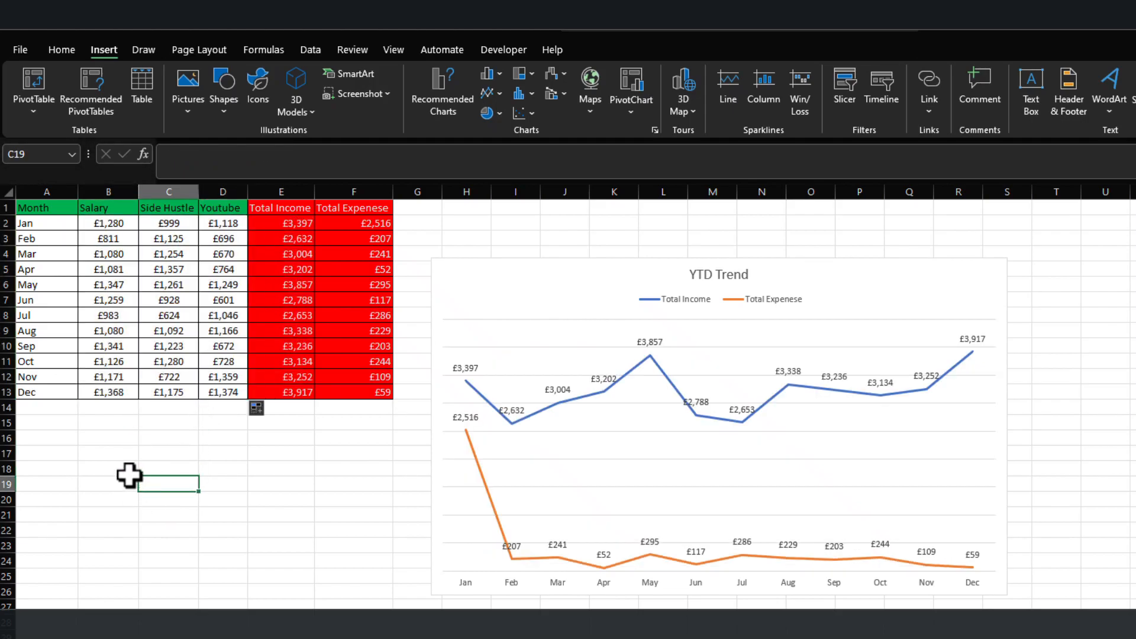
pyautogui.click(167, 498)
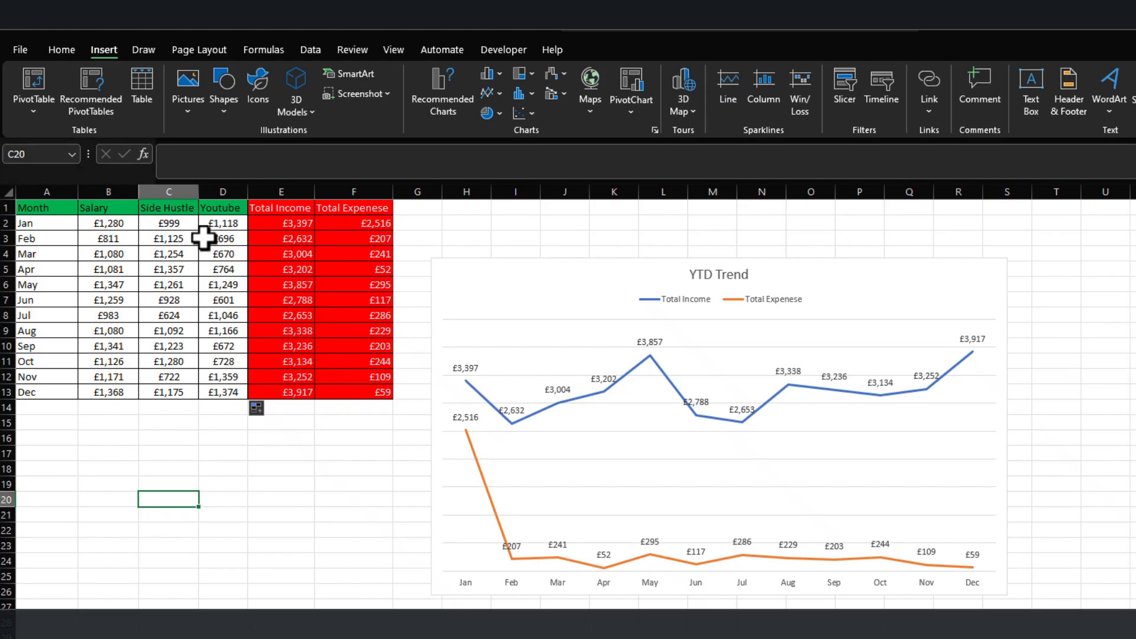
pyautogui.click(172, 287)
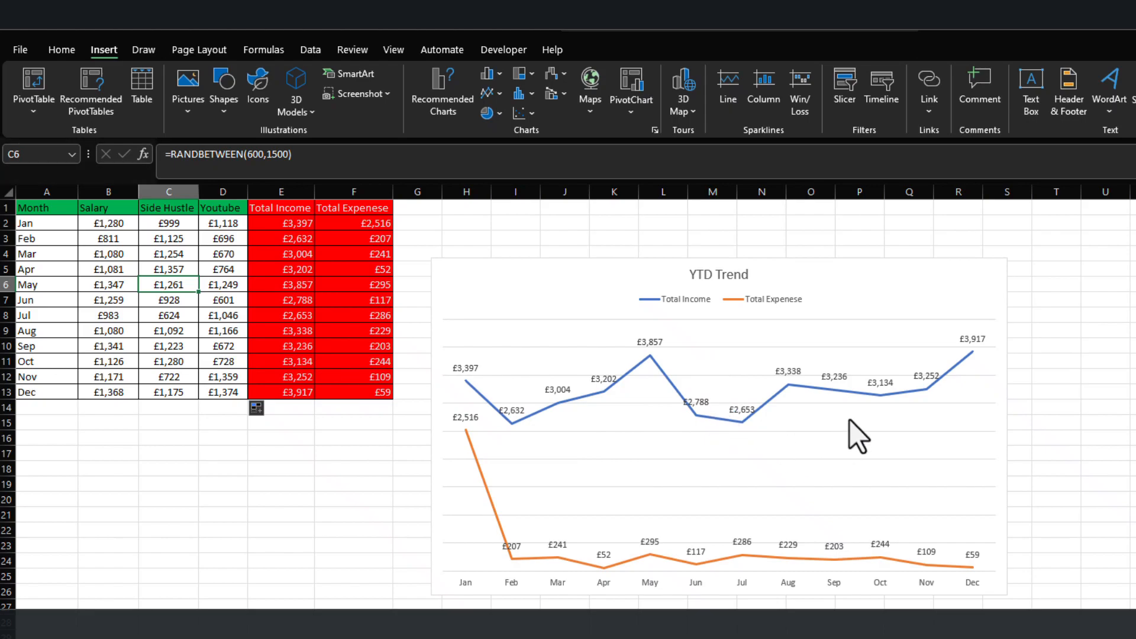
pyautogui.click(320, 533)
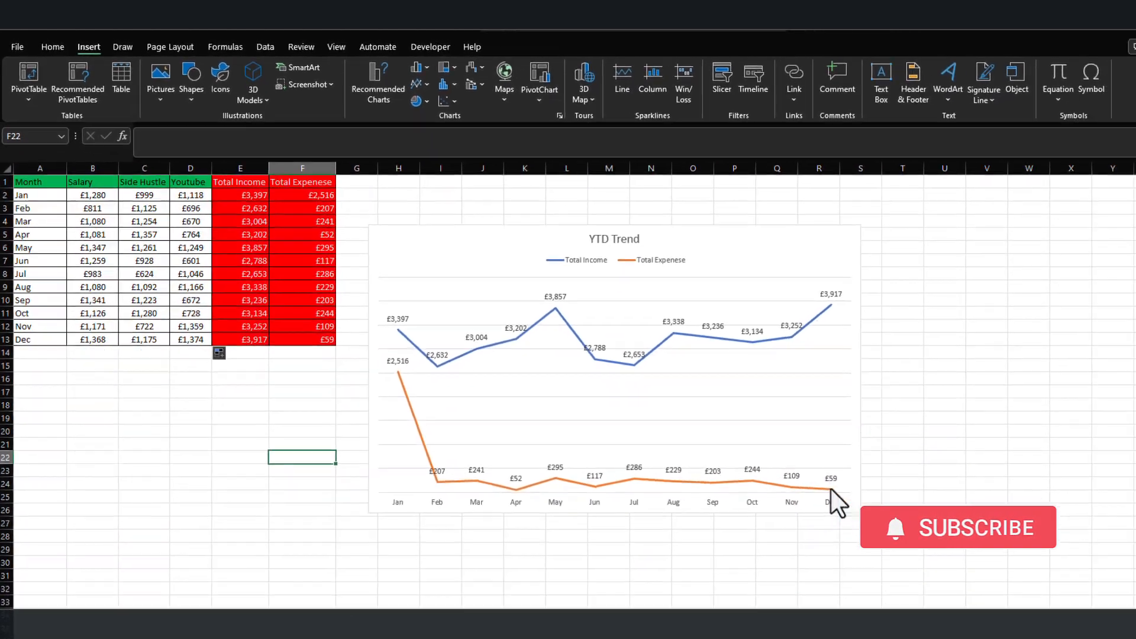
# On the Expenses Entry sheet, start a new row 15 by copying down the 25/12/2024 date and the Month formula.
pyautogui.moveTo(831, 489)
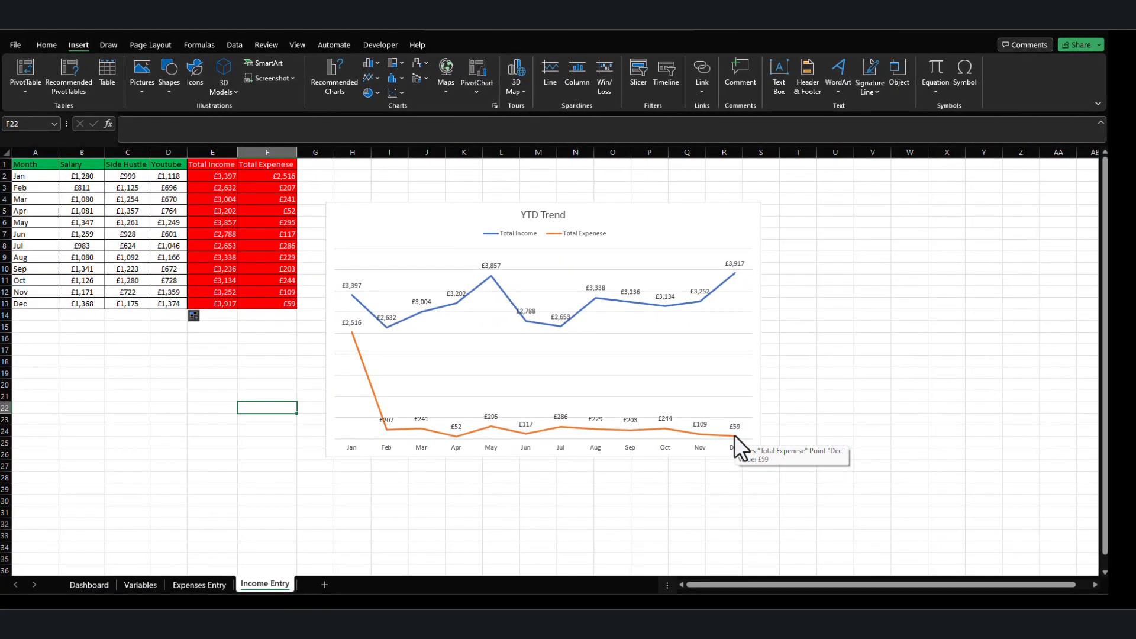
pyautogui.click(193, 585)
pyautogui.click(140, 585)
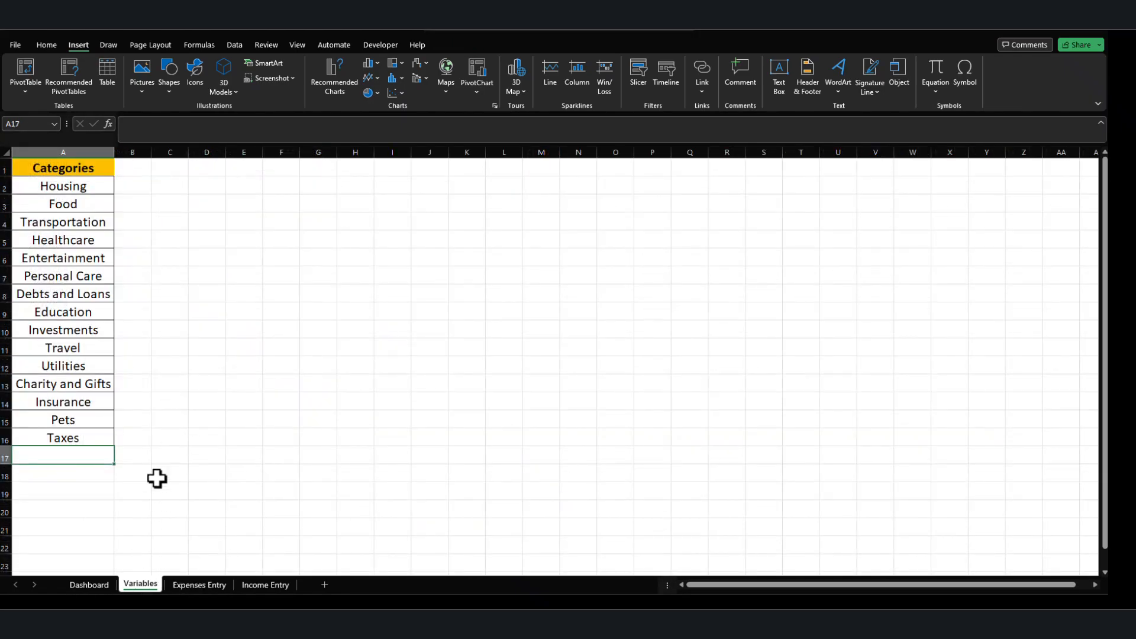
pyautogui.click(201, 585)
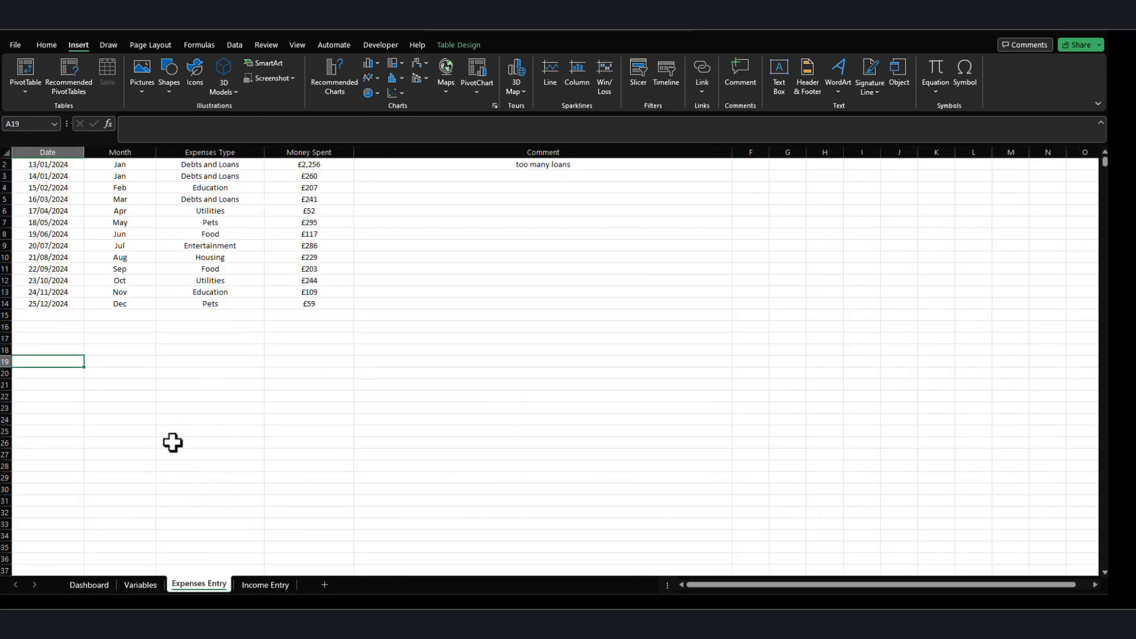
pyautogui.click(63, 333)
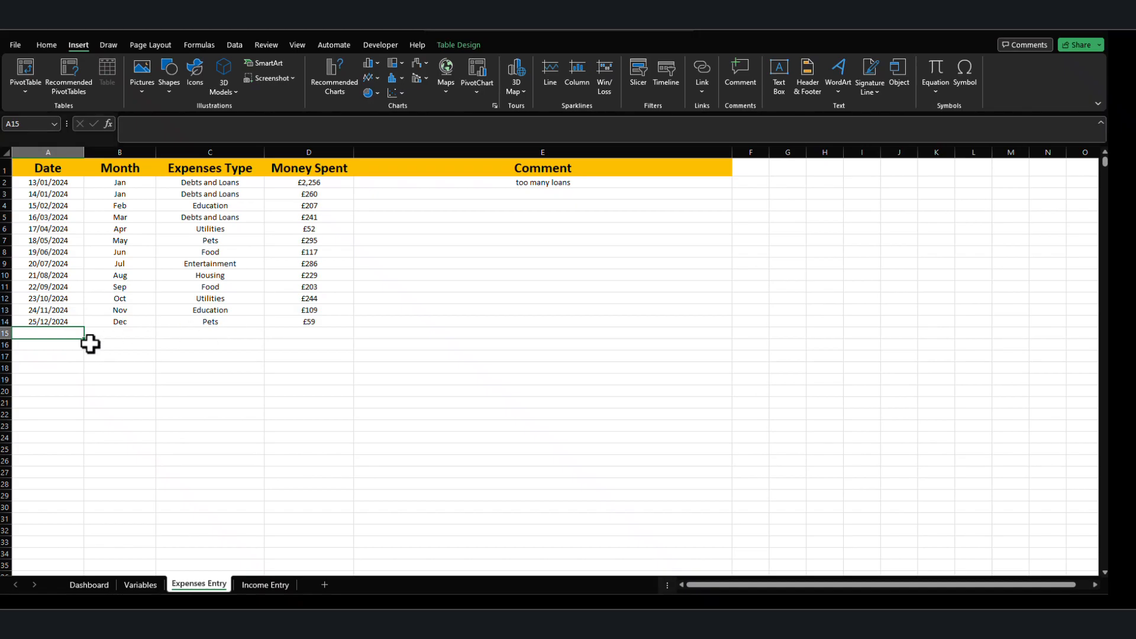
pyautogui.hotkey('ctrl', 'd')
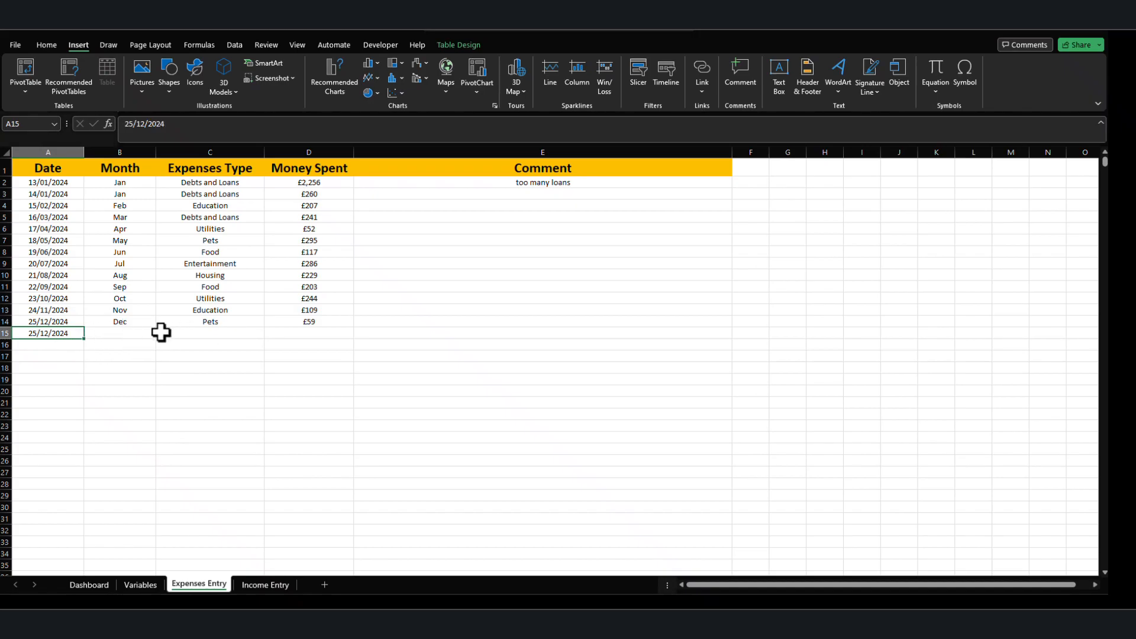
pyautogui.click(118, 333)
pyautogui.click(143, 323)
pyautogui.moveTo(156, 327); pyautogui.dragTo(155, 332)
# Set row 15's expense type to Debts and Loans and its money spent to 8000.
pyautogui.click(198, 332)
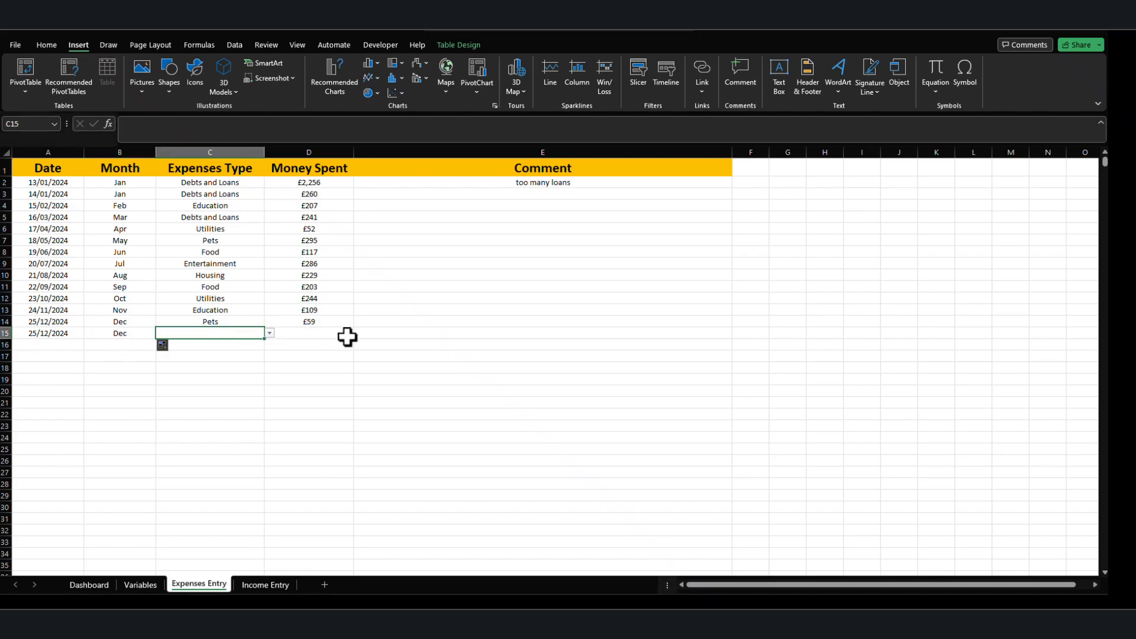
pyautogui.click(269, 333)
pyautogui.click(218, 364)
pyautogui.click(342, 335)
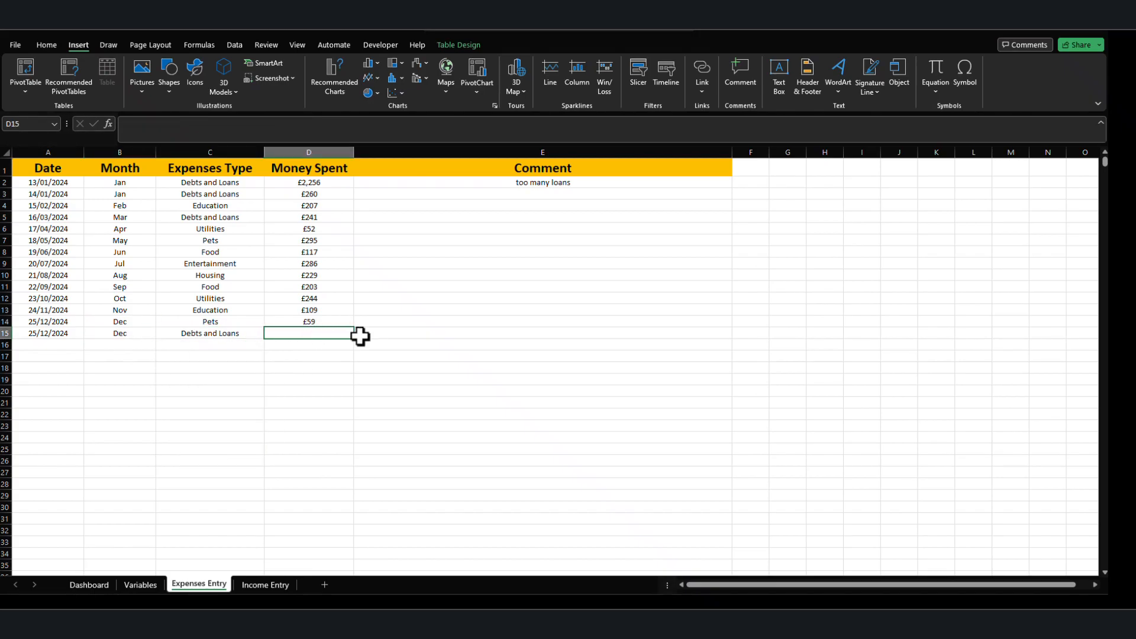
pyautogui.write('8000')
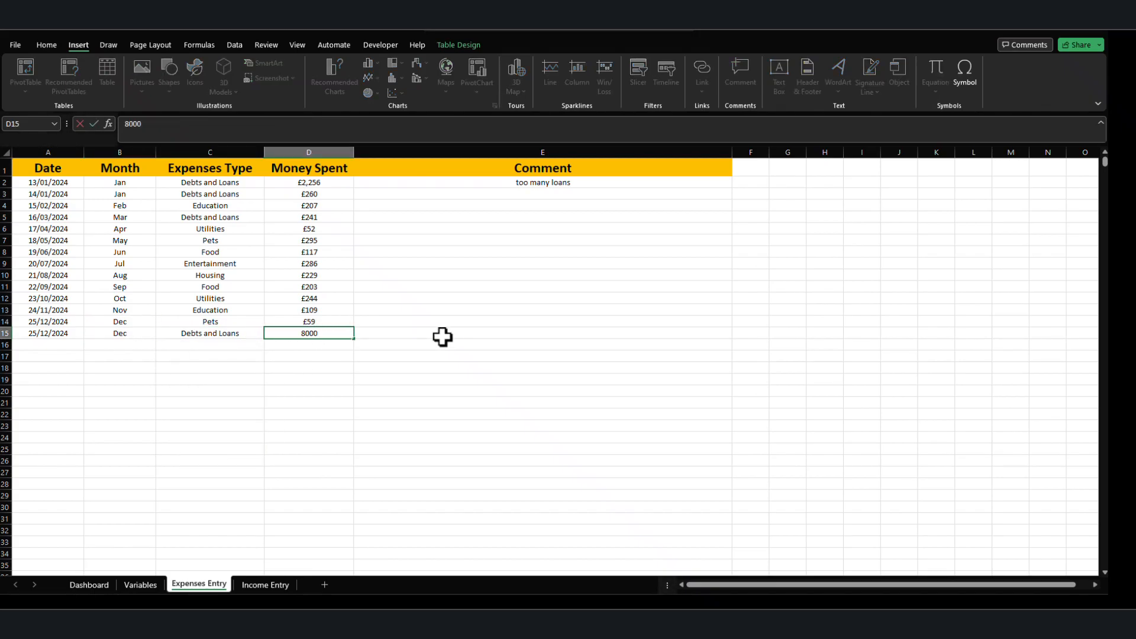
# Move the YTD Trend line chart from the Income Entry sheet to the Dashboard, placing it at cell B23.
pyautogui.click(276, 586)
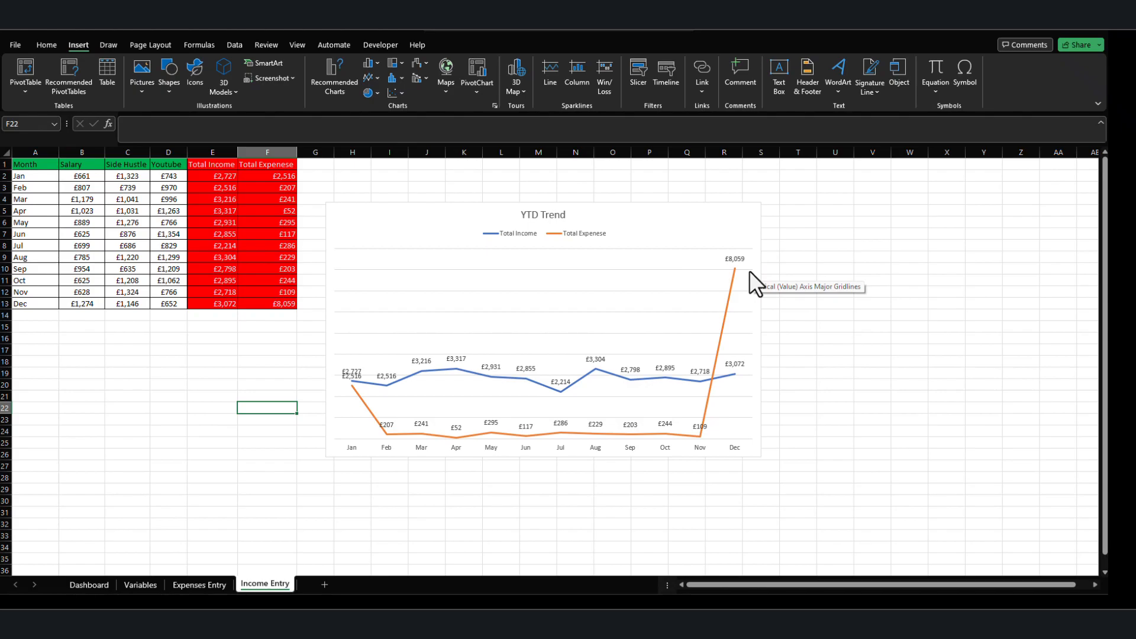
pyautogui.click(418, 211)
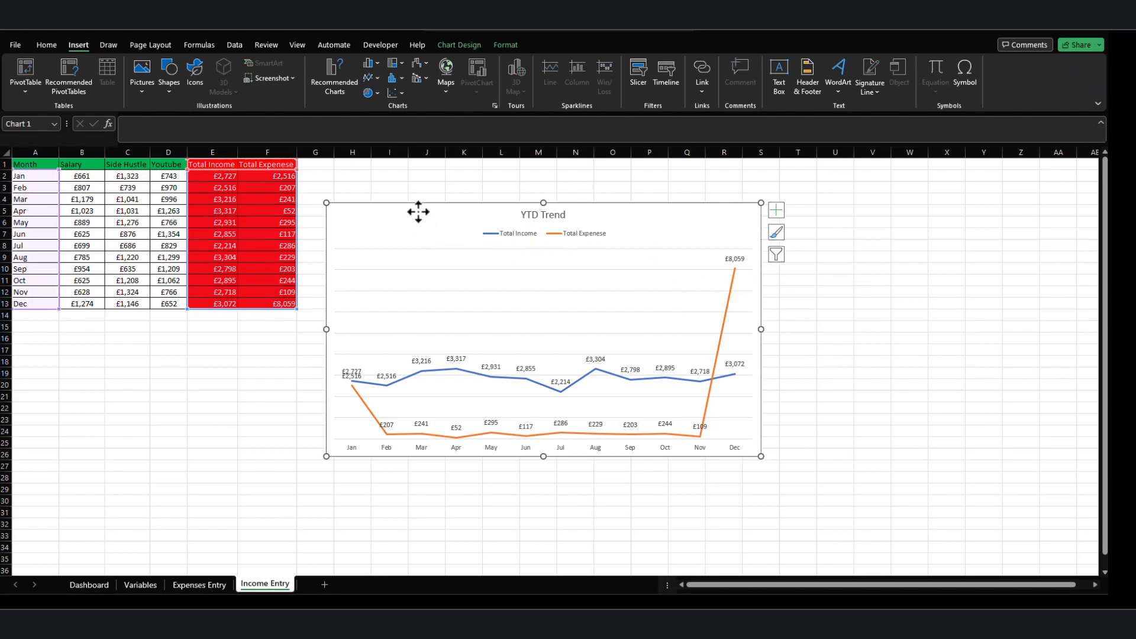
pyautogui.press('Delete')
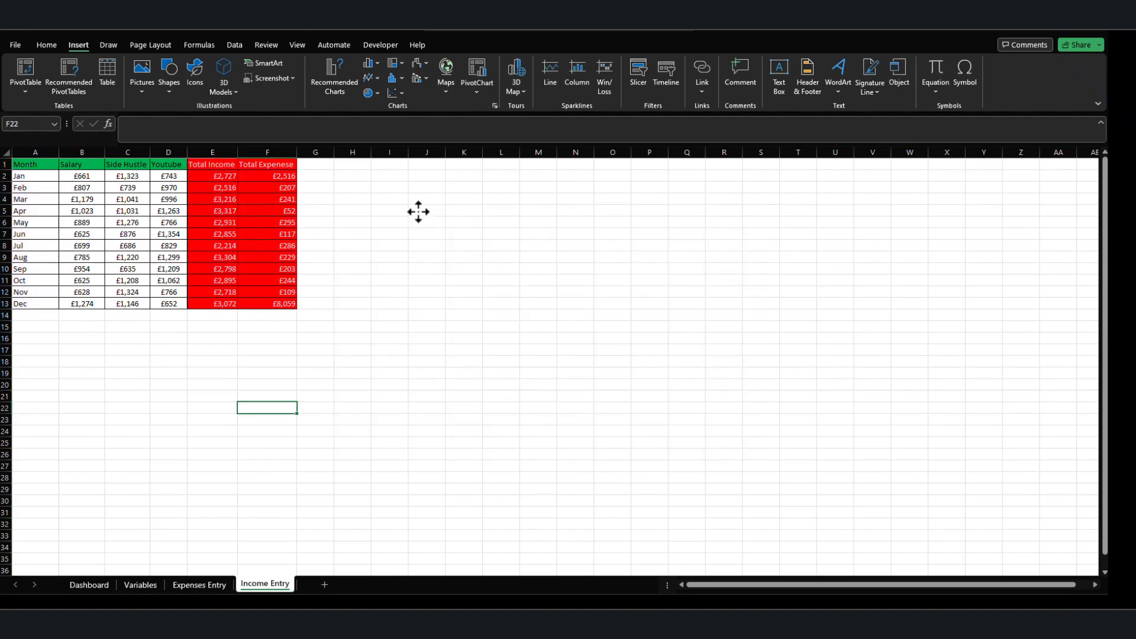
pyautogui.click(104, 580)
pyautogui.click(94, 525)
pyautogui.scroll(-6, 117, 508)
pyautogui.scroll(4, 118, 508)
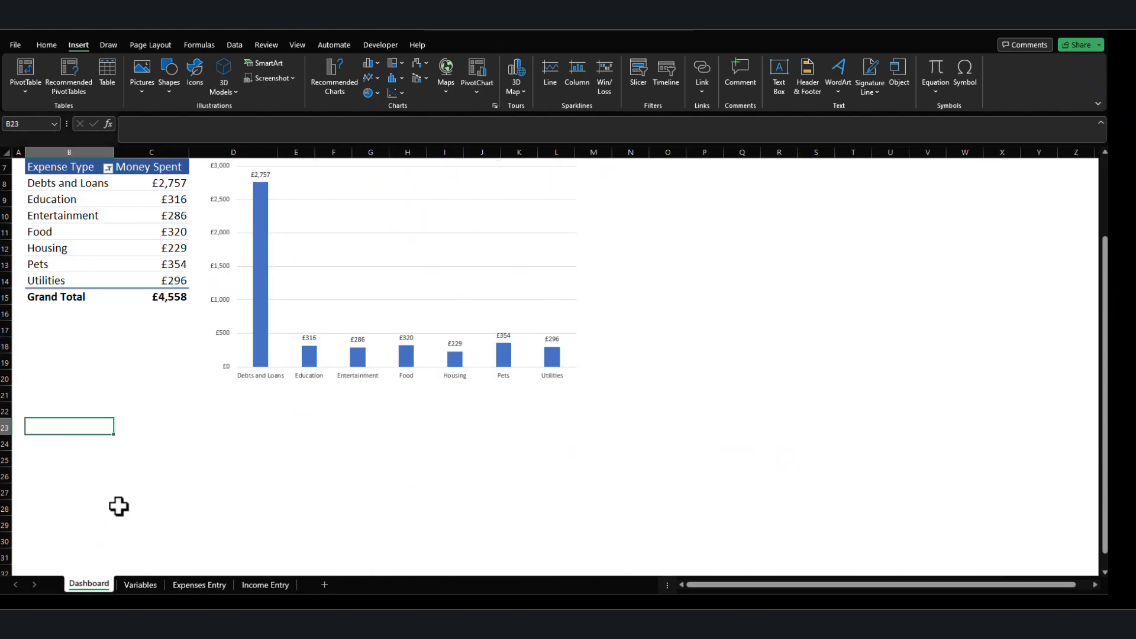
pyautogui.hotkey('ctrl', 'v')
pyautogui.scroll(-3, 171, 481)
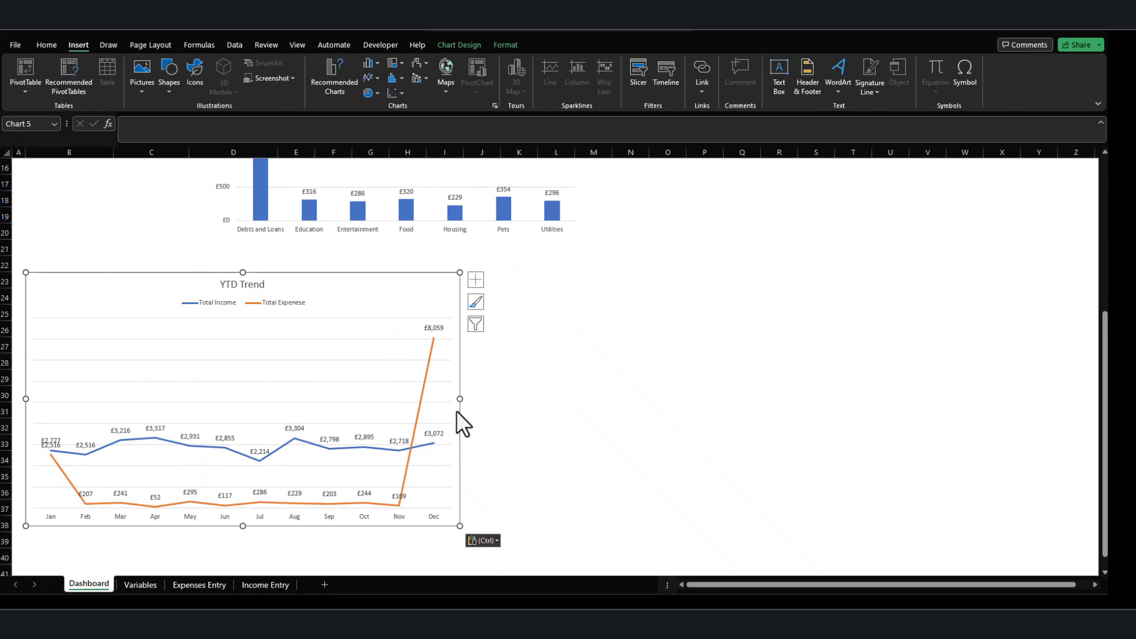
# Widen the YTD Trend chart to the end of column L, in line with the expense column chart above.
pyautogui.moveTo(460, 399); pyautogui.dragTo(583, 399)
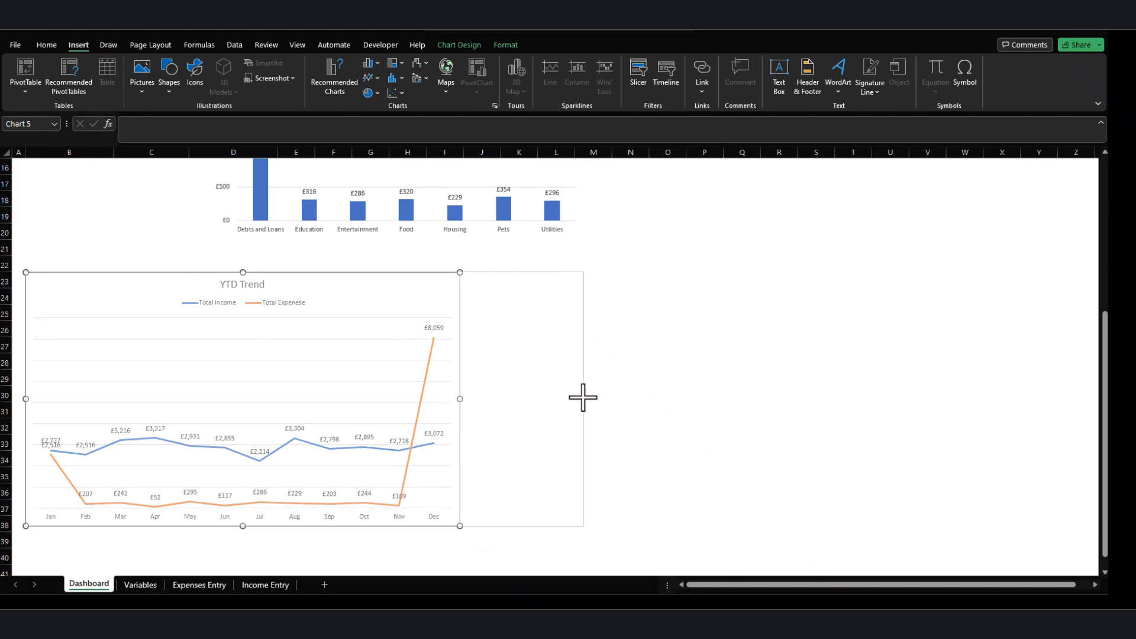
pyautogui.click(704, 408)
pyautogui.scroll(5, 296, 415)
pyautogui.scroll(-3, 274, 434)
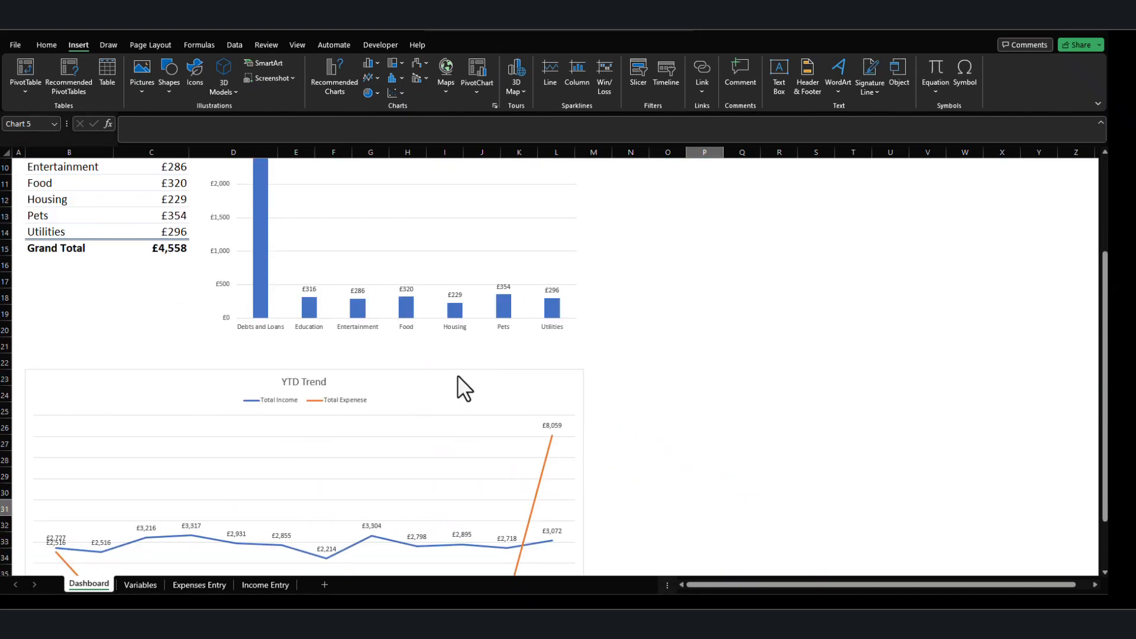
# Set the YTD Trend chart area's border to No line and close the formatting options.
pyautogui.doubleClick(459, 382)
pyautogui.scroll(-1, 513, 381)
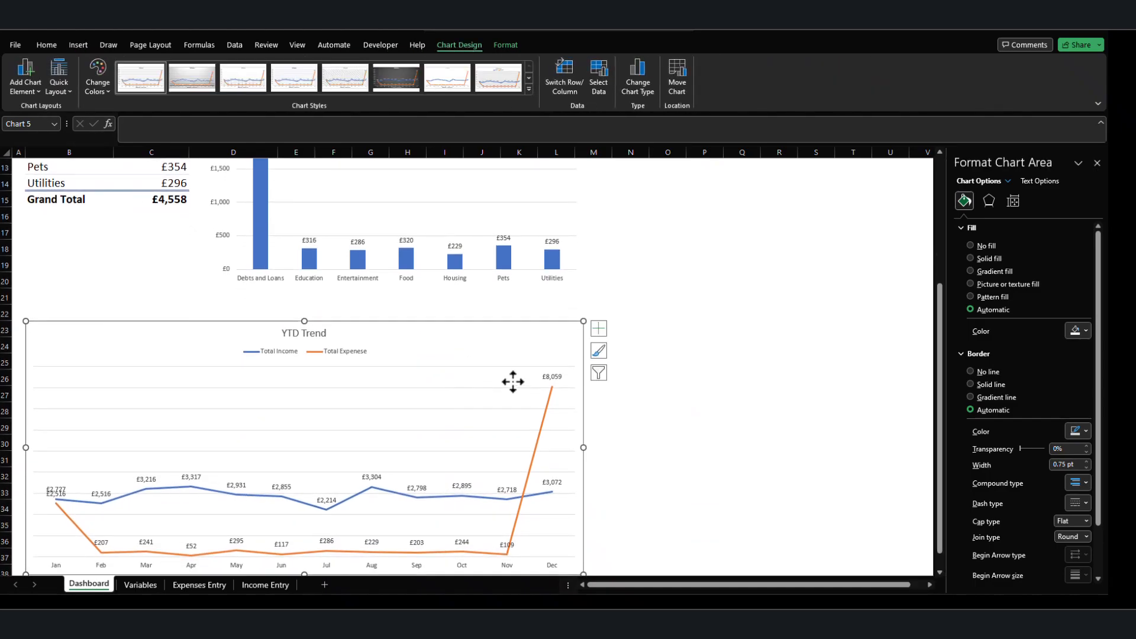
pyautogui.click(979, 373)
pyautogui.click(779, 378)
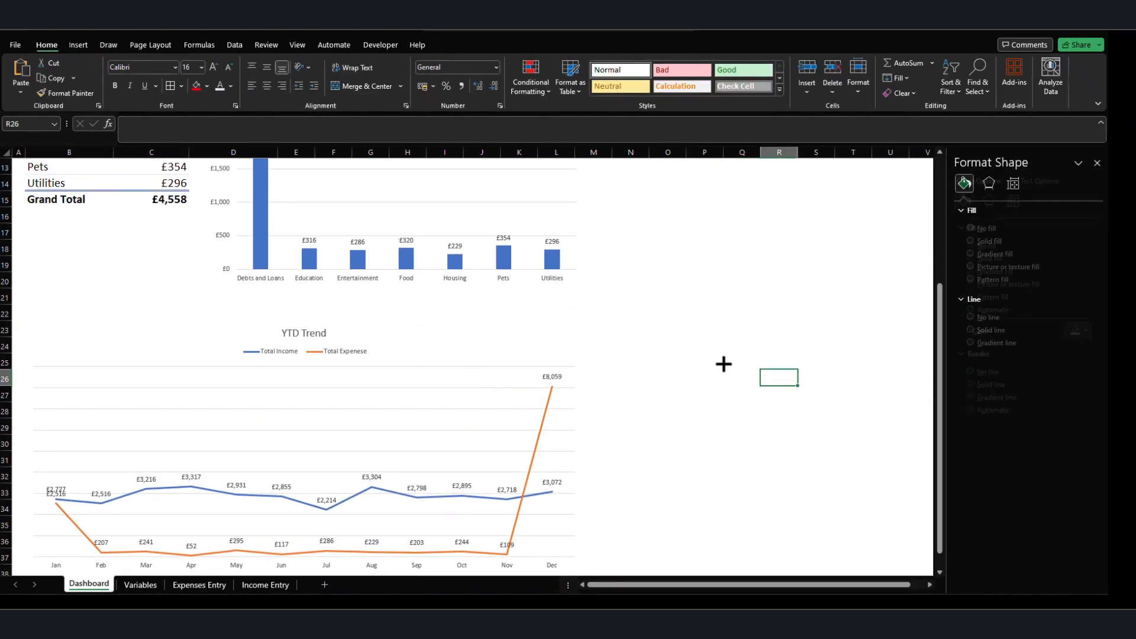
pyautogui.click(1097, 163)
# Review the finished Dashboard layout and the expense categories listed on the Variables sheet.
pyautogui.scroll(-1, 692, 418)
pyautogui.scroll(3, 692, 418)
pyautogui.scroll(2, 692, 419)
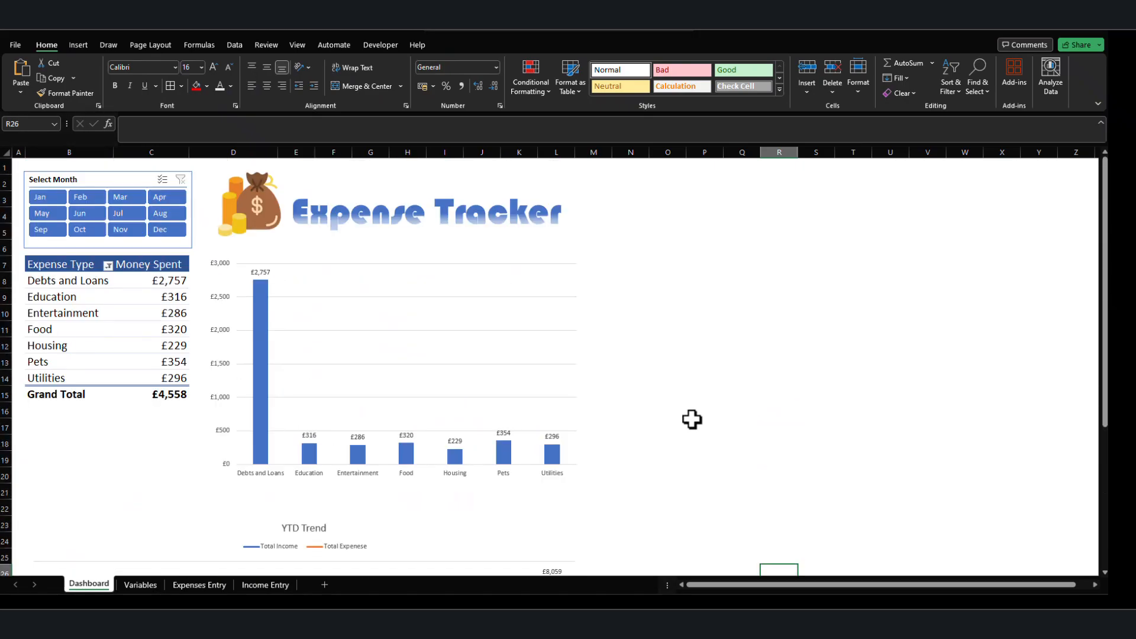
pyautogui.scroll(-5, 693, 418)
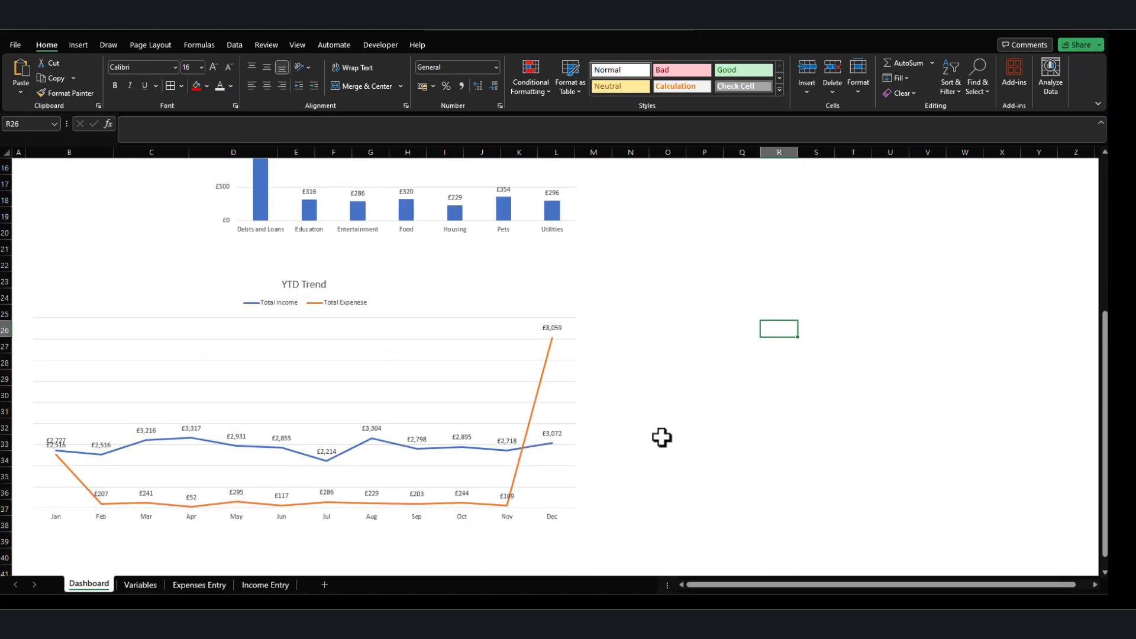
pyautogui.scroll(5, 663, 437)
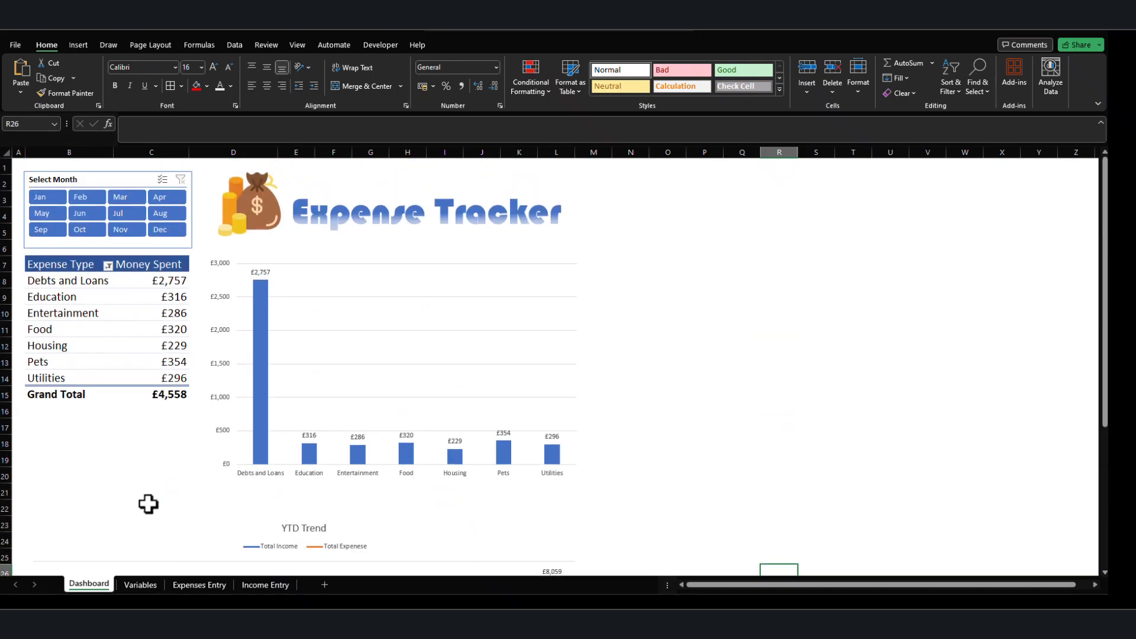
pyautogui.click(147, 589)
pyautogui.click(201, 585)
pyautogui.click(155, 585)
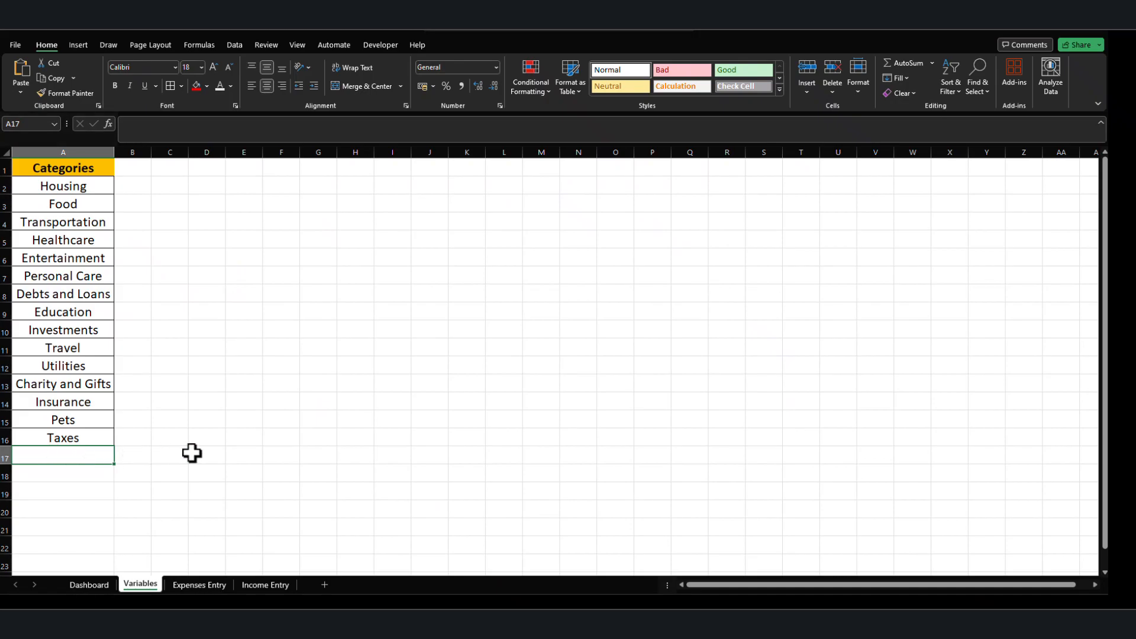
pyautogui.scroll(-5, 76, 462)
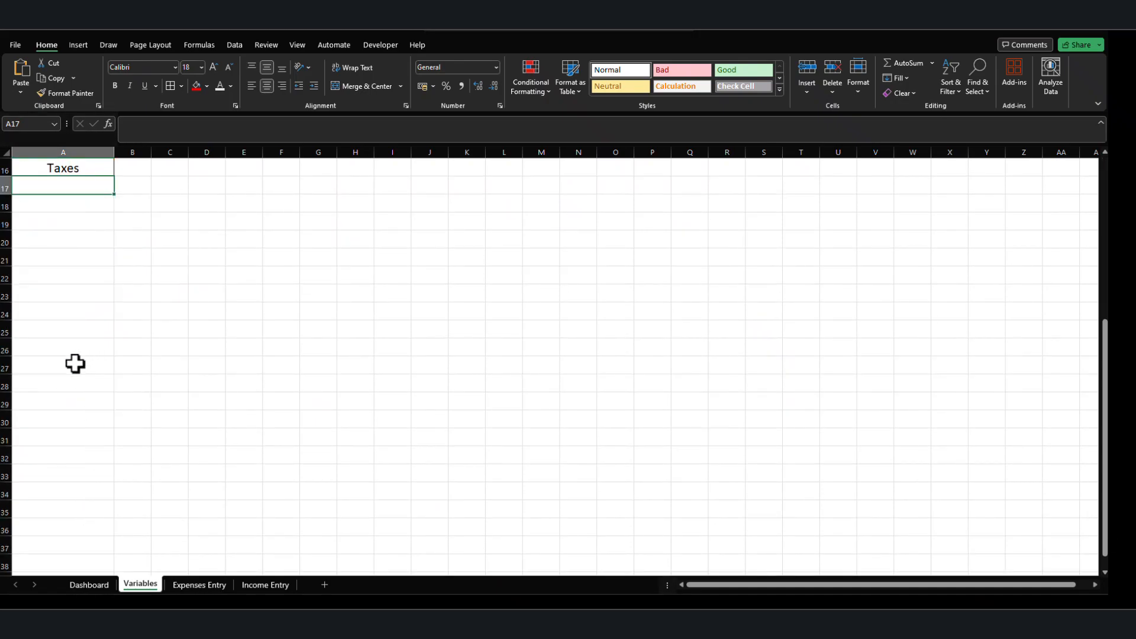
pyautogui.scroll(5, 101, 469)
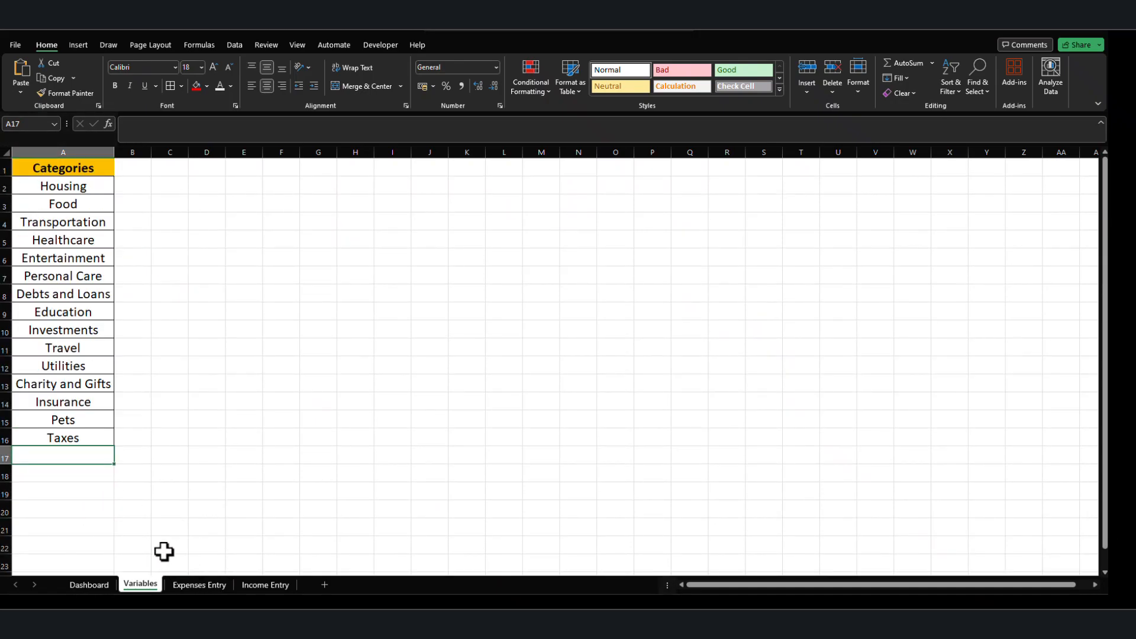
# On the Expenses Entry sheet, fill the Month formula from B15 down to row 1727 and return to the header row.
pyautogui.click(200, 584)
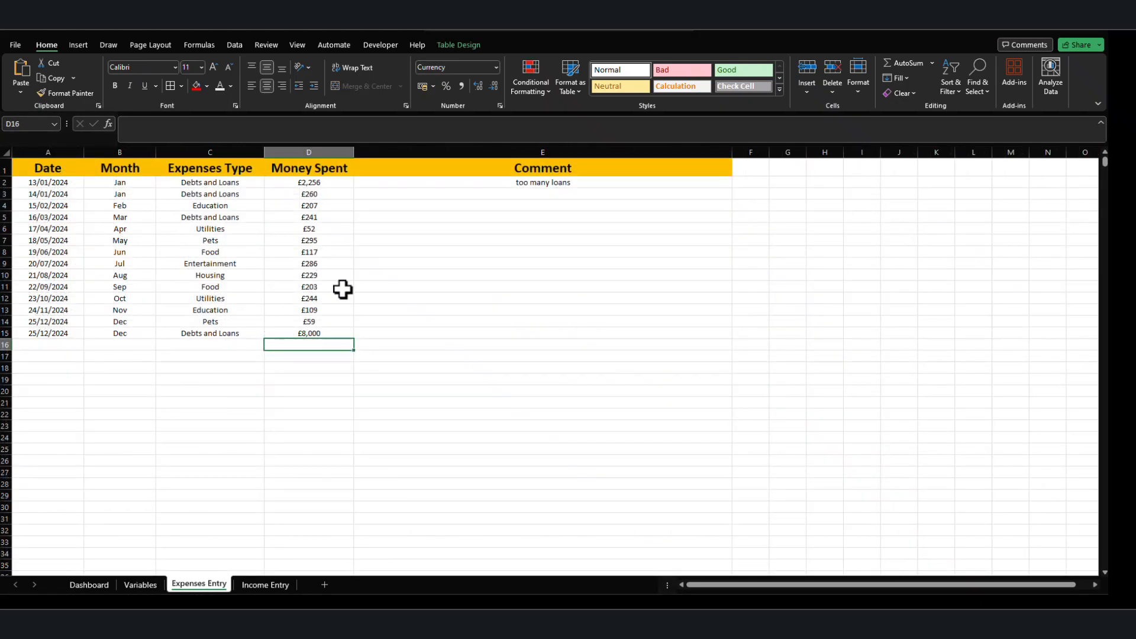
pyautogui.click(132, 336)
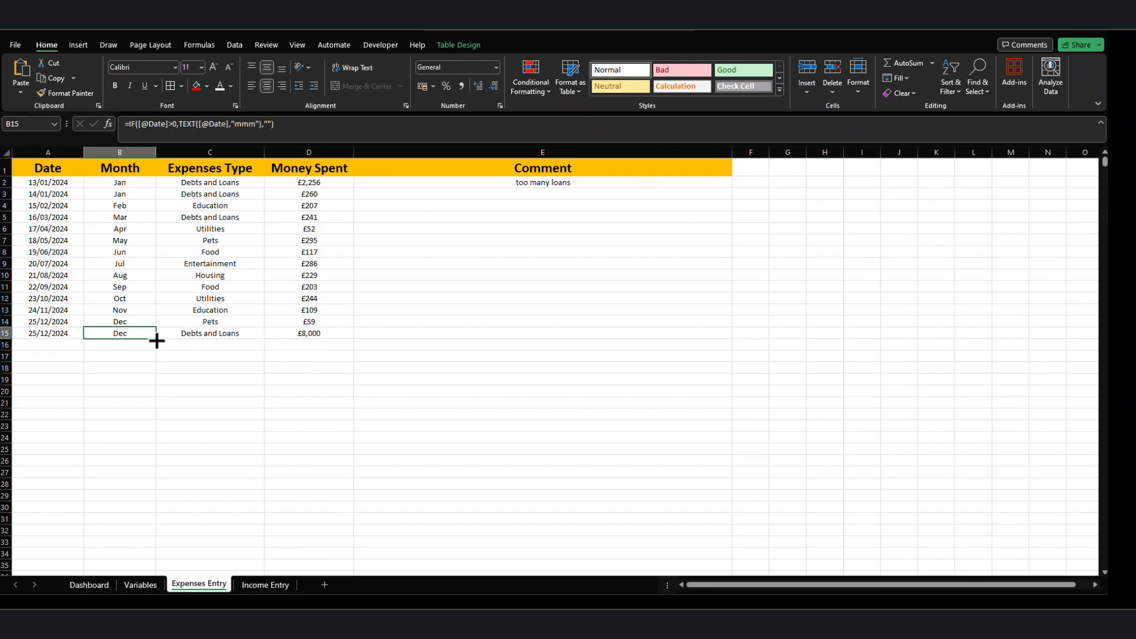
pyautogui.moveTo(156, 340); pyautogui.dragTo(168, 451)
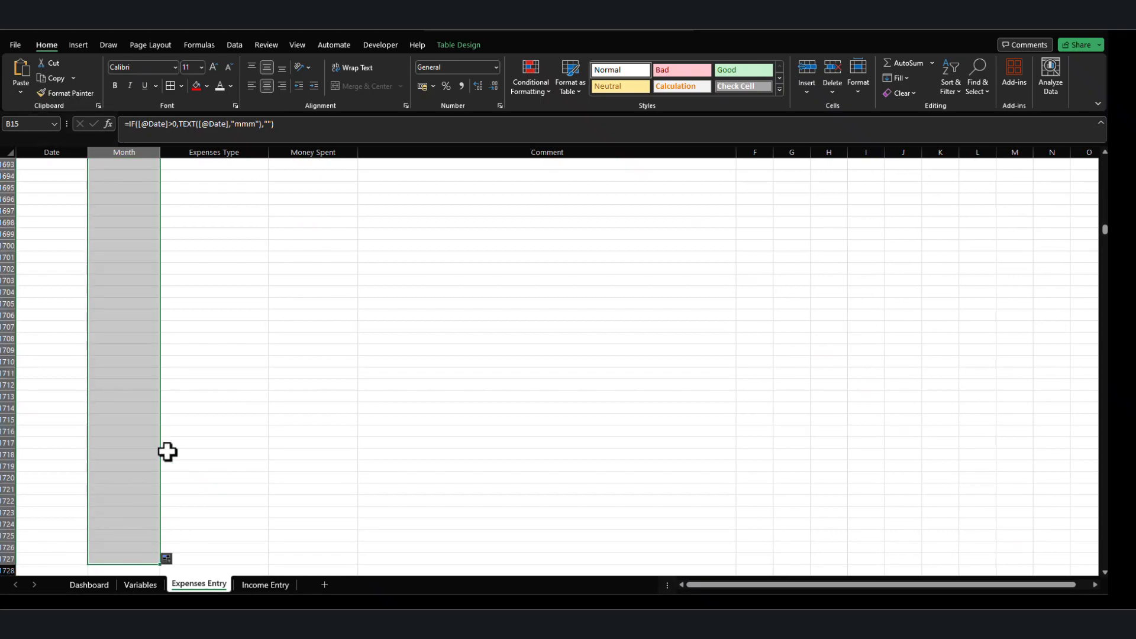
pyautogui.scroll(20, 141, 436)
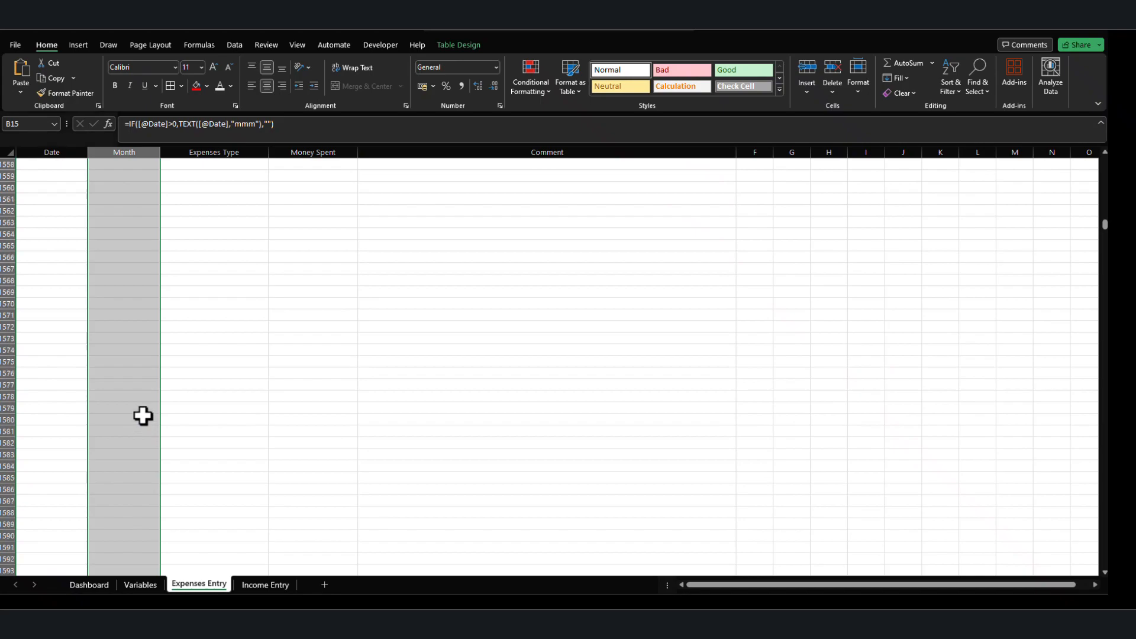
pyautogui.scroll(15, 143, 410)
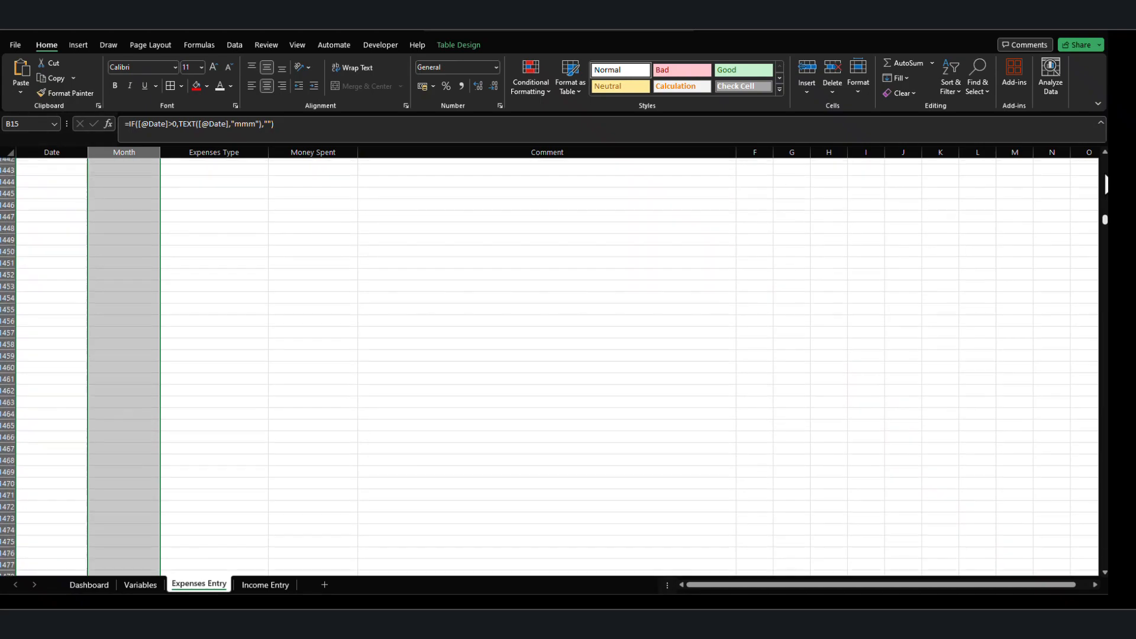
pyautogui.scroll(-3, 1104, 249)
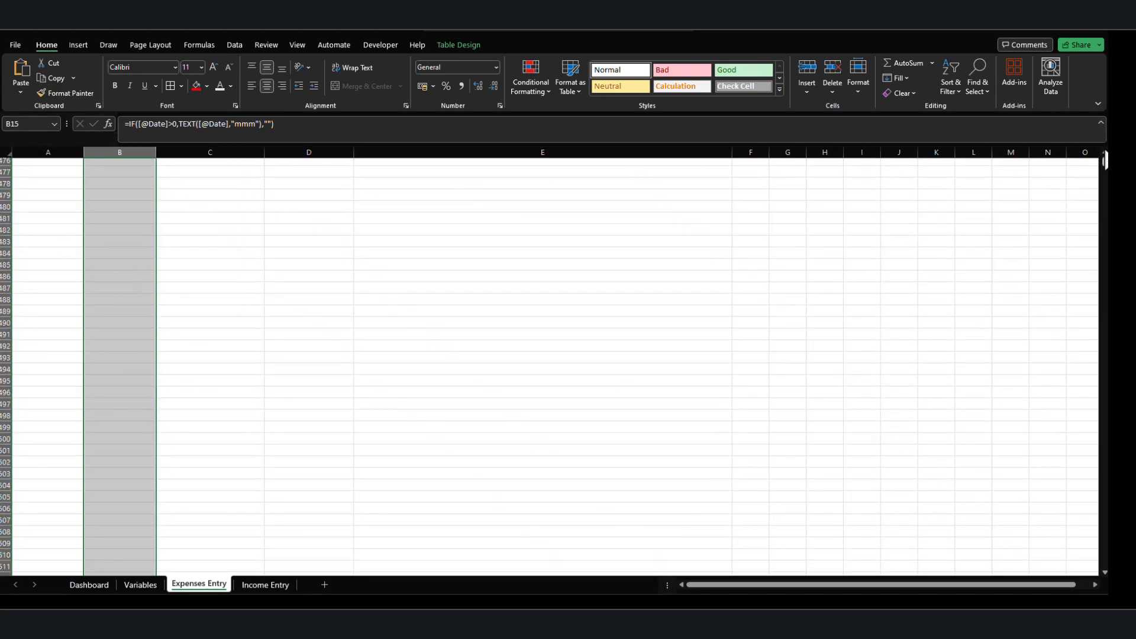
pyautogui.click(202, 197)
pyautogui.press('Up')
pyautogui.press('Up')
pyautogui.hotkey('ctrl', 'Up')
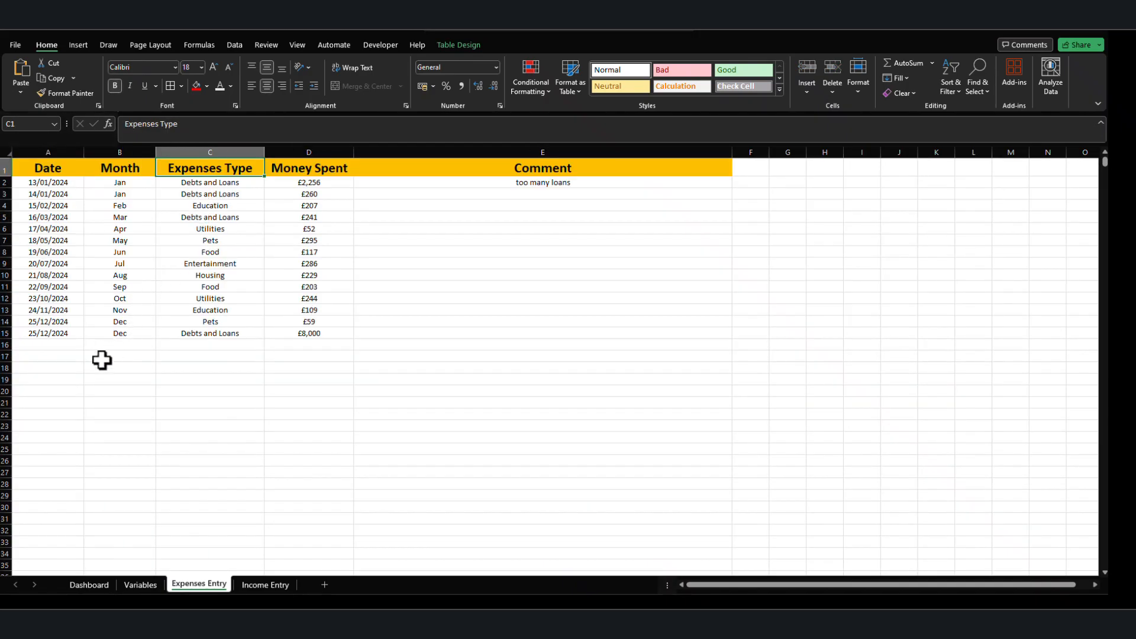
# Enter the date 13/01/2024 in A16 to test the prefilled Month formula.
pyautogui.click(58, 367)
pyautogui.click(44, 337)
pyautogui.press('Down')
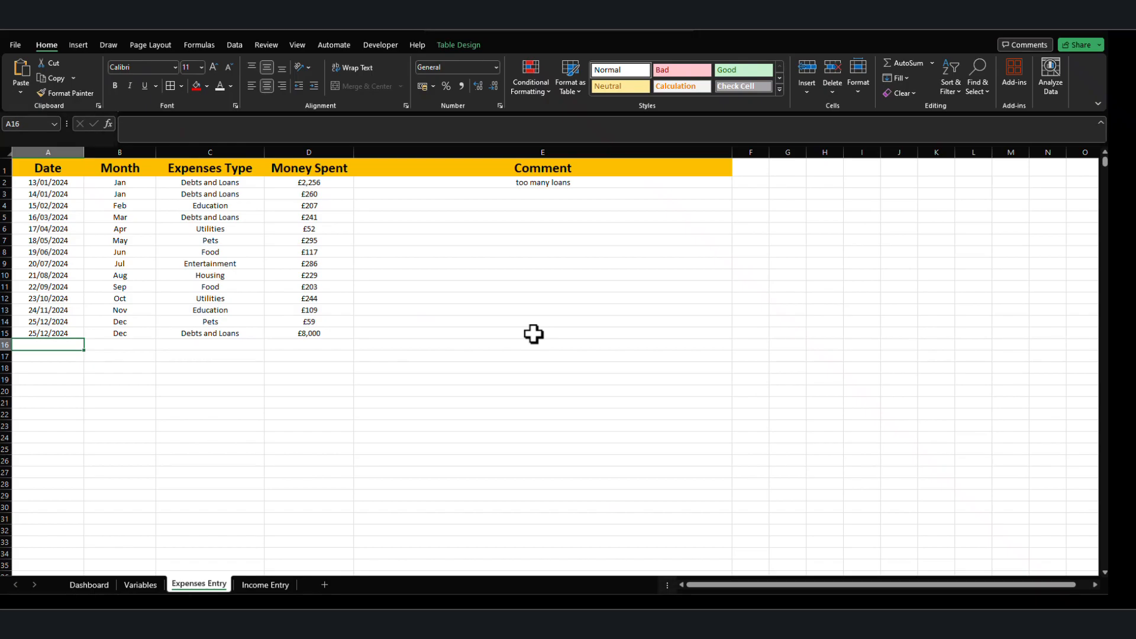
pyautogui.write('13/01/2024')
pyautogui.press('Return')
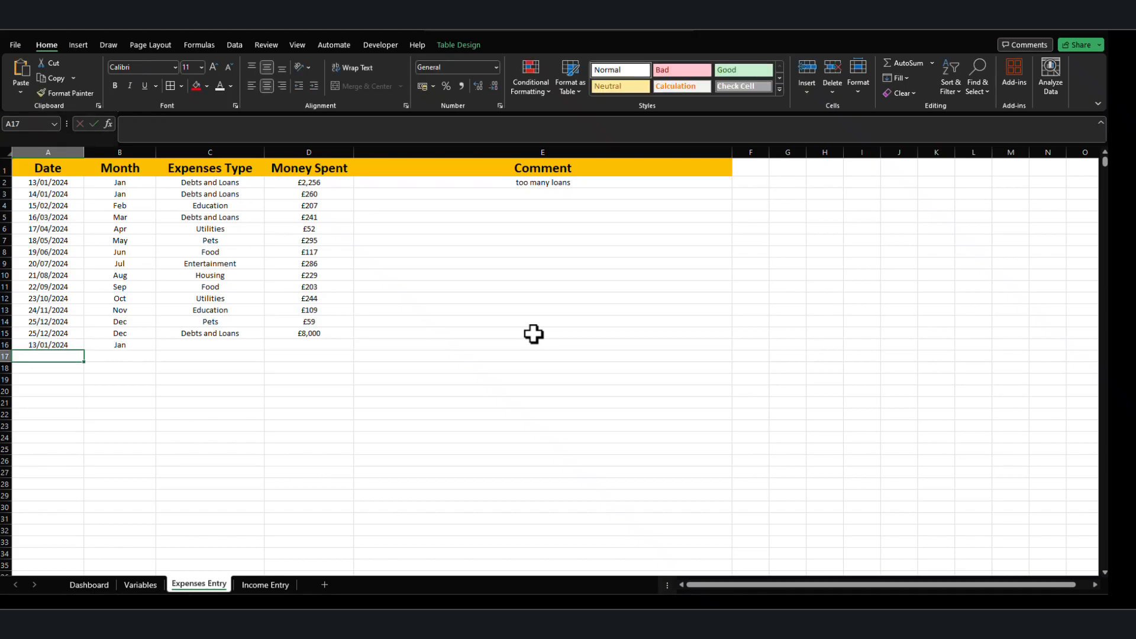
pyautogui.click(51, 367)
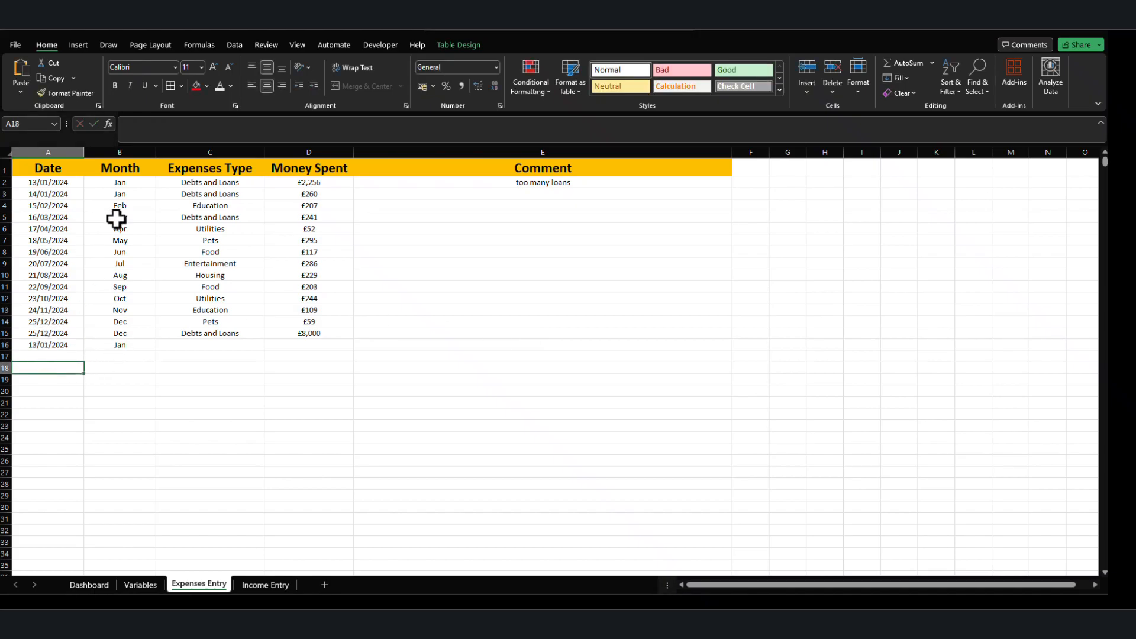
# Hide the Month column on the Expenses Entry sheet.
pyautogui.click(124, 149)
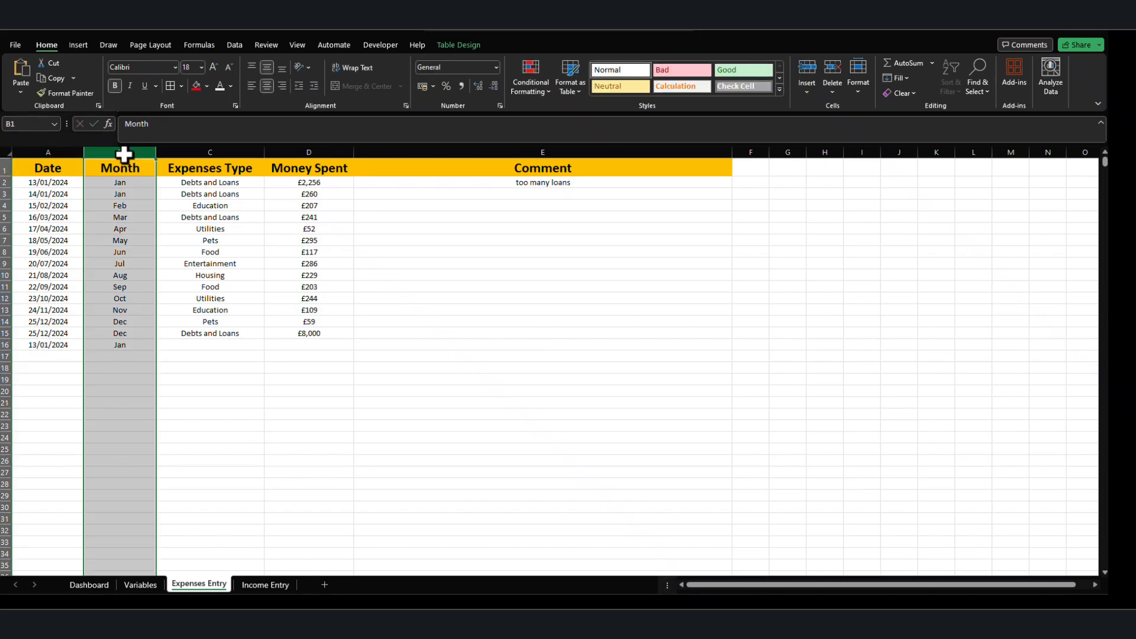
pyautogui.rightClick(123, 155)
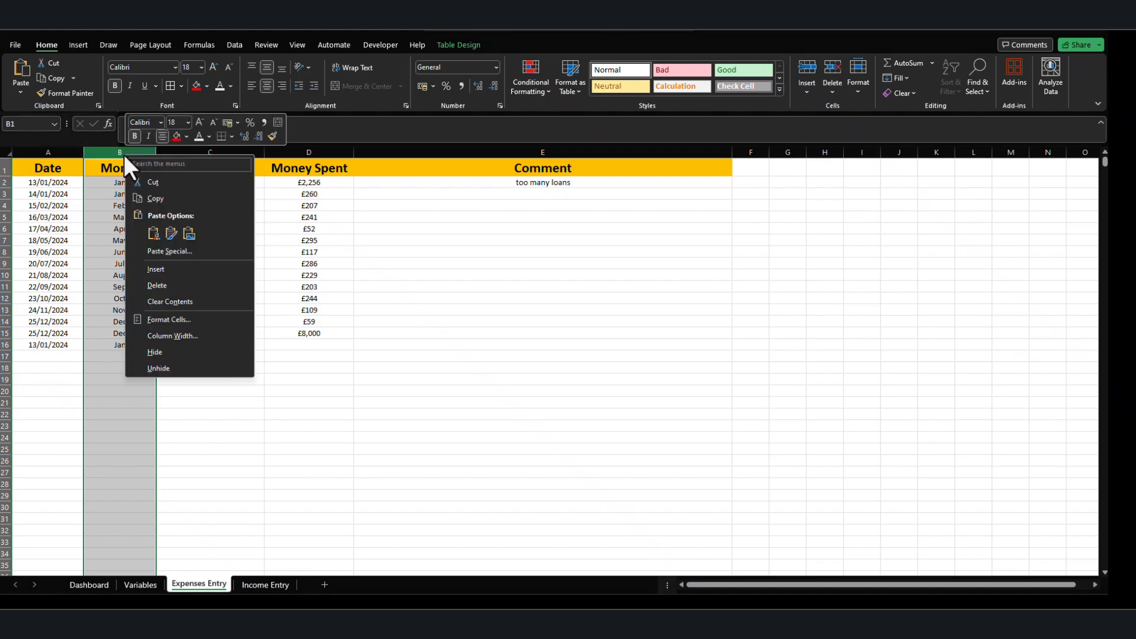
pyautogui.click(148, 351)
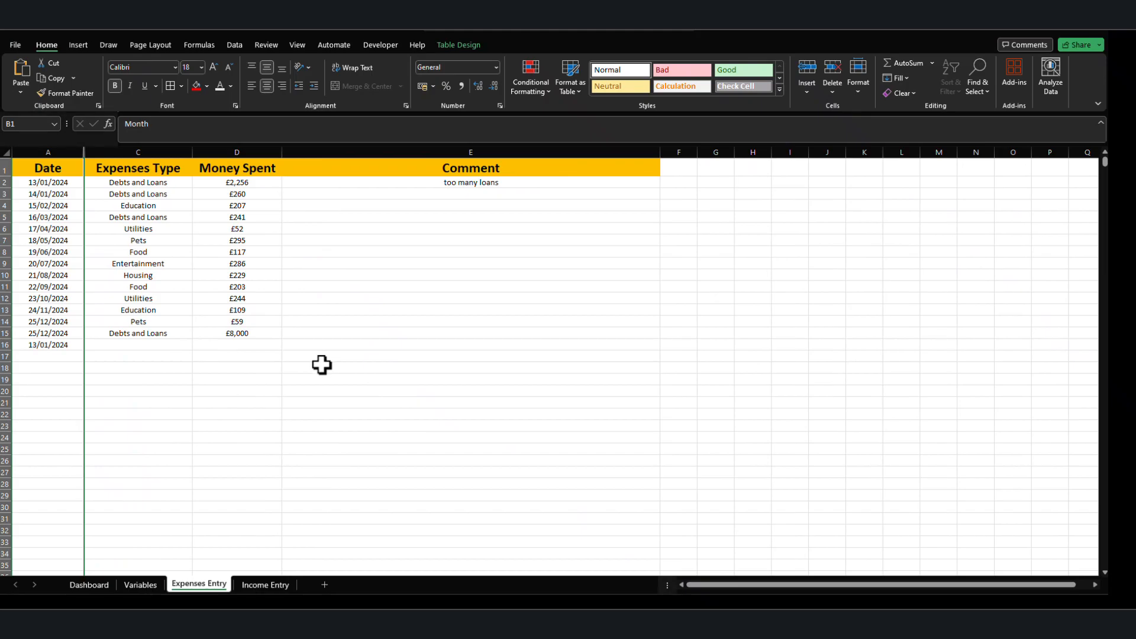
# Freeze the header row of the Expenses Entry sheet using Freeze Panes at cell A2.
pyautogui.click(33, 183)
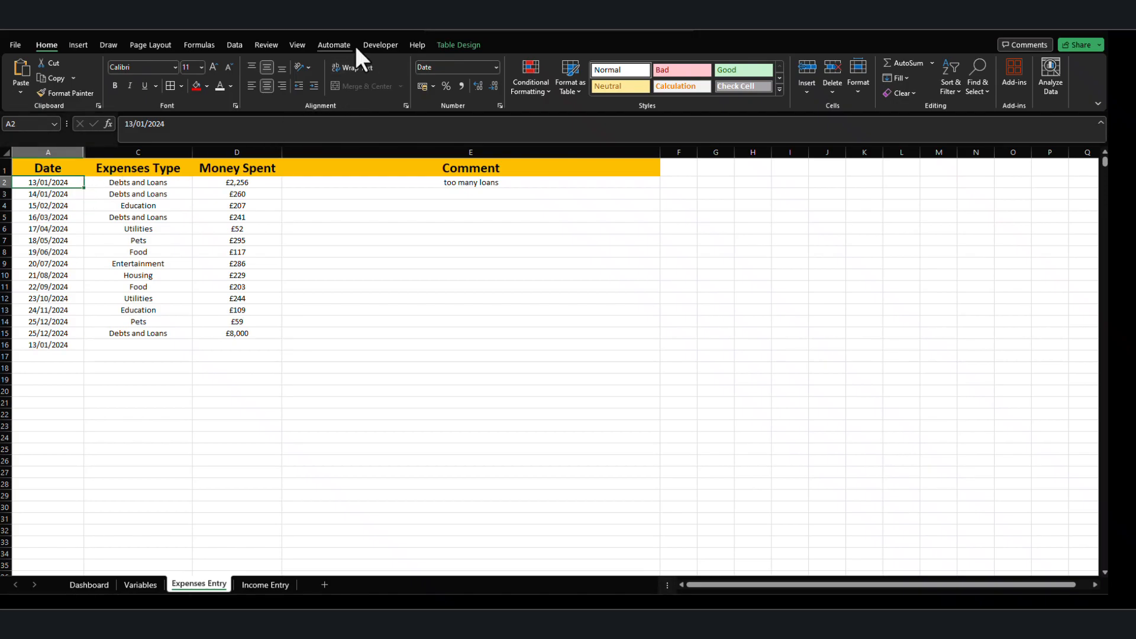
pyautogui.click(236, 45)
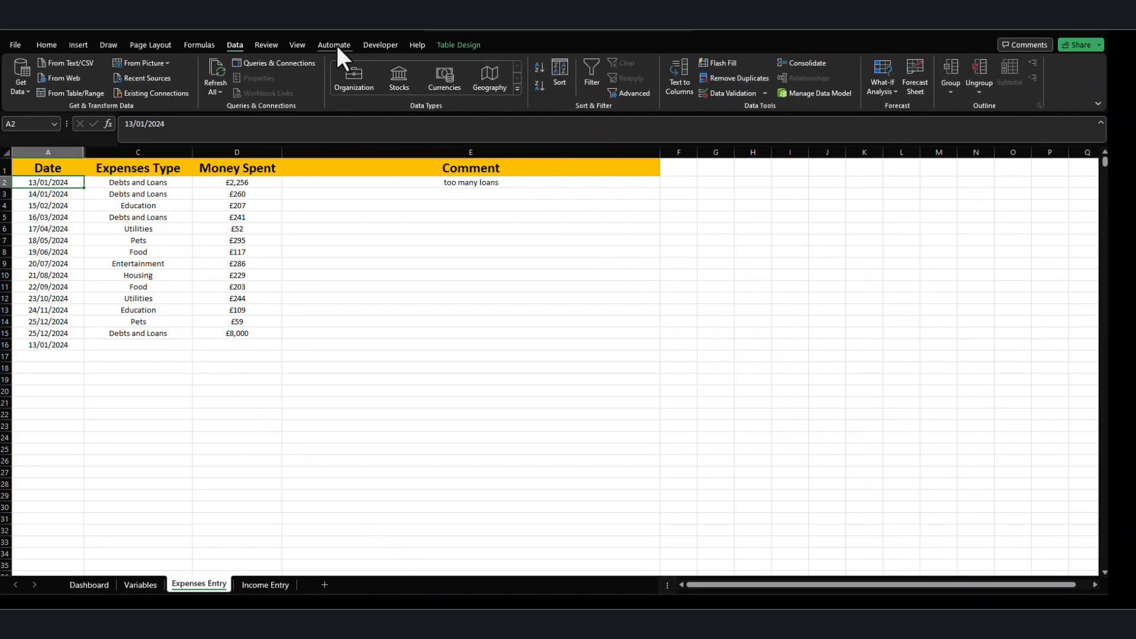
pyautogui.click(297, 45)
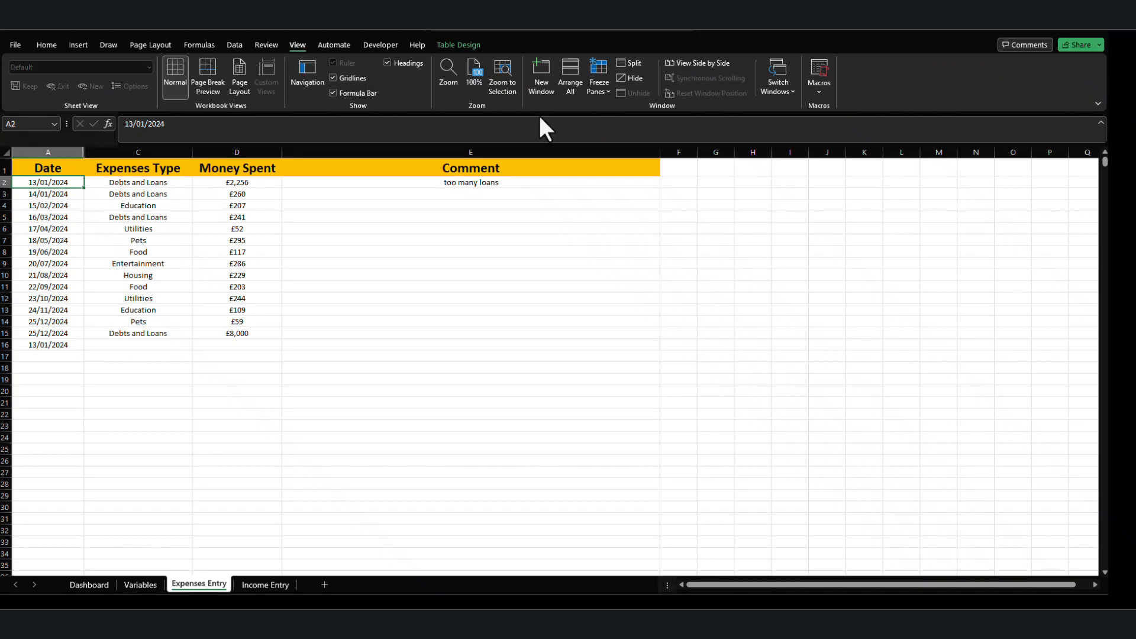
pyautogui.click(600, 86)
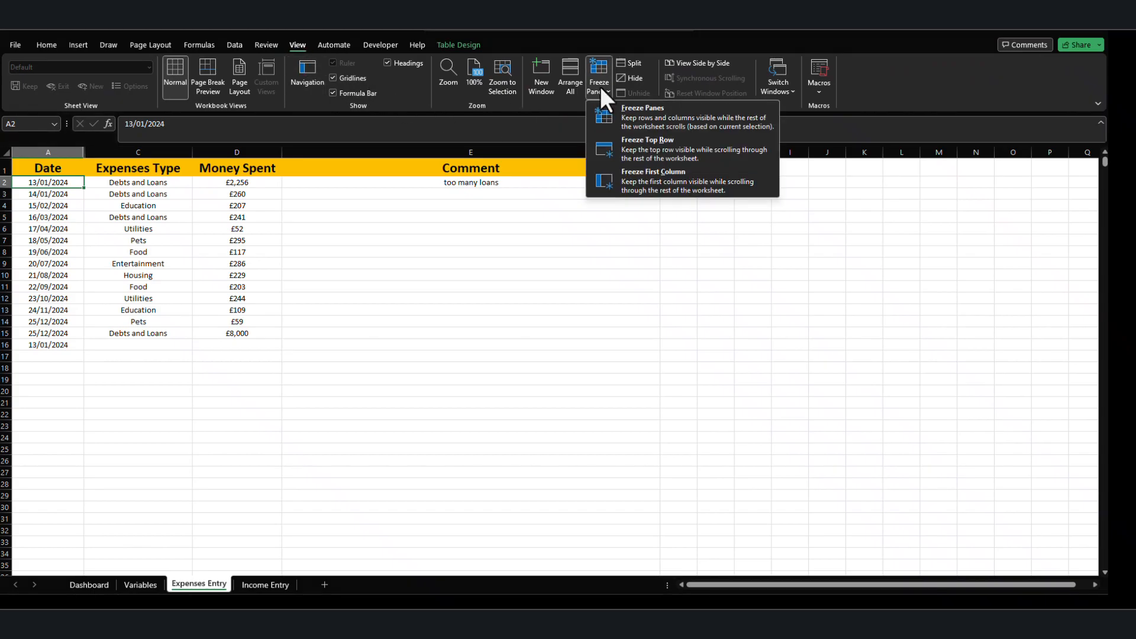
pyautogui.click(652, 119)
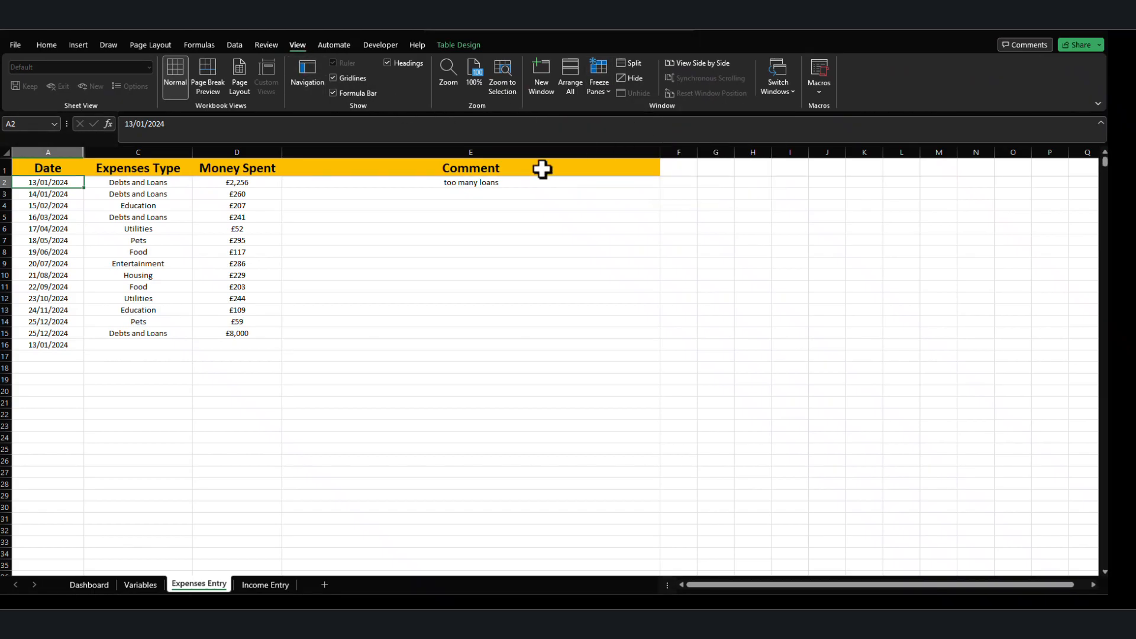
# Check the frozen header row while moving up and down through the expense rows.
pyautogui.scroll(-7, 219, 335)
pyautogui.scroll(7, 219, 334)
pyautogui.scroll(-2, 219, 334)
pyautogui.scroll(-1, 218, 335)
pyautogui.scroll(4, 218, 334)
pyautogui.scroll(-1, 218, 334)
pyautogui.scroll(-2, 482, 225)
pyautogui.scroll(3, 483, 240)
# Clear the test date from A16.
pyautogui.click(53, 346)
pyautogui.press('Delete')
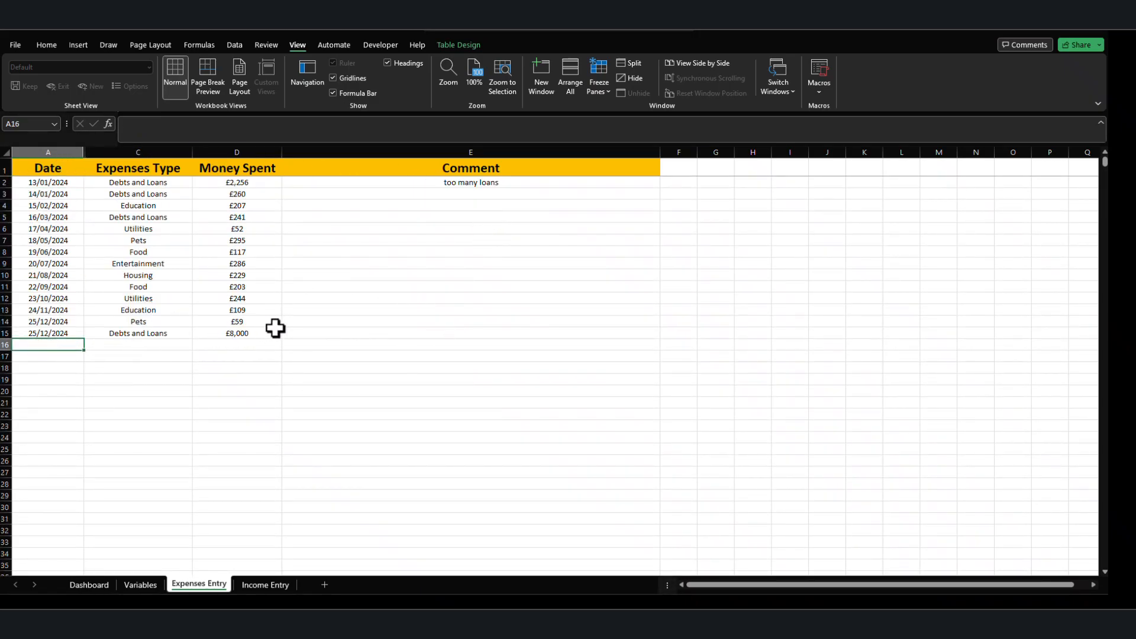
pyautogui.click(53, 379)
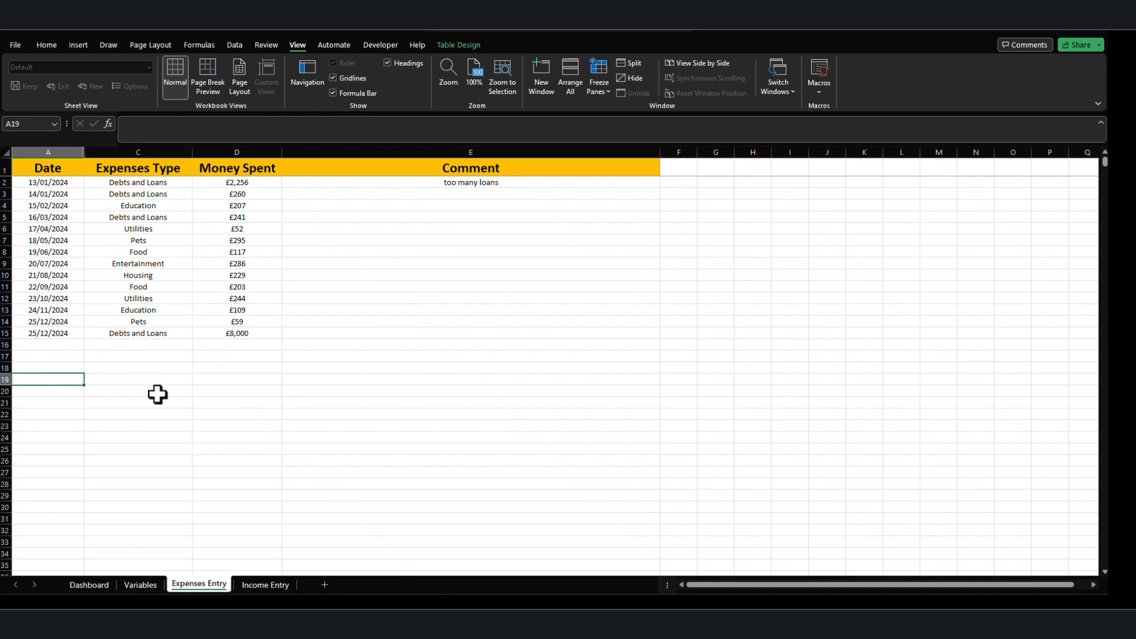
# Refresh the PivotTable on the Dashboard sheet so it includes the latest expense entries.
pyautogui.click(257, 586)
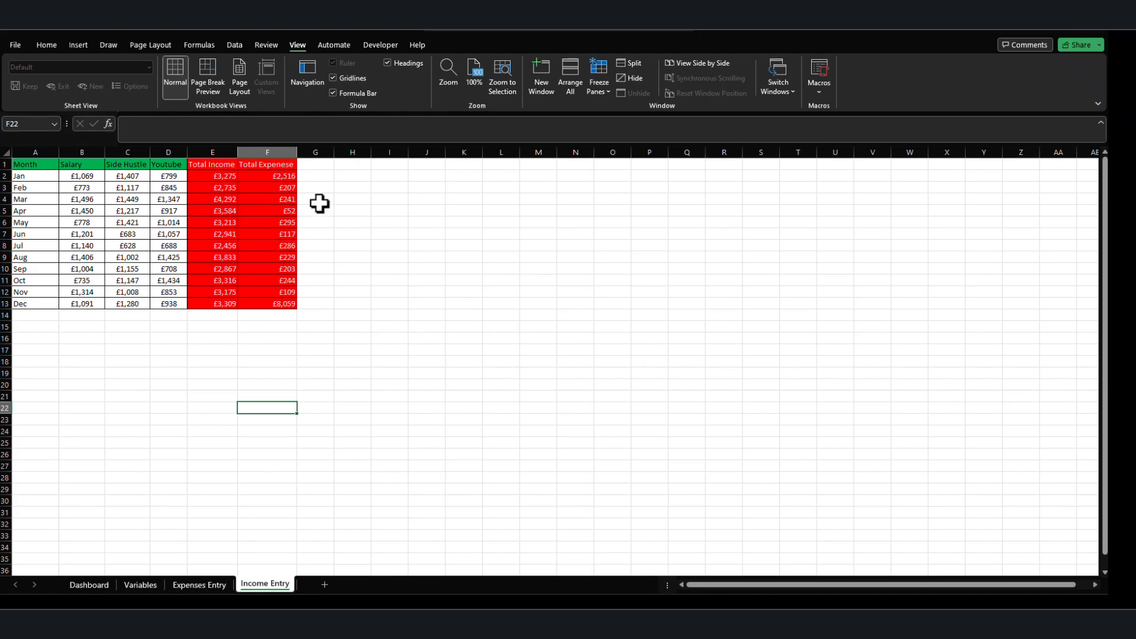
pyautogui.click(27, 352)
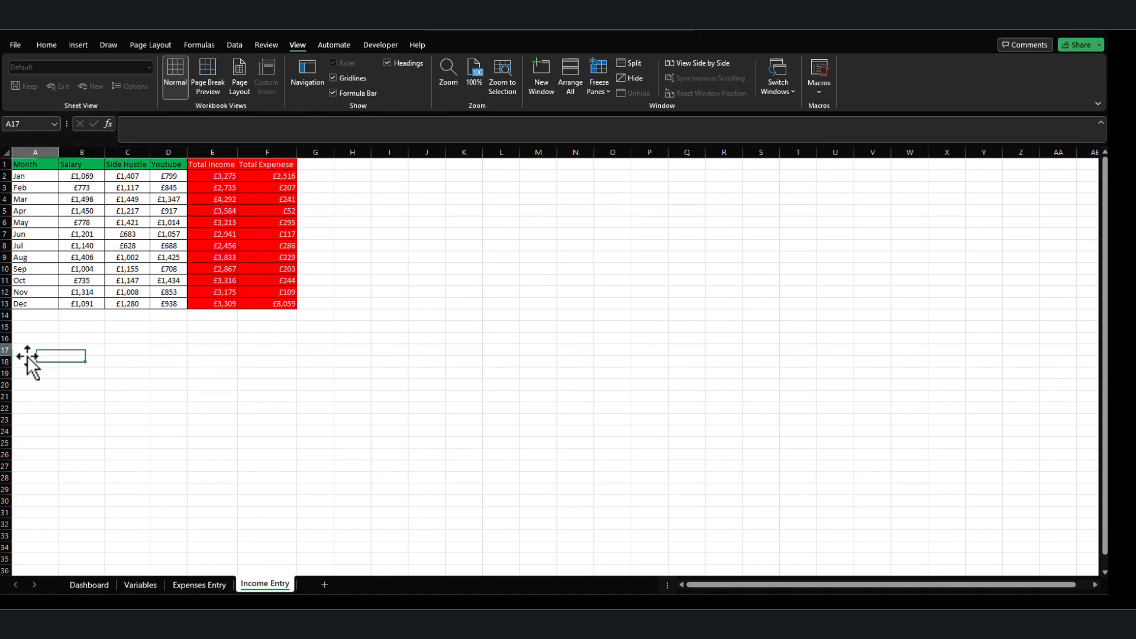
pyautogui.click(133, 585)
pyautogui.click(95, 585)
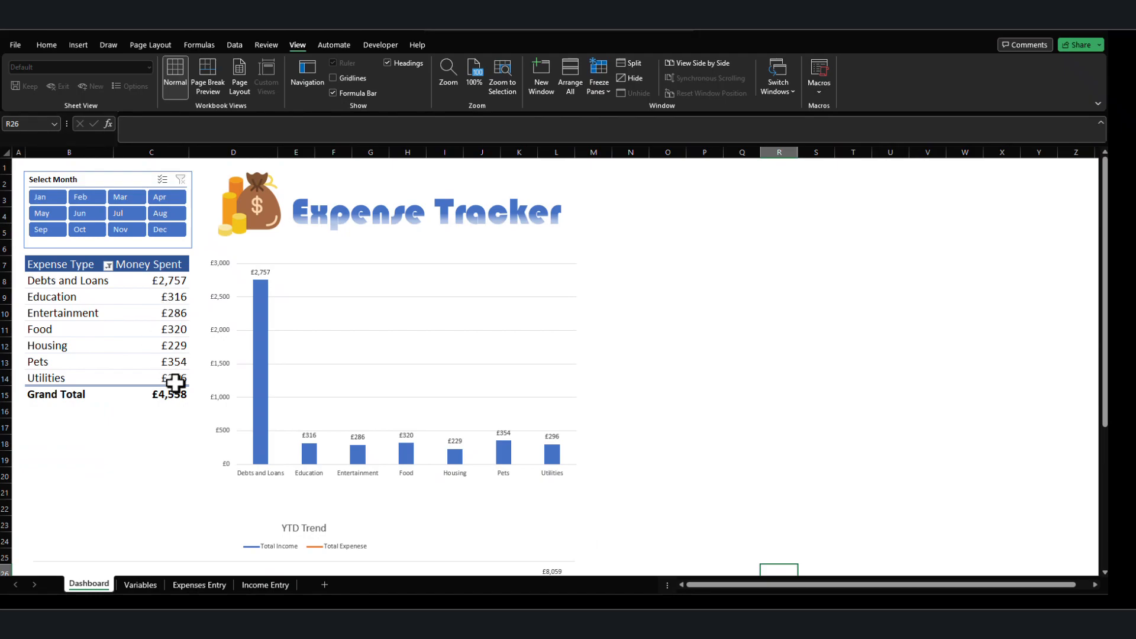
pyautogui.rightClick(99, 313)
pyautogui.click(134, 368)
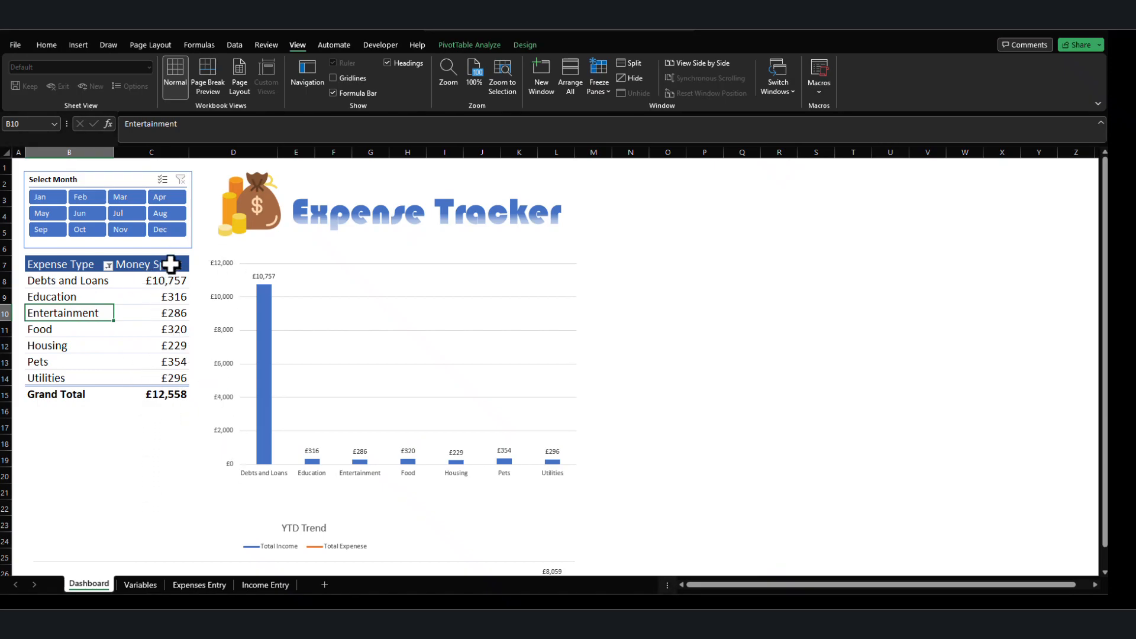
# Test the Select Month slicer by filtering the Dashboard through several individual months, including Nov, Jul, Jan, May, Sep and Oct, ending on Dec.
pyautogui.click(166, 231)
pyautogui.click(135, 228)
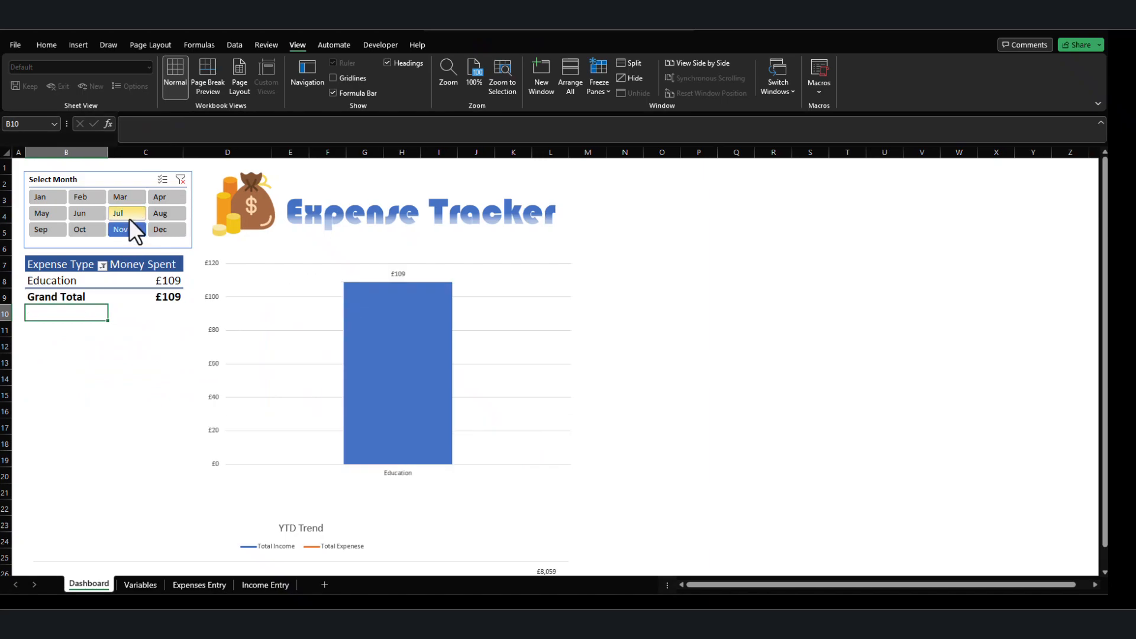
pyautogui.click(124, 213)
pyautogui.click(48, 197)
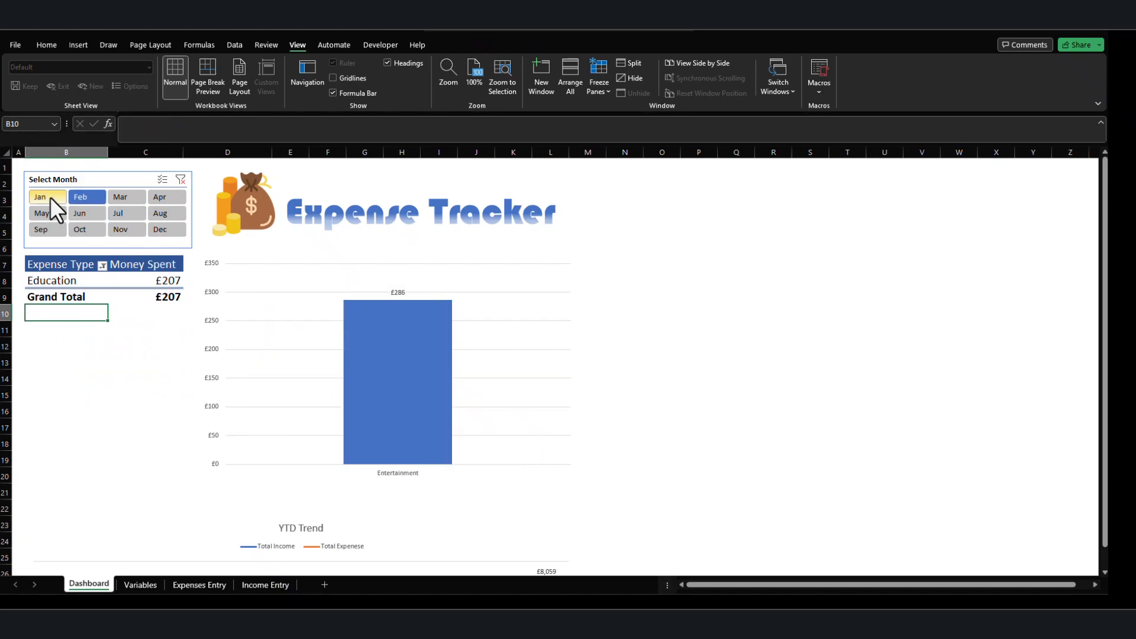
pyautogui.click(49, 212)
pyautogui.click(48, 229)
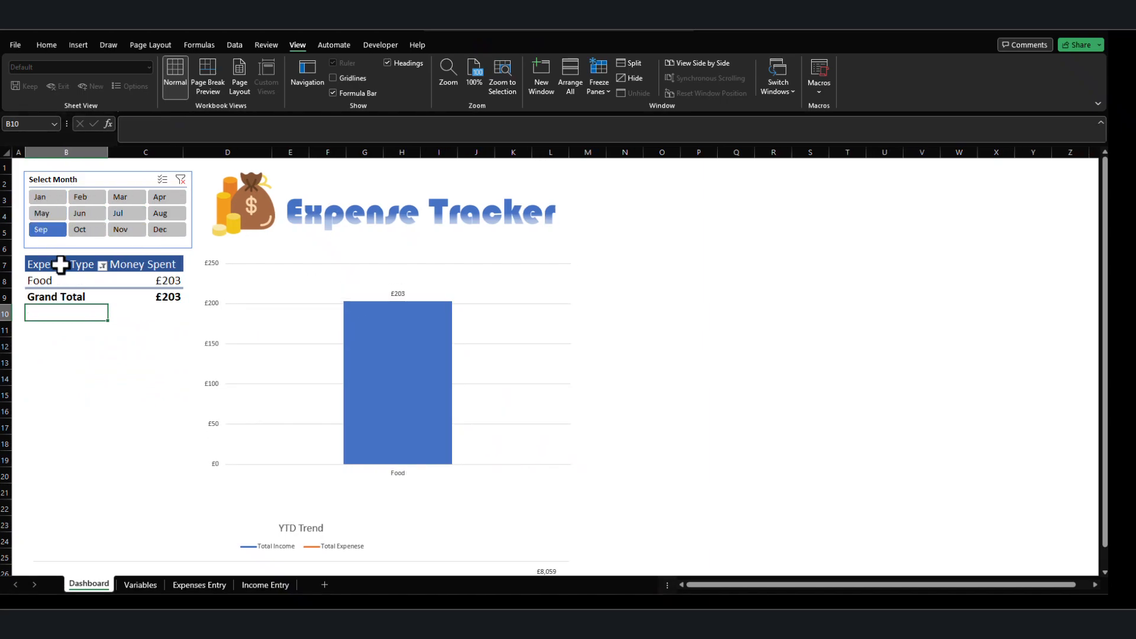
pyautogui.click(90, 226)
pyautogui.click(127, 229)
pyautogui.click(158, 230)
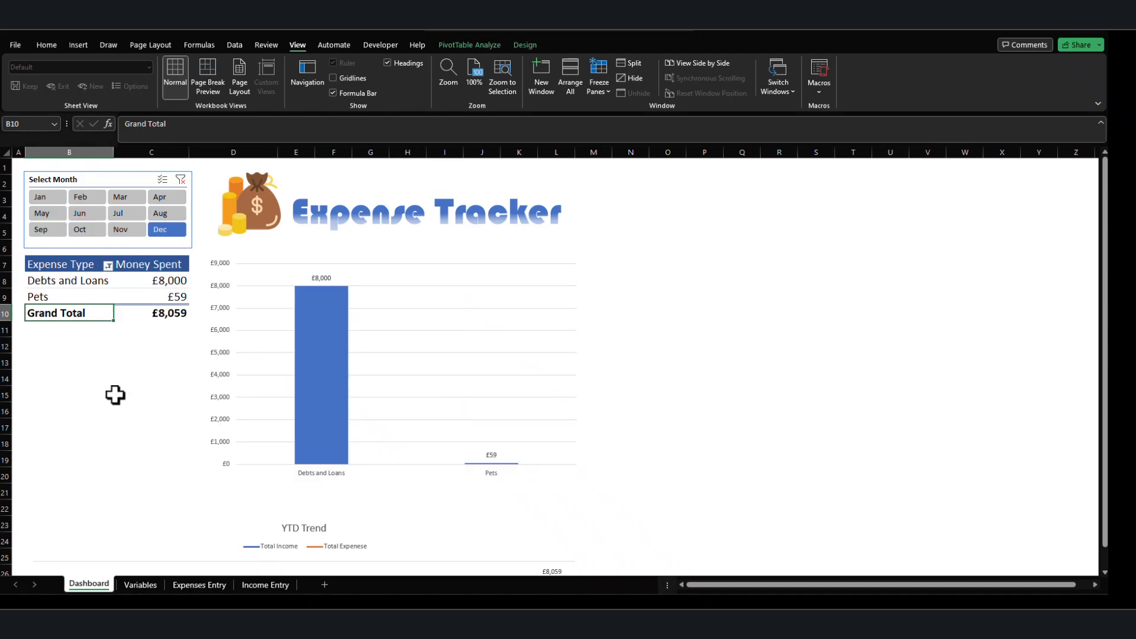
pyautogui.scroll(-5, 162, 396)
pyautogui.scroll(5, 177, 400)
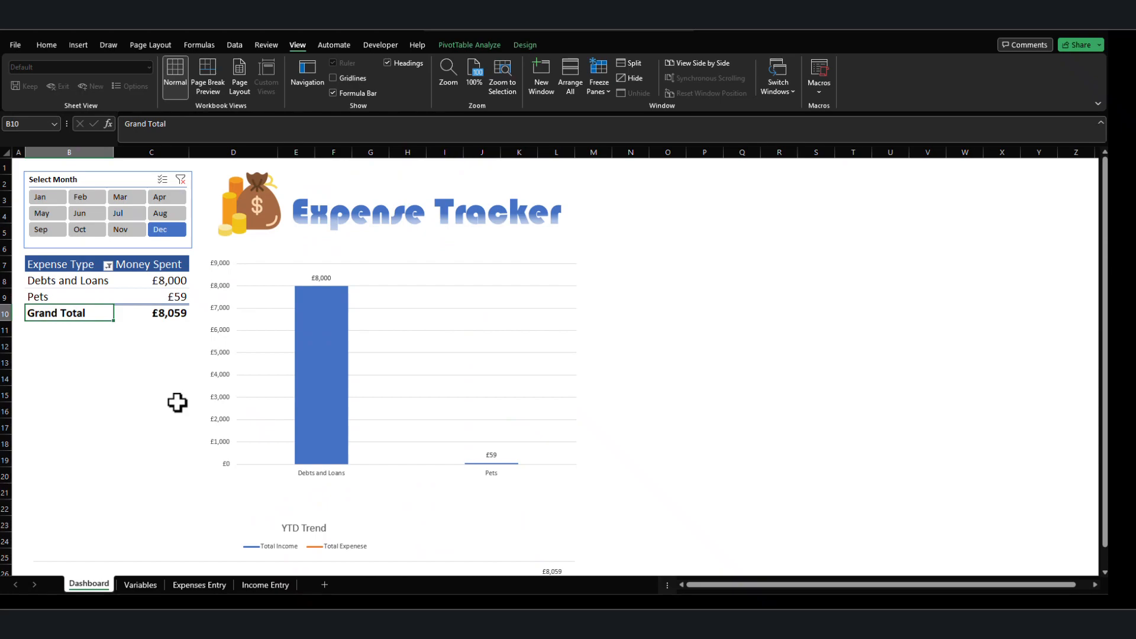